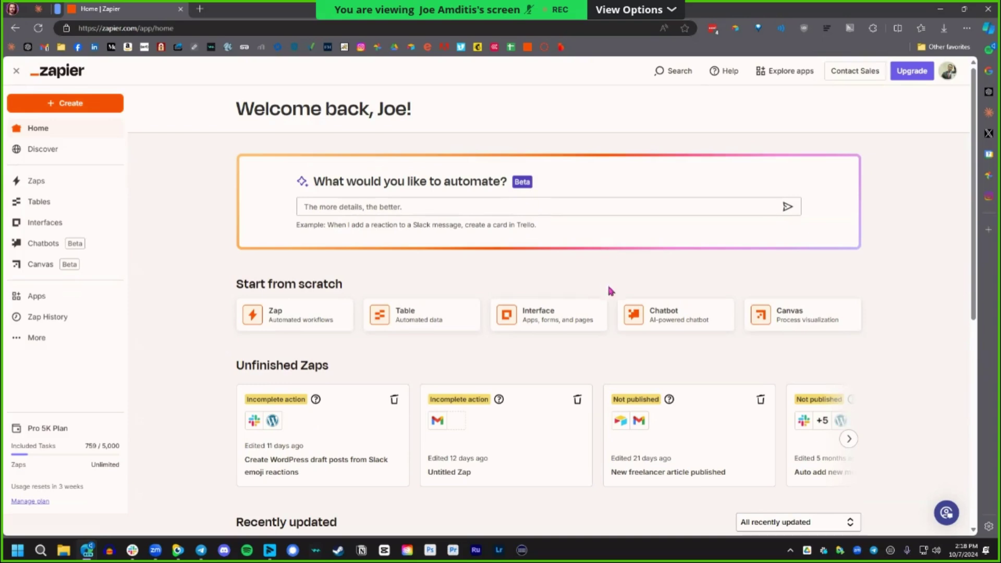
Load the IFTTT website in a new browser tab, then close that tab.
{"action": "scroll", "coordinate": [611, 291], "scroll_direction": "down", "scroll_amount": 5}
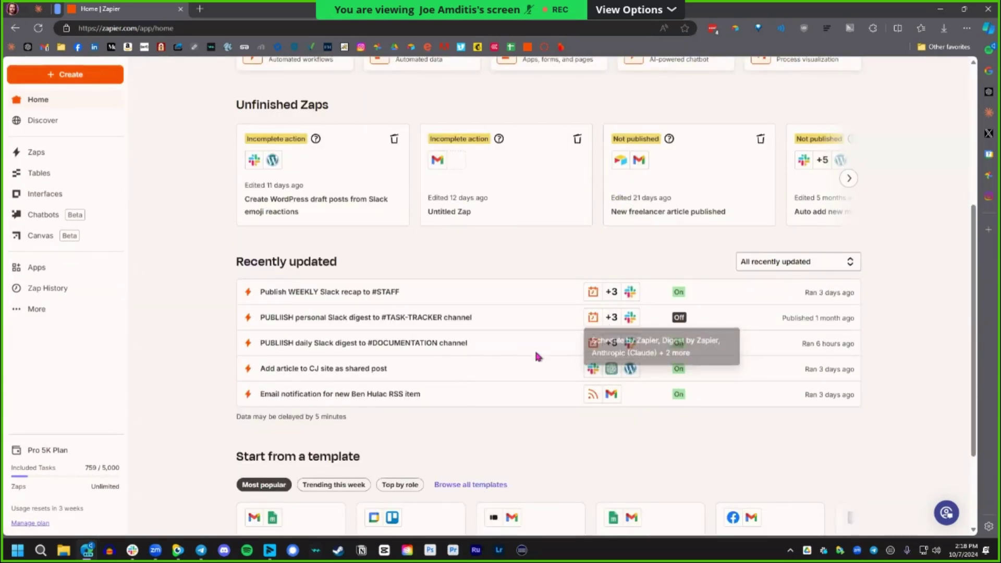
{"action": "scroll", "coordinate": [543, 358], "scroll_direction": "down", "scroll_amount": 3}
{"action": "scroll", "coordinate": [542, 360], "scroll_direction": "up", "scroll_amount": 8}
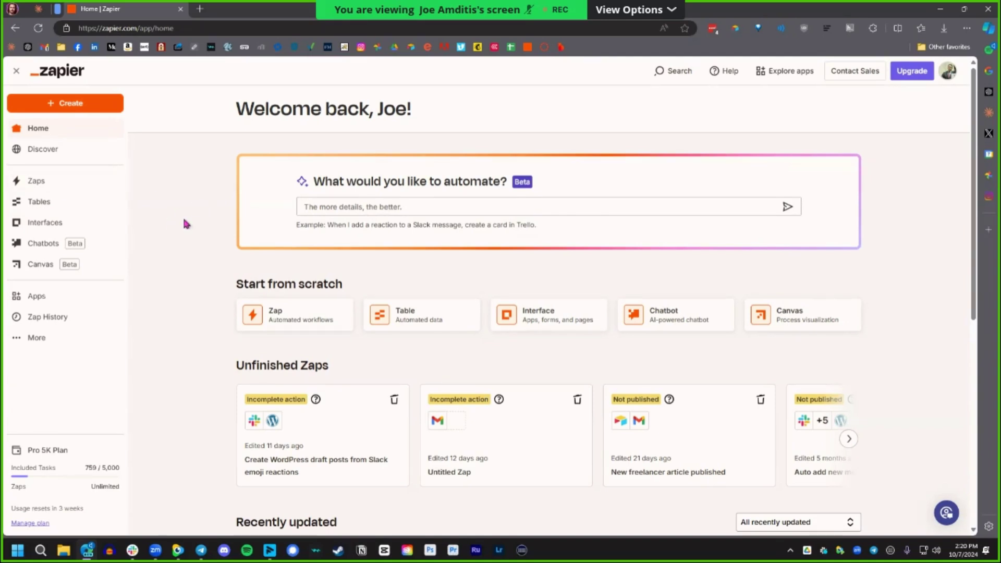
{"action": "key", "text": "ctrl+t"}
{"action": "type", "text": "ifttt"}
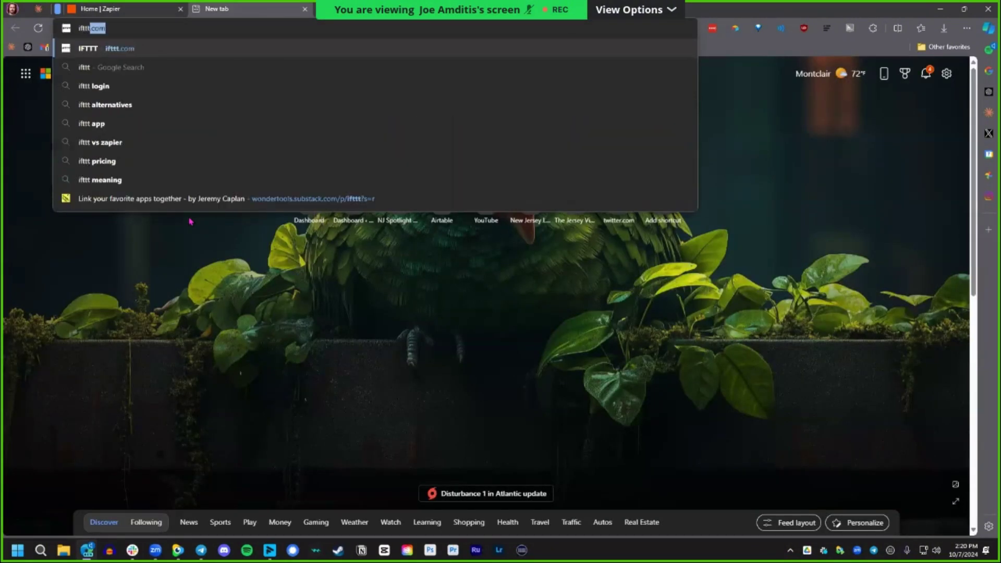
{"action": "key", "text": "Return"}
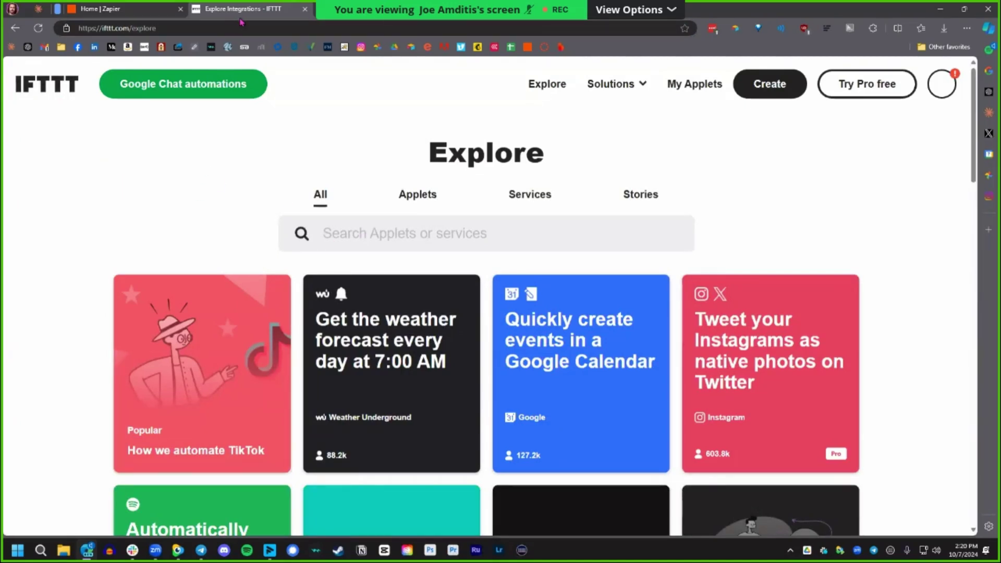
{"action": "key", "text": "ctrl+w"}
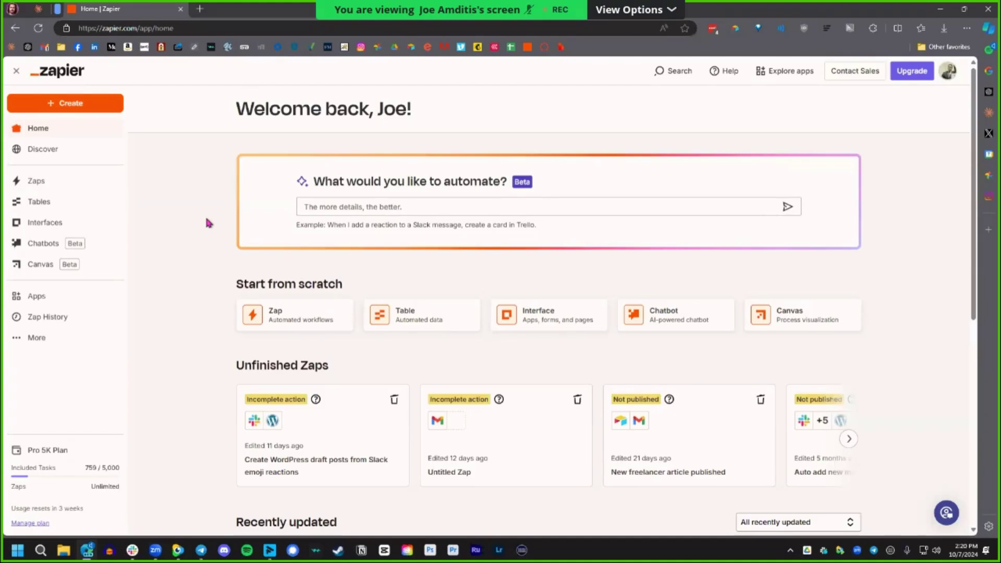
Look at what can be created, then browse Zap templates grouped by use case.
{"action": "left_click", "coordinate": [75, 104]}
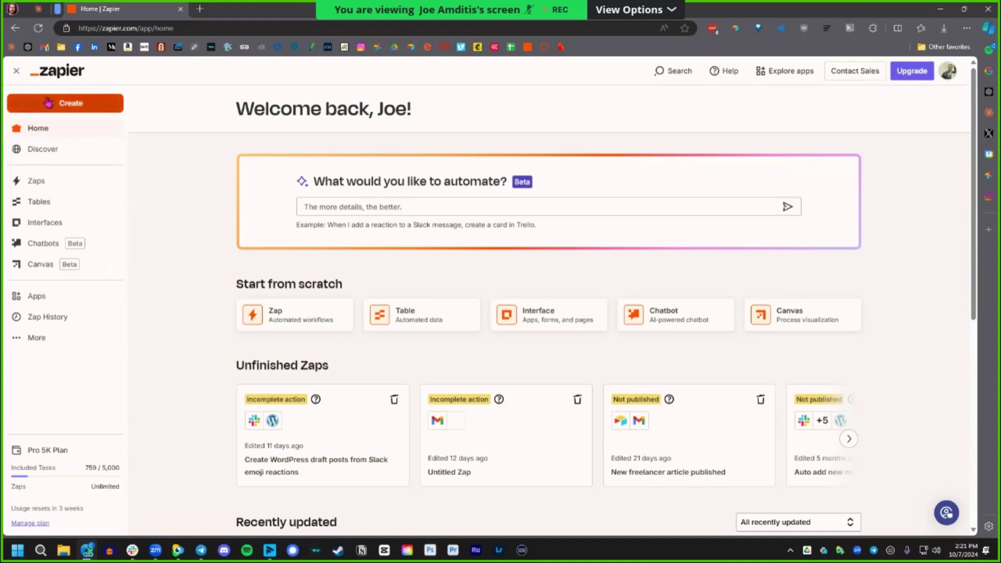
{"action": "mouse_move", "coordinate": [64, 107]}
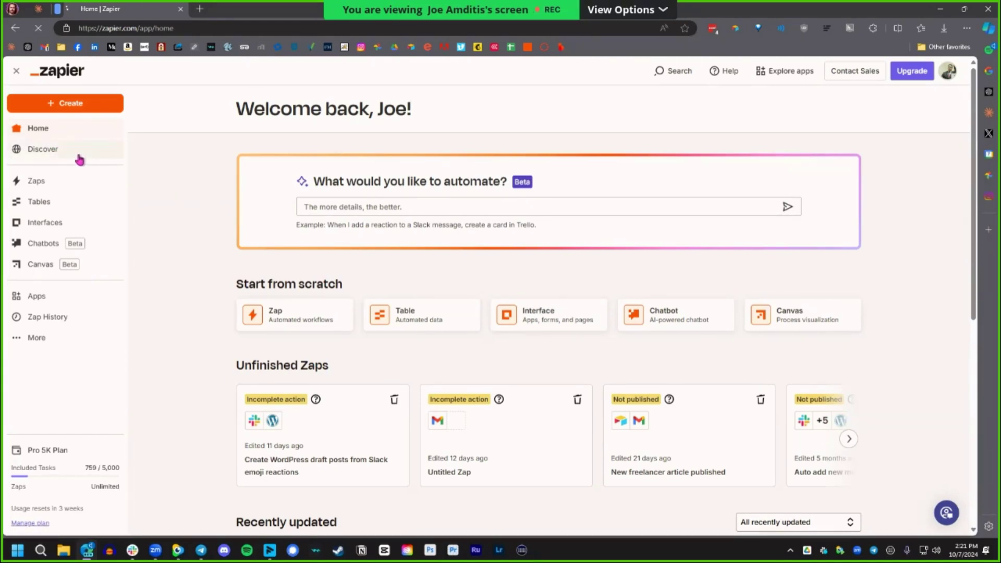
{"action": "left_click", "coordinate": [86, 157]}
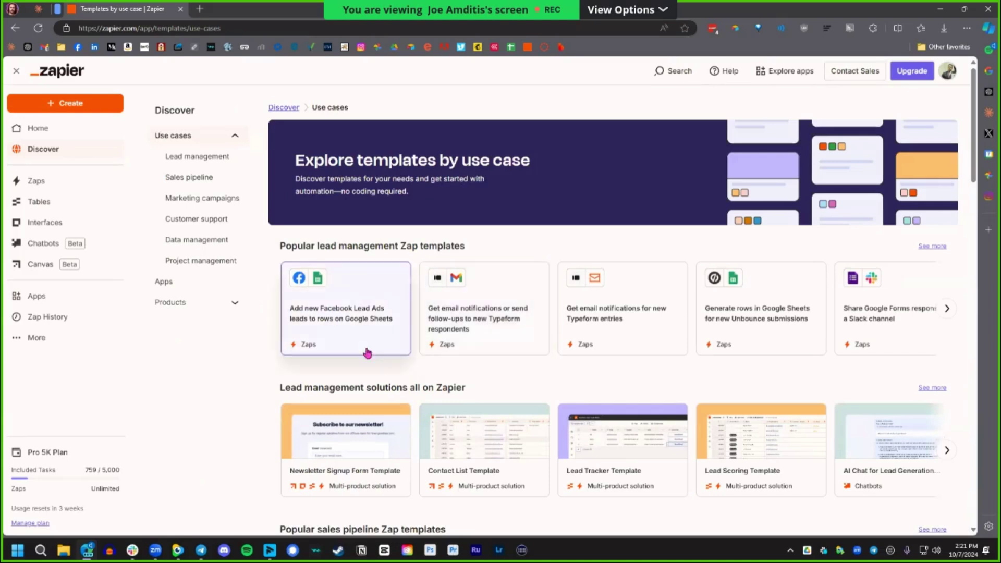
Expand the Discover Products section and page through the lead management template cards.
{"action": "left_click", "coordinate": [235, 302]}
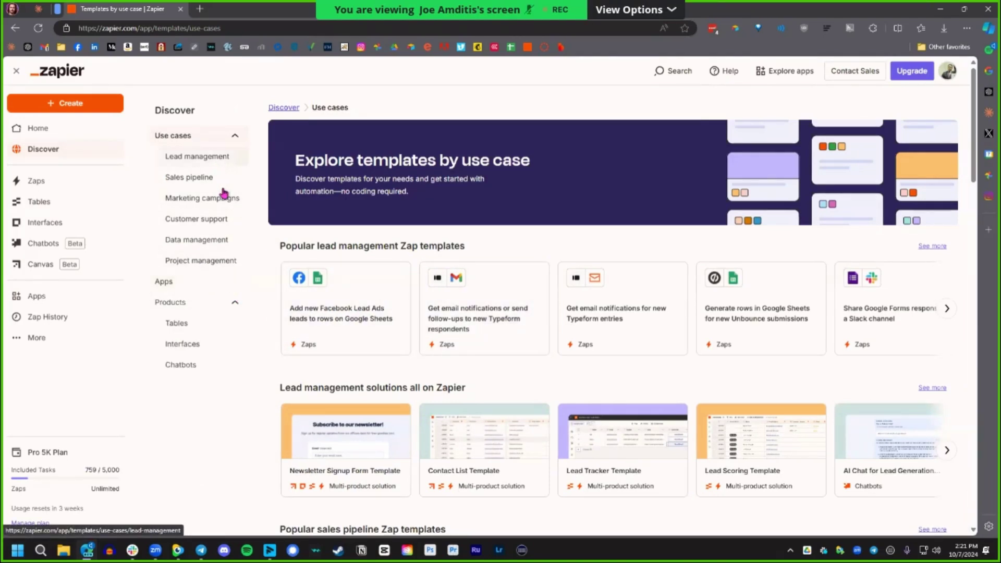
{"action": "scroll", "coordinate": [553, 245], "scroll_direction": "down", "scroll_amount": 2}
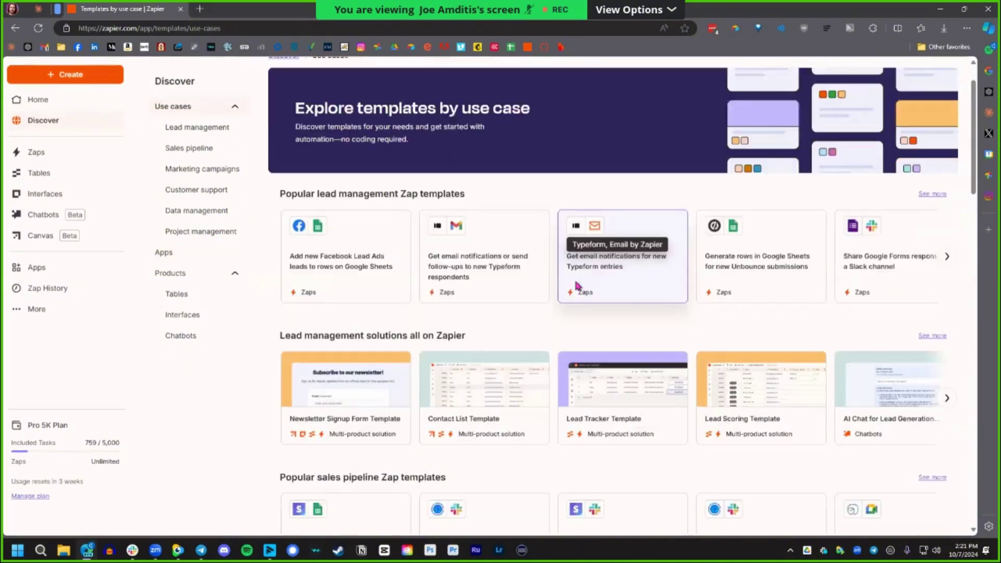
{"action": "scroll", "coordinate": [566, 285], "scroll_direction": "down", "scroll_amount": 1}
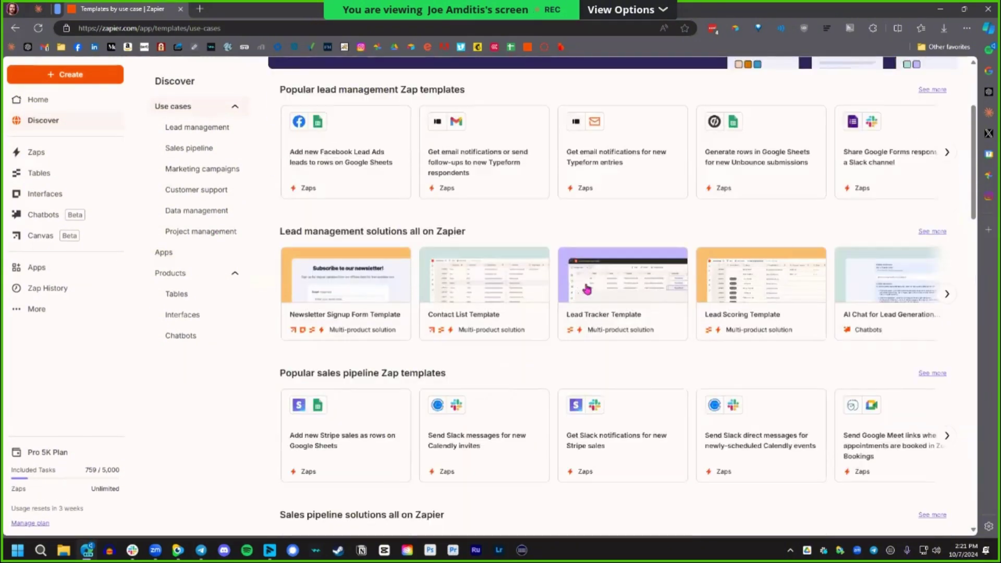
{"action": "scroll", "coordinate": [594, 292], "scroll_direction": "up", "scroll_amount": 3}
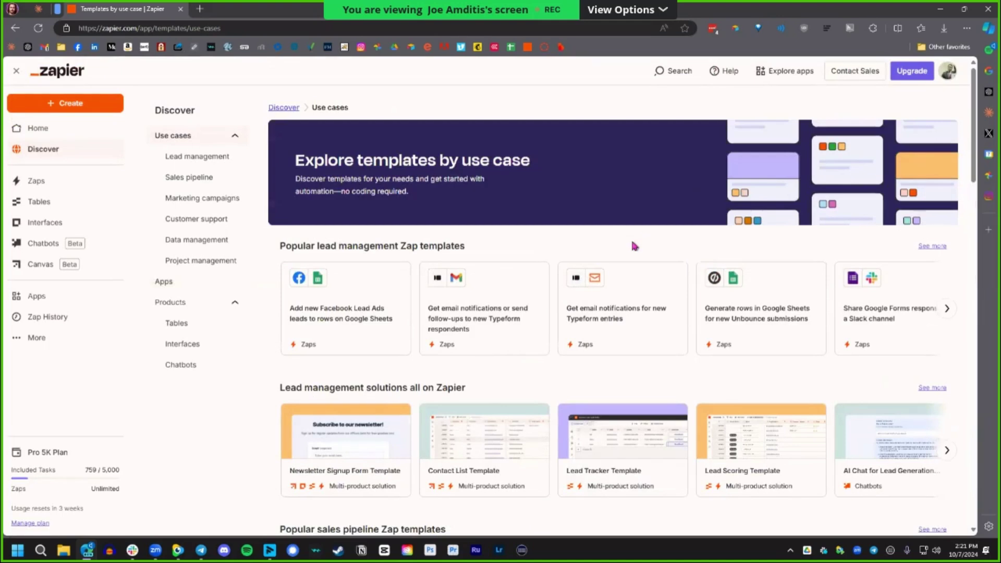
{"action": "left_click", "coordinate": [286, 107]}
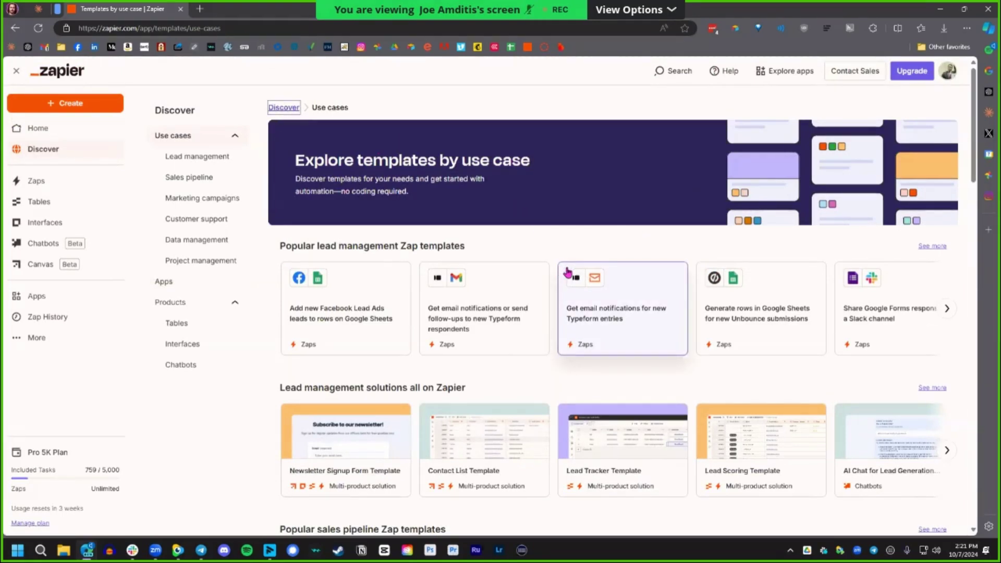
{"action": "left_click", "coordinate": [946, 312]}
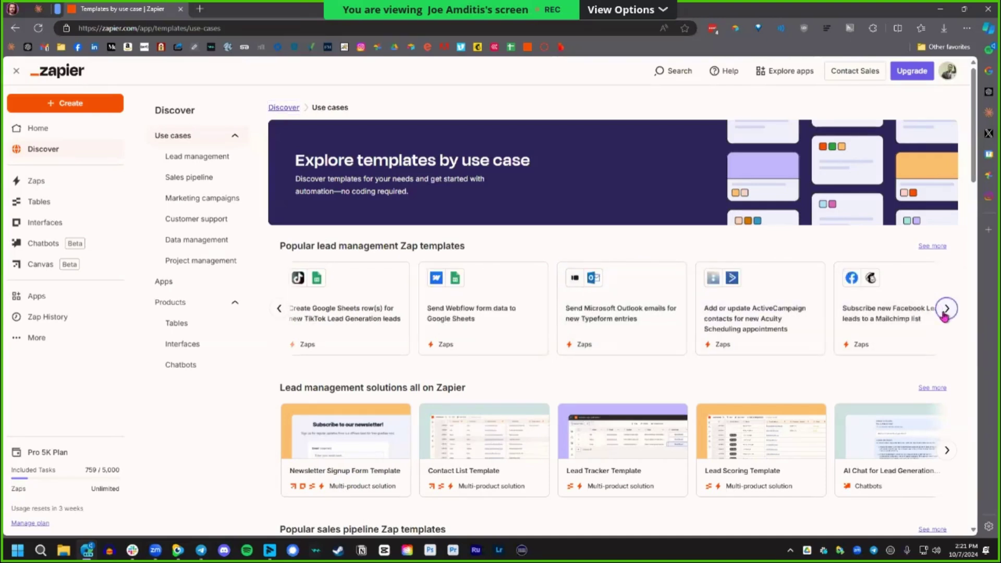
{"action": "left_click", "coordinate": [946, 309]}
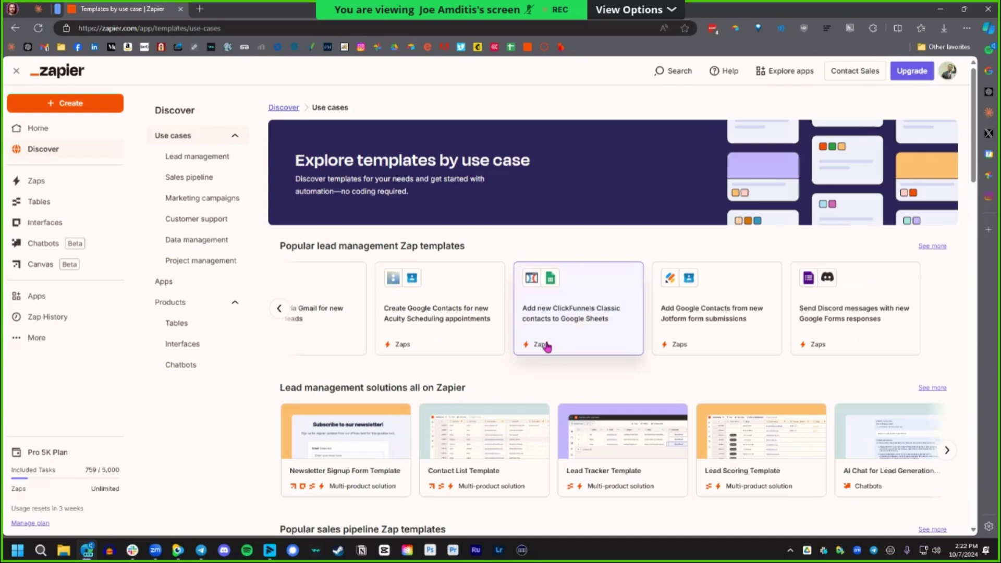
{"action": "left_click", "coordinate": [279, 308]}
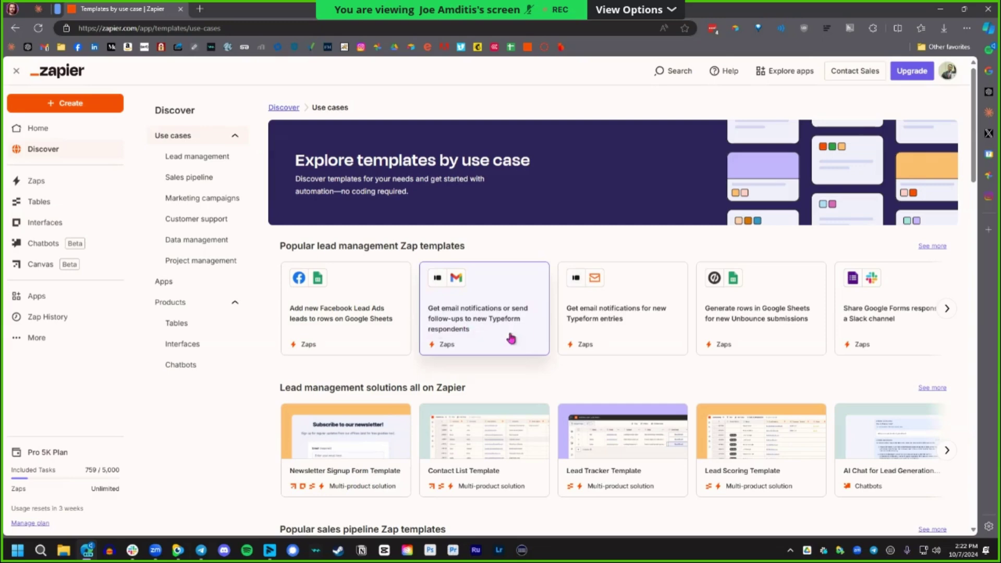
{"action": "scroll", "coordinate": [522, 355], "scroll_direction": "down", "scroll_amount": 5}
{"action": "scroll", "coordinate": [578, 378], "scroll_direction": "down", "scroll_amount": 3}
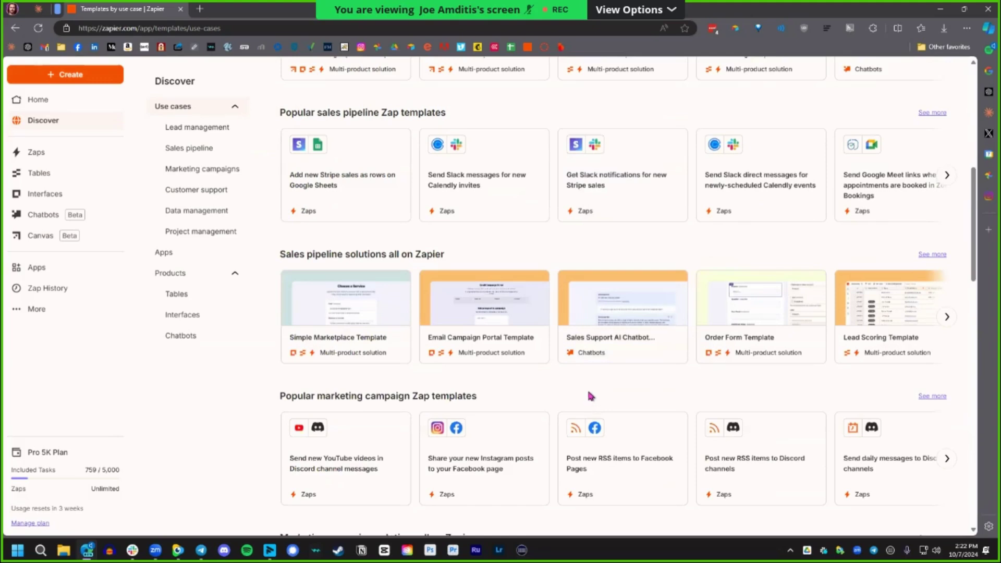
{"action": "scroll", "coordinate": [584, 390], "scroll_direction": "down", "scroll_amount": 4}
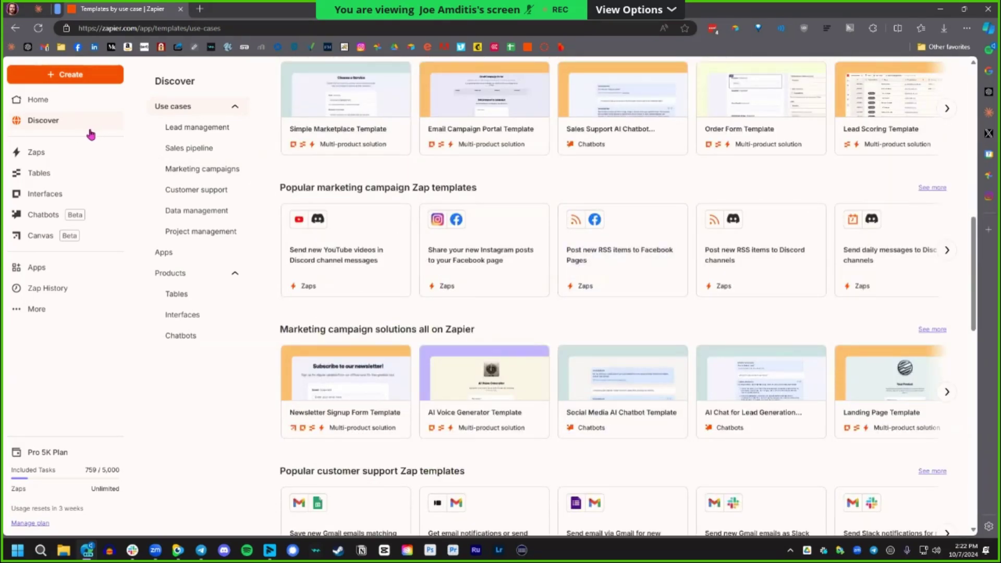
Go back home, list my Zaps, and dismiss the Create options unused.
{"action": "left_click", "coordinate": [66, 104]}
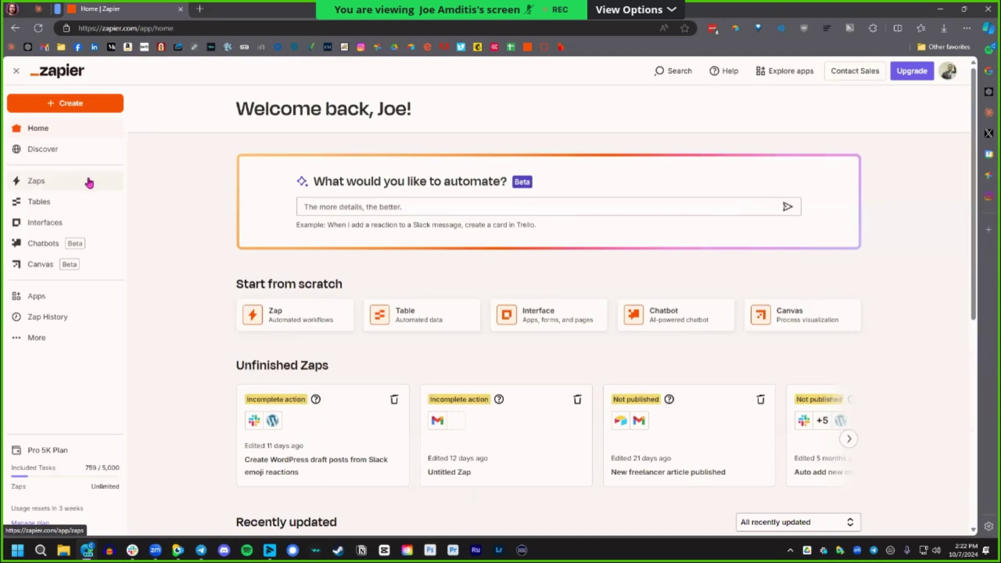
{"action": "left_click", "coordinate": [86, 186]}
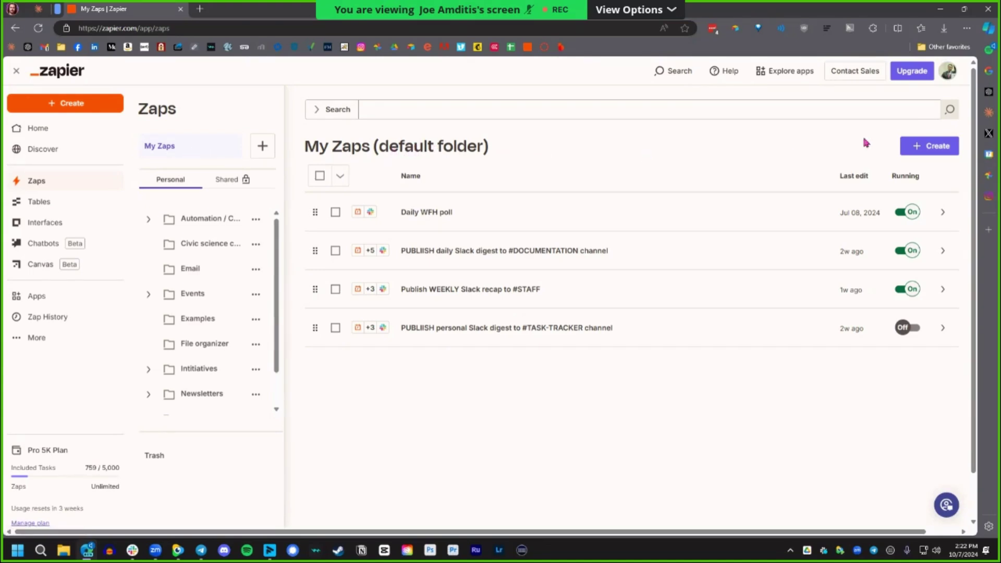
{"action": "left_click", "coordinate": [930, 146]}
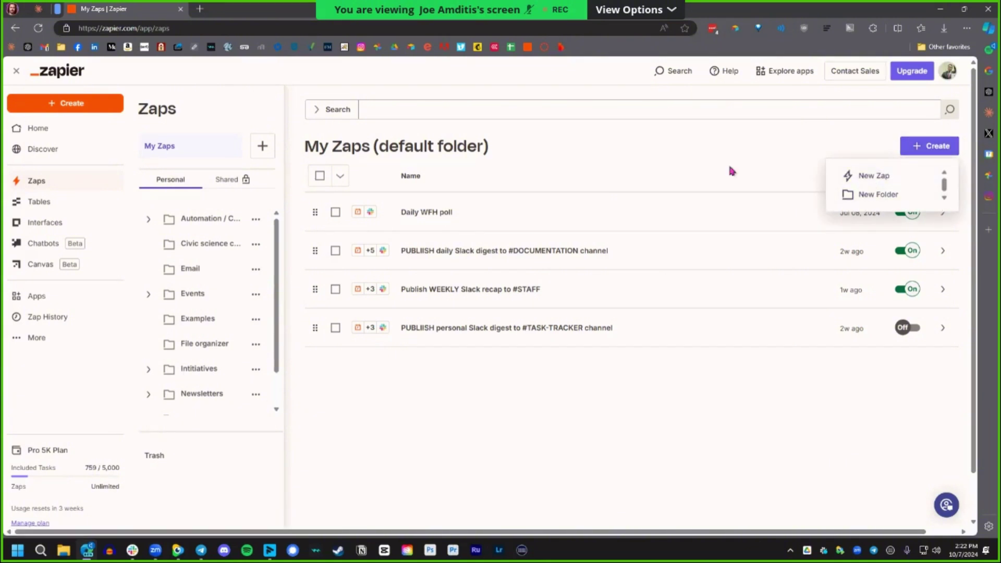
{"action": "left_click", "coordinate": [686, 159]}
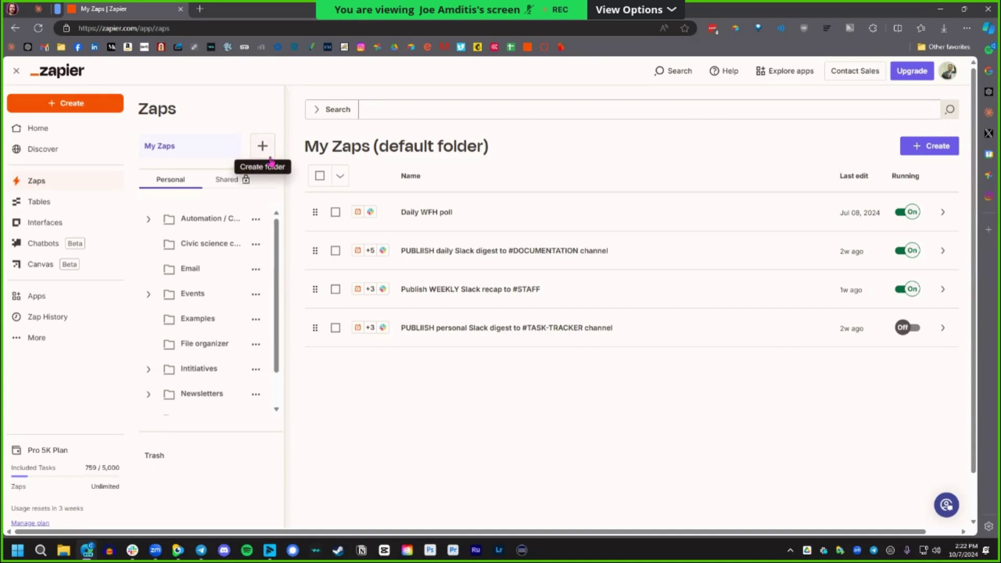
Toggle the Automation folder twice, then open the Civic science collaboration grants folder.
{"action": "left_click", "coordinate": [149, 221]}
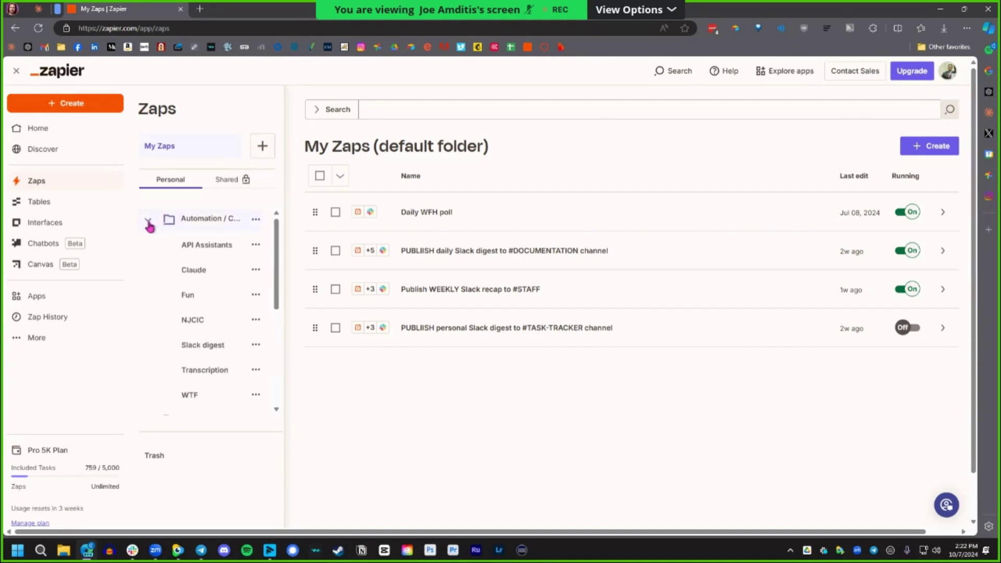
{"action": "left_click", "coordinate": [149, 221]}
{"action": "left_click", "coordinate": [149, 221]}
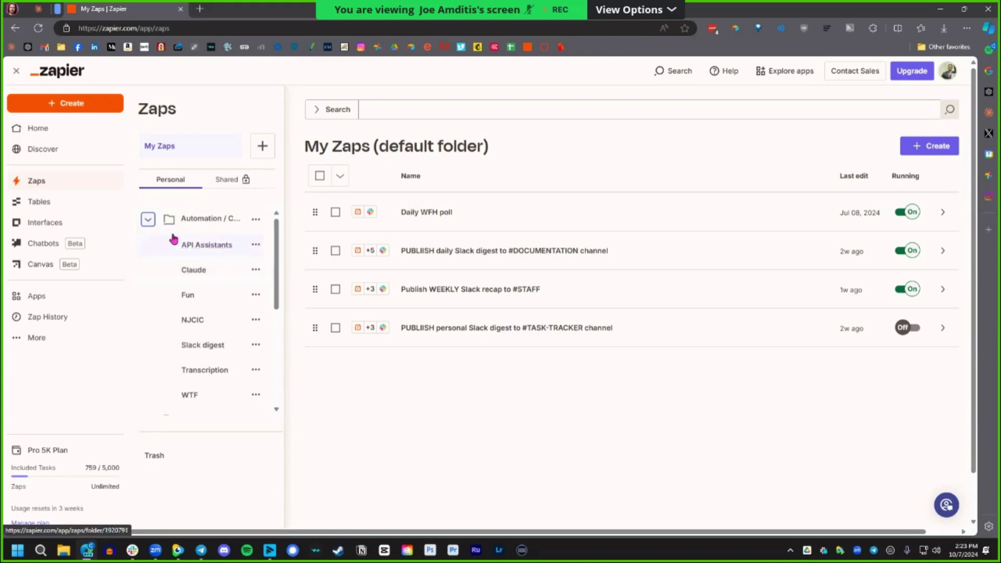
{"action": "left_click", "coordinate": [149, 221]}
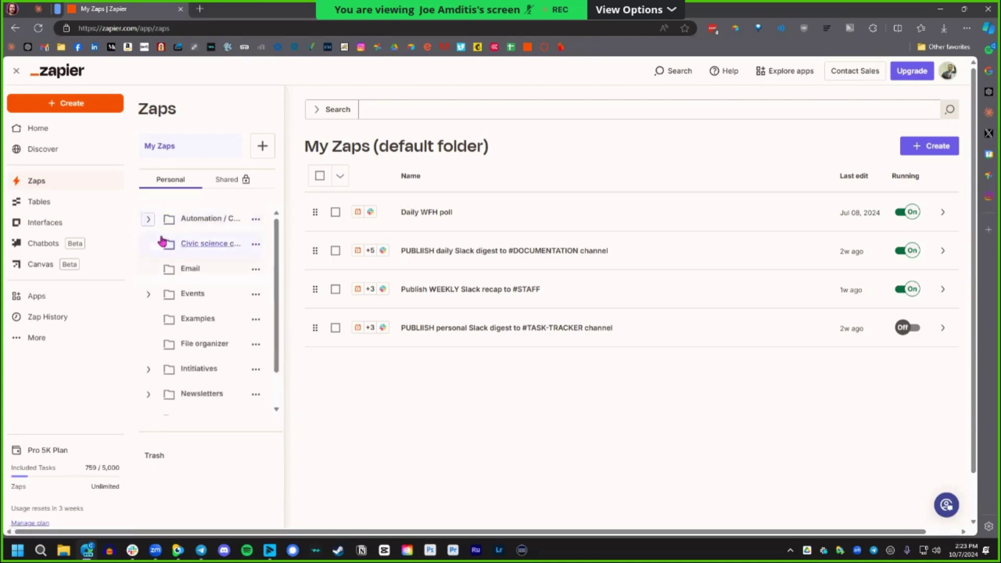
{"action": "left_click", "coordinate": [215, 246]}
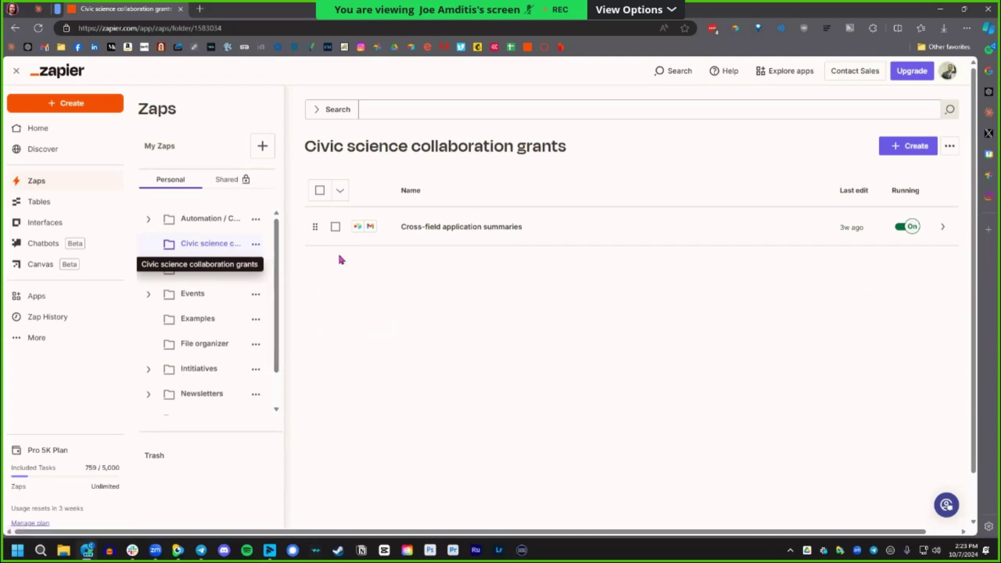
Open the Email folder, toggle the Events folder, then view the default My Zaps folder.
{"action": "left_click", "coordinate": [210, 268]}
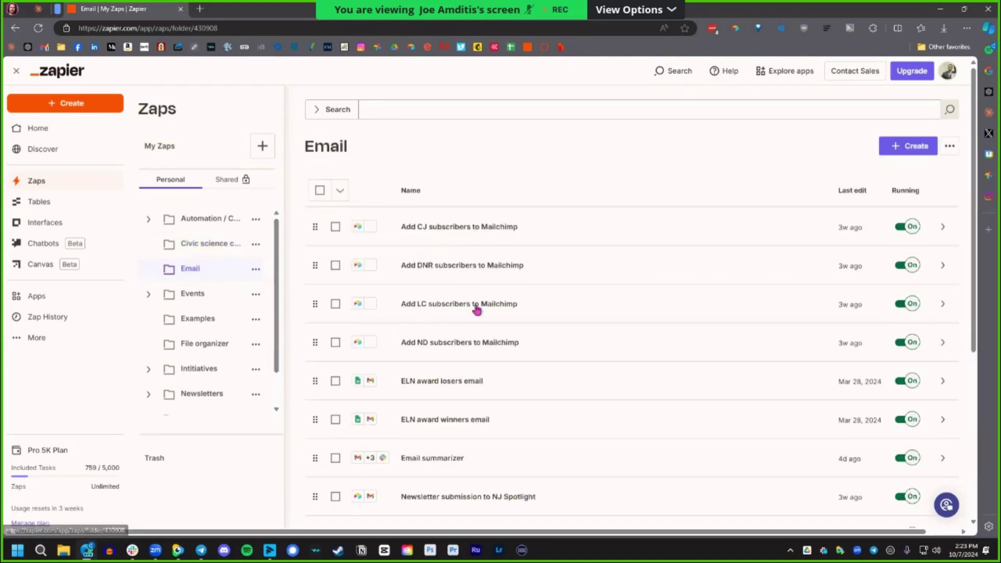
{"action": "scroll", "coordinate": [485, 324], "scroll_direction": "down", "scroll_amount": 2}
{"action": "scroll", "coordinate": [489, 335], "scroll_direction": "down", "scroll_amount": 3}
{"action": "scroll", "coordinate": [487, 335], "scroll_direction": "up", "scroll_amount": 5}
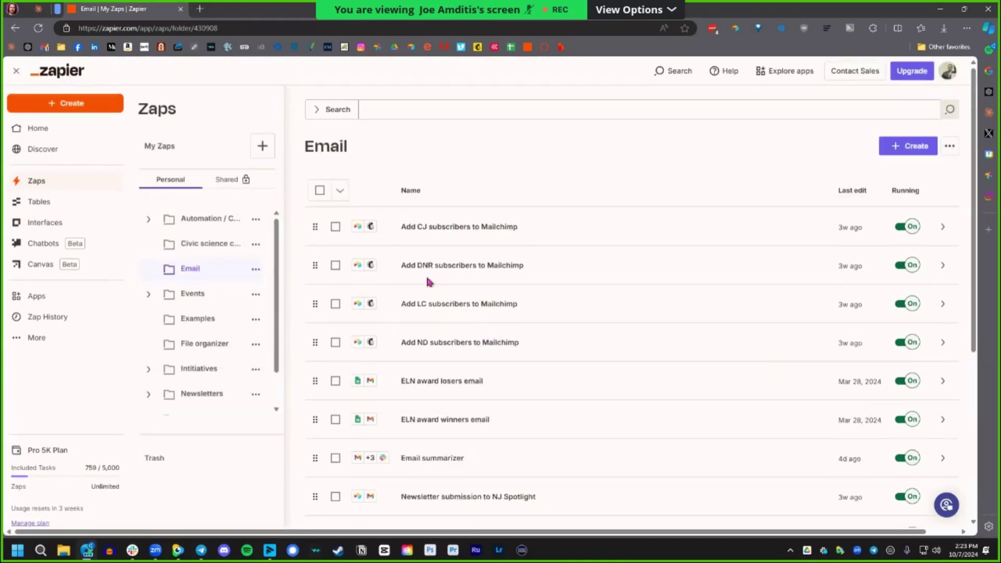
{"action": "left_click", "coordinate": [148, 293]}
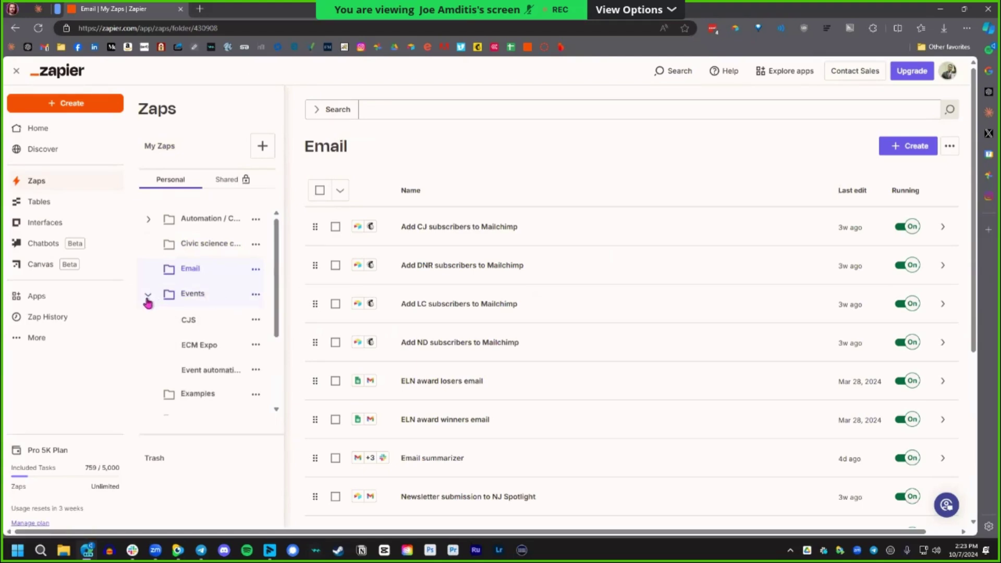
{"action": "left_click", "coordinate": [149, 298]}
{"action": "left_click", "coordinate": [160, 150]}
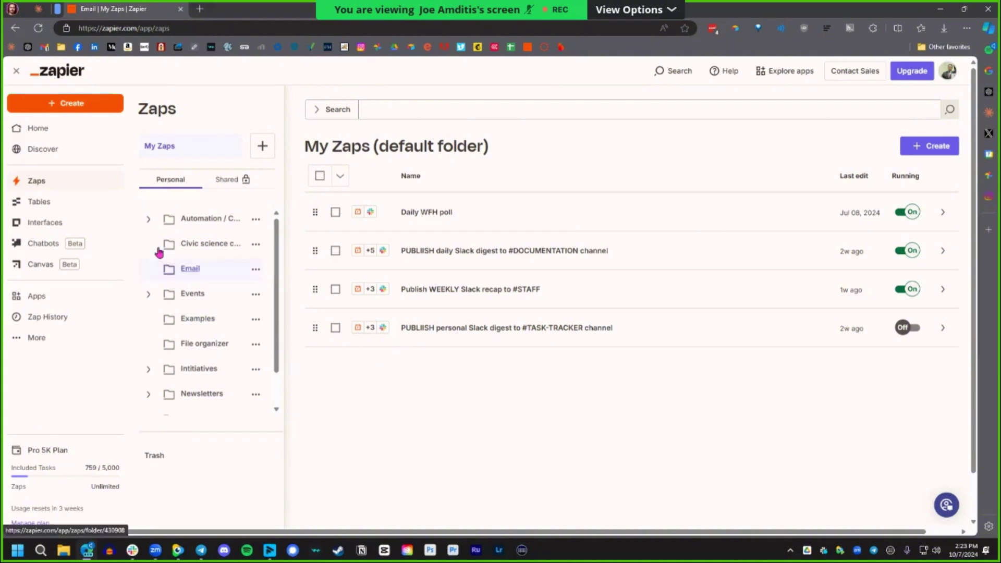
{"action": "scroll", "coordinate": [181, 346], "scroll_direction": "down", "scroll_amount": 1}
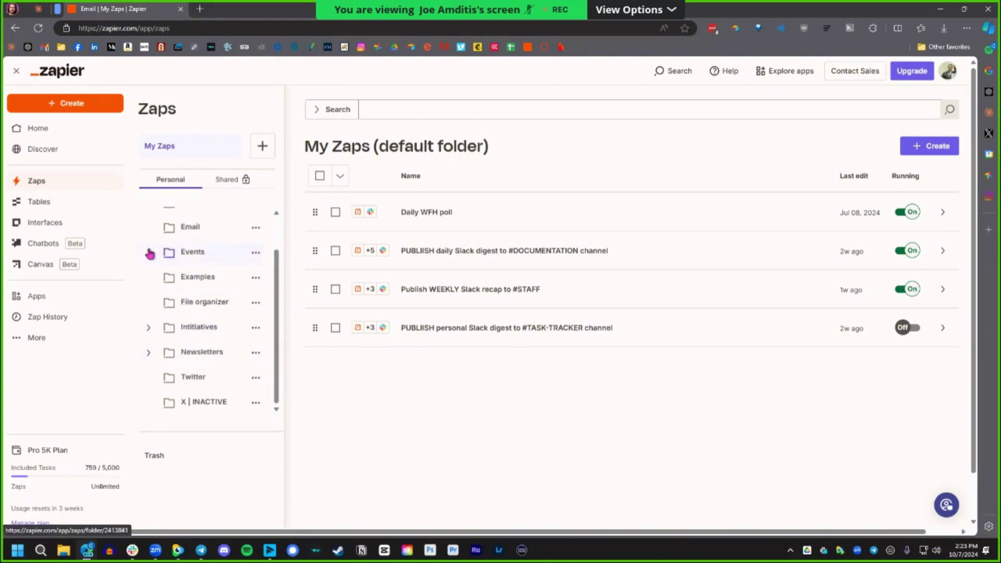
{"action": "scroll", "coordinate": [151, 295], "scroll_direction": "up", "scroll_amount": 1}
Expand Events, list the Email folder's Zaps, then collapse Events again.
{"action": "left_click", "coordinate": [149, 295]}
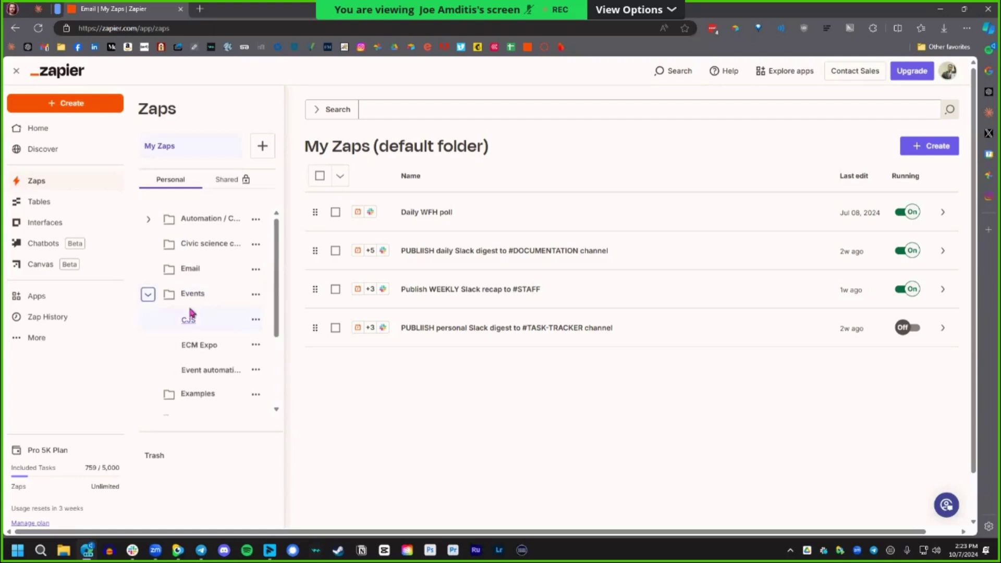
{"action": "left_click", "coordinate": [190, 269]}
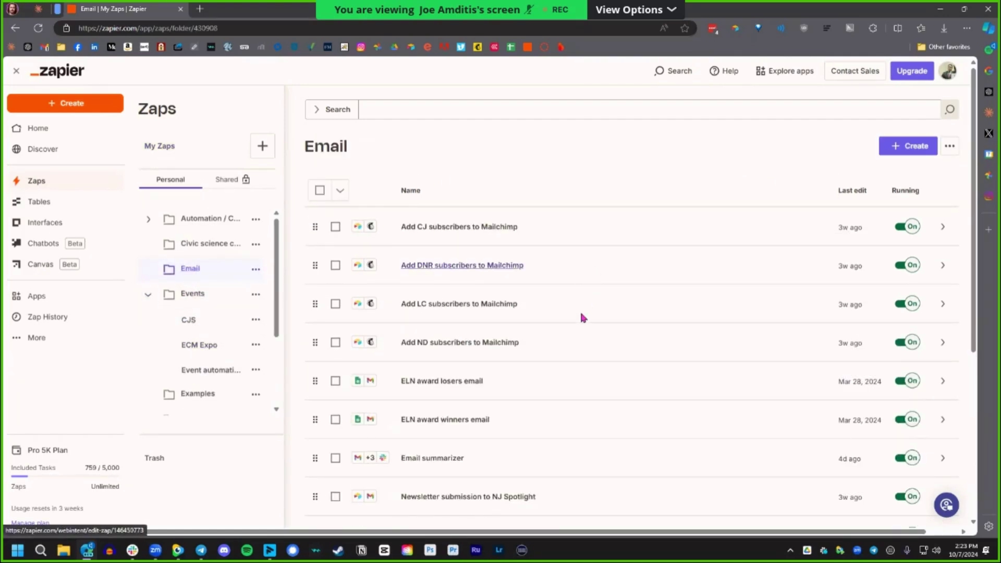
{"action": "scroll", "coordinate": [584, 318], "scroll_direction": "down", "scroll_amount": 5}
{"action": "scroll", "coordinate": [587, 334], "scroll_direction": "up", "scroll_amount": 5}
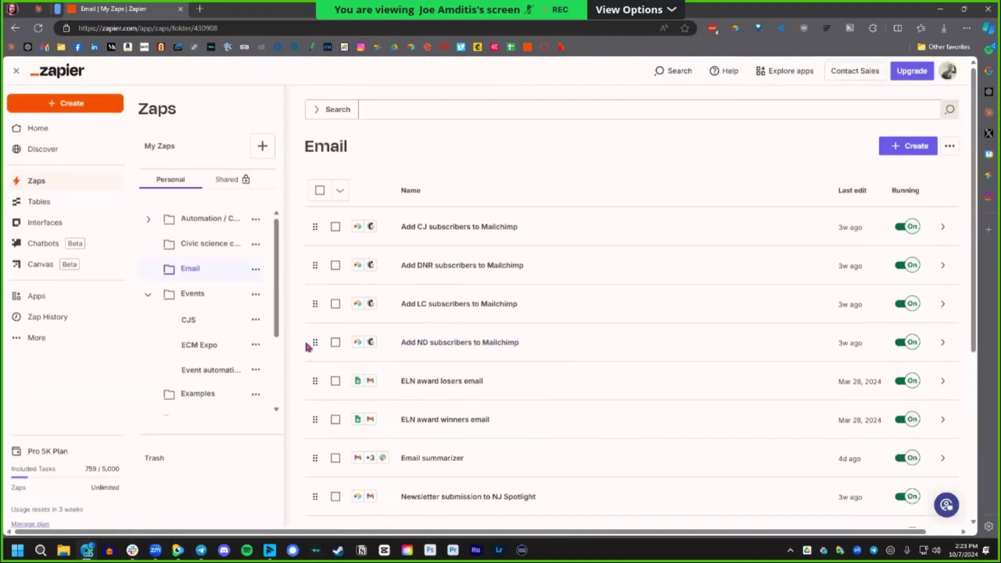
{"action": "left_click", "coordinate": [149, 295]}
Expand and collapse the Initiatives, Newsletters and DNR folders.
{"action": "left_click", "coordinate": [151, 329]}
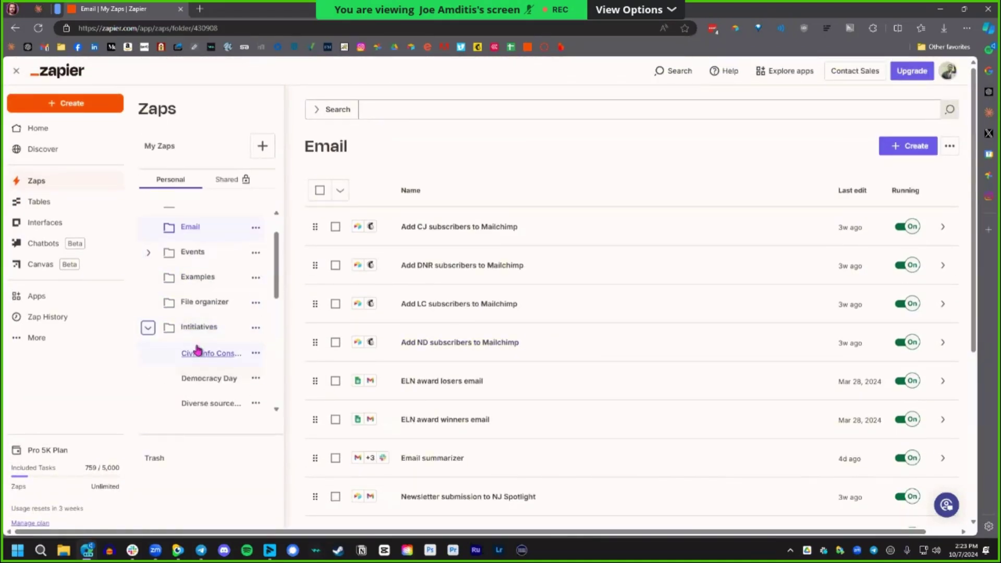
{"action": "scroll", "coordinate": [208, 350], "scroll_direction": "down", "scroll_amount": 2}
{"action": "left_click_drag", "start_coordinate": [217, 374], "coordinate": [217, 400]}
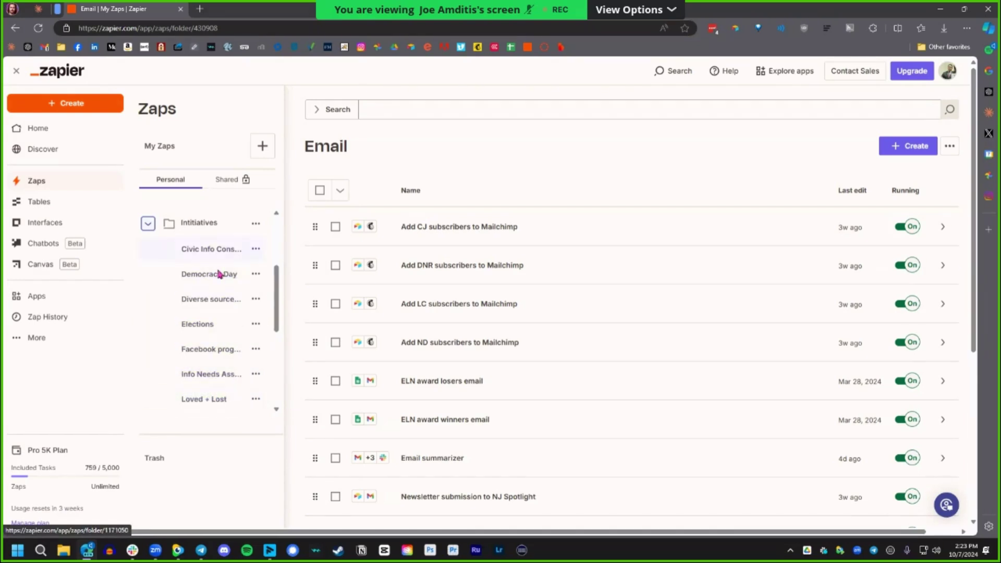
{"action": "left_click", "coordinate": [148, 223]}
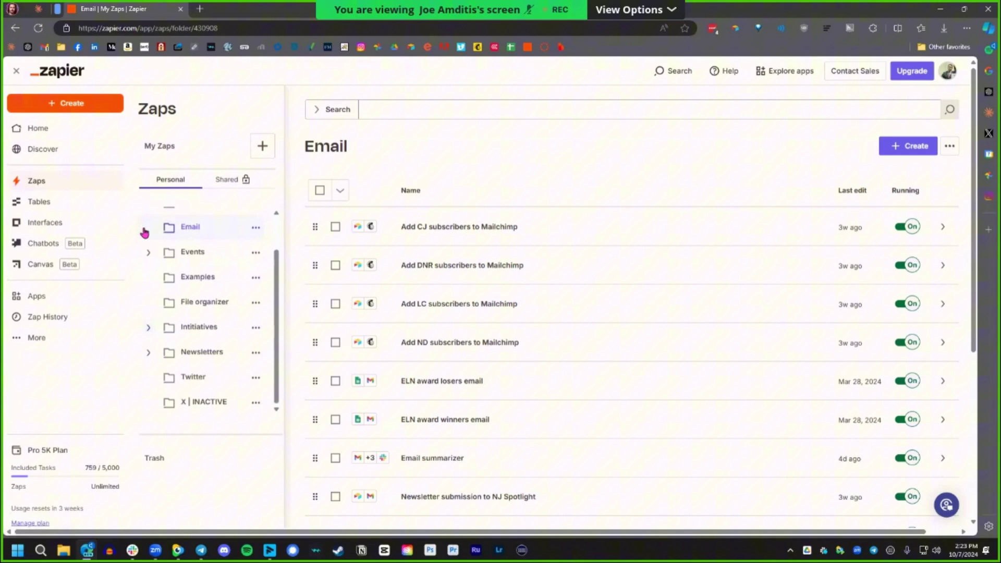
{"action": "left_click", "coordinate": [148, 354]}
{"action": "scroll", "coordinate": [188, 329], "scroll_direction": "down", "scroll_amount": 3}
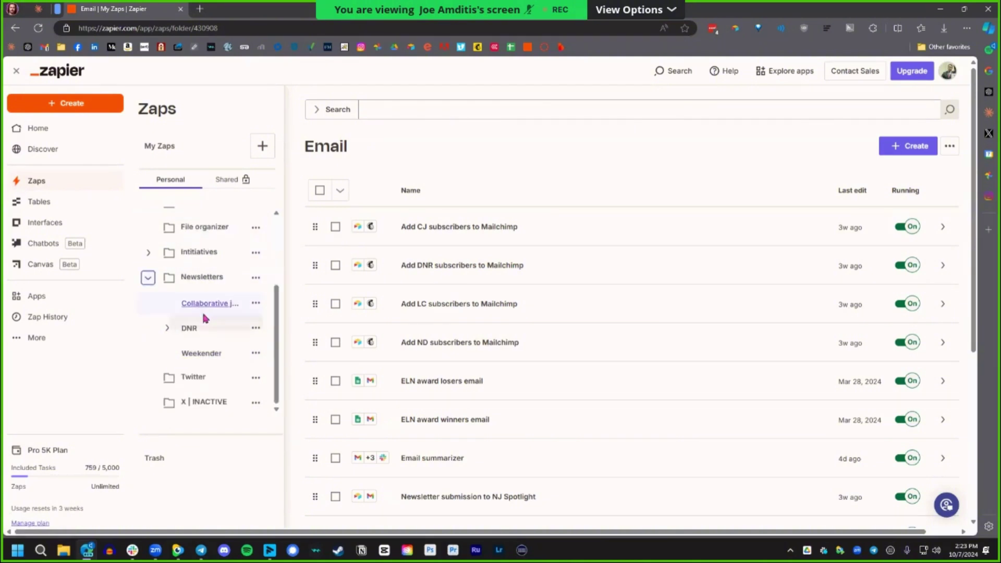
{"action": "left_click", "coordinate": [168, 329]}
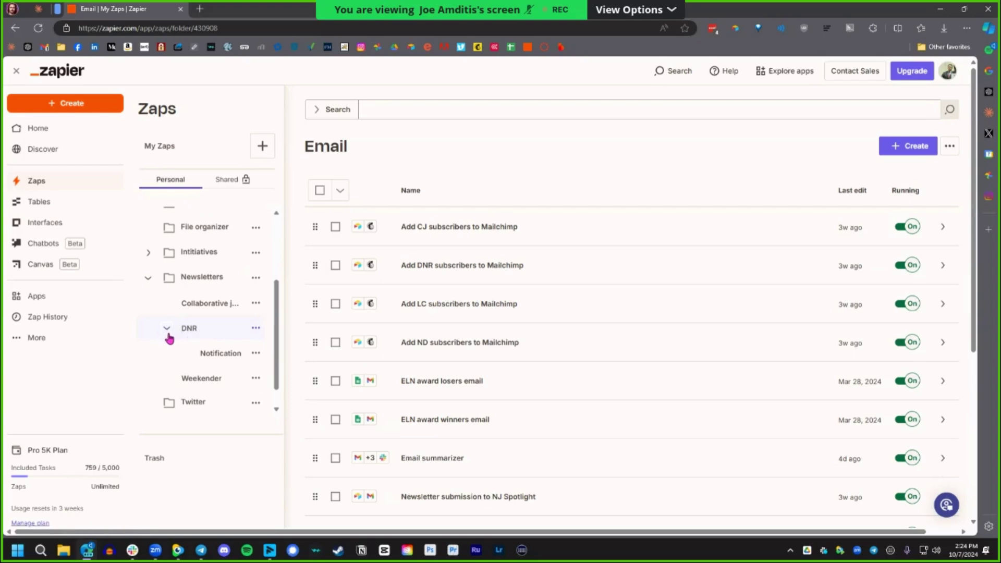
{"action": "left_click", "coordinate": [167, 332]}
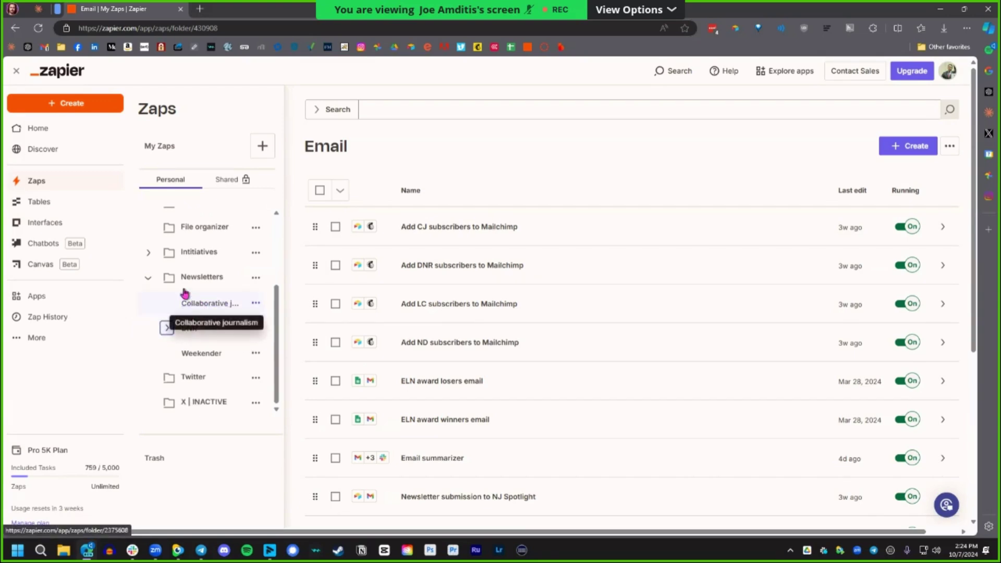
{"action": "left_click", "coordinate": [152, 281]}
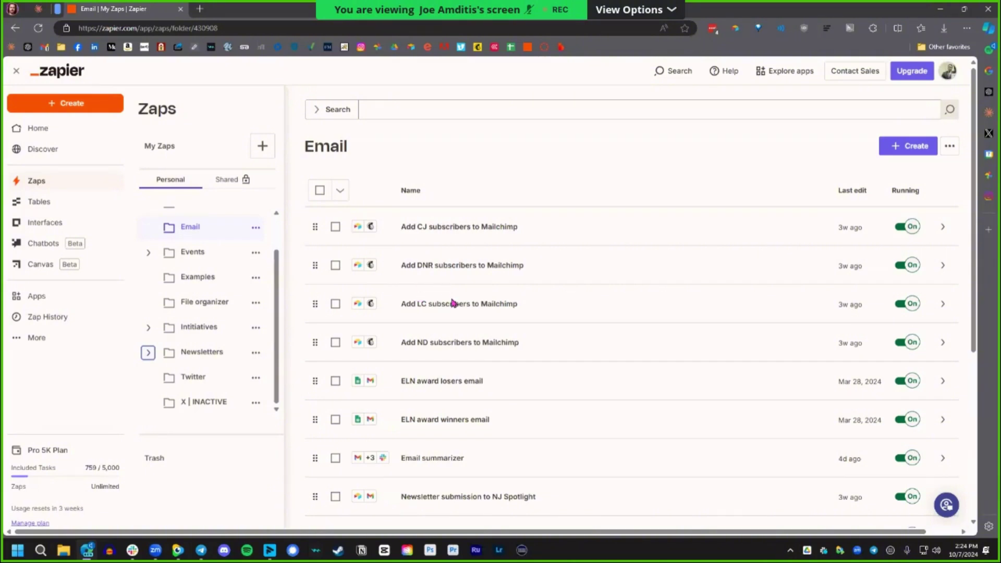
Zoom the browser to 125% and go to the Apps page of connected apps.
{"action": "key", "text": "ctrl+plus"}
{"action": "key", "text": "ctrl+plus"}
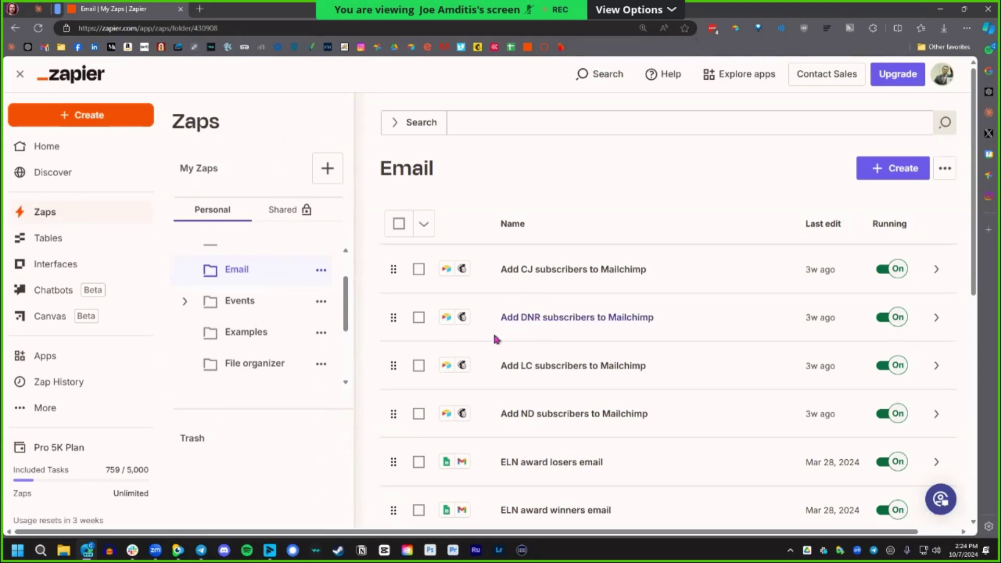
{"action": "scroll", "coordinate": [333, 199], "scroll_direction": "right", "scroll_amount": 1}
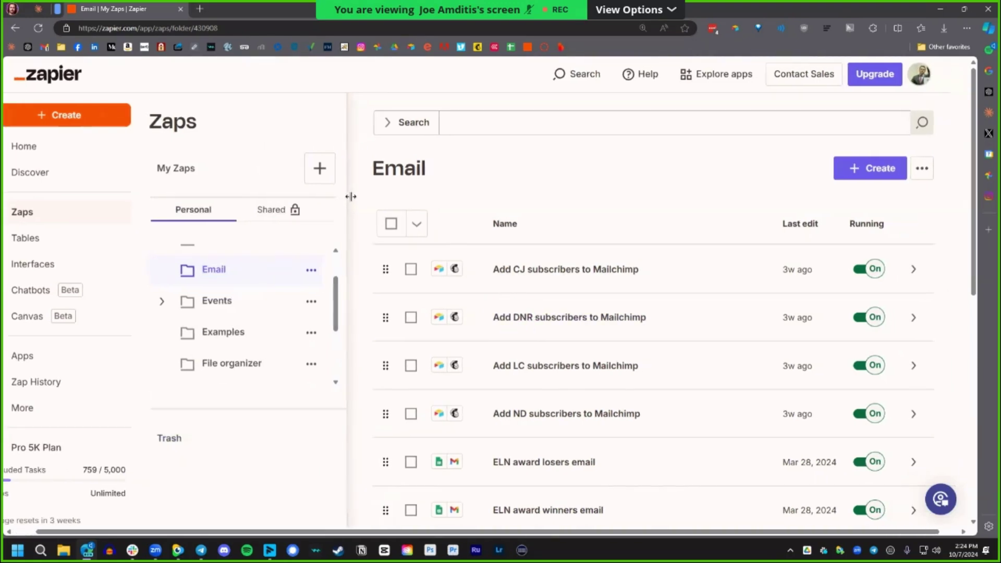
{"action": "scroll", "coordinate": [264, 217], "scroll_direction": "left", "scroll_amount": 1}
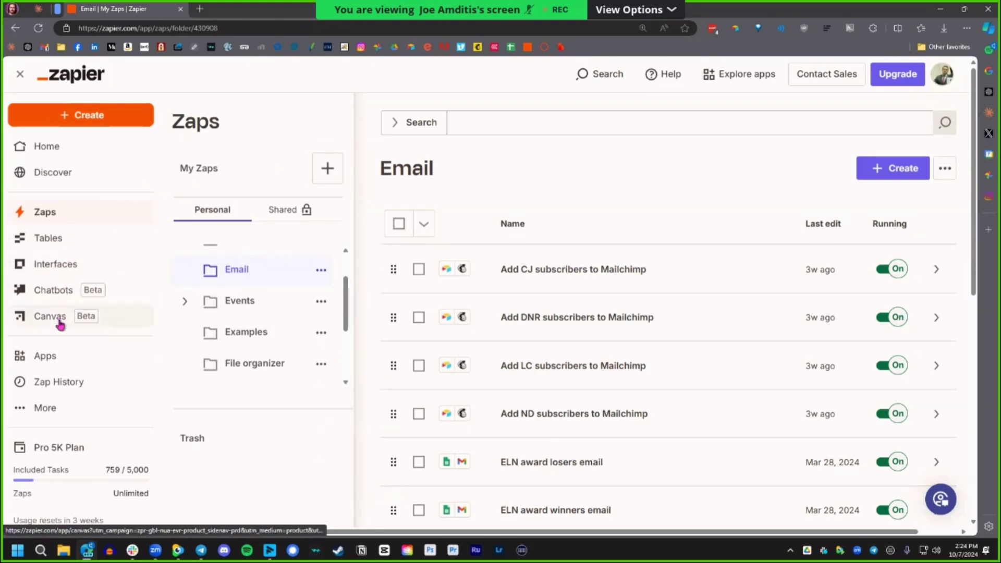
{"action": "left_click", "coordinate": [61, 364]}
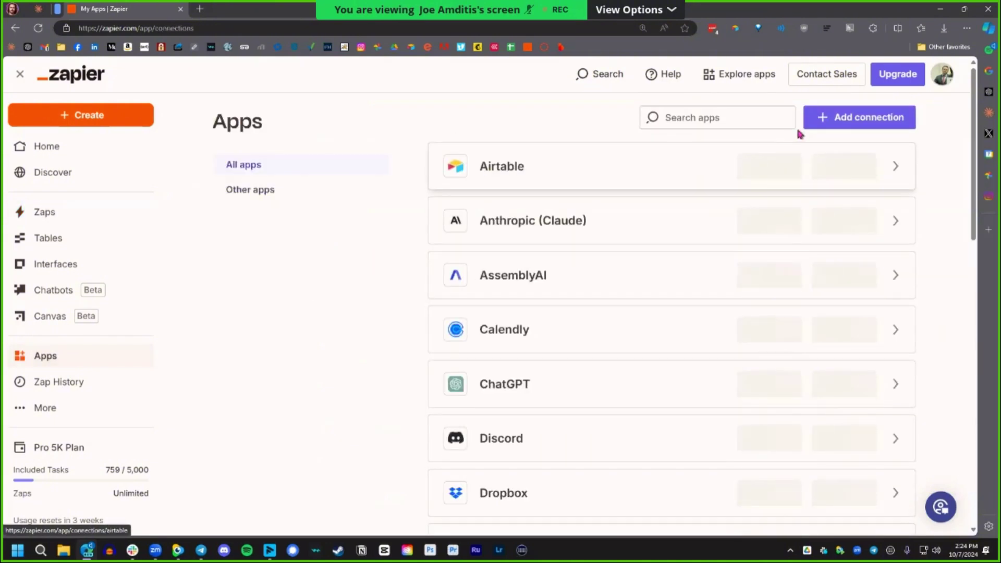
Page through both pages of connected apps and open and close the More popover.
{"action": "scroll", "coordinate": [784, 227], "scroll_direction": "down", "scroll_amount": 8}
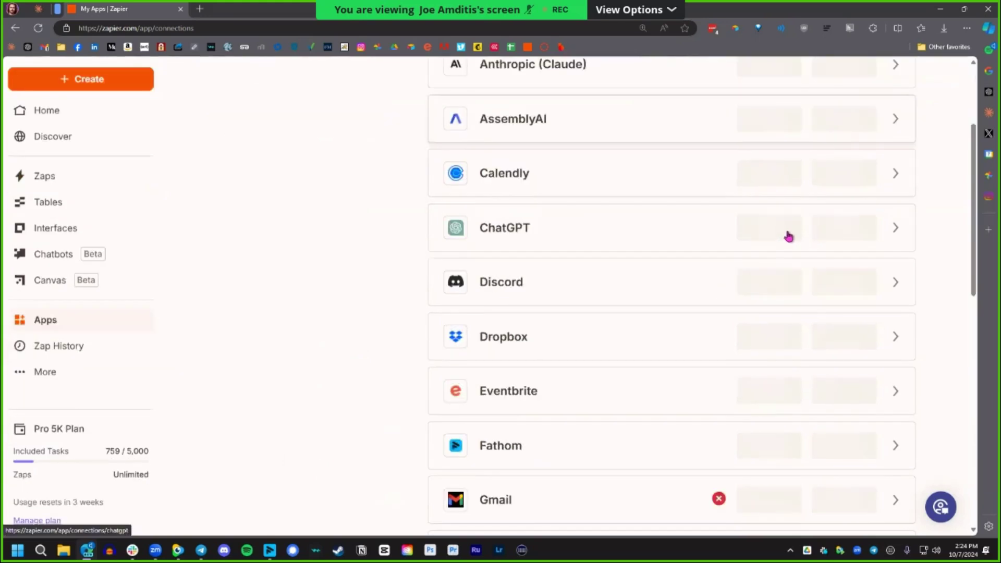
{"action": "scroll", "coordinate": [788, 242], "scroll_direction": "down", "scroll_amount": 8}
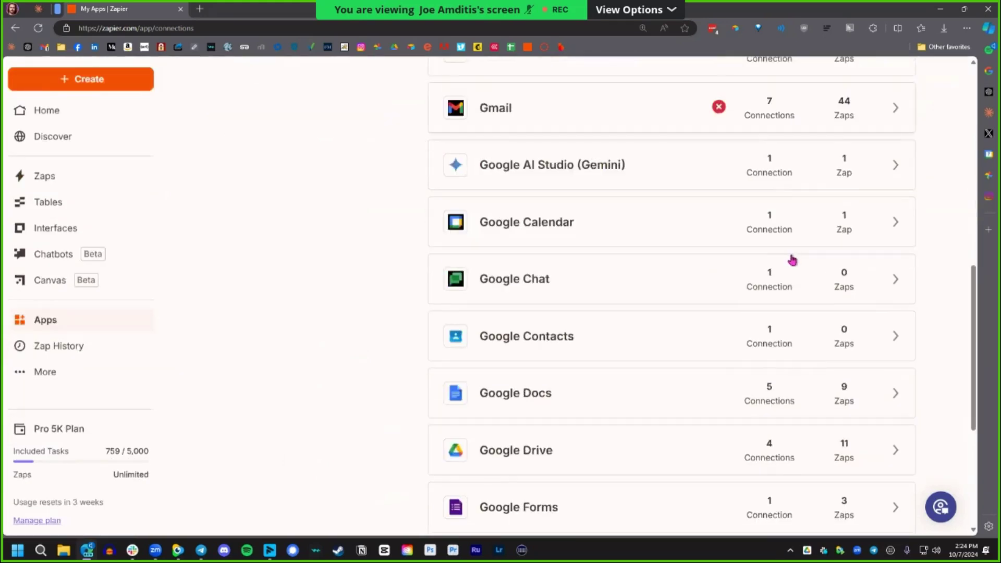
{"action": "left_click", "coordinate": [694, 471]}
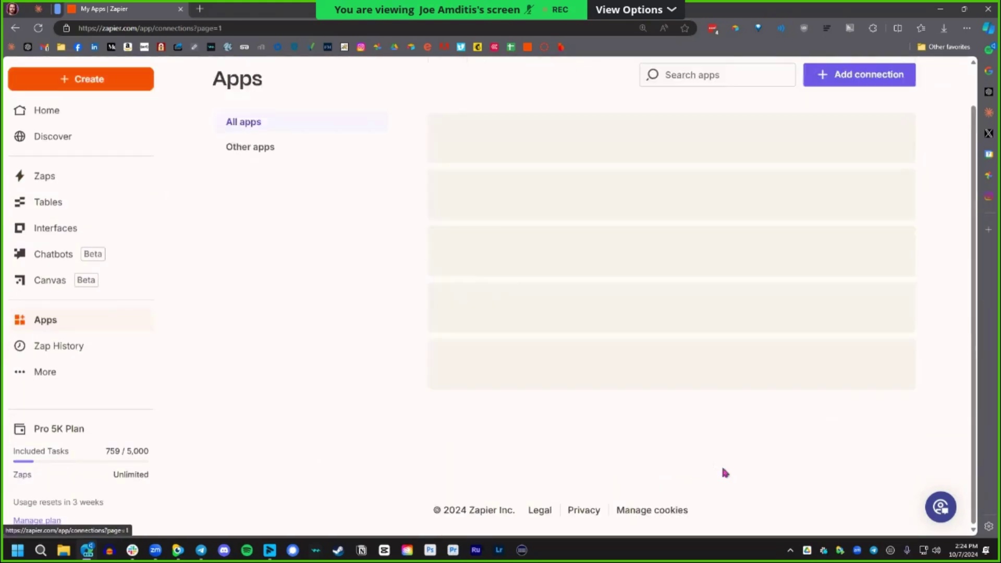
{"action": "scroll", "coordinate": [587, 339], "scroll_direction": "up", "scroll_amount": 4}
{"action": "scroll", "coordinate": [594, 353], "scroll_direction": "up", "scroll_amount": 4}
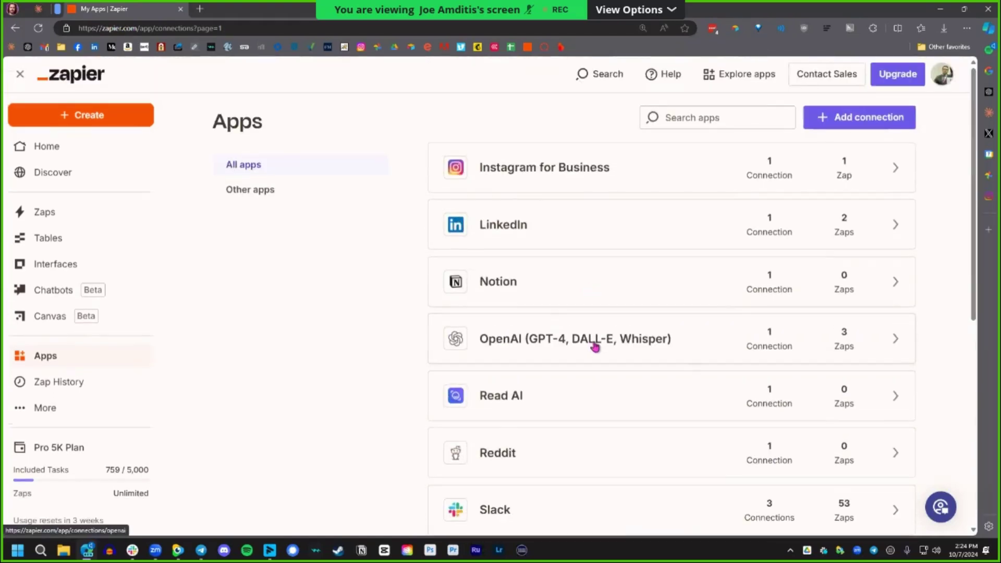
{"action": "scroll", "coordinate": [606, 320], "scroll_direction": "down", "scroll_amount": 7}
{"action": "left_click", "coordinate": [654, 460]}
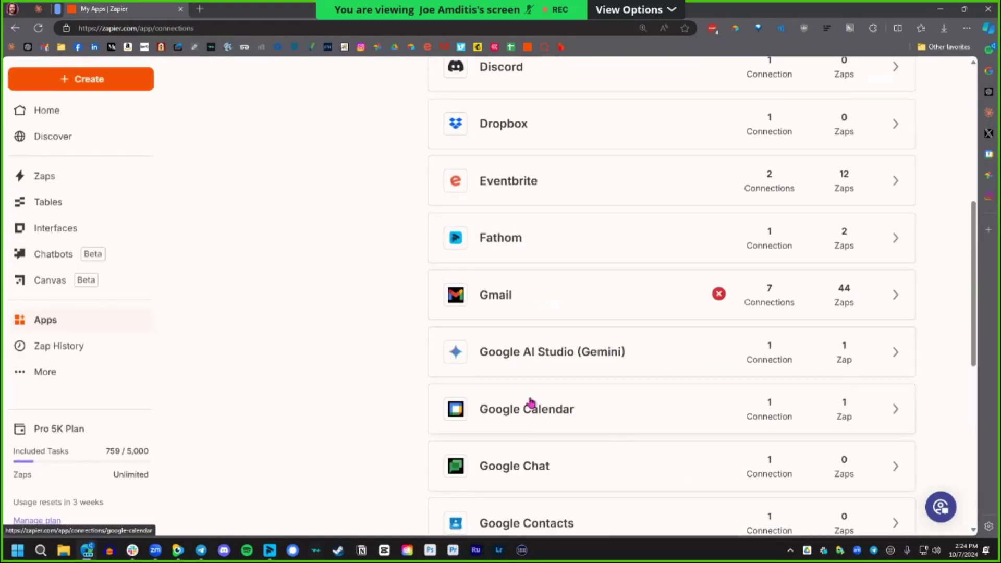
{"action": "scroll", "coordinate": [530, 396], "scroll_direction": "up", "scroll_amount": 8}
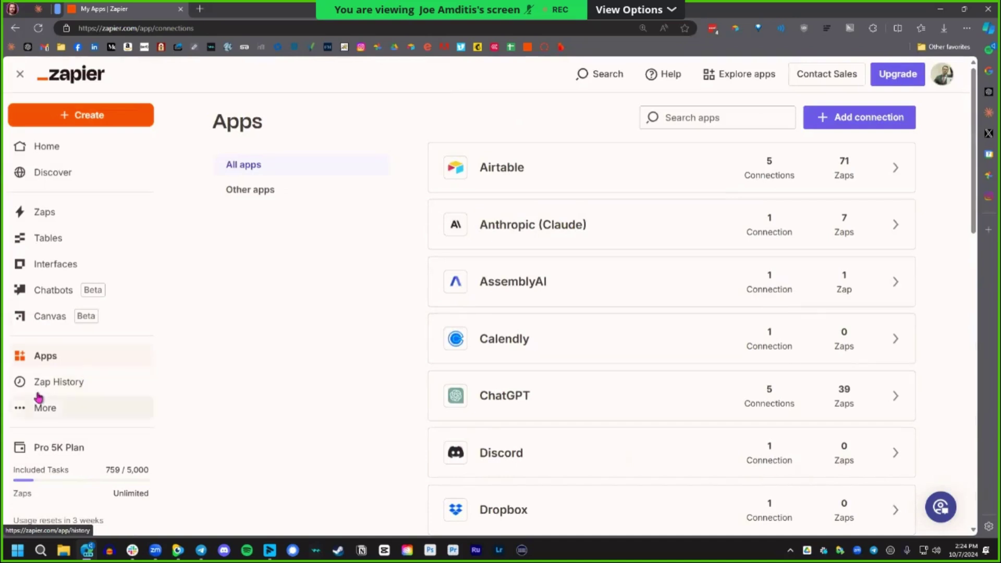
{"action": "left_click", "coordinate": [34, 411]}
{"action": "left_click", "coordinate": [237, 402]}
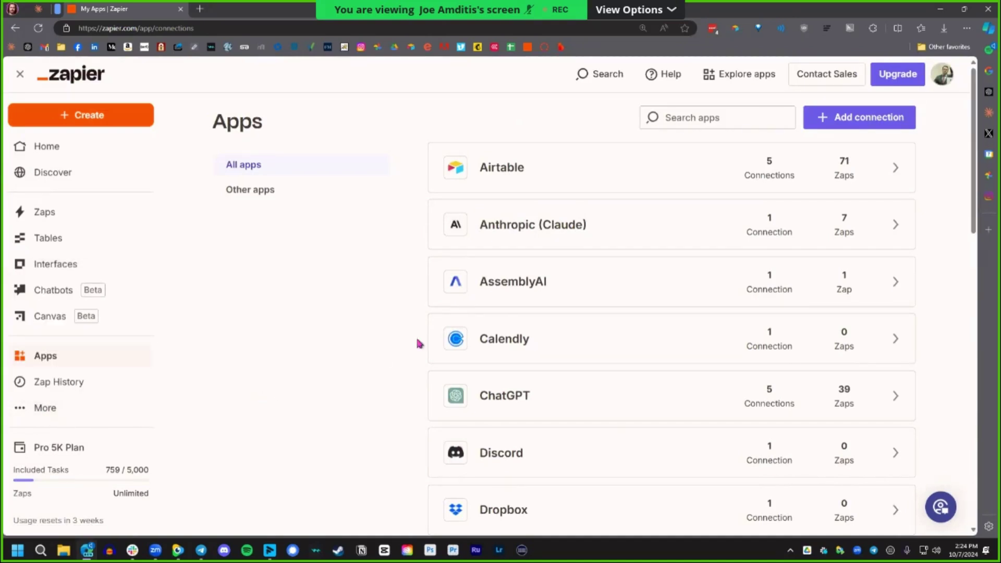
Open Airtable's connections page listing its 5 connected accounts.
{"action": "left_click", "coordinate": [887, 184]}
{"action": "key", "text": "alt+Left"}
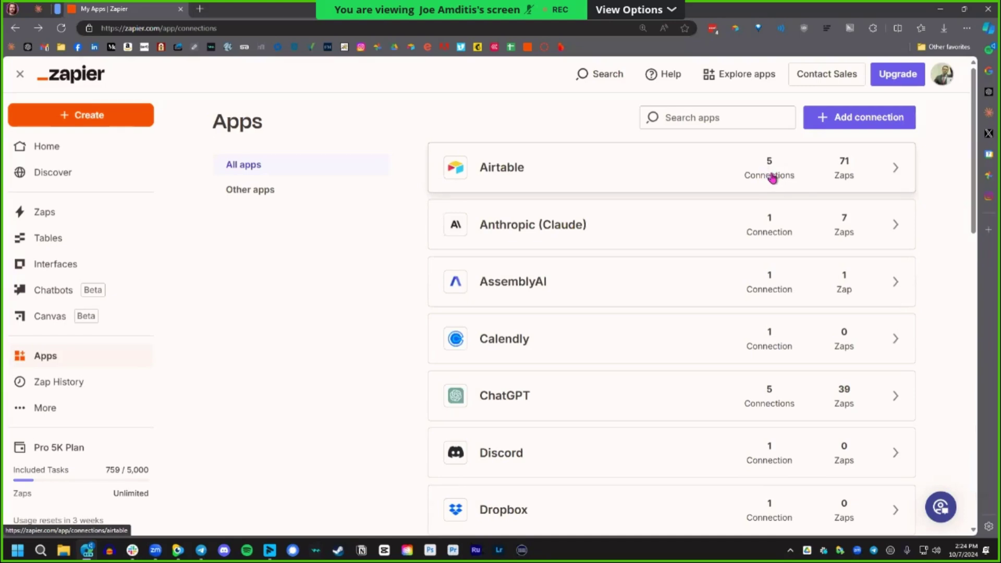
{"action": "left_click", "coordinate": [778, 177]}
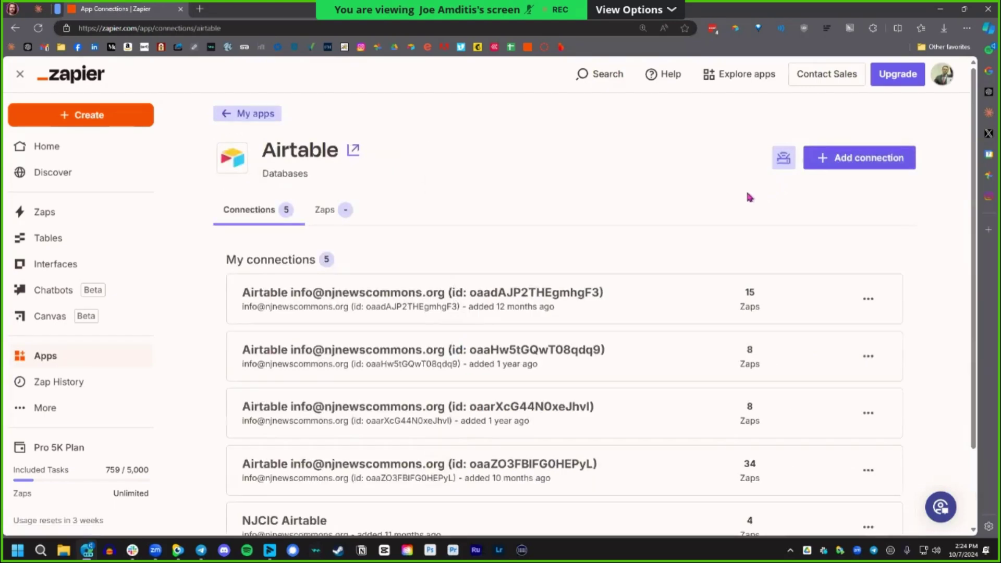
{"action": "scroll", "coordinate": [701, 234], "scroll_direction": "down", "scroll_amount": 1}
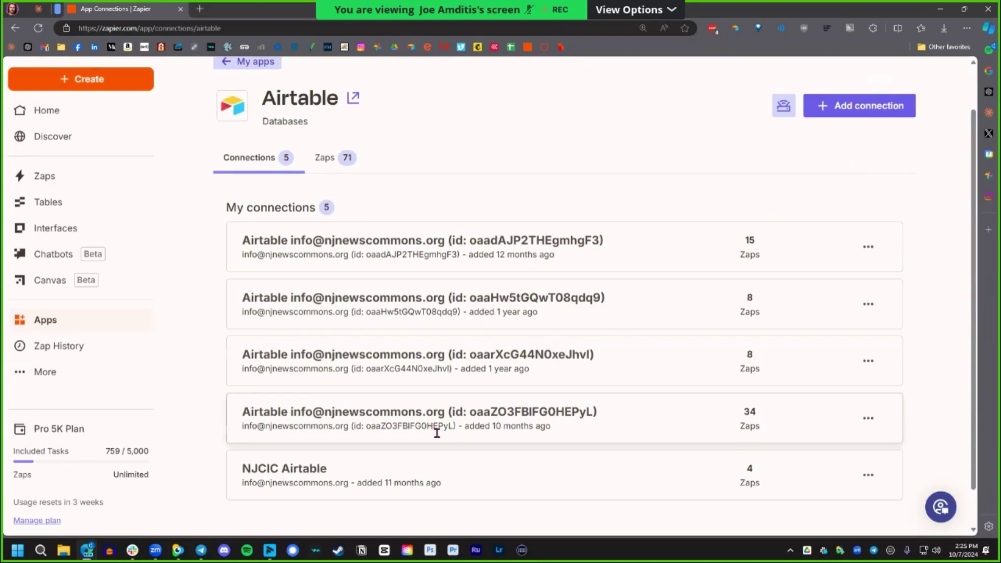
{"action": "scroll", "coordinate": [623, 440], "scroll_direction": "down", "scroll_amount": 1}
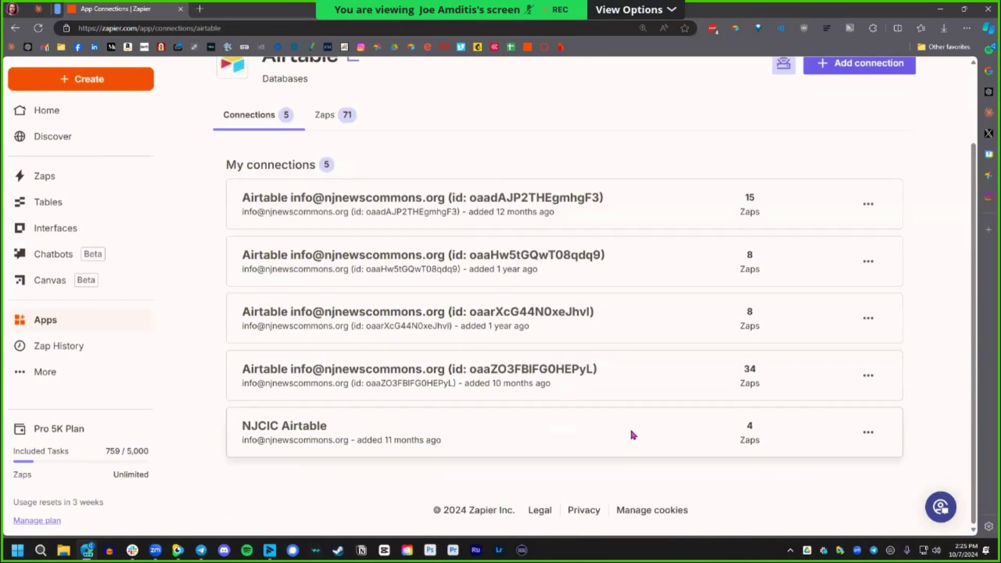
{"action": "scroll", "coordinate": [622, 416], "scroll_direction": "up", "scroll_amount": 1}
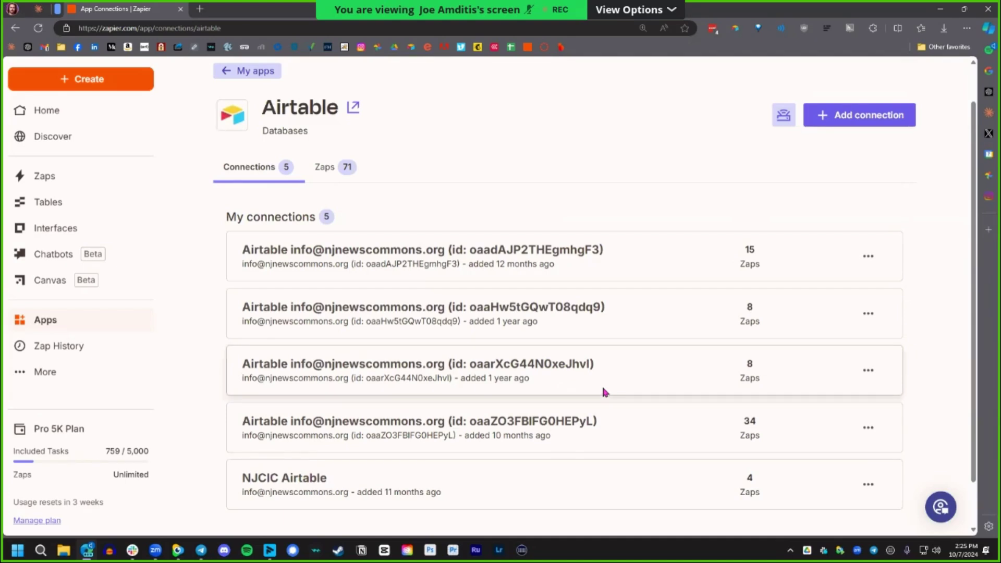
{"action": "scroll", "coordinate": [603, 387], "scroll_direction": "up", "scroll_amount": 1}
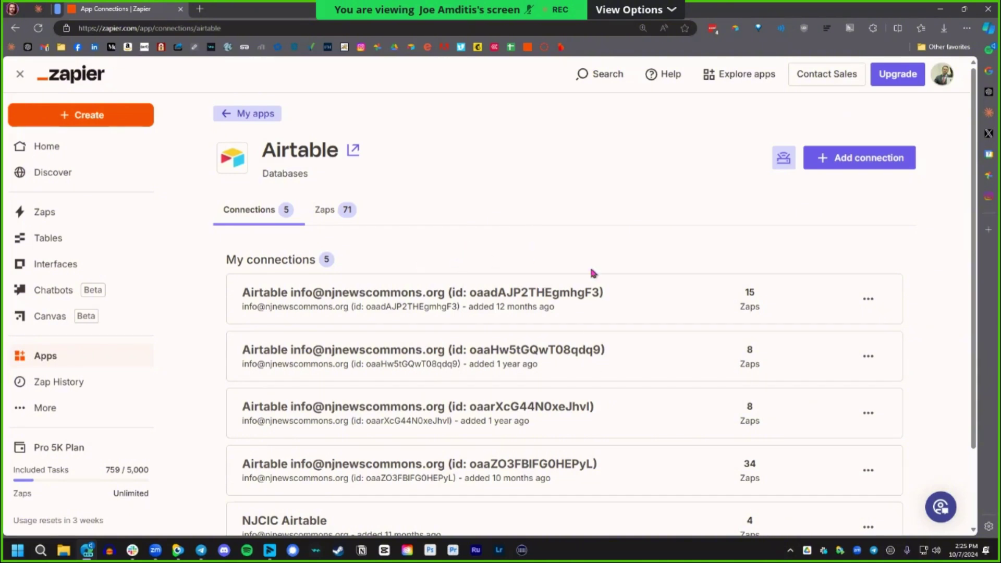
{"action": "scroll", "coordinate": [599, 286], "scroll_direction": "down", "scroll_amount": 2}
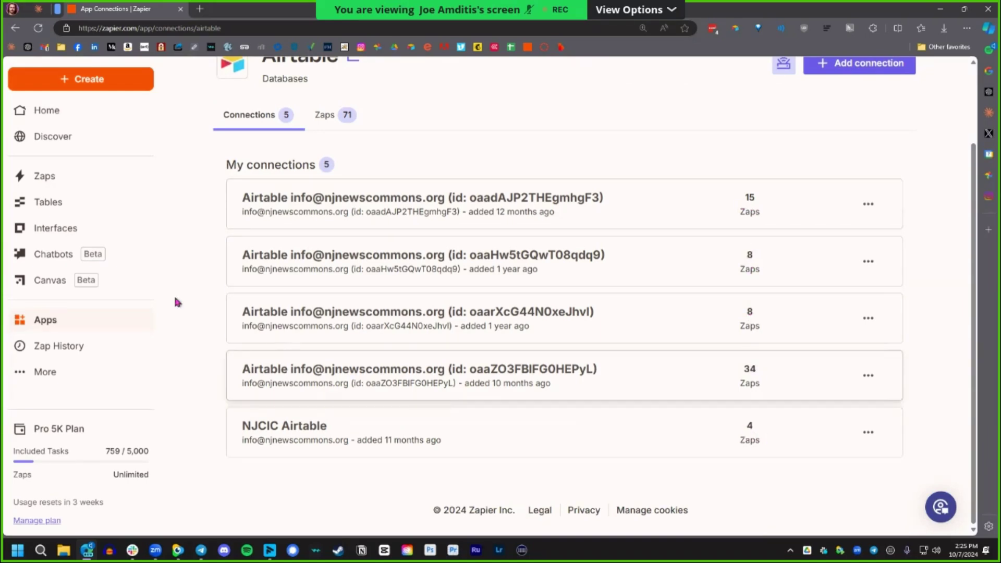
Open Zap History, scroll through the runs, and open the 'All statuses' dropdown.
{"action": "left_click", "coordinate": [76, 346]}
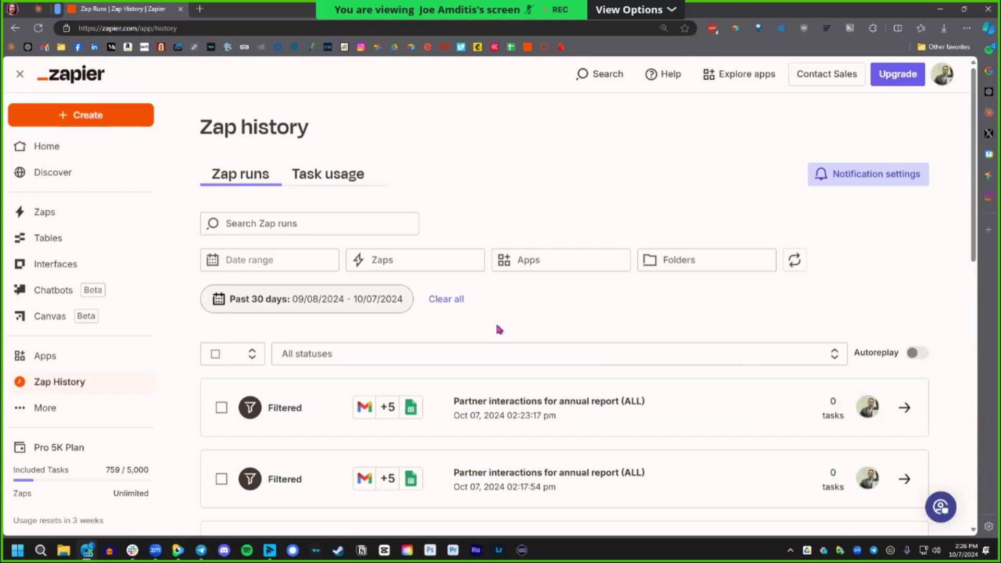
{"action": "scroll", "coordinate": [506, 334], "scroll_direction": "down", "scroll_amount": 1}
{"action": "scroll", "coordinate": [508, 345], "scroll_direction": "down", "scroll_amount": 2}
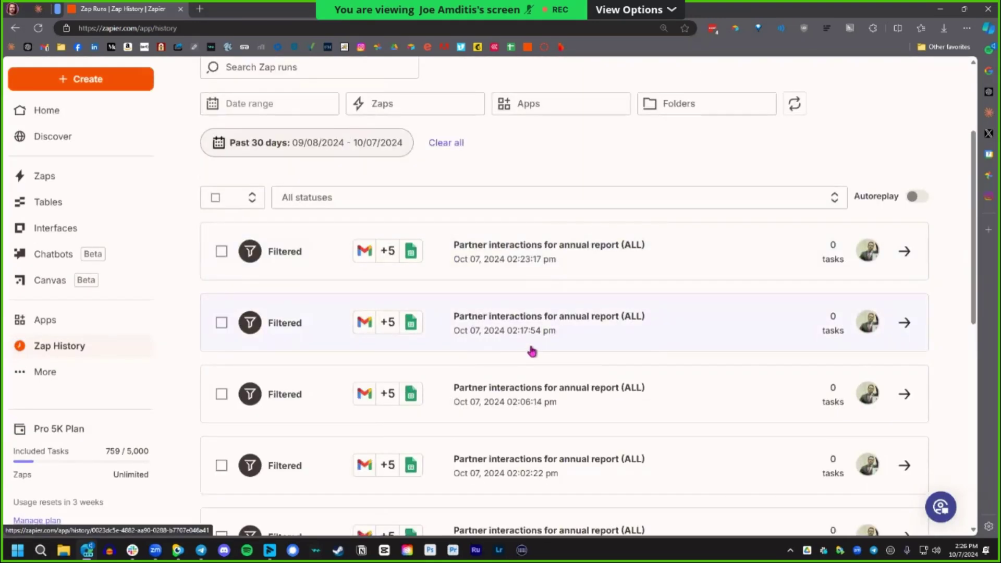
{"action": "scroll", "coordinate": [553, 330], "scroll_direction": "down", "scroll_amount": 2}
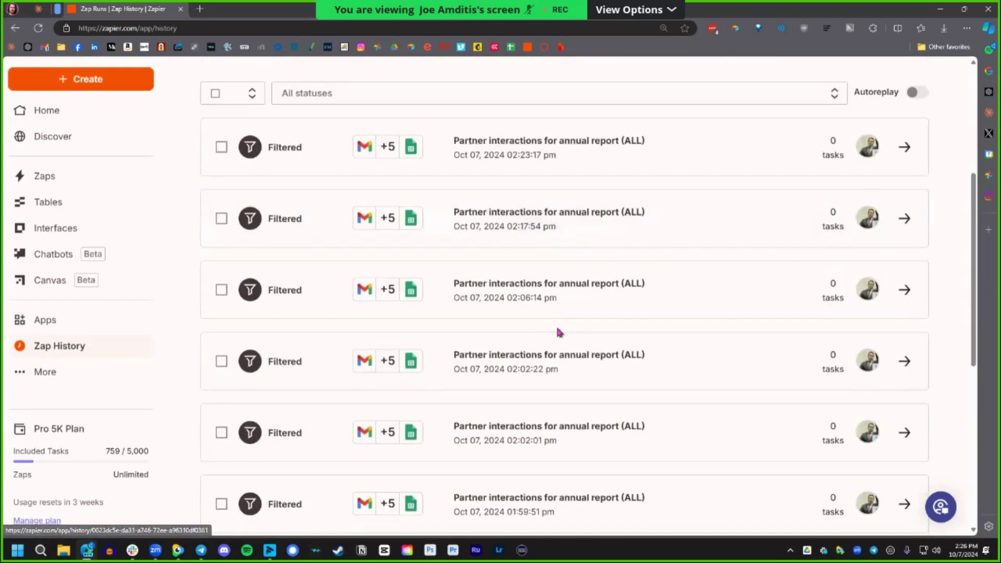
{"action": "scroll", "coordinate": [558, 339], "scroll_direction": "down", "scroll_amount": 3}
{"action": "scroll", "coordinate": [558, 347], "scroll_direction": "down", "scroll_amount": 4}
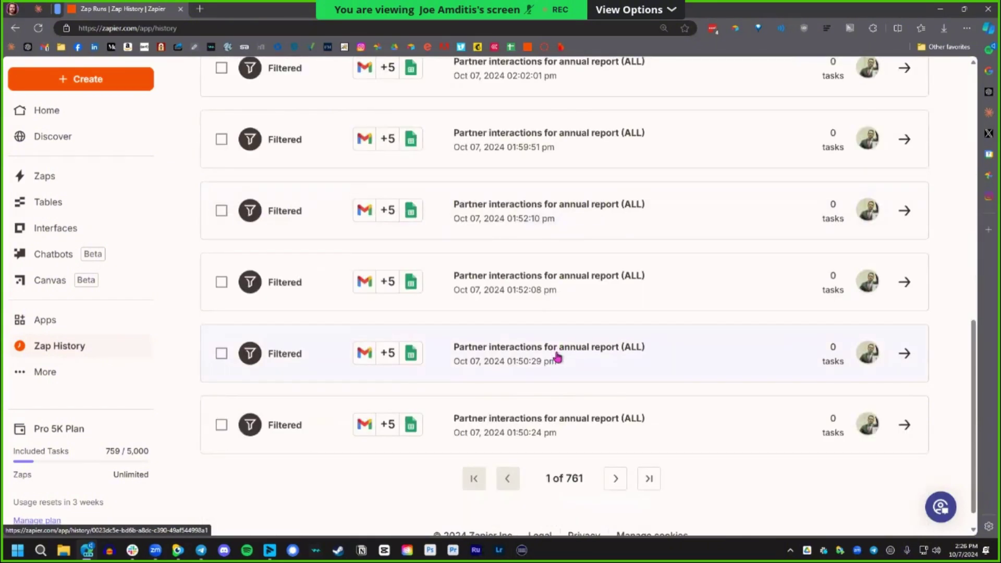
{"action": "scroll", "coordinate": [555, 351], "scroll_direction": "down", "scroll_amount": 1}
{"action": "scroll", "coordinate": [647, 470], "scroll_direction": "up", "scroll_amount": 10}
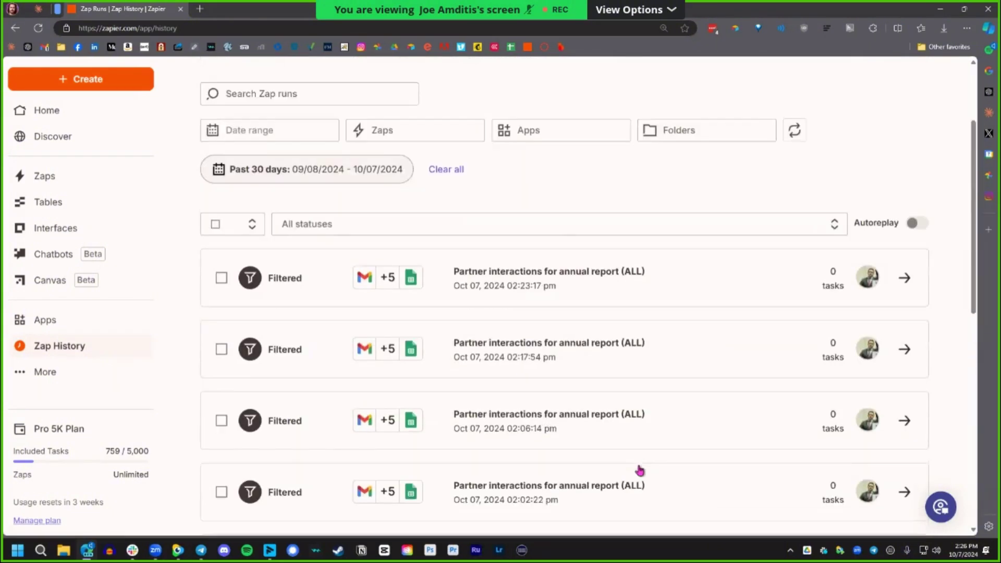
{"action": "scroll", "coordinate": [501, 323], "scroll_direction": "down", "scroll_amount": 4}
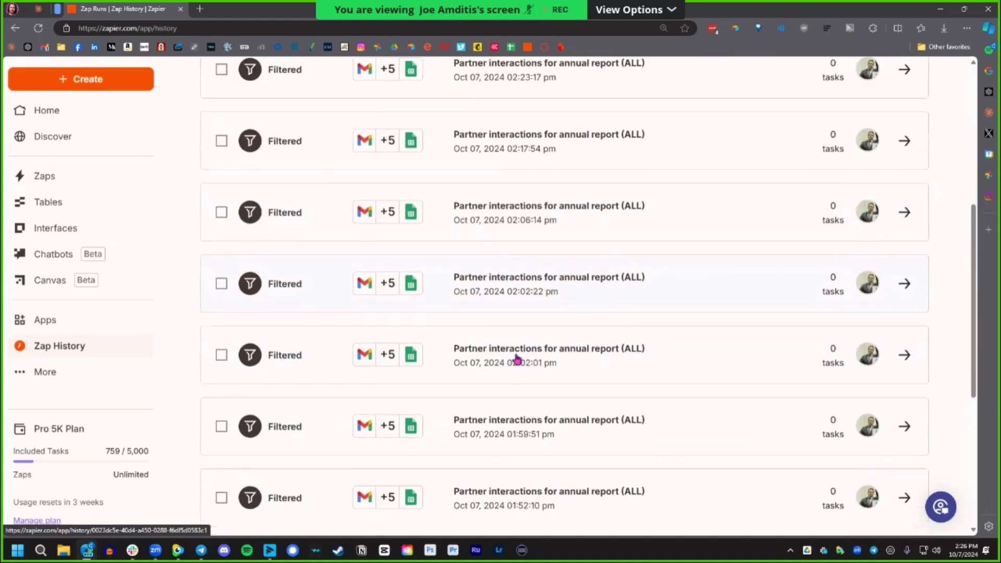
{"action": "scroll", "coordinate": [281, 153], "scroll_direction": "up", "scroll_amount": 2}
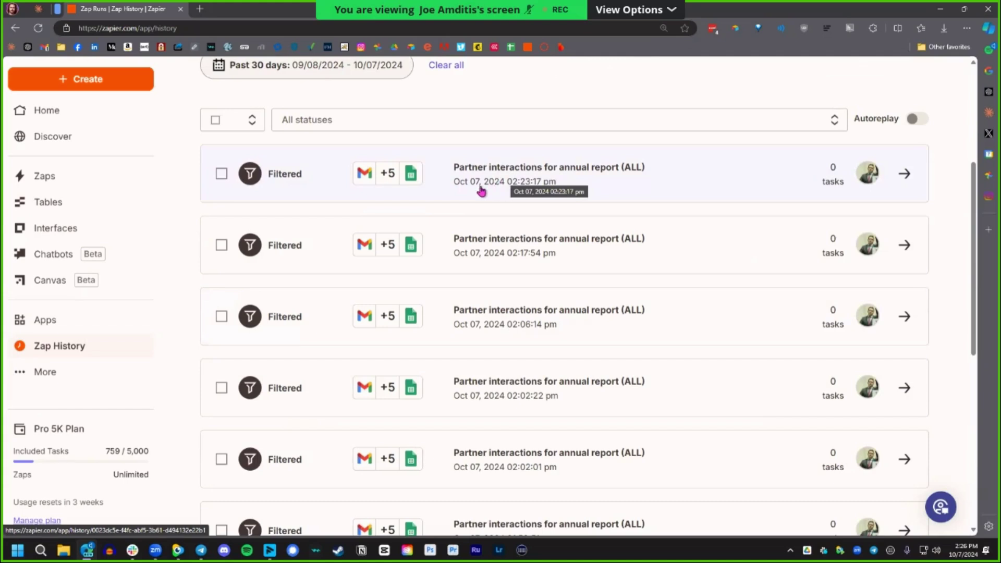
{"action": "left_click", "coordinate": [305, 120]}
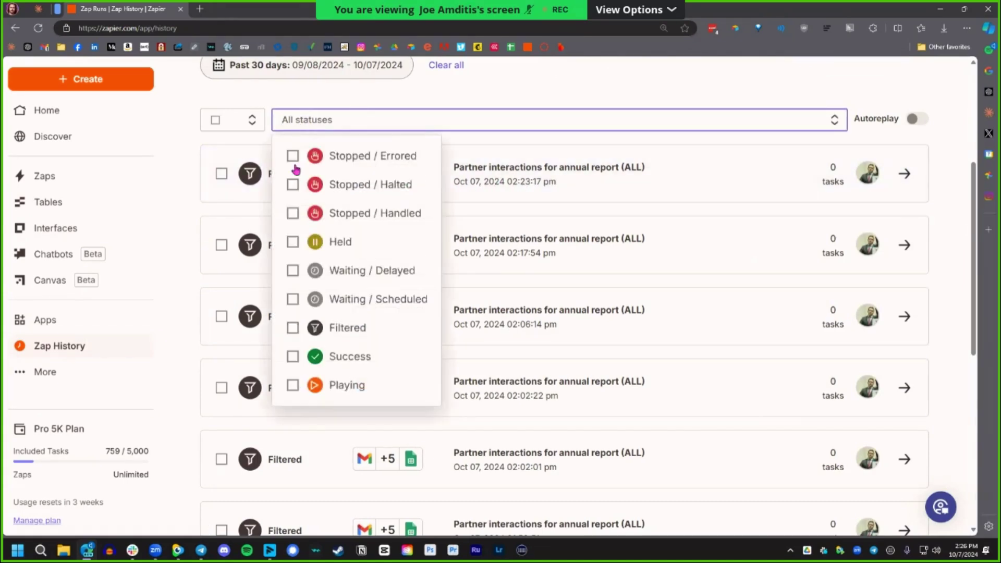
Tick Success in the status filter so only successful runs are listed.
{"action": "left_click", "coordinate": [300, 358]}
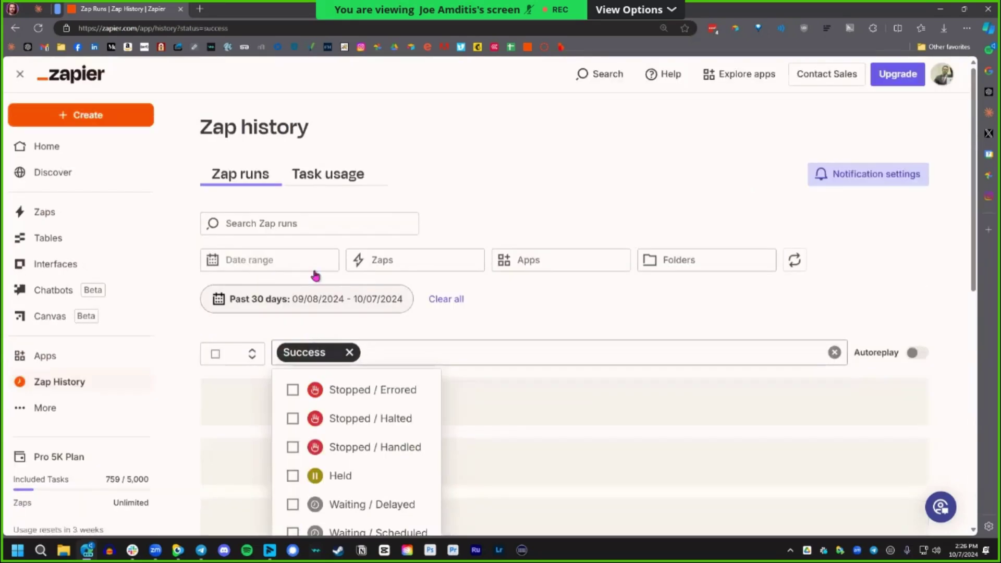
{"action": "scroll", "coordinate": [531, 252], "scroll_direction": "down", "scroll_amount": 1}
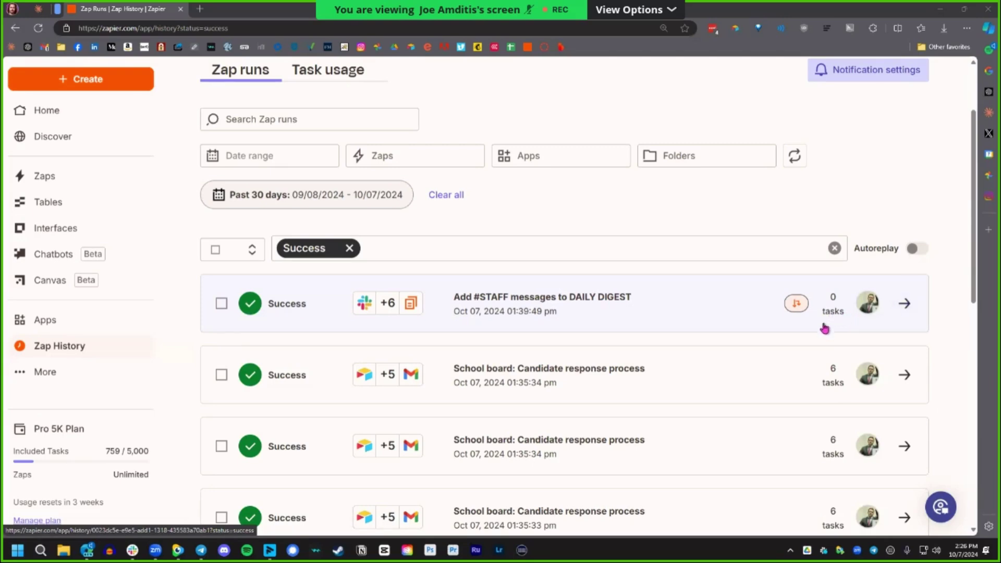
{"action": "left_click", "coordinate": [905, 303]}
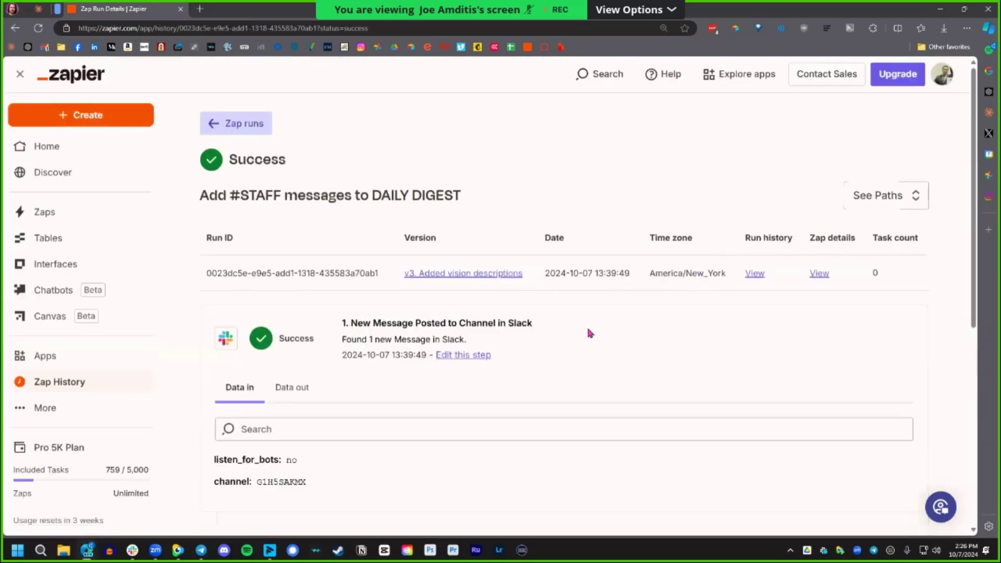
{"action": "scroll", "coordinate": [581, 360], "scroll_direction": "down", "scroll_amount": 1}
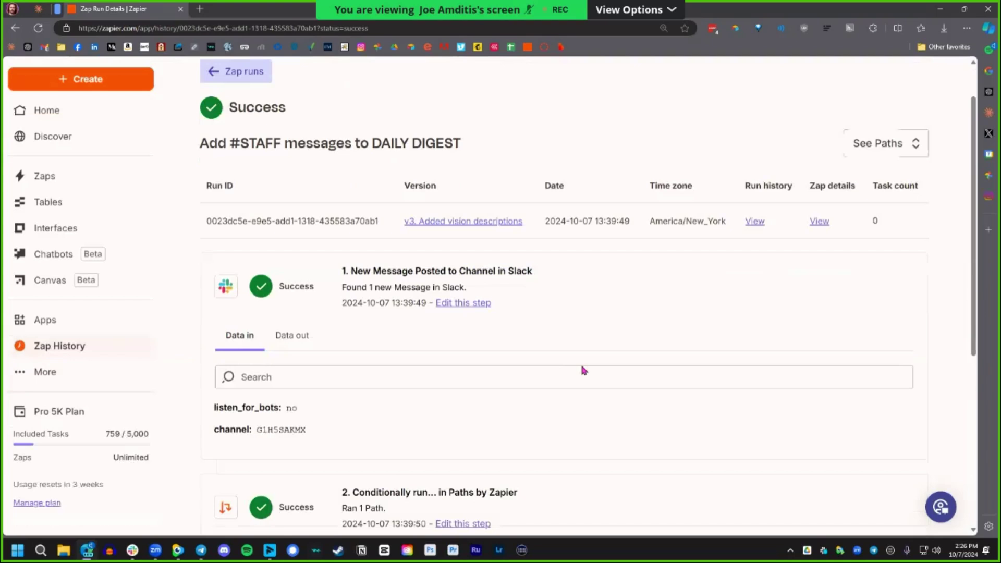
{"action": "left_click", "coordinate": [230, 77]}
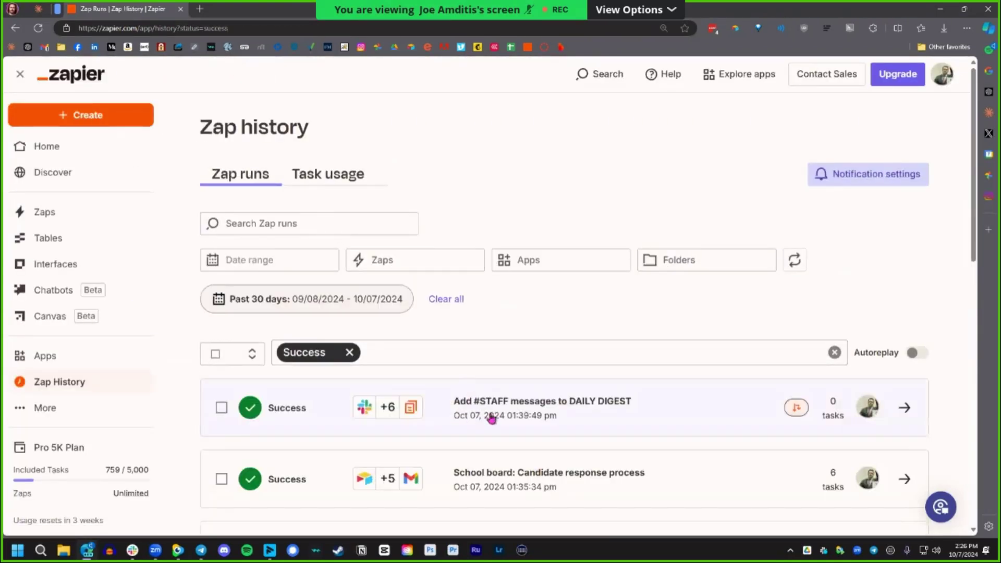
{"action": "left_click", "coordinate": [906, 414]}
{"action": "scroll", "coordinate": [568, 344], "scroll_direction": "down", "scroll_amount": 3}
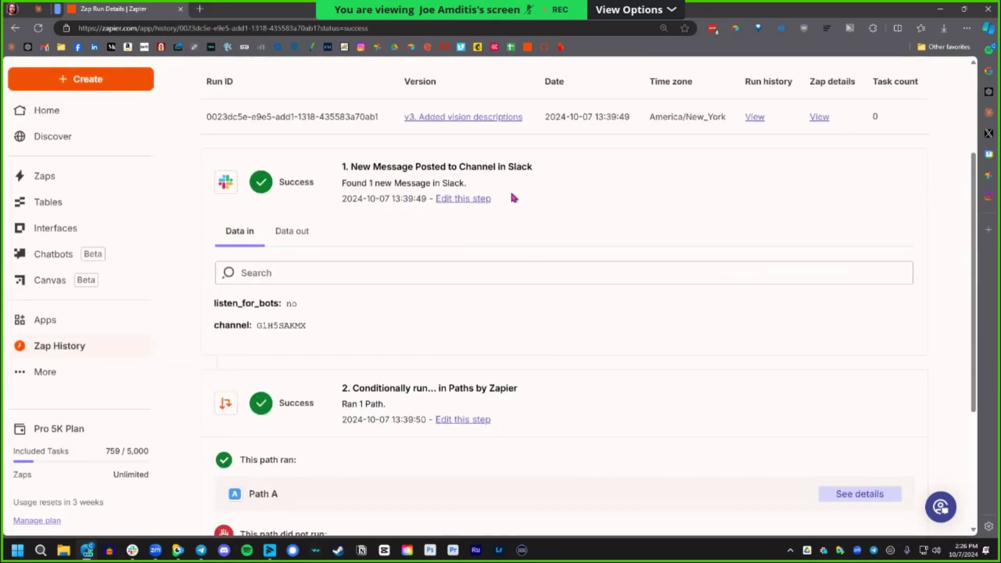
{"action": "scroll", "coordinate": [436, 200], "scroll_direction": "down", "scroll_amount": 1}
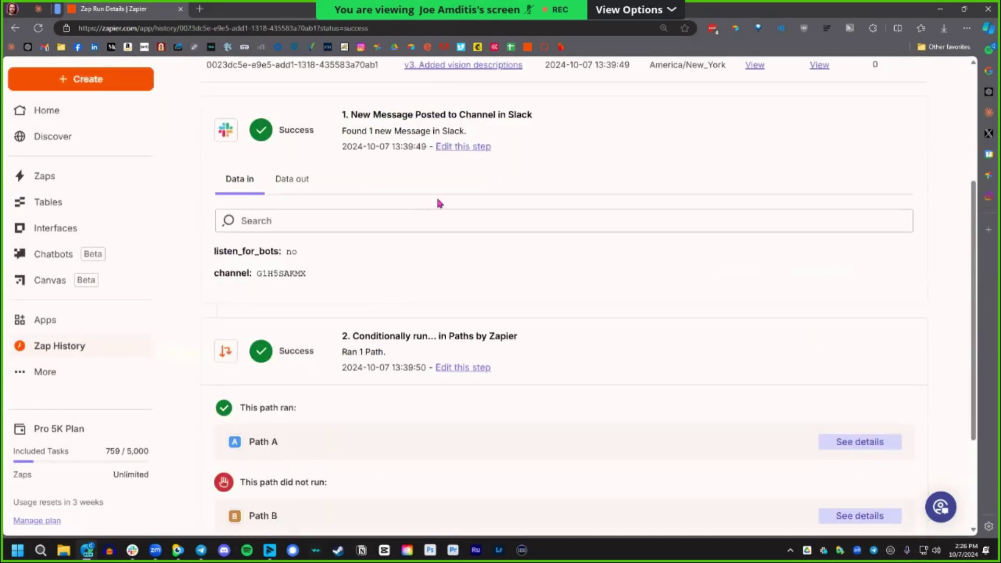
{"action": "scroll", "coordinate": [439, 199], "scroll_direction": "down", "scroll_amount": 2}
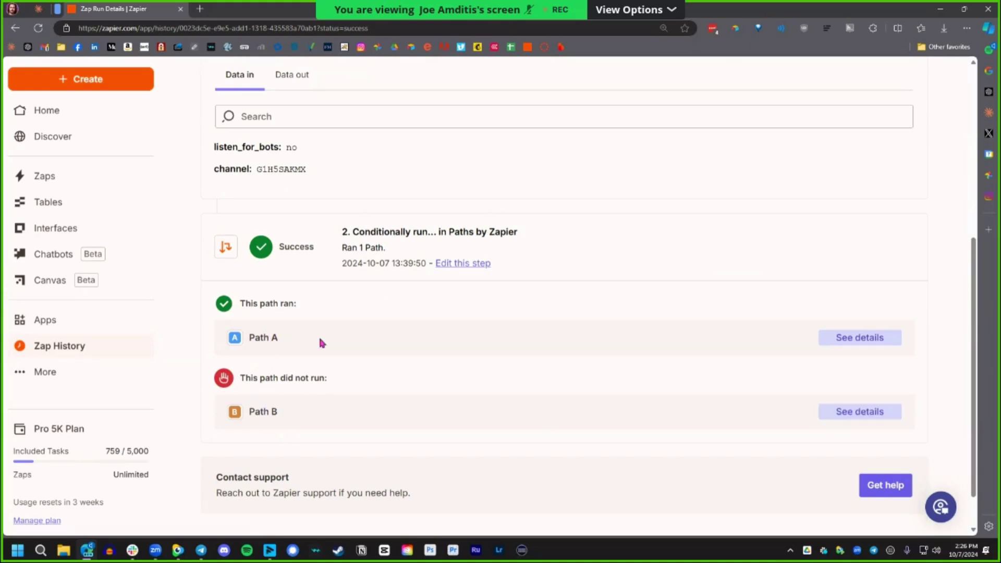
{"action": "scroll", "coordinate": [568, 341], "scroll_direction": "down", "scroll_amount": 1}
{"action": "left_click", "coordinate": [852, 293]}
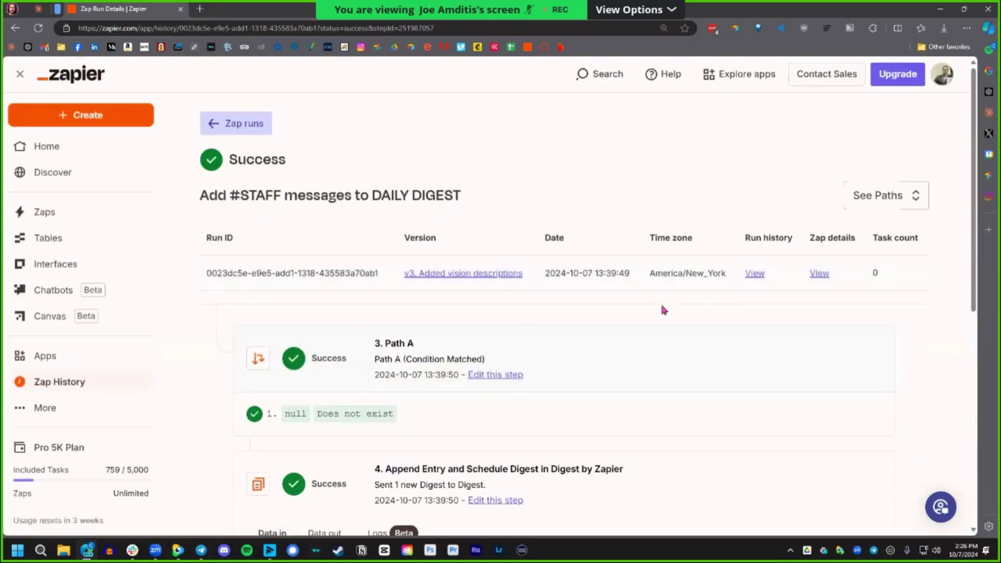
{"action": "scroll", "coordinate": [660, 301], "scroll_direction": "down", "scroll_amount": 2}
{"action": "scroll", "coordinate": [522, 337], "scroll_direction": "down", "scroll_amount": 3}
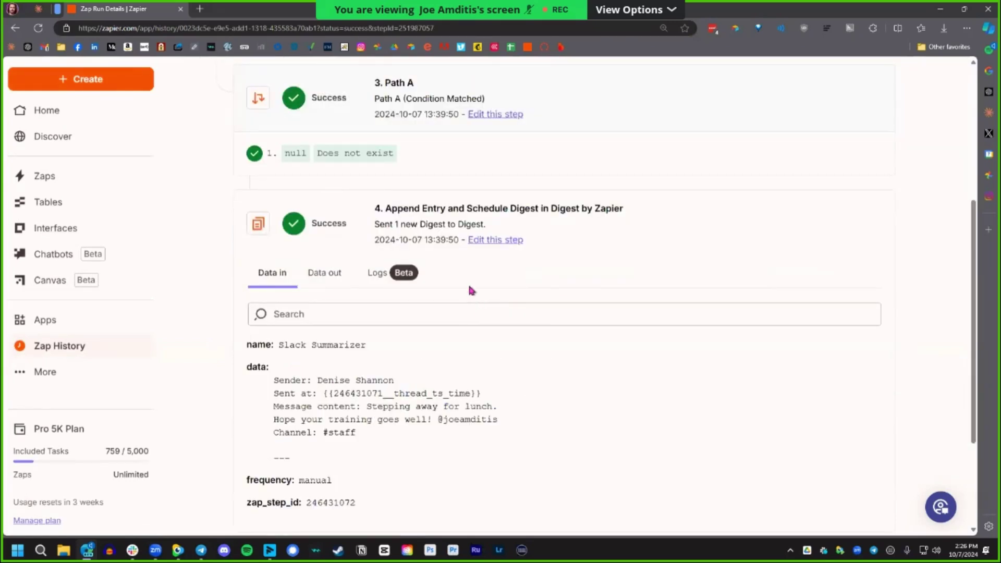
{"action": "scroll", "coordinate": [475, 245], "scroll_direction": "down", "scroll_amount": 1}
{"action": "scroll", "coordinate": [401, 333], "scroll_direction": "down", "scroll_amount": 2}
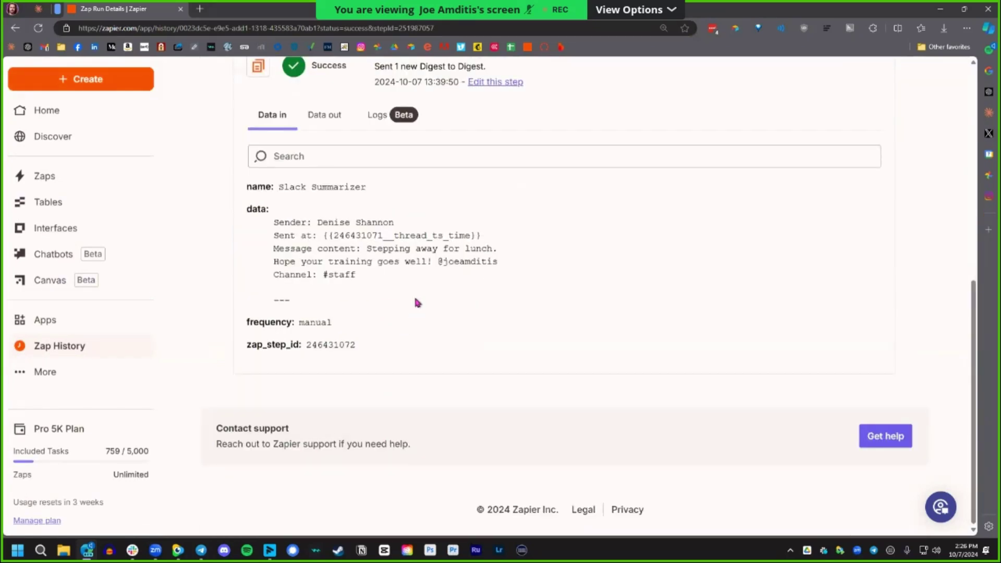
{"action": "scroll", "coordinate": [447, 318], "scroll_direction": "up", "scroll_amount": 2}
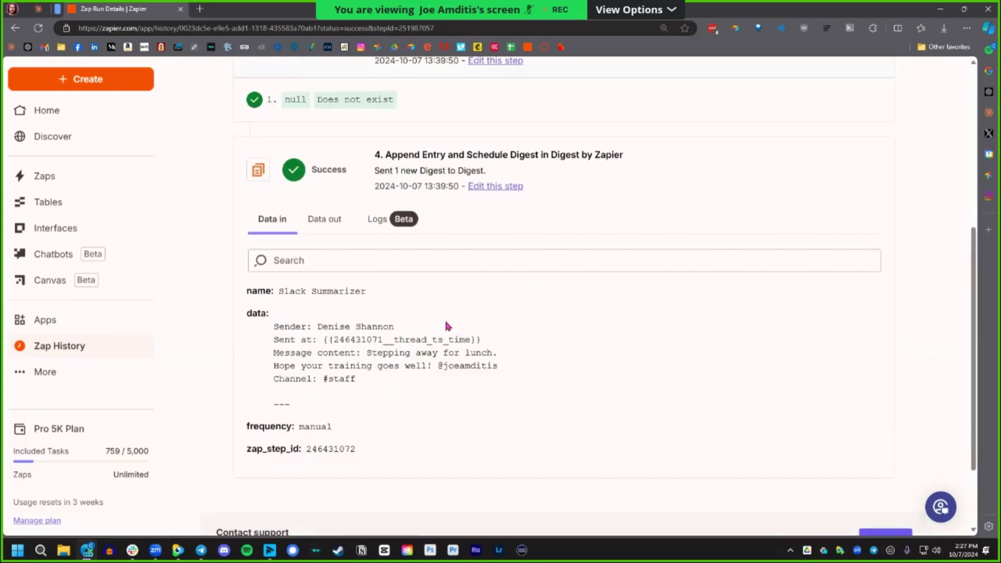
{"action": "scroll", "coordinate": [456, 306], "scroll_direction": "up", "scroll_amount": 5}
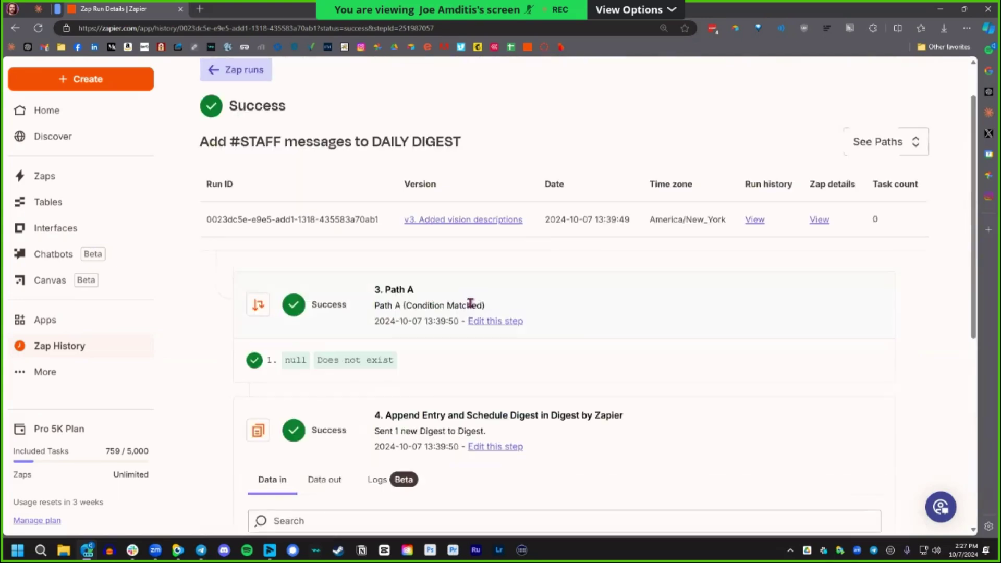
{"action": "left_click", "coordinate": [223, 71]}
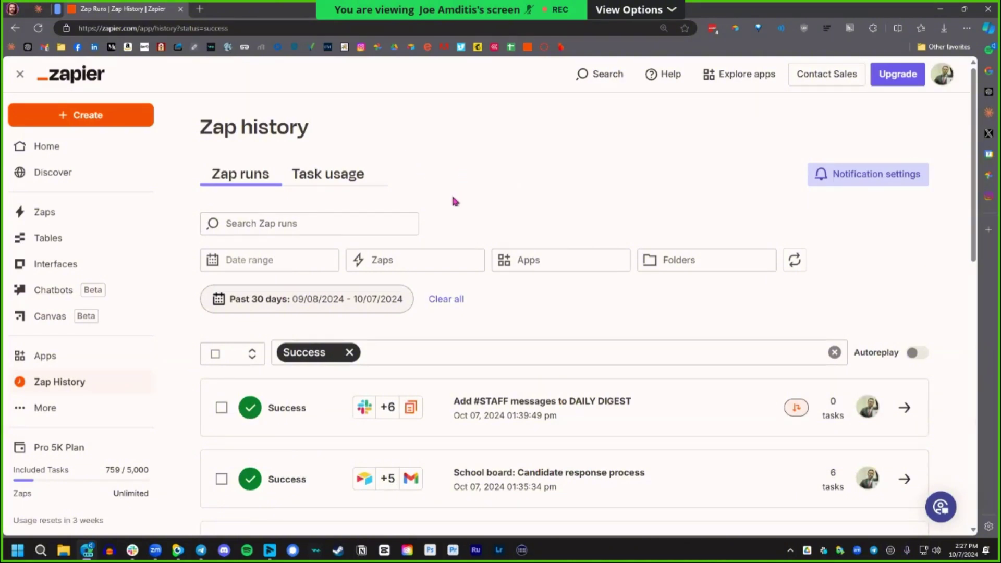
Go to the second page of runs and open the '1. Top stories section' run.
{"action": "scroll", "coordinate": [472, 269], "scroll_direction": "down", "scroll_amount": 2}
{"action": "scroll", "coordinate": [472, 269], "scroll_direction": "down", "scroll_amount": 10}
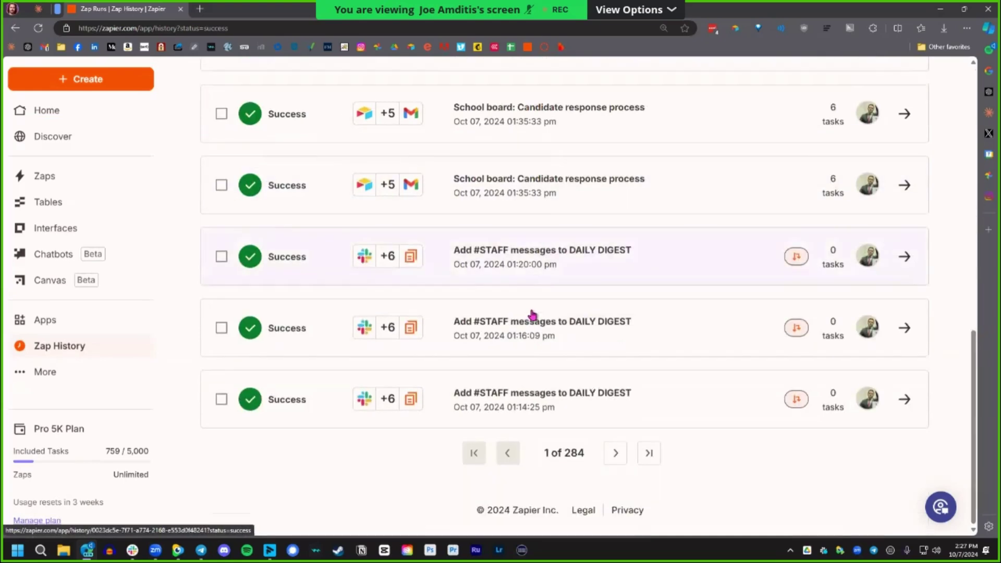
{"action": "left_click", "coordinate": [616, 453]}
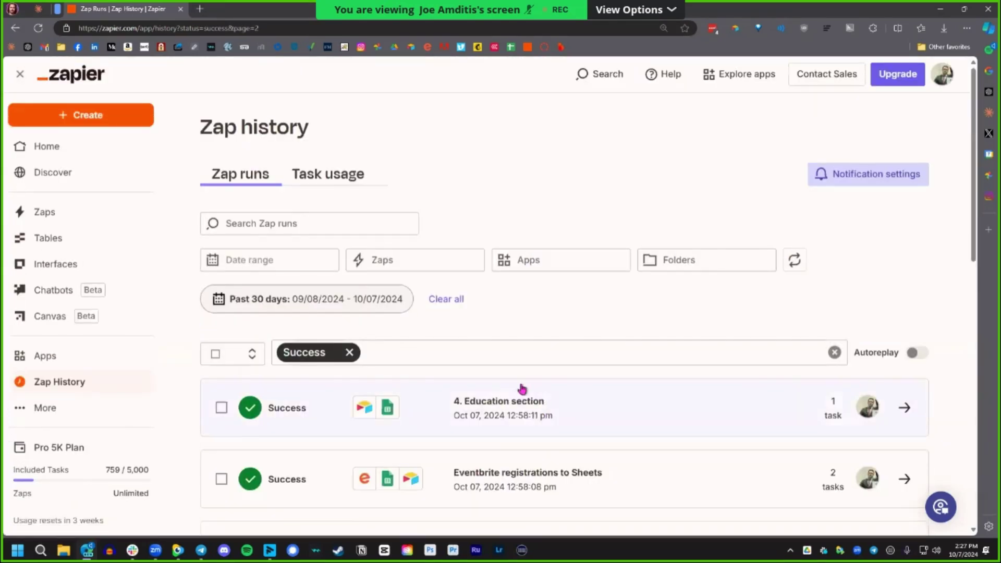
{"action": "scroll", "coordinate": [521, 388], "scroll_direction": "down", "scroll_amount": 3}
{"action": "scroll", "coordinate": [524, 394], "scroll_direction": "down", "scroll_amount": 2}
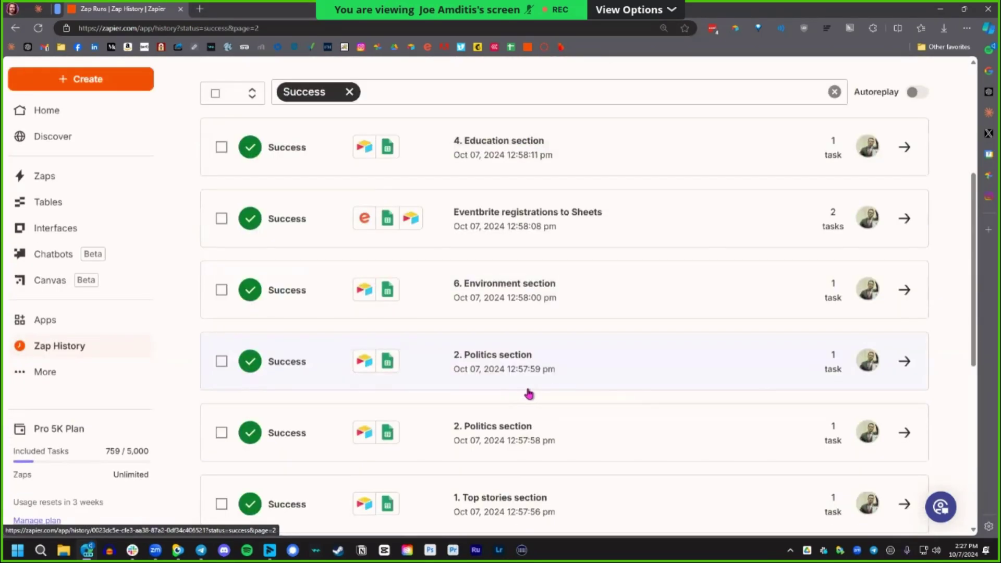
{"action": "scroll", "coordinate": [540, 391], "scroll_direction": "down", "scroll_amount": 4}
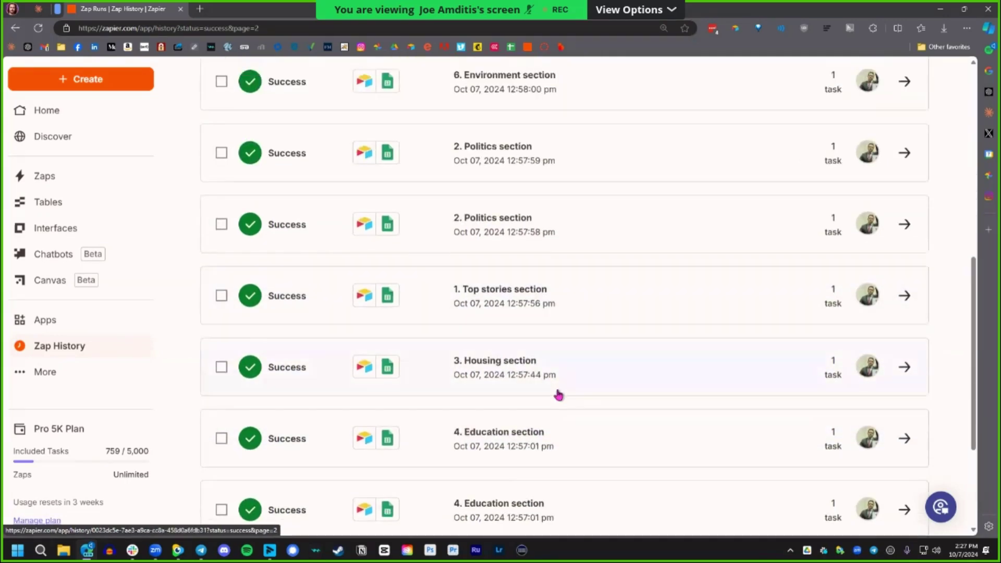
{"action": "left_click", "coordinate": [565, 311]}
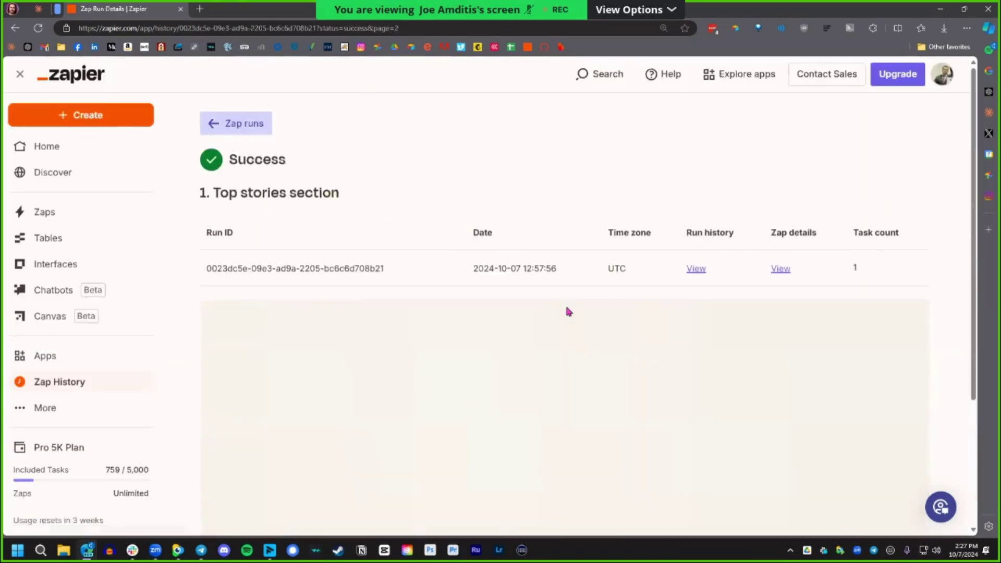
Scroll the run details, go back to Zap History, and open the 'All statuses' dropdown.
{"action": "scroll", "coordinate": [461, 320], "scroll_direction": "down", "scroll_amount": 3}
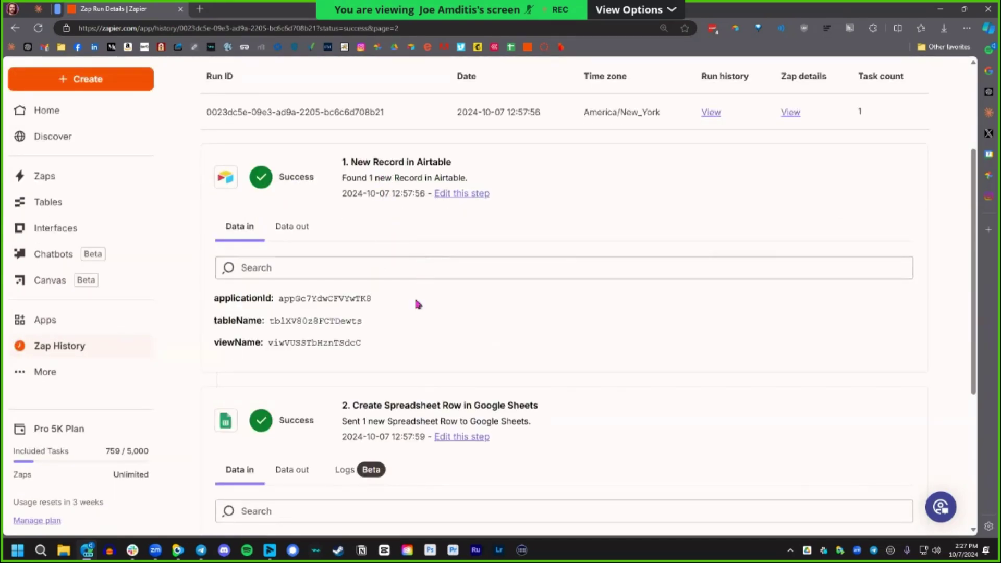
{"action": "scroll", "coordinate": [422, 261], "scroll_direction": "down", "scroll_amount": 4}
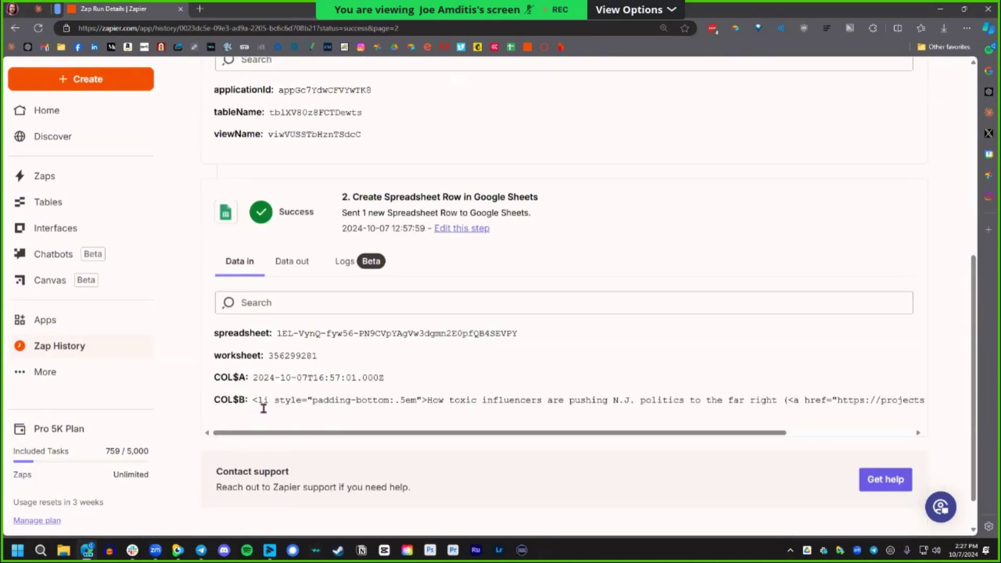
{"action": "left_click_drag", "start_coordinate": [257, 404], "coordinate": [418, 405]}
{"action": "left_click", "coordinate": [420, 404]}
{"action": "left_click", "coordinate": [78, 346]}
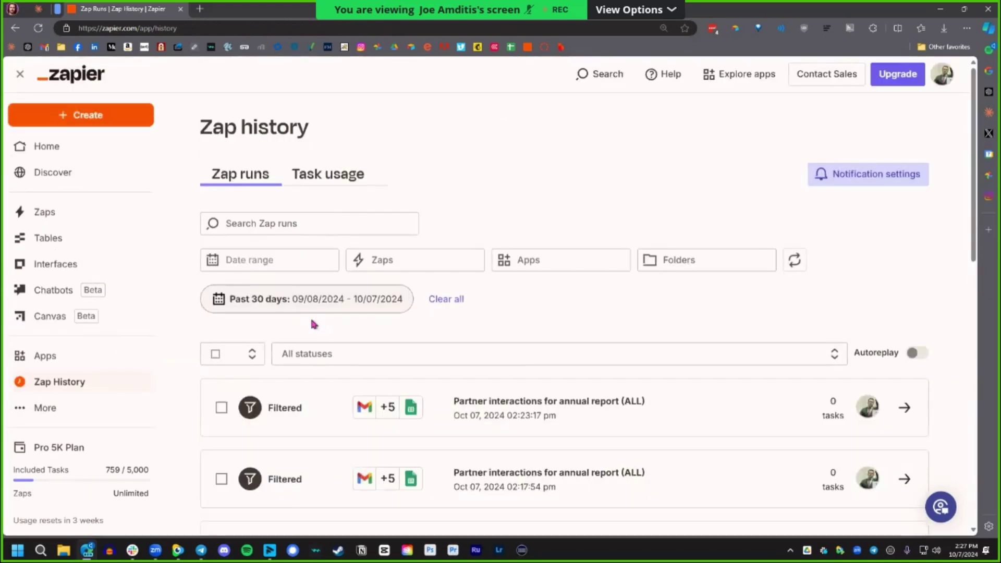
{"action": "left_click", "coordinate": [386, 351]}
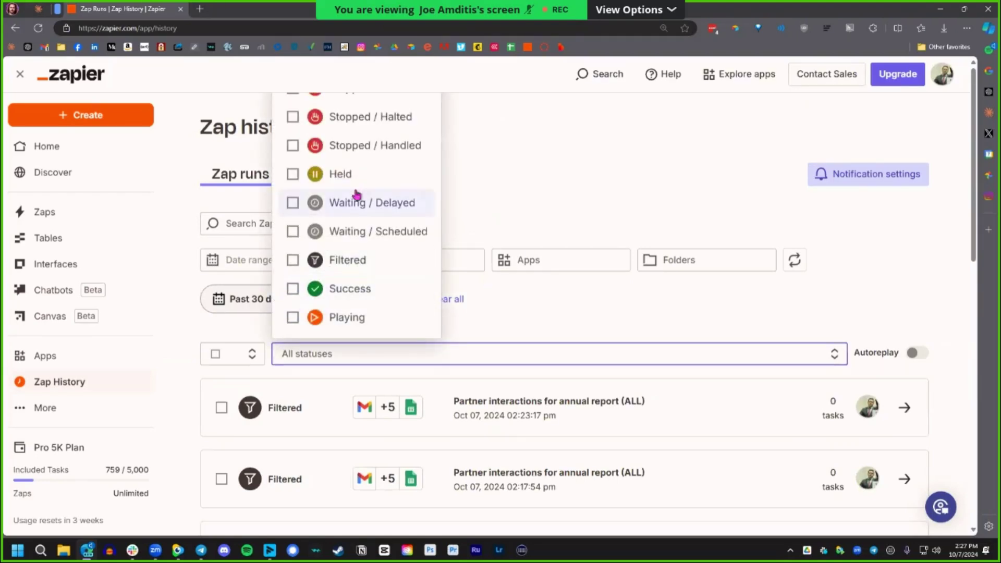
Tick Stopped / Errored, Stopped / Halted, Stopped / Handled and Held, then close the dropdown.
{"action": "left_click", "coordinate": [293, 94]}
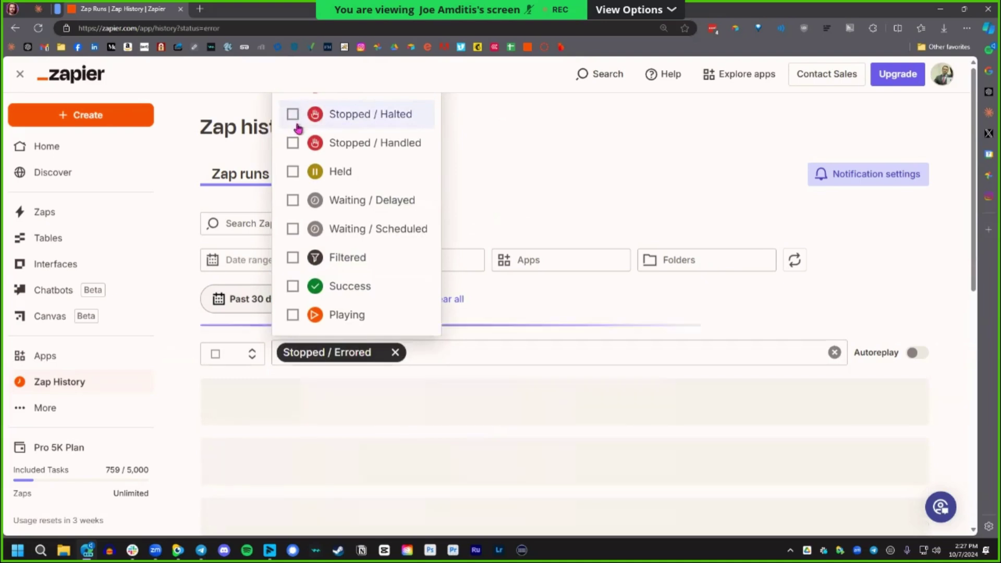
{"action": "left_click", "coordinate": [292, 116]}
{"action": "left_click", "coordinate": [293, 142]}
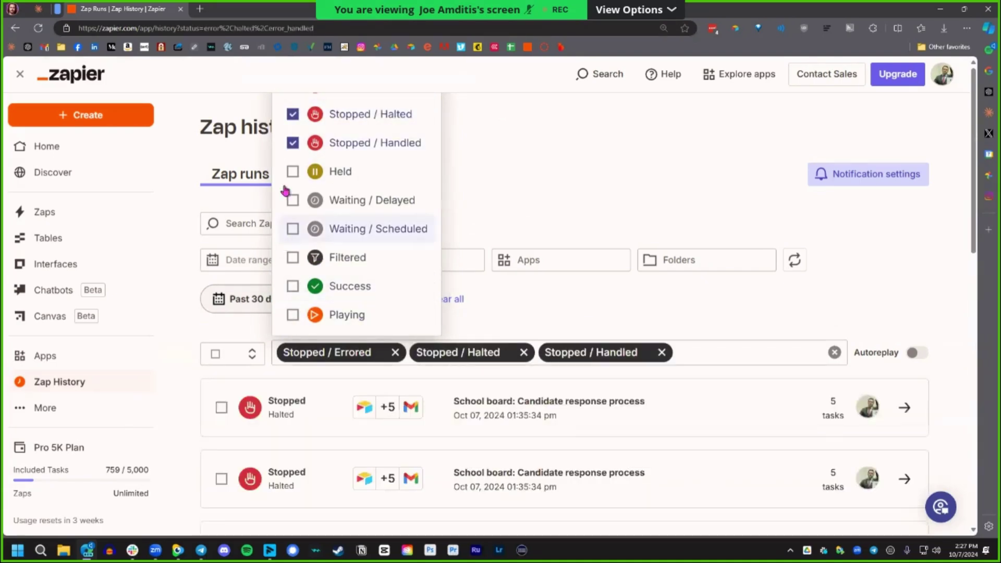
{"action": "left_click", "coordinate": [293, 172]}
{"action": "left_click", "coordinate": [553, 222]}
{"action": "scroll", "coordinate": [574, 273], "scroll_direction": "down", "scroll_amount": 3}
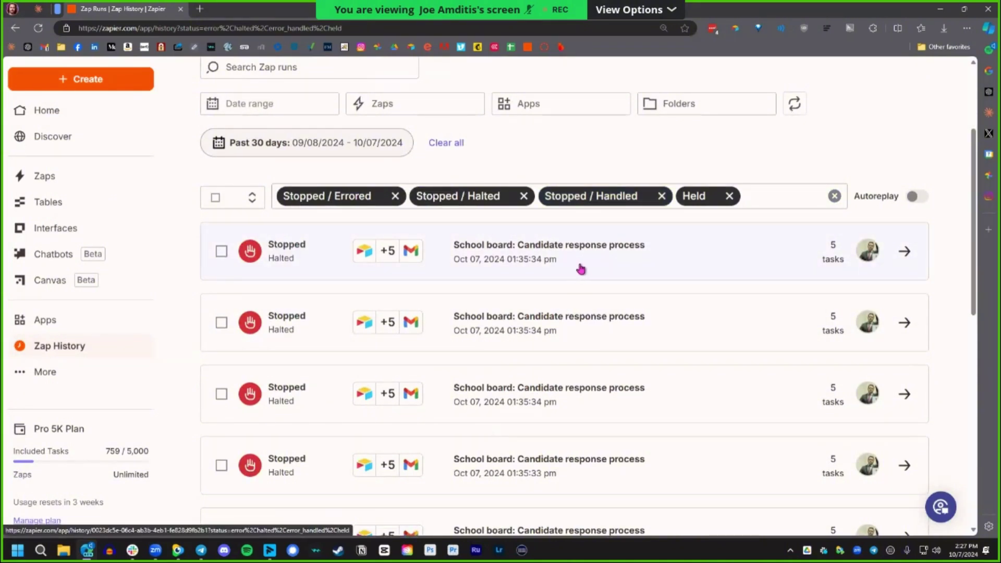
{"action": "left_click", "coordinate": [581, 268]}
{"action": "scroll", "coordinate": [587, 313], "scroll_direction": "down", "scroll_amount": 5}
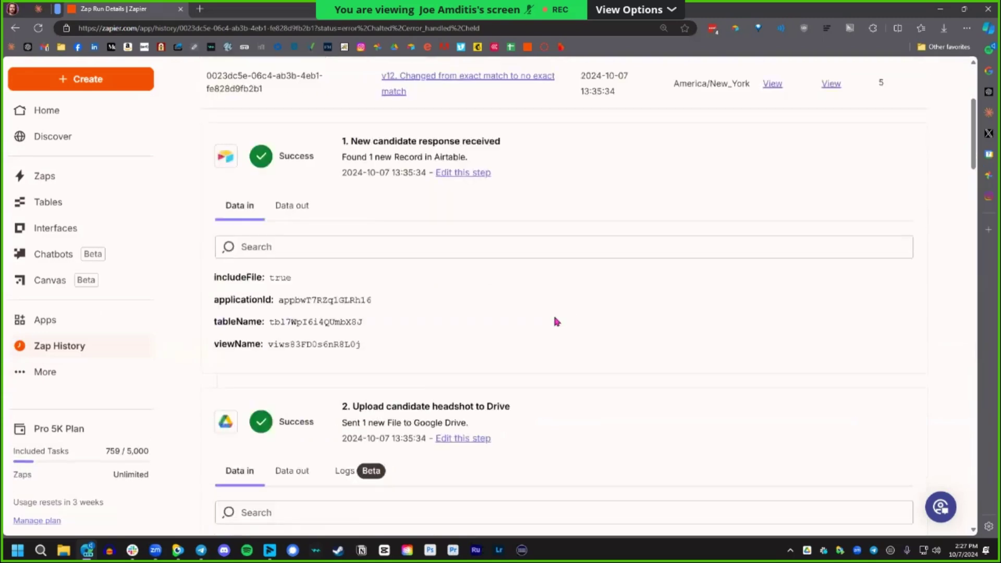
{"action": "scroll", "coordinate": [553, 318], "scroll_direction": "down", "scroll_amount": 8}
{"action": "scroll", "coordinate": [495, 308], "scroll_direction": "down", "scroll_amount": 3}
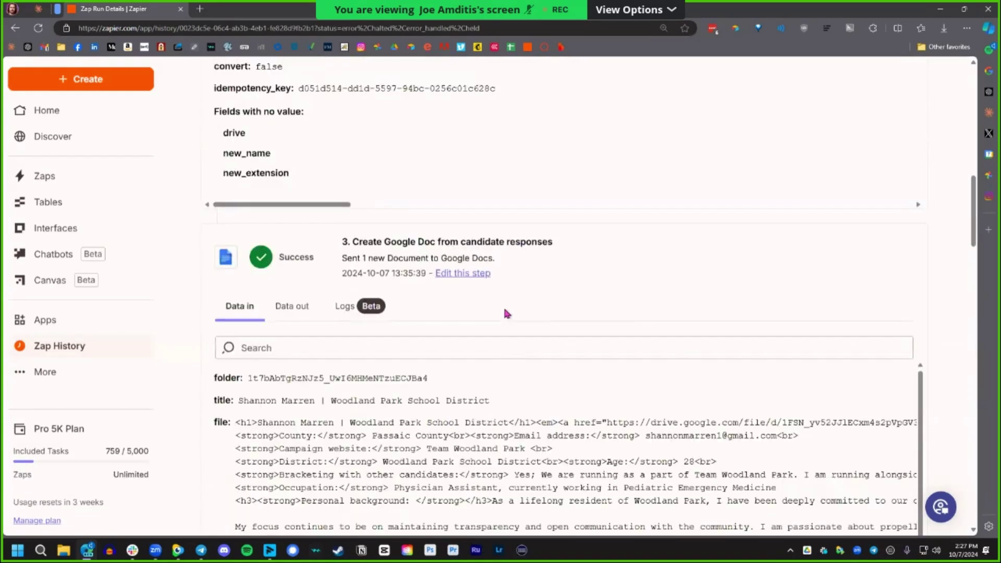
{"action": "scroll", "coordinate": [511, 323], "scroll_direction": "down", "scroll_amount": 5}
{"action": "scroll", "coordinate": [483, 508], "scroll_direction": "down", "scroll_amount": 7}
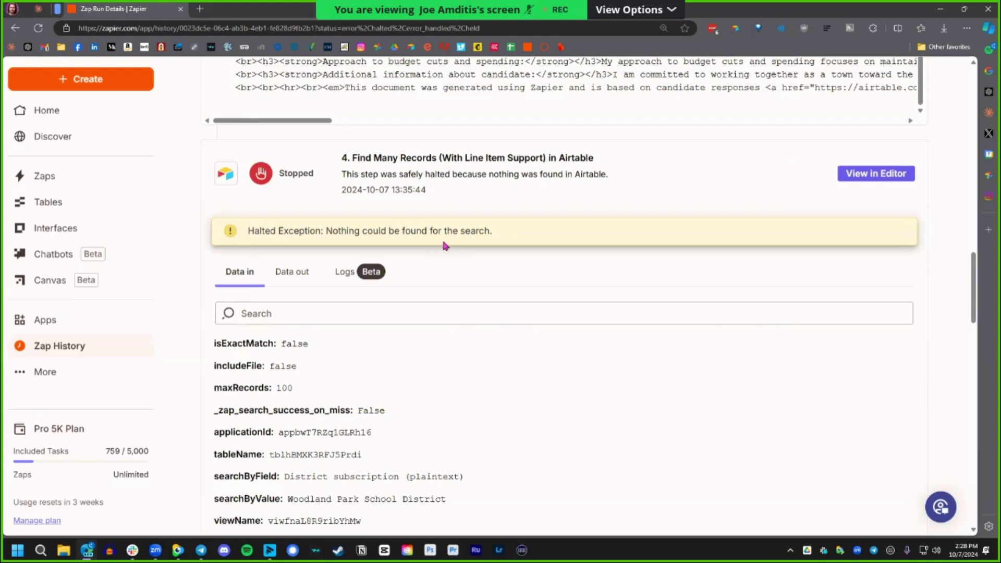
{"action": "scroll", "coordinate": [214, 266], "scroll_direction": "up", "scroll_amount": 4}
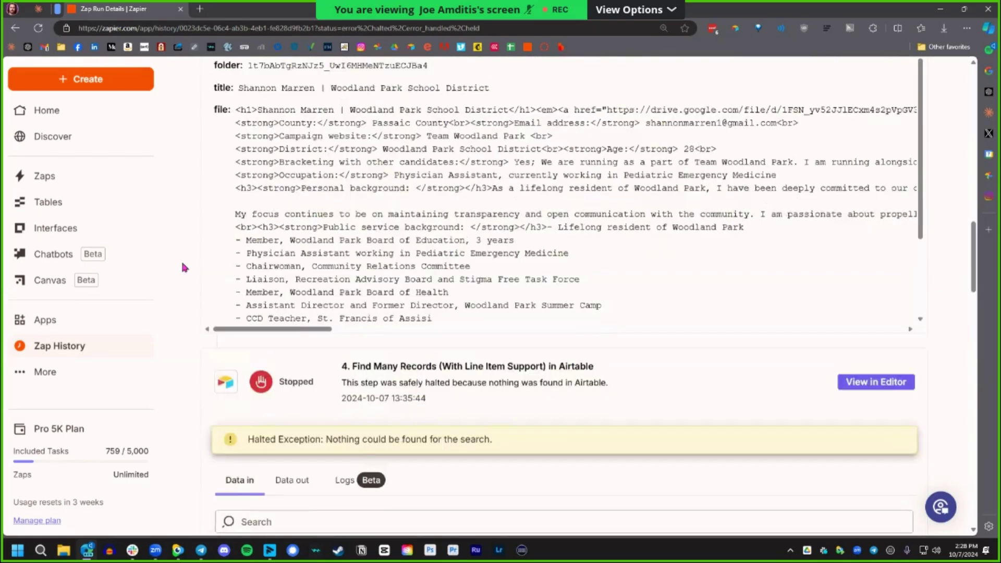
{"action": "scroll", "coordinate": [183, 264], "scroll_direction": "up", "scroll_amount": 15}
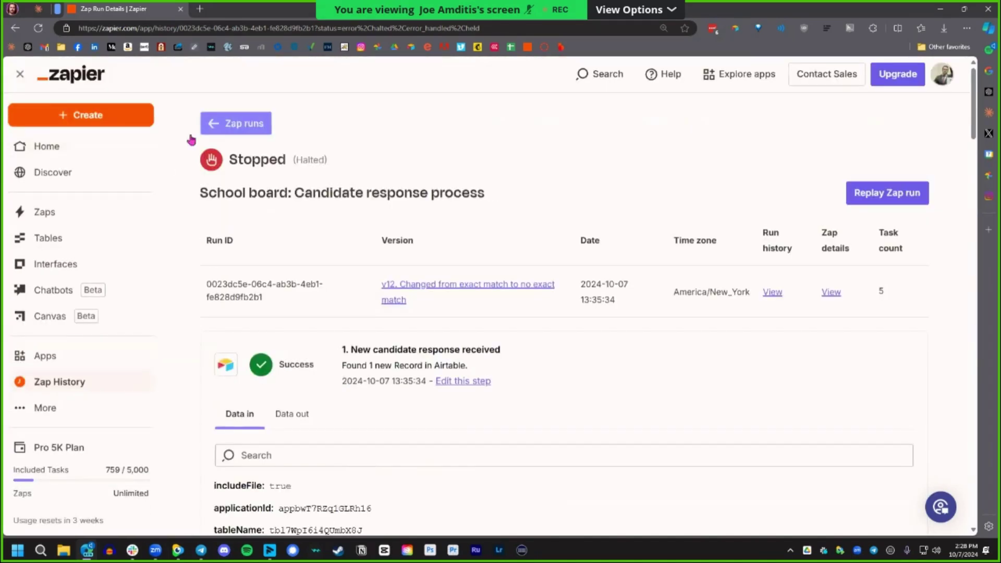
Return to the Zap runs list, clear the status filter, and open and close the More menu.
{"action": "left_click", "coordinate": [220, 124]}
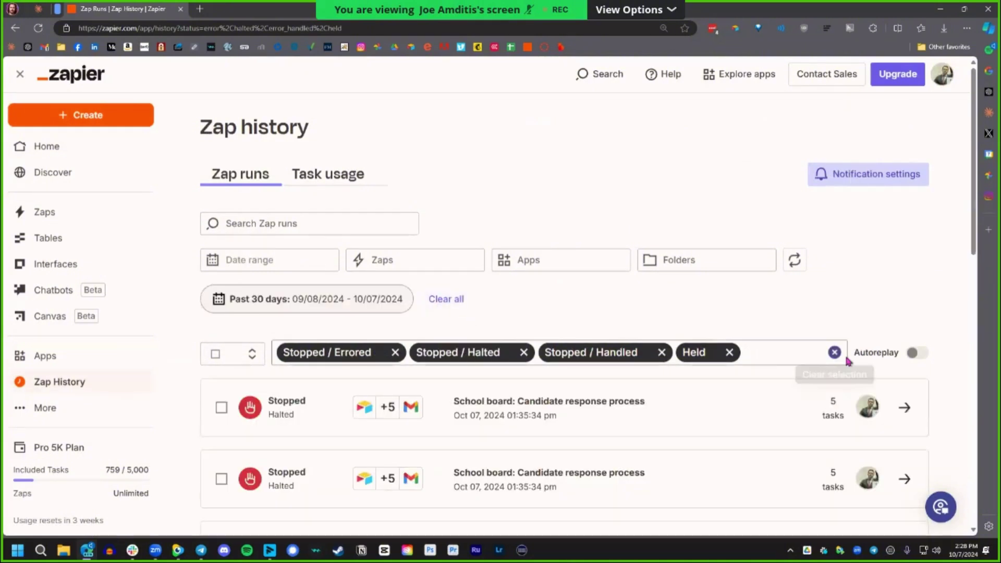
{"action": "left_click", "coordinate": [835, 353]}
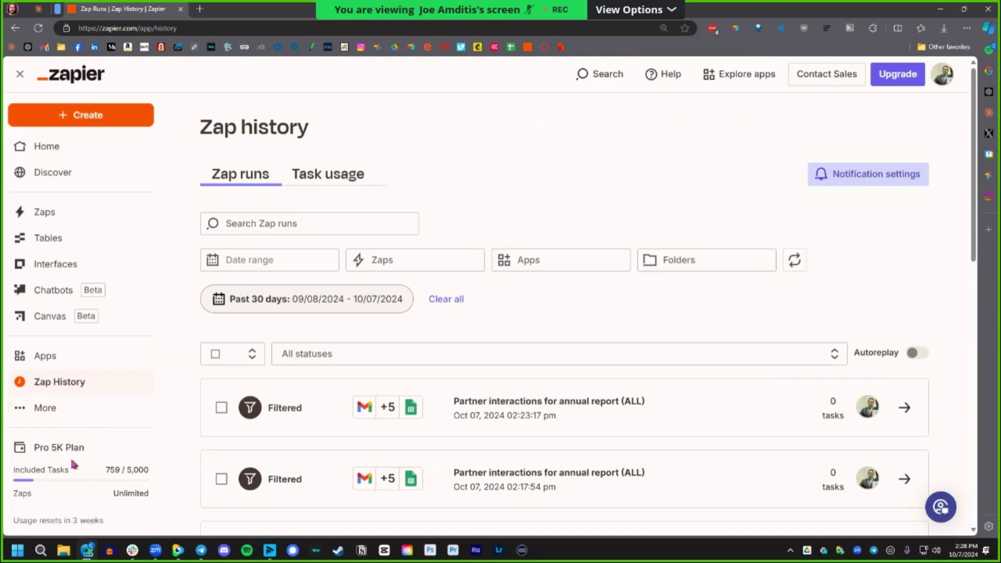
{"action": "left_click", "coordinate": [46, 409]}
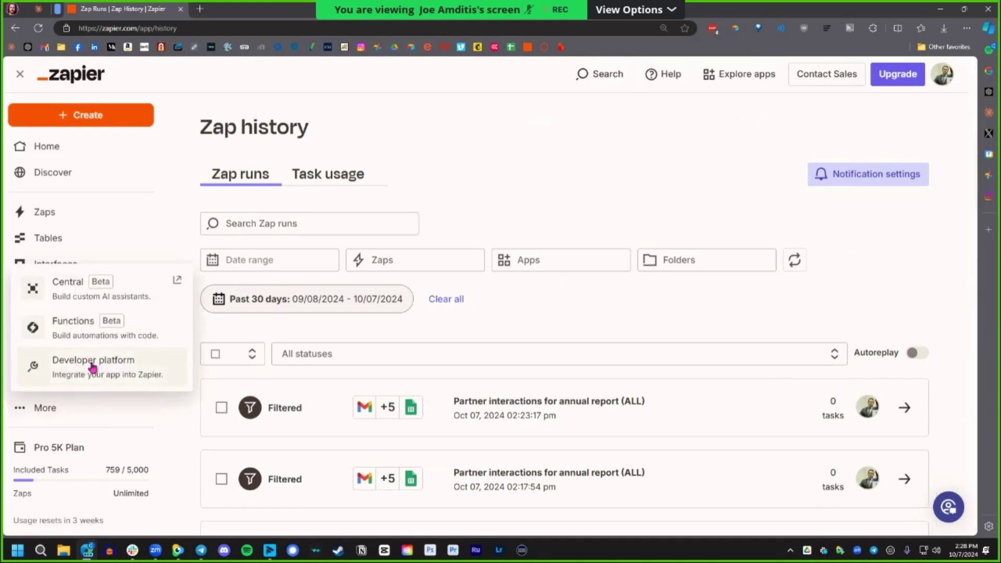
{"action": "left_click", "coordinate": [58, 413]}
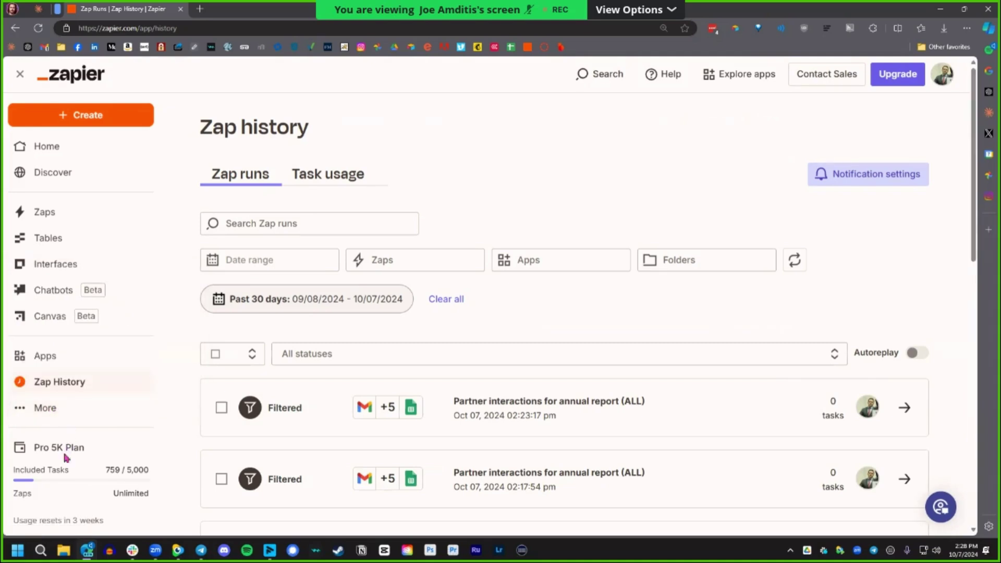
{"action": "scroll", "coordinate": [130, 495], "scroll_direction": "down", "scroll_amount": 3}
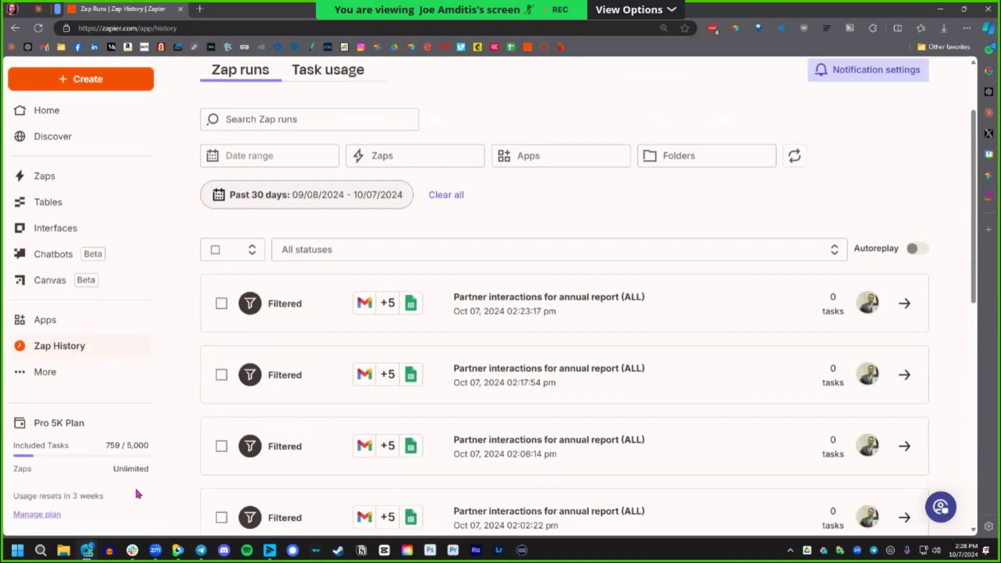
{"action": "left_click_drag", "start_coordinate": [34, 431], "coordinate": [82, 434]}
{"action": "left_click", "coordinate": [60, 436]}
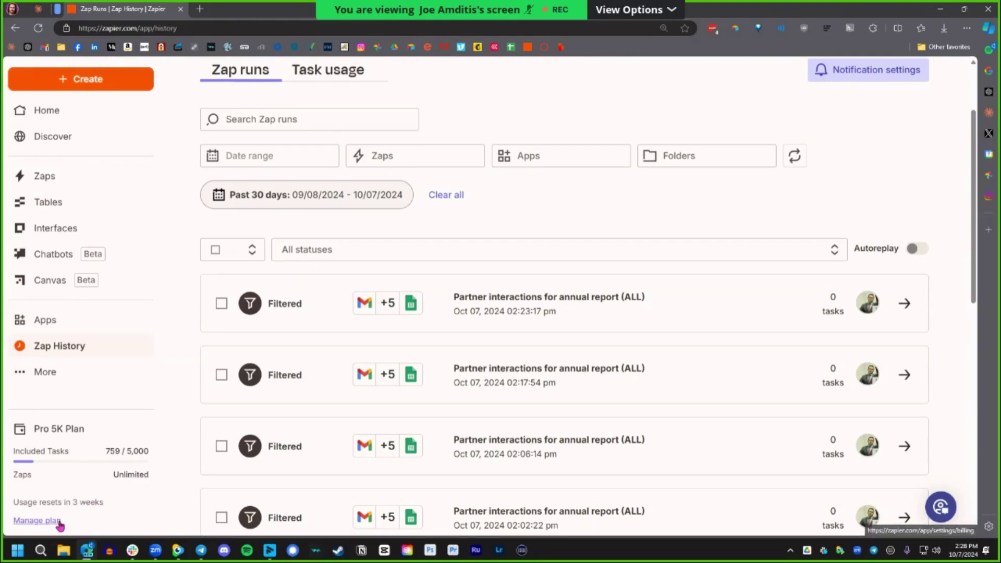
{"action": "left_click", "coordinate": [36, 520]}
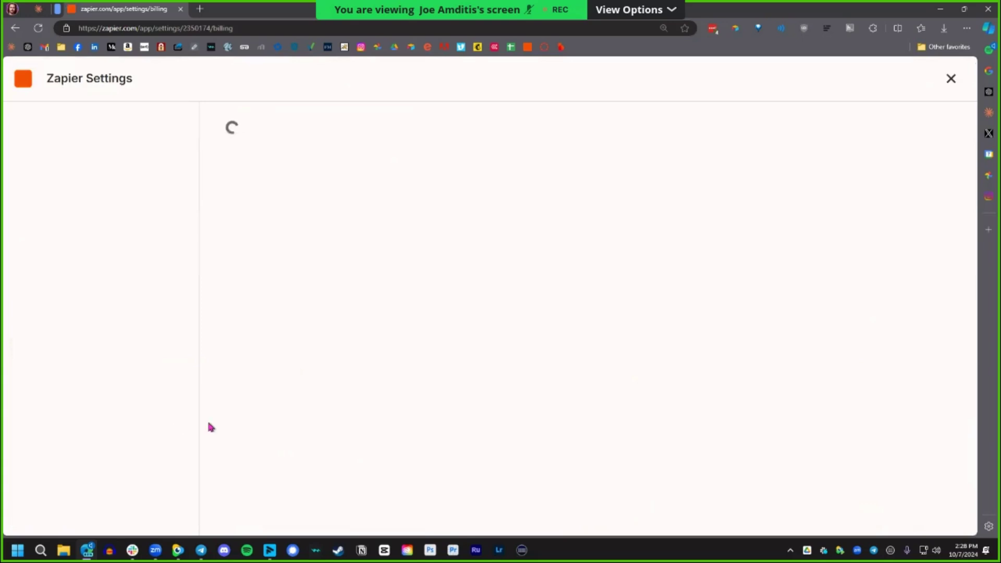
{"action": "scroll", "coordinate": [339, 355], "scroll_direction": "down", "scroll_amount": 2}
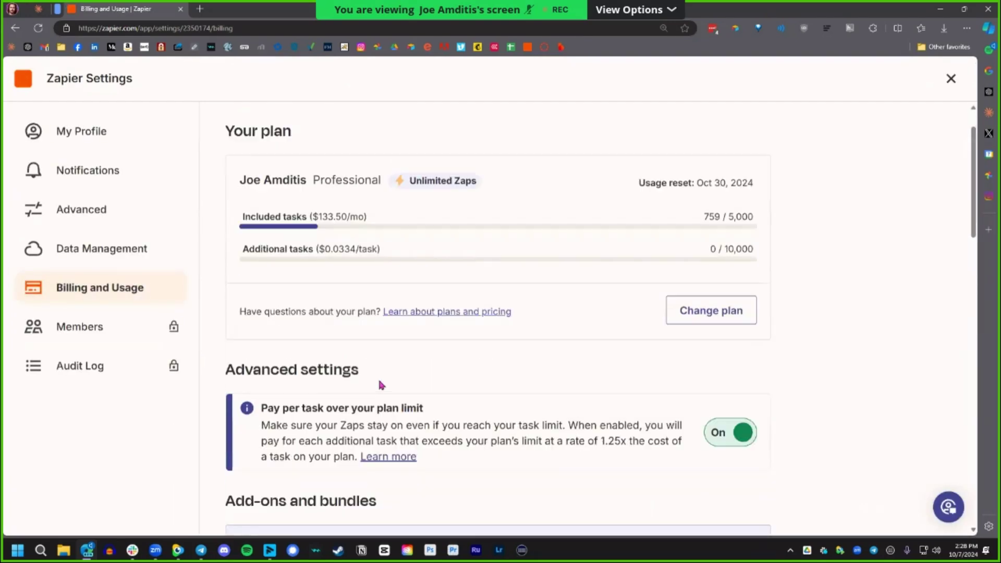
{"action": "scroll", "coordinate": [329, 313], "scroll_direction": "up", "scroll_amount": 2}
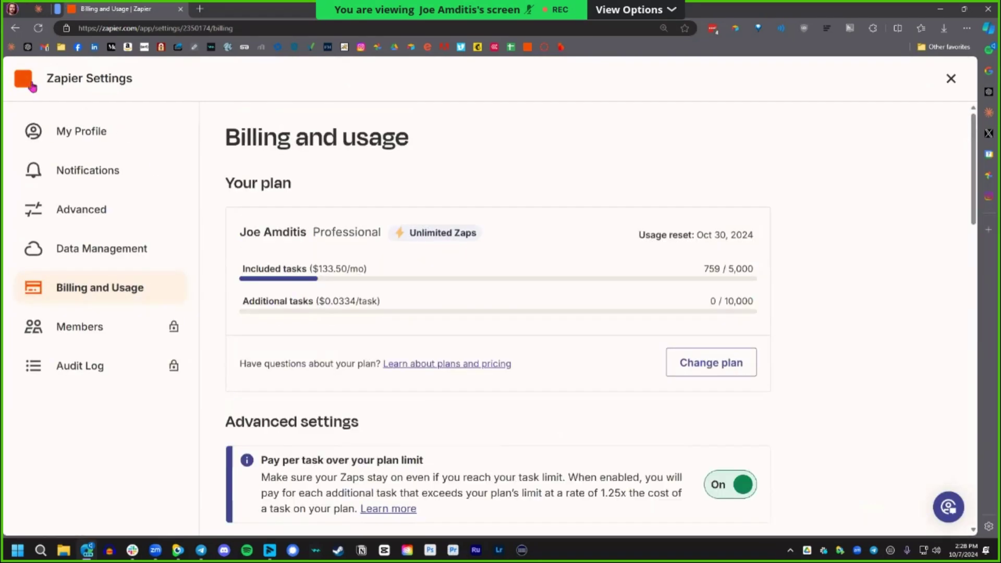
{"action": "key", "text": "alt+Left"}
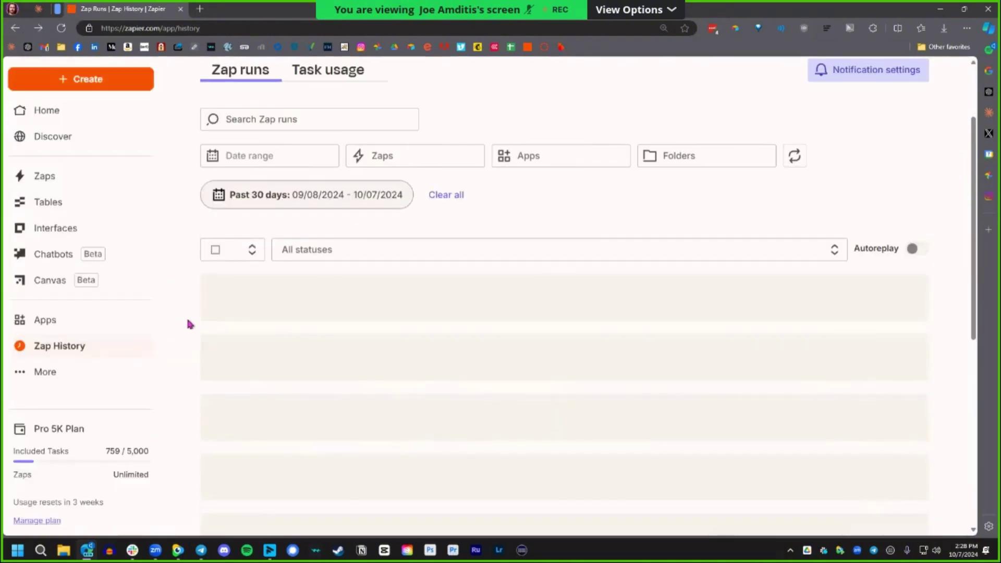
{"action": "scroll", "coordinate": [186, 375], "scroll_direction": "up", "scroll_amount": 2}
Return to the Zapier home dashboard from the left sidebar.
{"action": "left_click", "coordinate": [67, 148]}
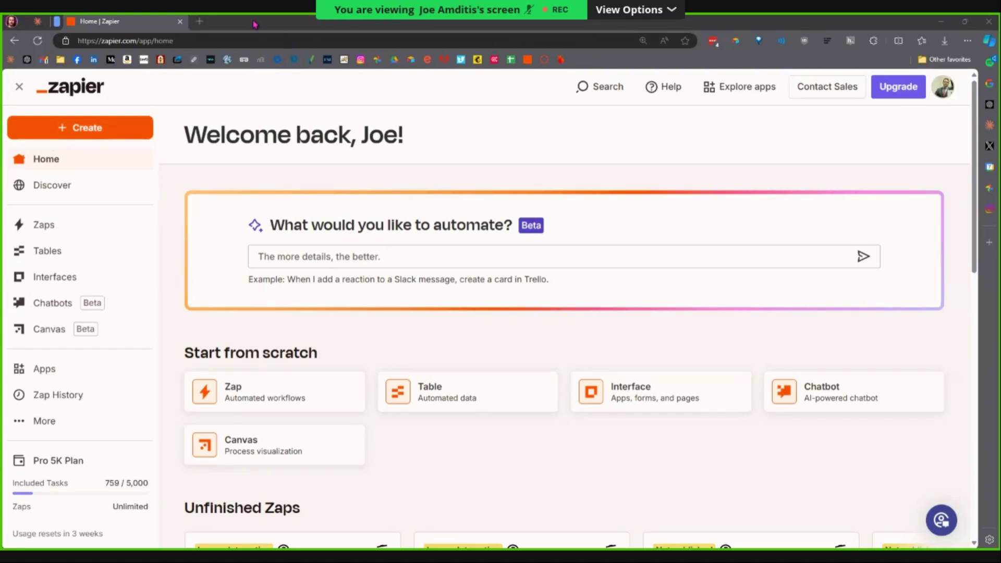
{"action": "key", "text": "ctrl+t"}
{"action": "type", "text": "tactic meeting notes"}
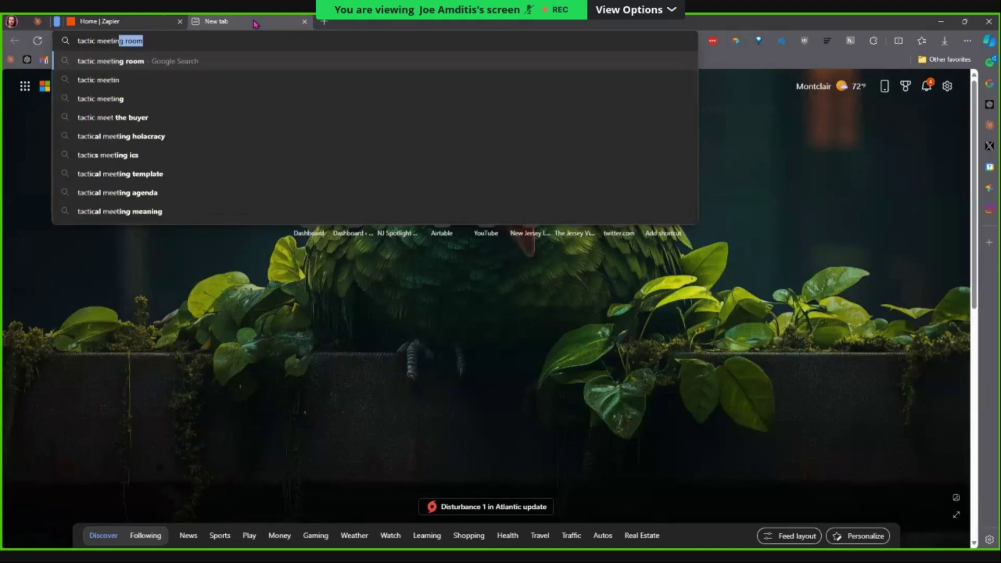
{"action": "key", "text": "Return"}
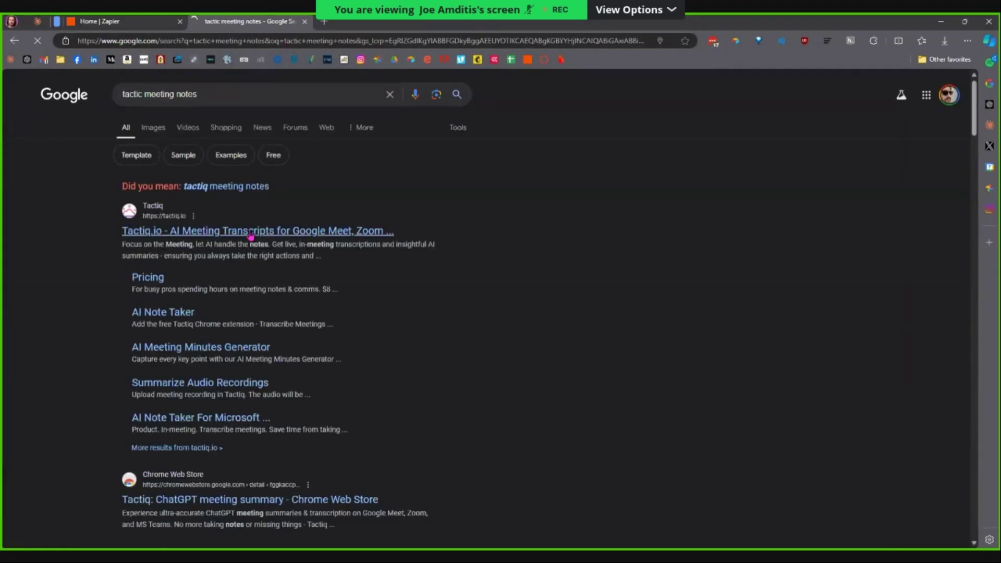
{"action": "left_click", "coordinate": [248, 233]}
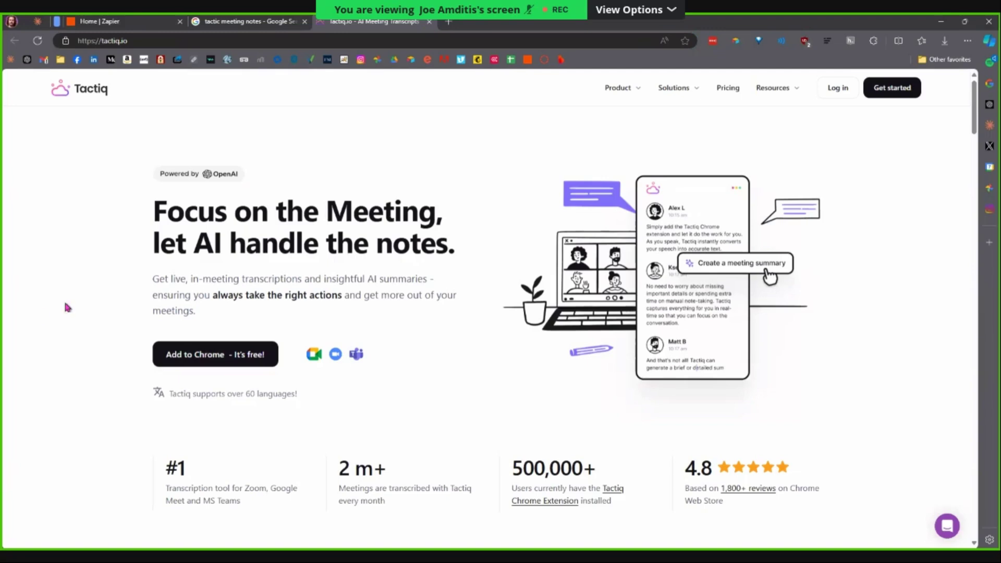
{"action": "middle_click", "coordinate": [381, 21]}
{"action": "middle_click", "coordinate": [280, 25]}
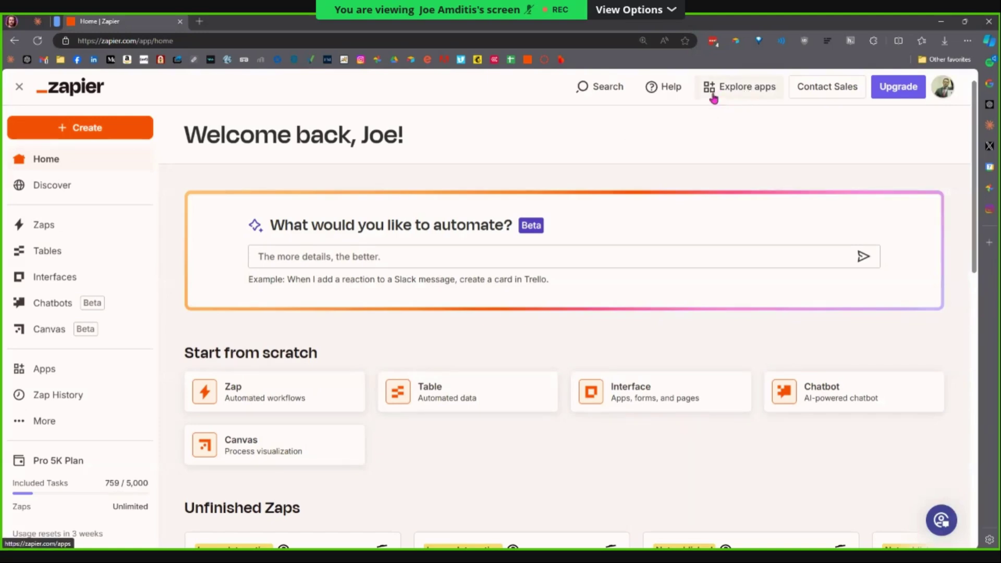
Search the app directory for 'tactiq' and open Tactiq's integrations page.
{"action": "left_click", "coordinate": [730, 93]}
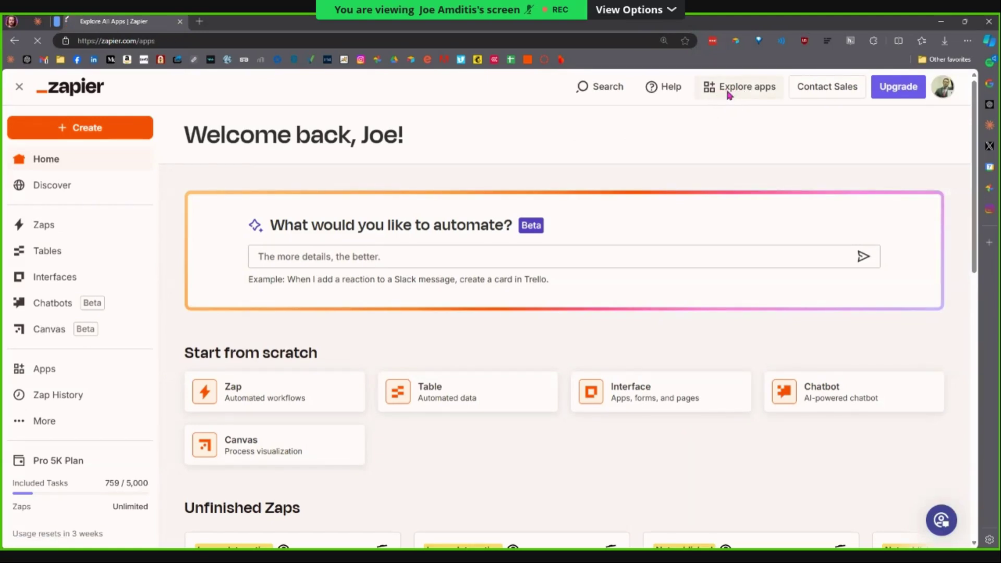
{"action": "left_click", "coordinate": [471, 153]}
{"action": "type", "text": "tac"}
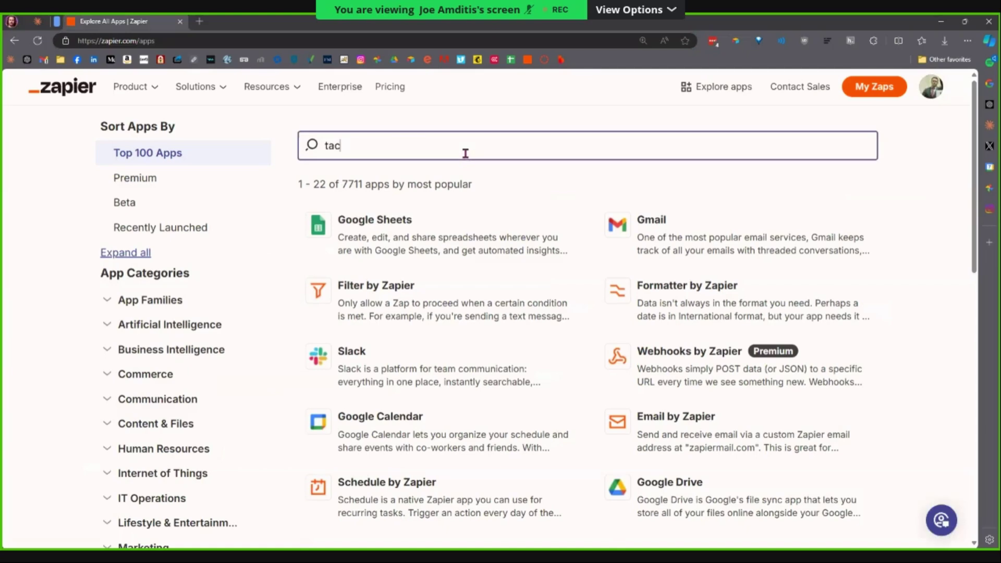
{"action": "type", "text": "tiq"}
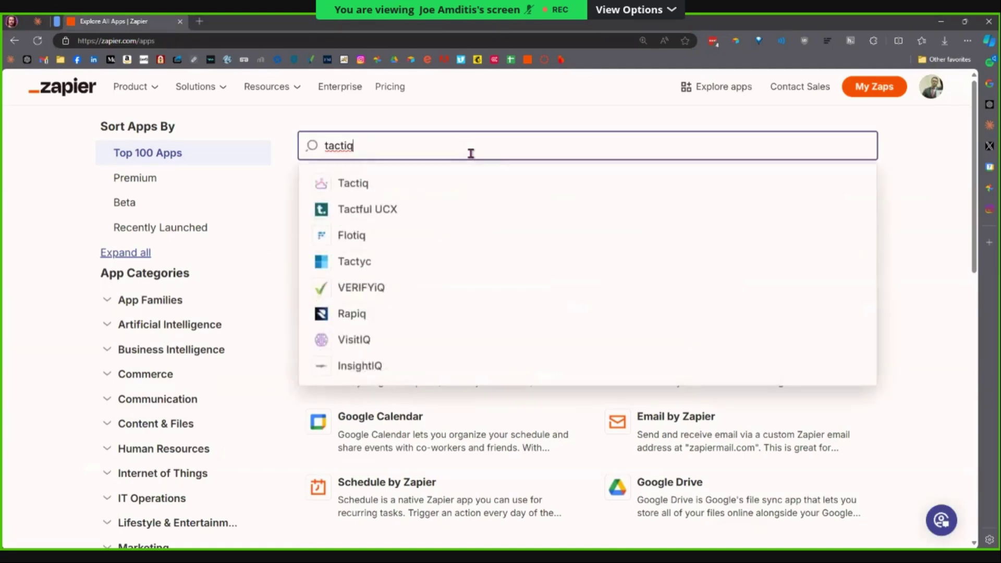
{"action": "left_click", "coordinate": [378, 187]}
Reopen the search results, check Tactiq.io, close those tabs, and start typing 'tac' in a new tab.
{"action": "key", "text": "ctrl+t"}
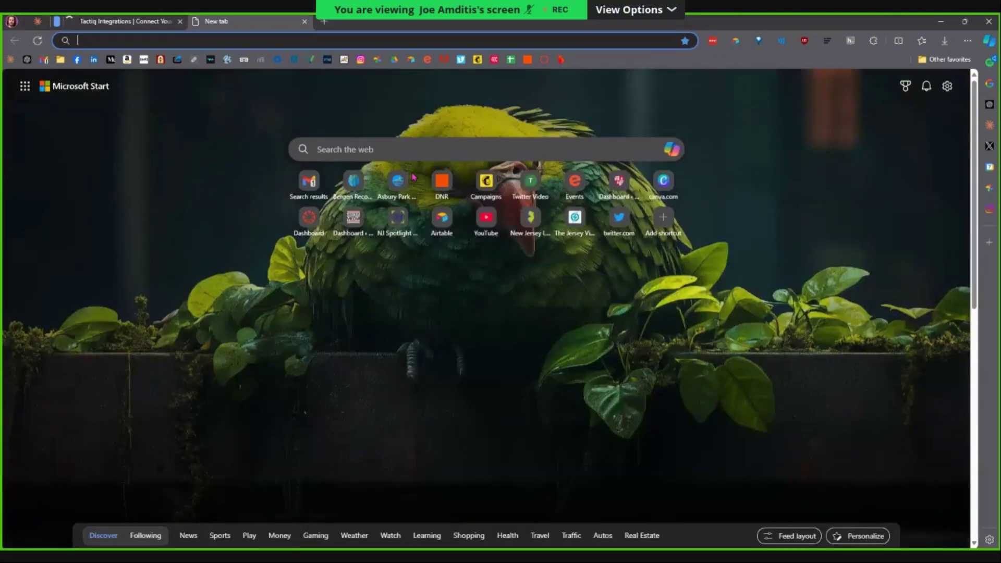
{"action": "key", "text": "ctrl+shift+t"}
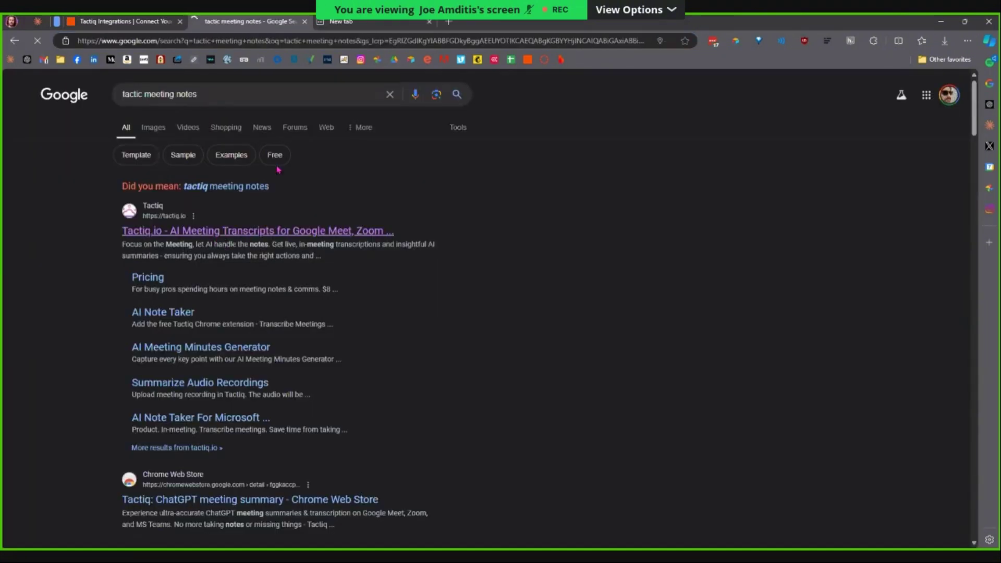
{"action": "left_click", "coordinate": [156, 229]}
{"action": "middle_click", "coordinate": [267, 25]}
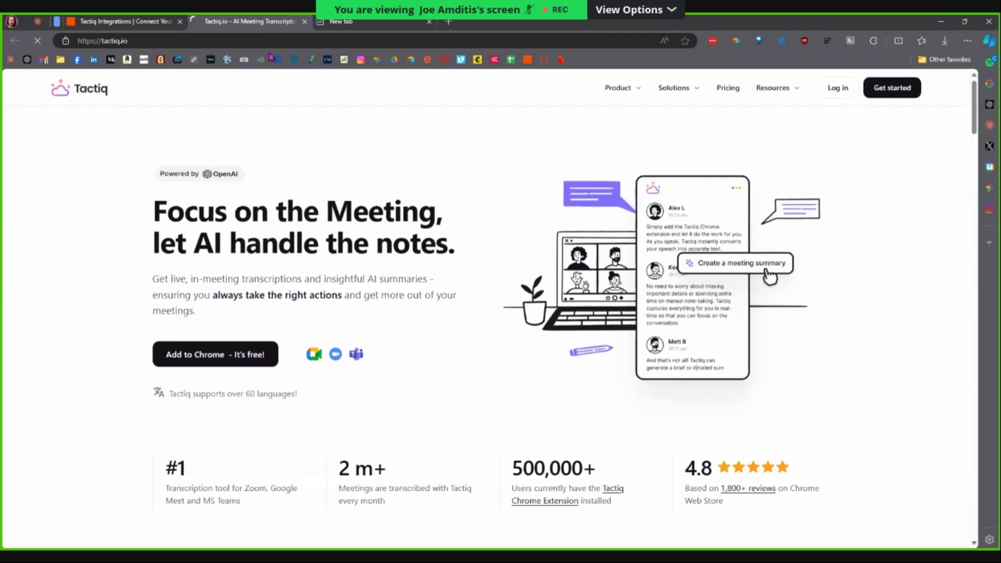
{"action": "key", "text": "ctrl+w"}
{"action": "scroll", "coordinate": [444, 291], "scroll_direction": "down", "scroll_amount": 1}
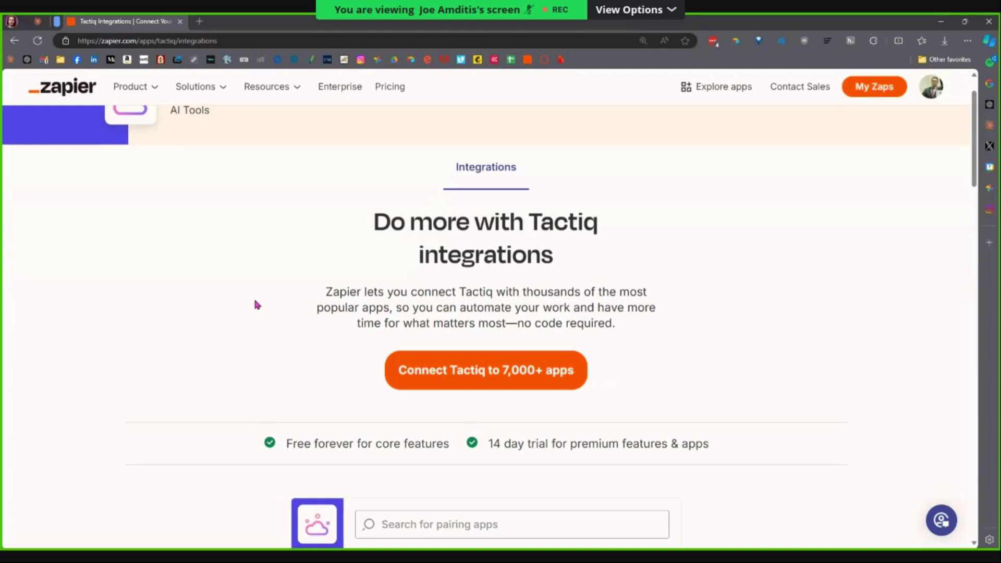
{"action": "key", "text": "ctrl+t"}
{"action": "type", "text": "tac"}
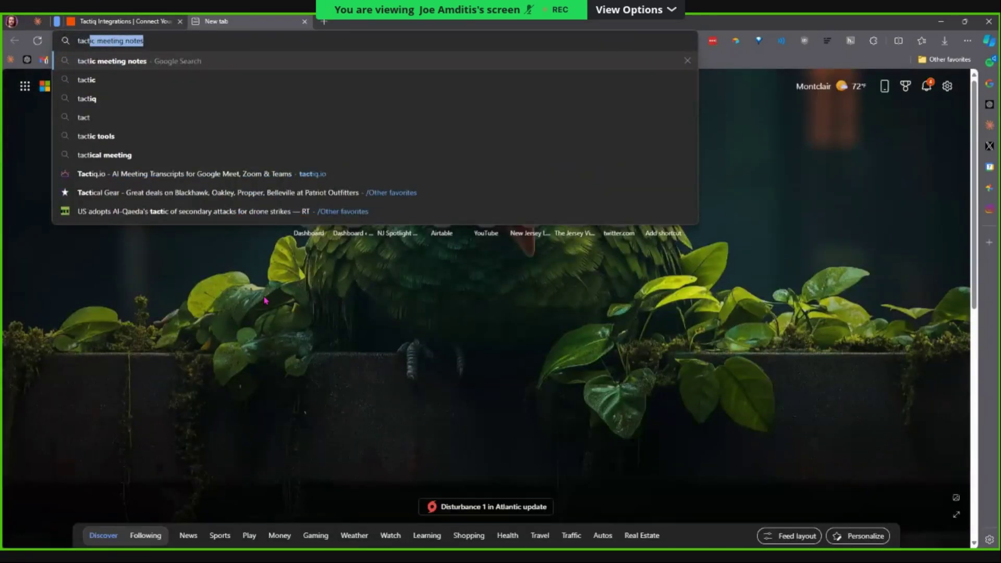
{"action": "key", "text": "Escape"}
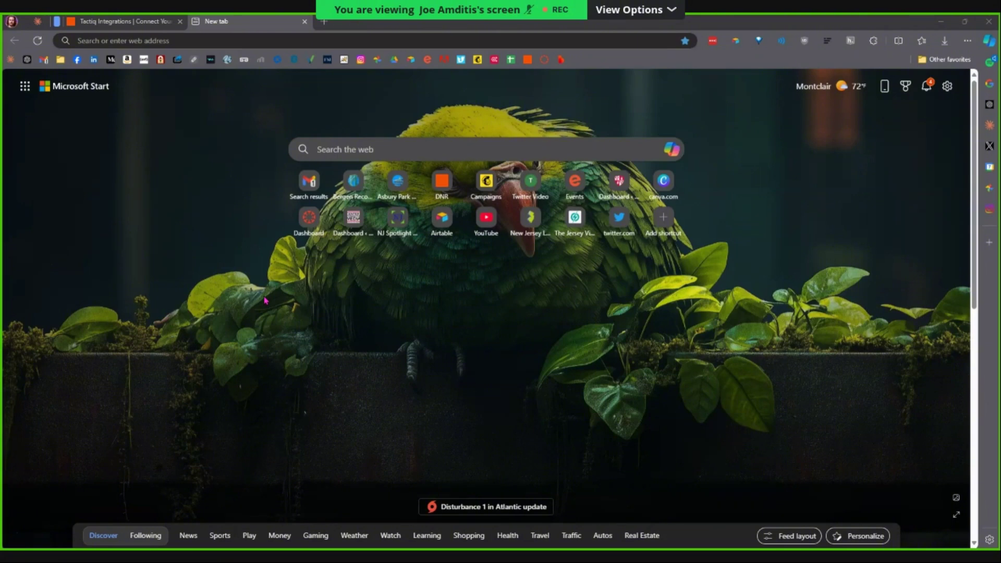
{"action": "key", "text": "ctrl+w"}
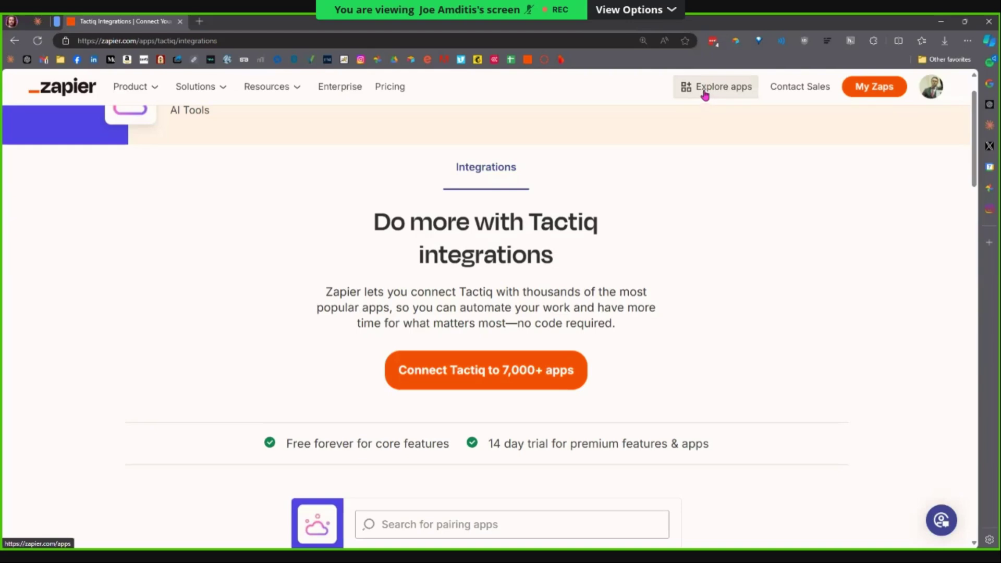
Search the app directory for 'fathom' and open Fathom's integrations page.
{"action": "left_click", "coordinate": [703, 96]}
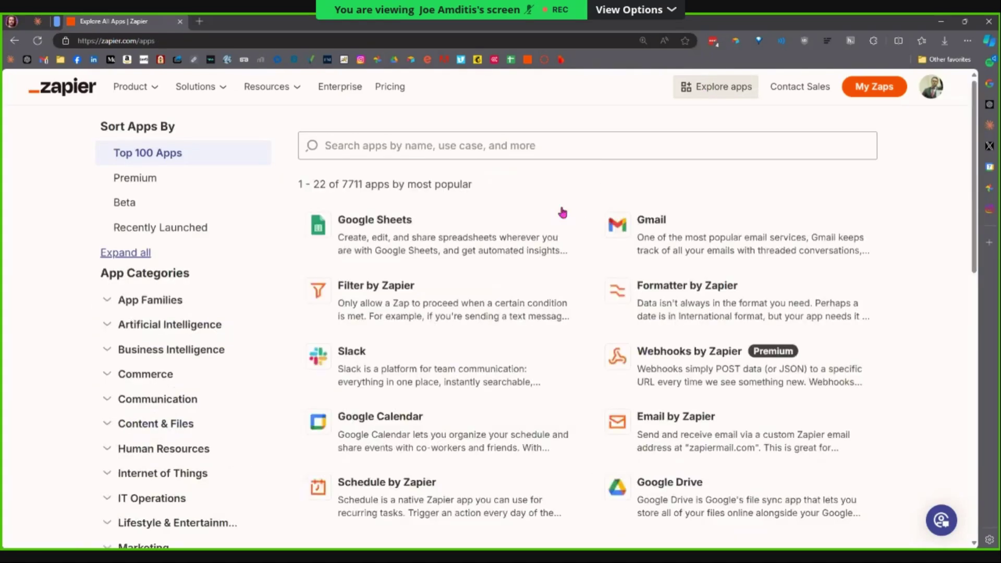
{"action": "left_click", "coordinate": [413, 147]}
{"action": "type", "text": "fathom"}
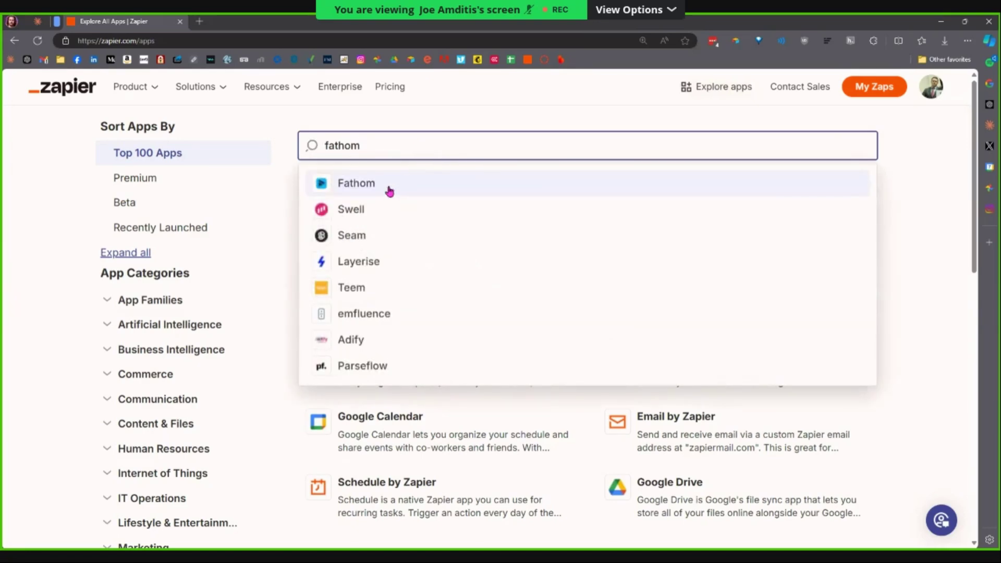
{"action": "left_click", "coordinate": [390, 191]}
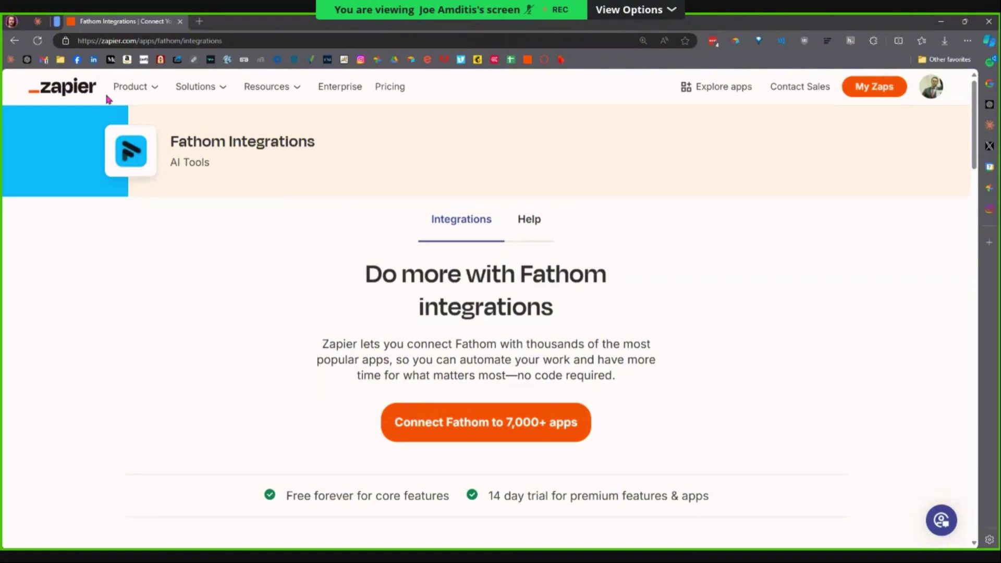
Navigate back to Zapier and open the Zaps and folders list.
{"action": "left_click", "coordinate": [225, 42]}
{"action": "type", "text": "zap"}
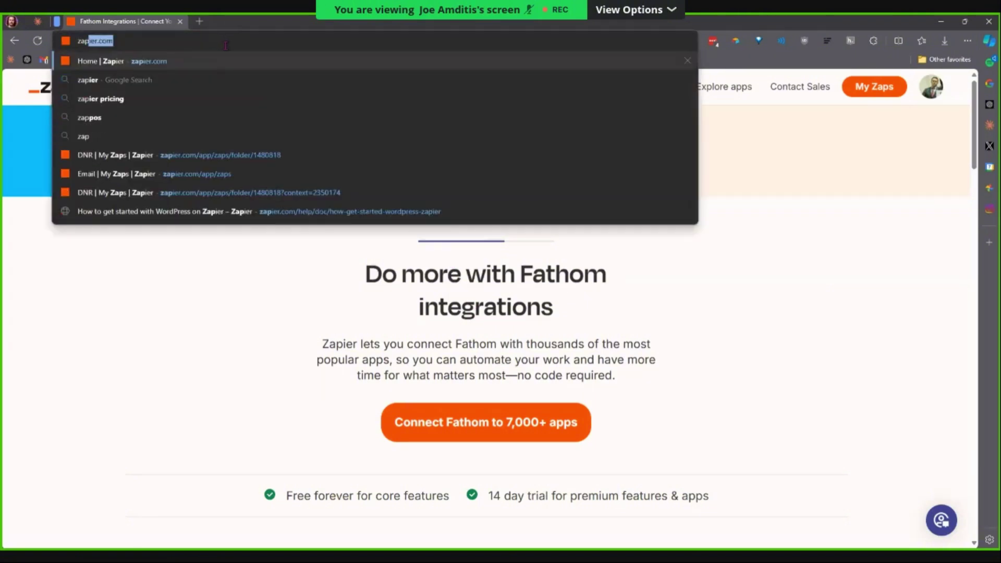
{"action": "key", "text": "Return"}
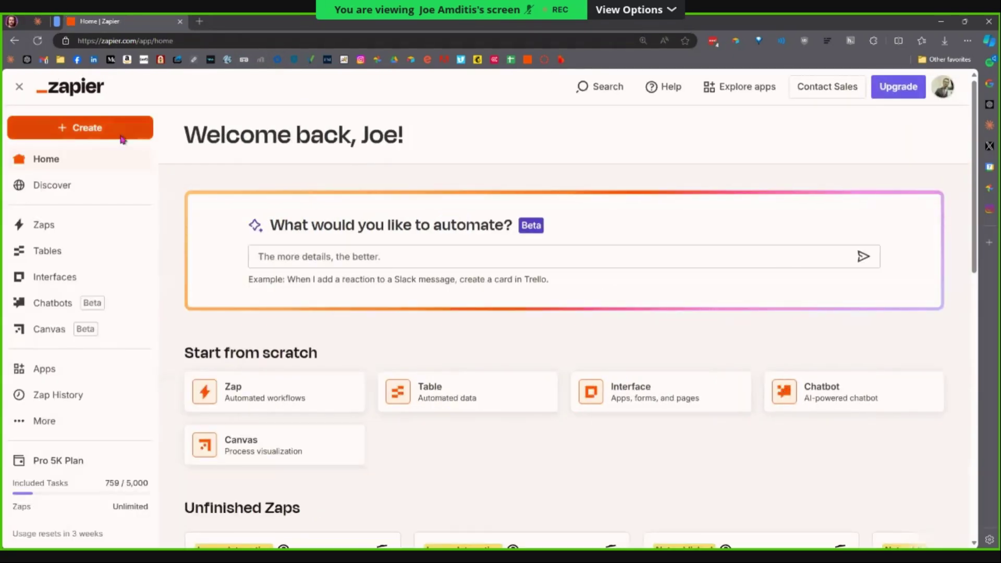
{"action": "left_click", "coordinate": [86, 227]}
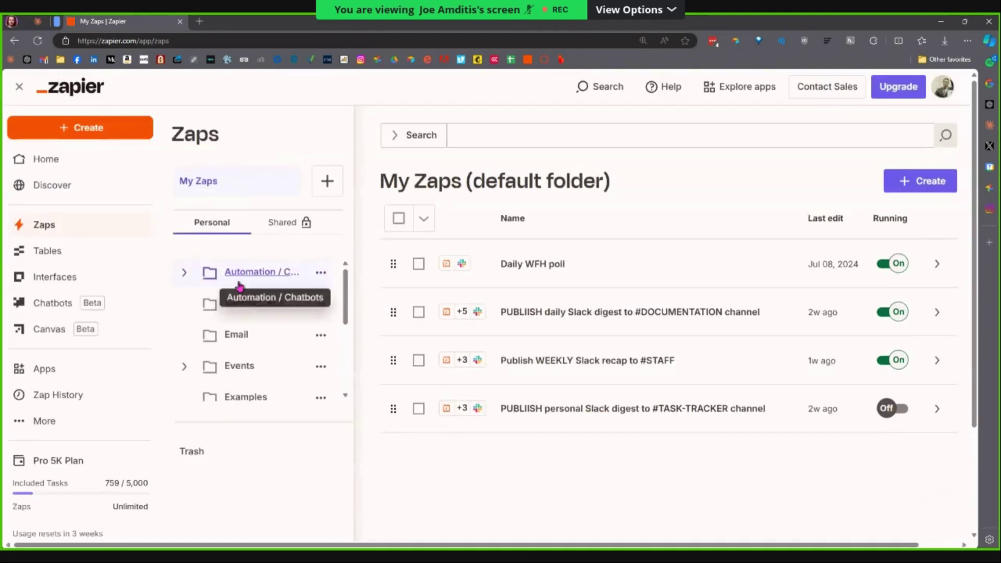
{"action": "scroll", "coordinate": [270, 344], "scroll_direction": "down", "scroll_amount": 2}
{"action": "scroll", "coordinate": [271, 345], "scroll_direction": "down", "scroll_amount": 3}
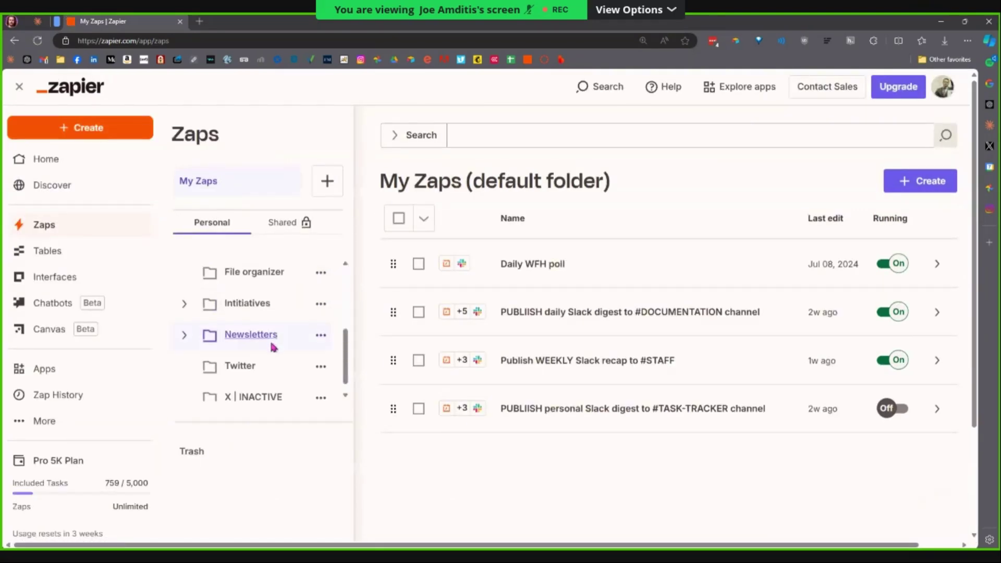
Create a personal folder named 'Instruction' and start a new Zap inside it.
{"action": "left_click", "coordinate": [328, 181]}
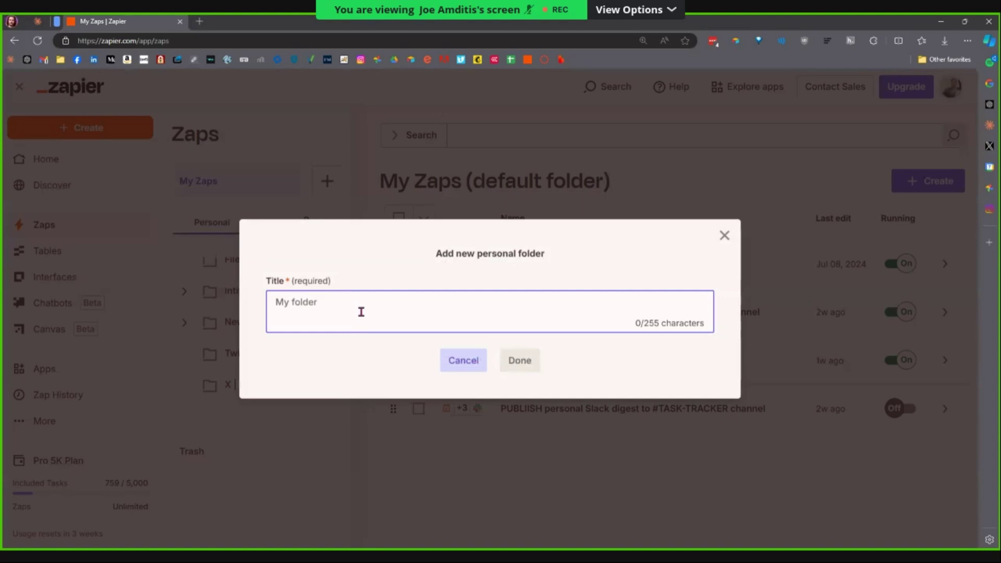
{"action": "type", "text": "Instruction"}
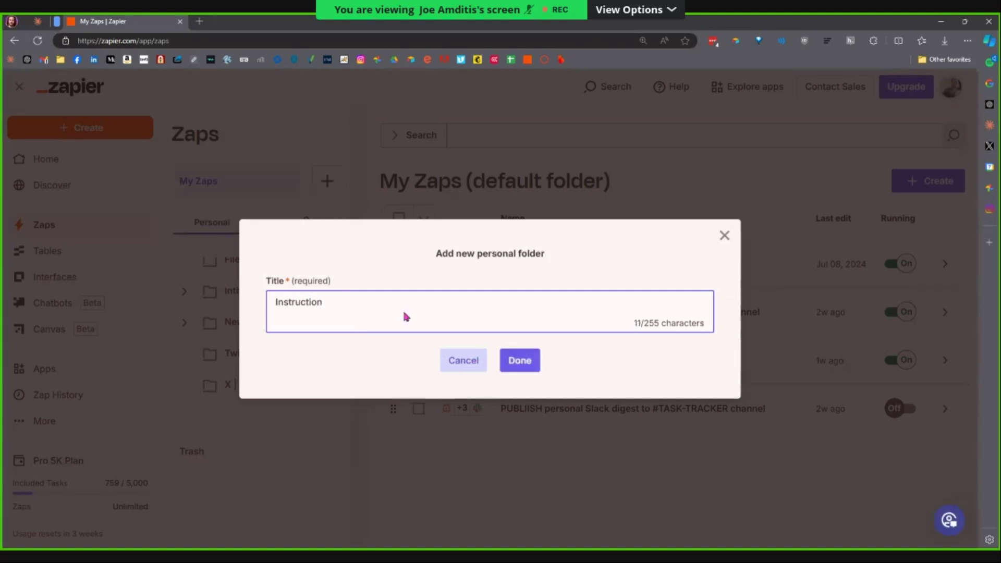
{"action": "key", "text": "Return"}
{"action": "scroll", "coordinate": [276, 371], "scroll_direction": "down", "scroll_amount": 1}
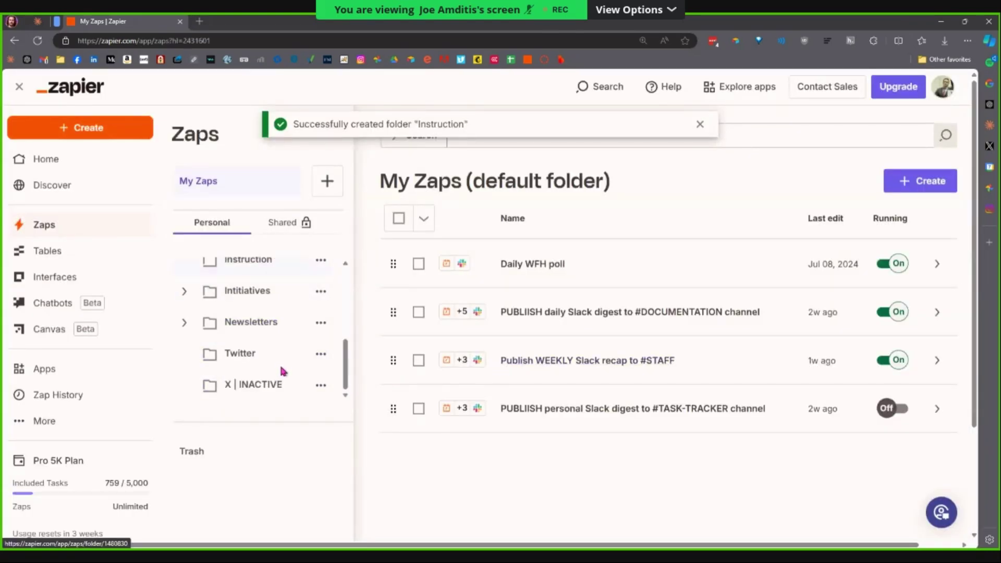
{"action": "scroll", "coordinate": [227, 286], "scroll_direction": "up", "scroll_amount": 1}
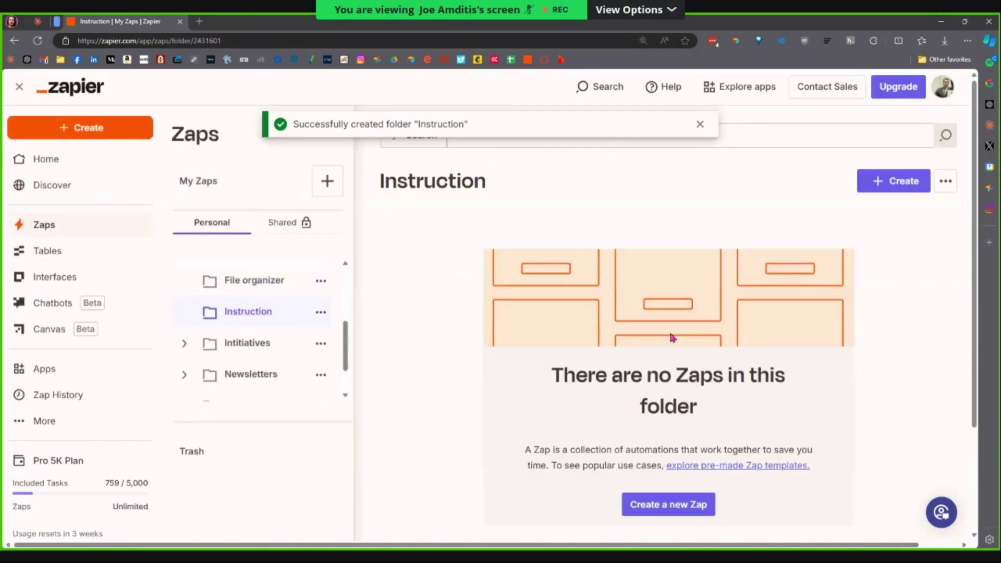
{"action": "left_click", "coordinate": [672, 514]}
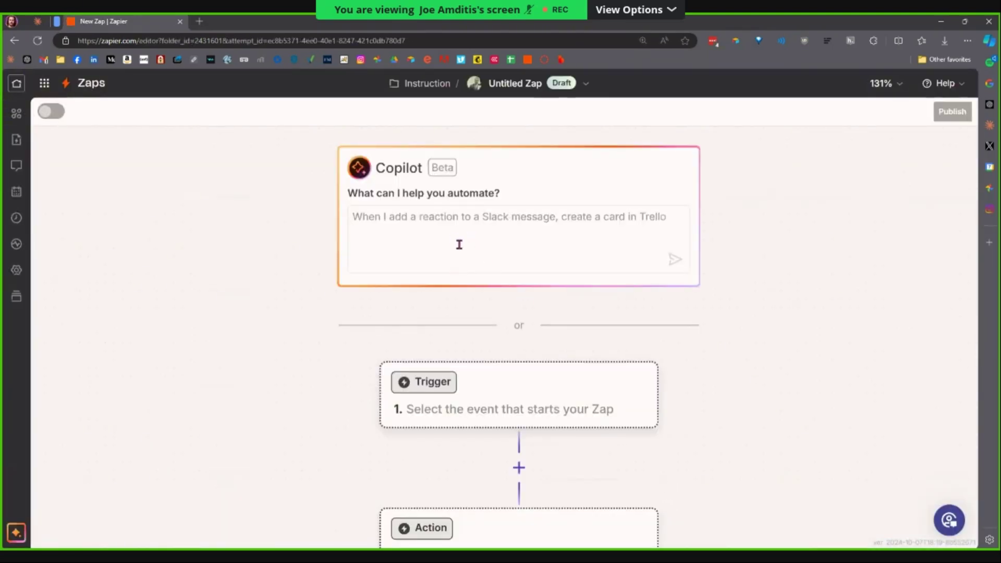
Pan the Untitled Zap canvas to show its steps and open the trigger's app picker.
{"action": "left_click", "coordinate": [460, 245]}
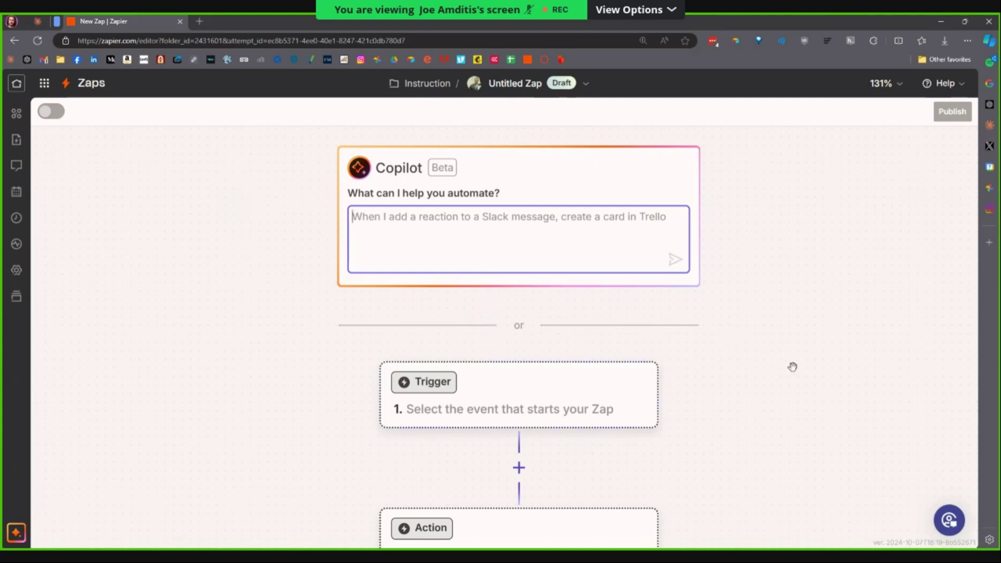
{"action": "left_click_drag", "start_coordinate": [775, 365], "coordinate": [685, 304]}
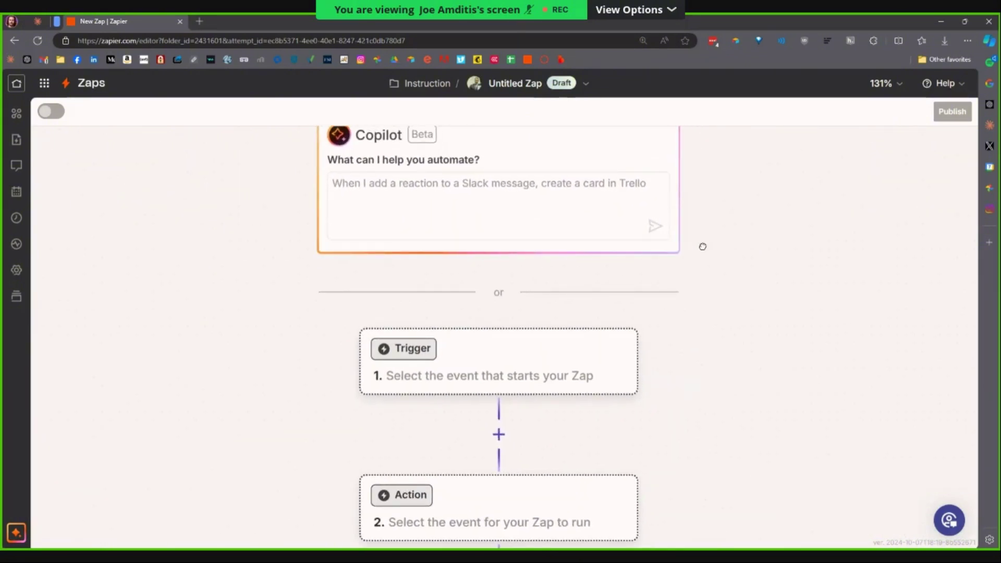
{"action": "left_click_drag", "start_coordinate": [703, 246], "coordinate": [706, 171]}
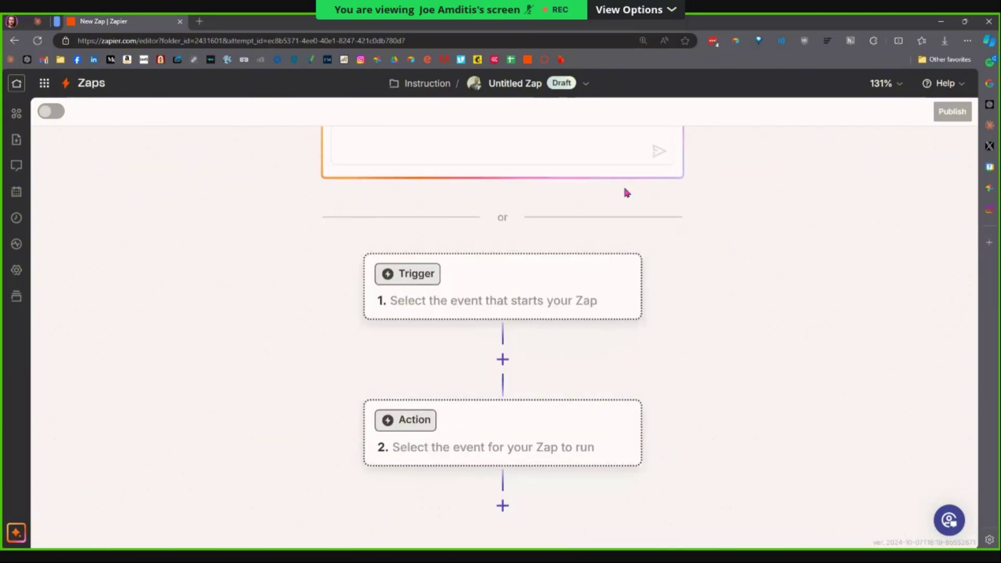
{"action": "left_click", "coordinate": [496, 293]}
Search 'fath' in the app picker and choose Fathom as the trigger app.
{"action": "type", "text": "fga"}
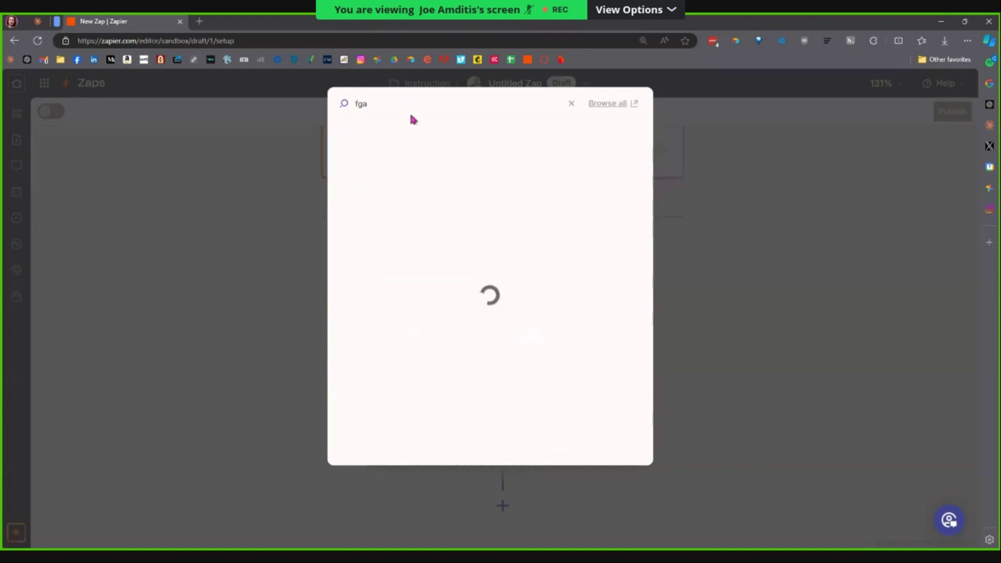
{"action": "key", "text": "BackSpace"}
{"action": "type", "text": "ath"}
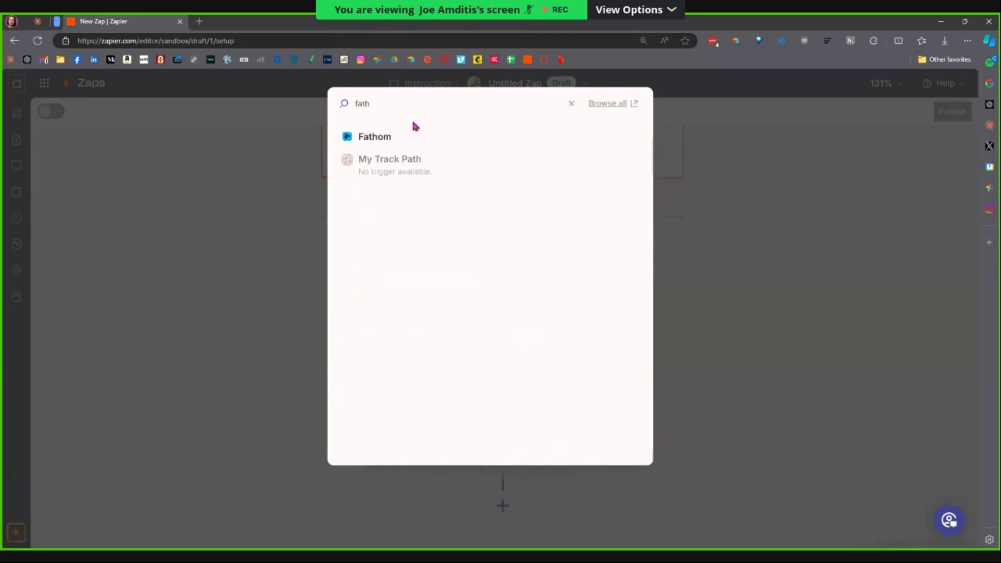
{"action": "left_click", "coordinate": [393, 136]}
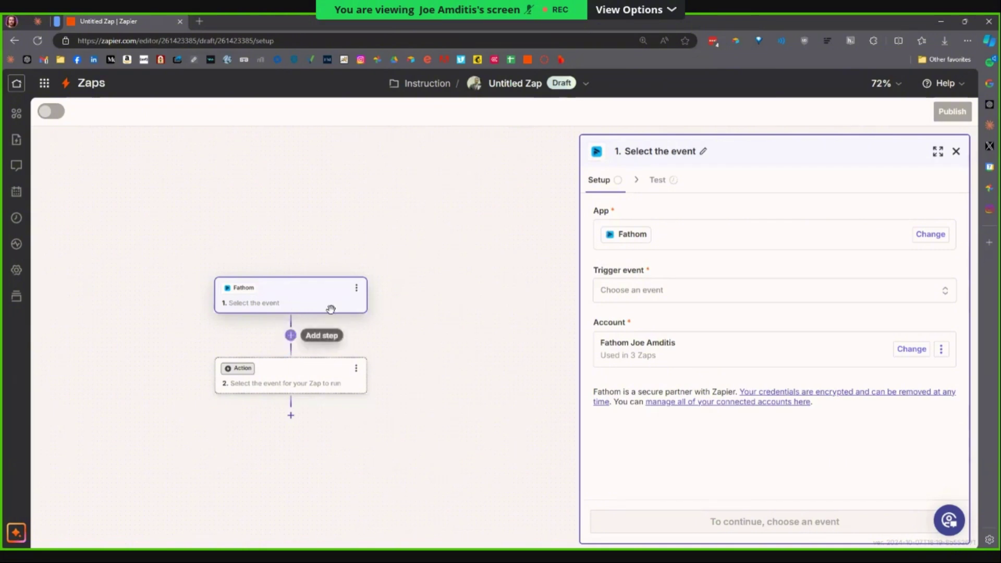
Rename the trigger step to 'New meeting notes available'.
{"action": "left_click", "coordinate": [357, 288]}
{"action": "left_click", "coordinate": [399, 299]}
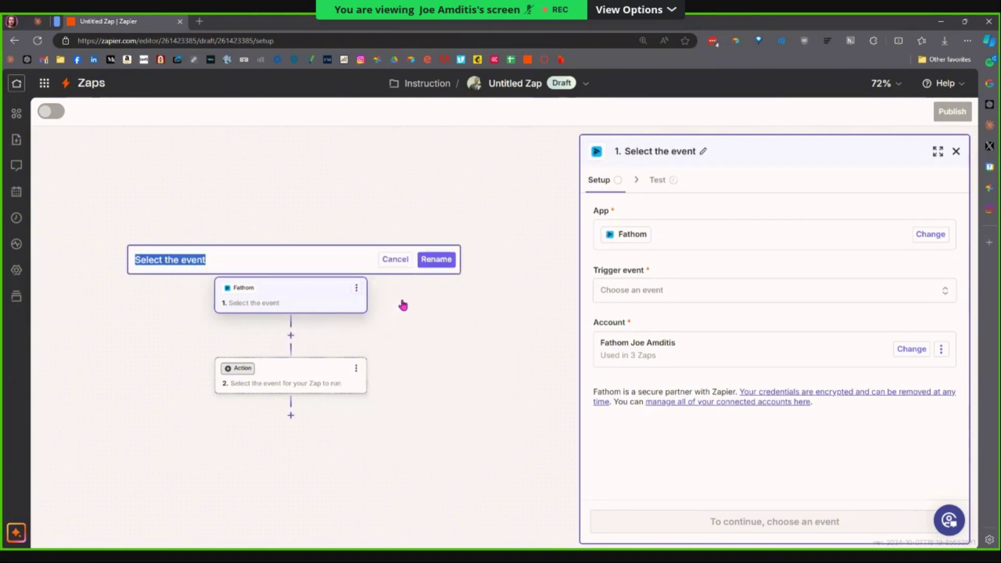
{"action": "type", "text": "New meeting notes"}
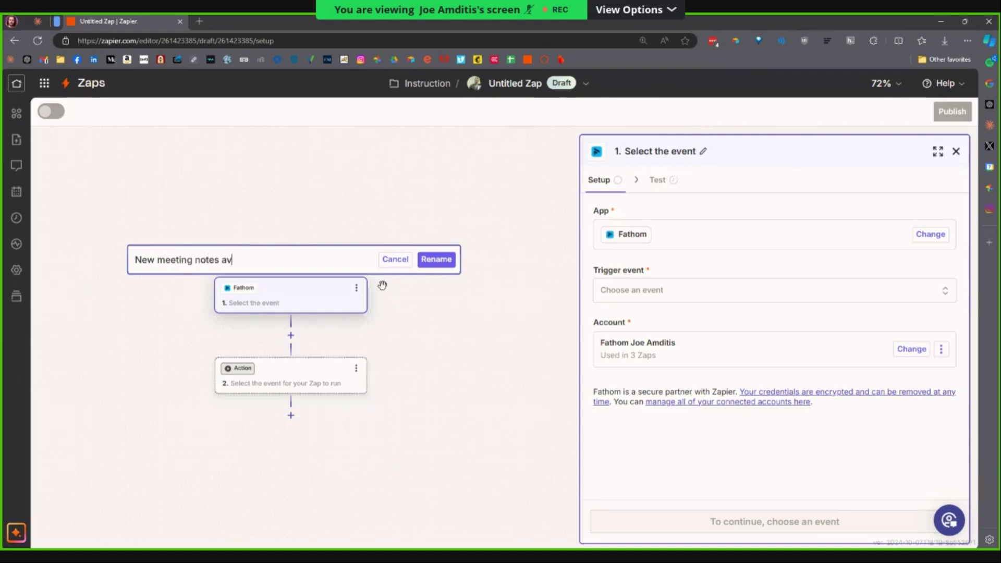
{"action": "type", "text": " available"}
{"action": "left_click", "coordinate": [452, 263]}
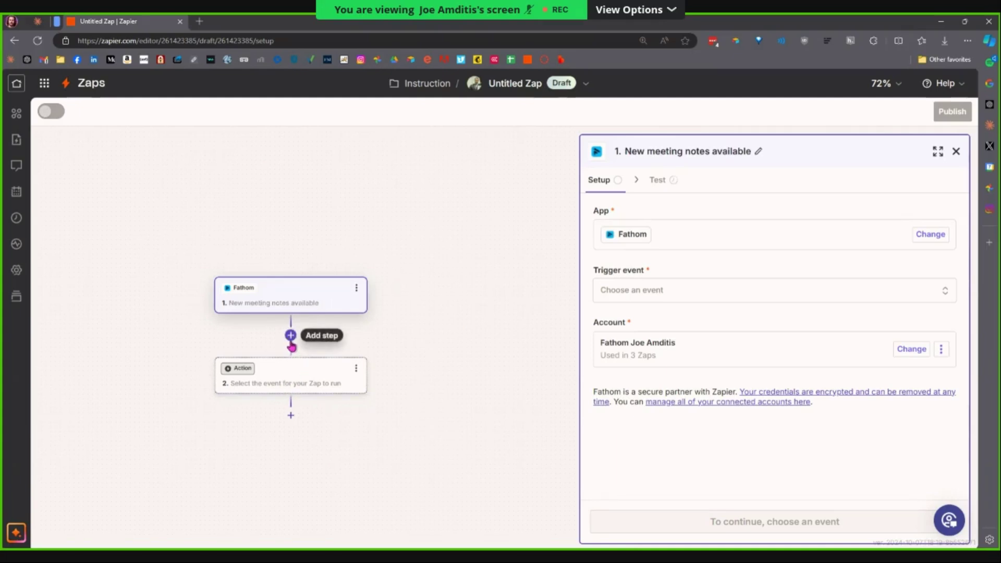
{"action": "left_click", "coordinate": [356, 288]}
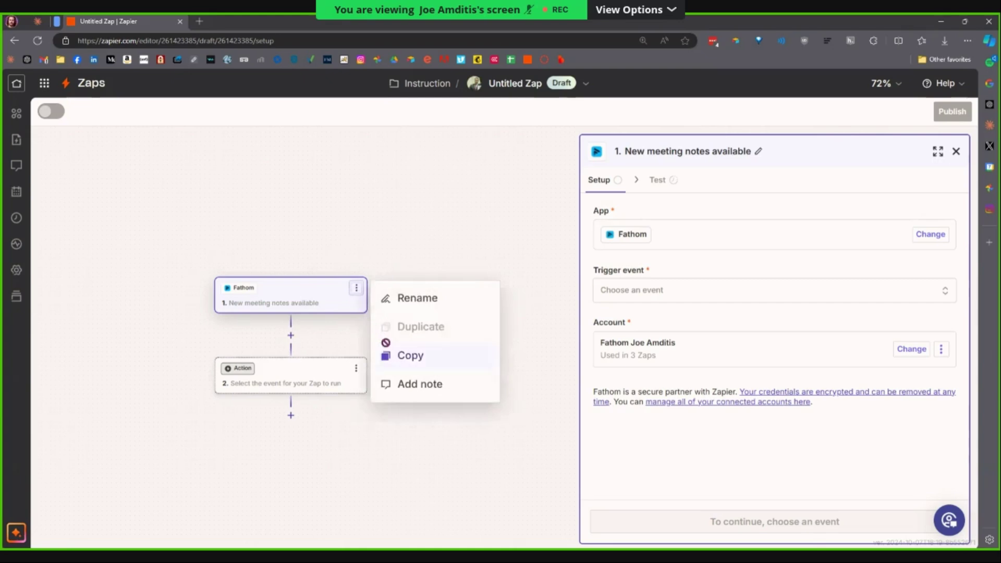
{"action": "left_click", "coordinate": [326, 241]}
{"action": "left_click_drag", "start_coordinate": [290, 358], "coordinate": [290, 368]}
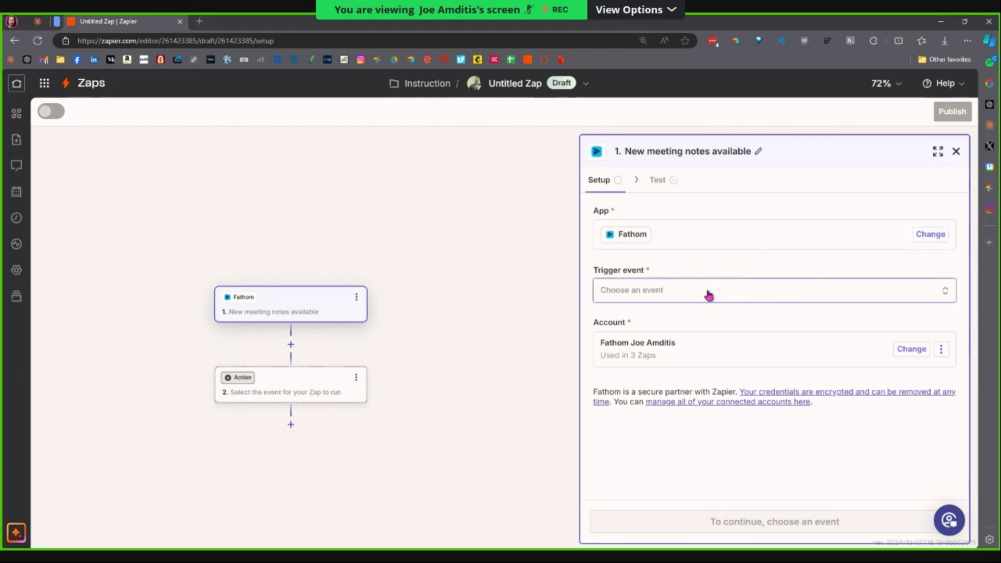
Choose New AI Summary as the trigger event, reloading after an error and reselecting it.
{"action": "left_click", "coordinate": [669, 288]}
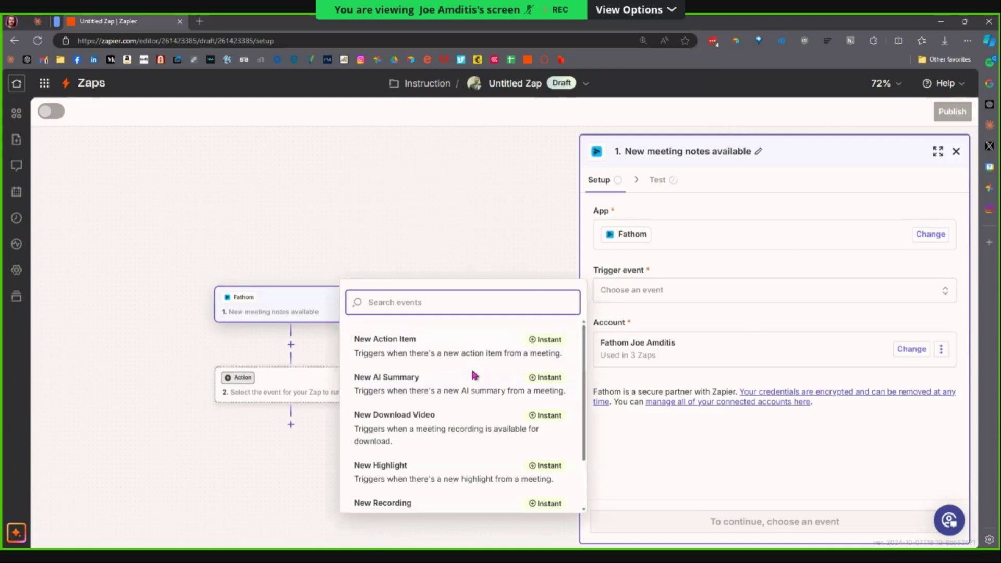
{"action": "scroll", "coordinate": [470, 386], "scroll_direction": "down", "scroll_amount": 2}
{"action": "scroll", "coordinate": [469, 393], "scroll_direction": "up", "scroll_amount": 2}
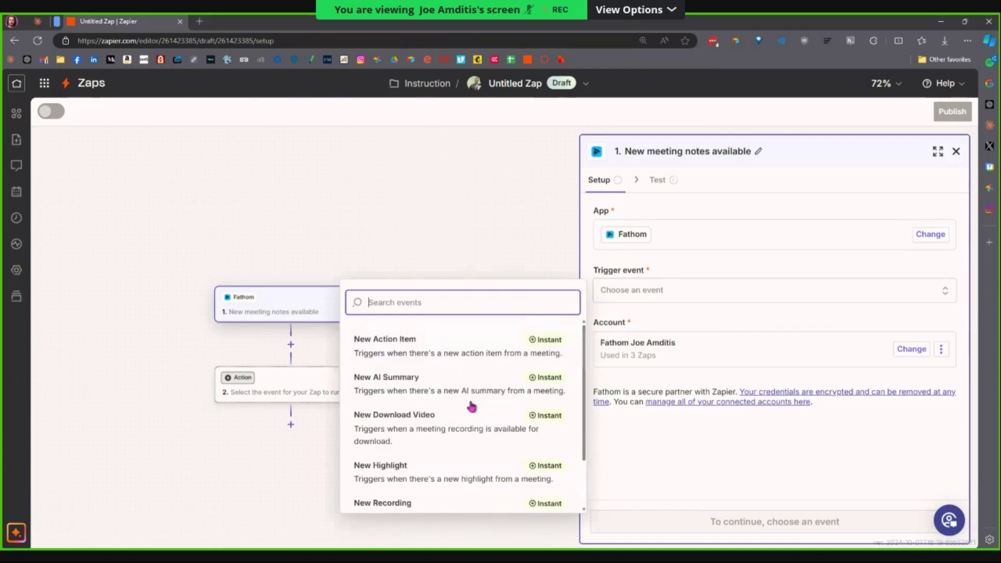
{"action": "left_click", "coordinate": [421, 393]}
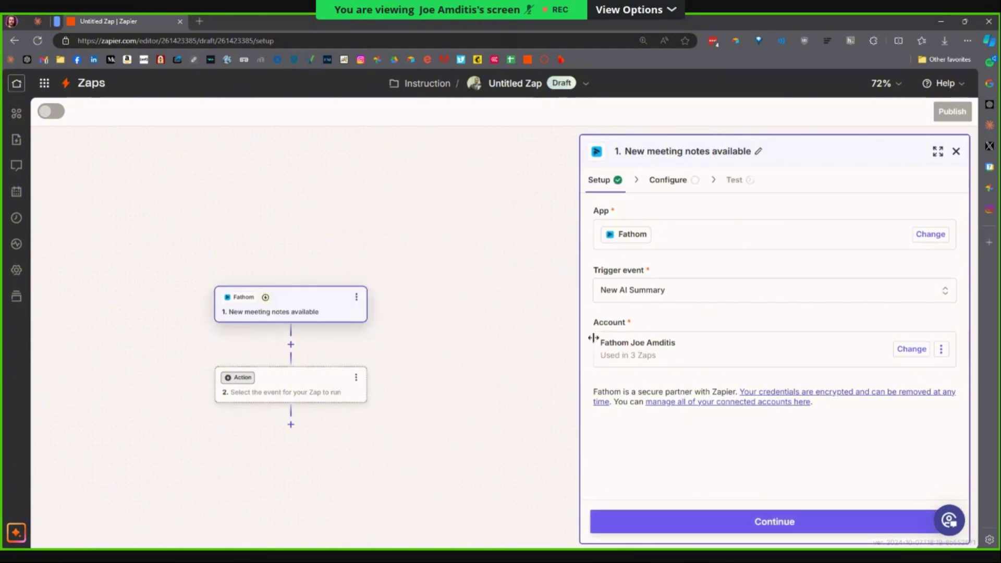
{"action": "left_click", "coordinate": [279, 315]}
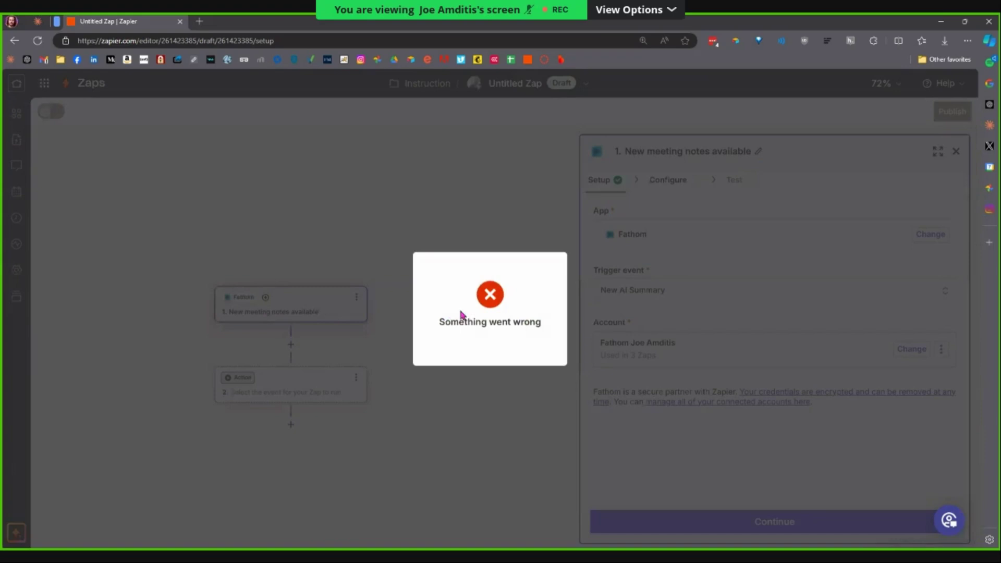
{"action": "key", "text": "F5"}
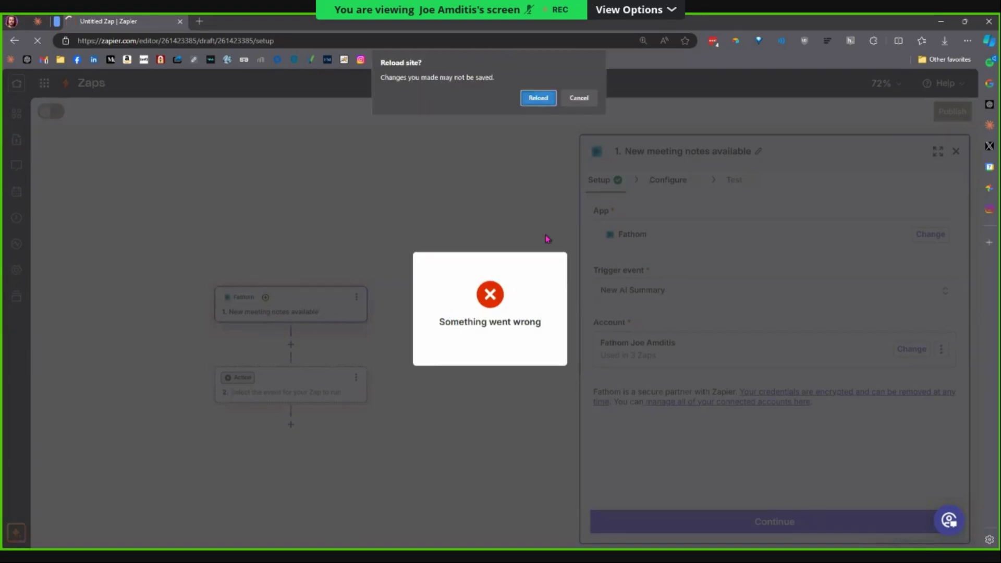
{"action": "key", "text": "Return"}
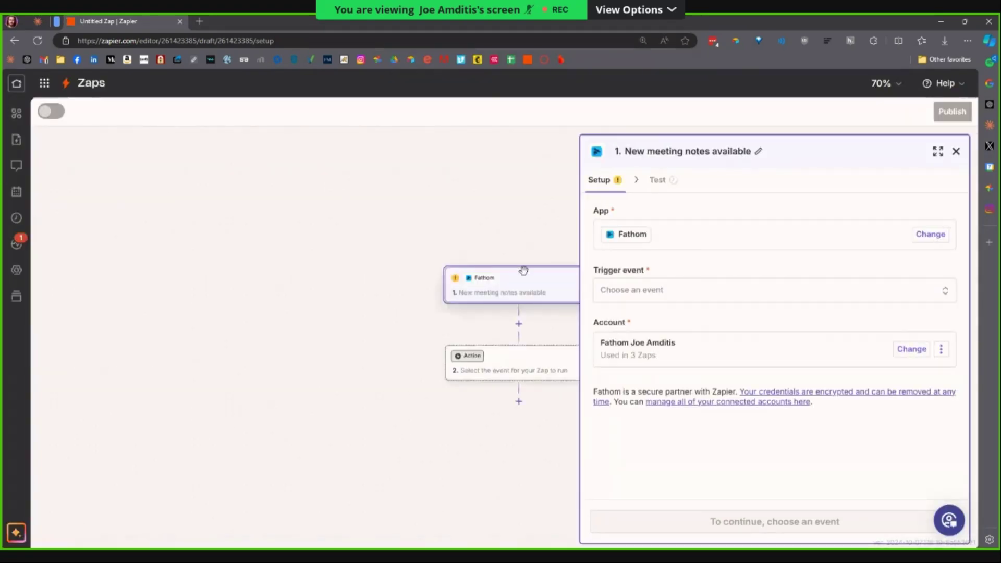
{"action": "left_click", "coordinate": [654, 294]}
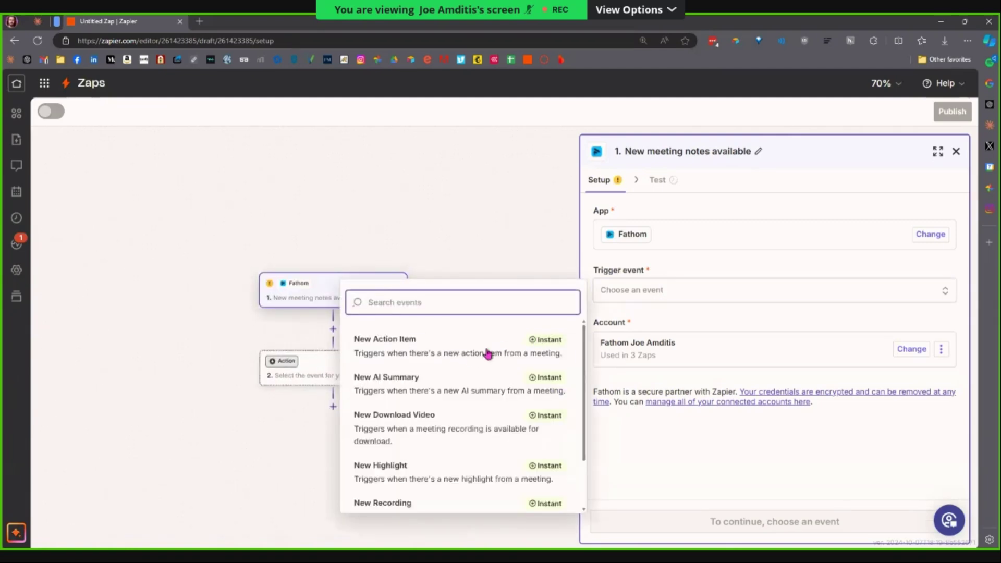
{"action": "left_click", "coordinate": [436, 380]}
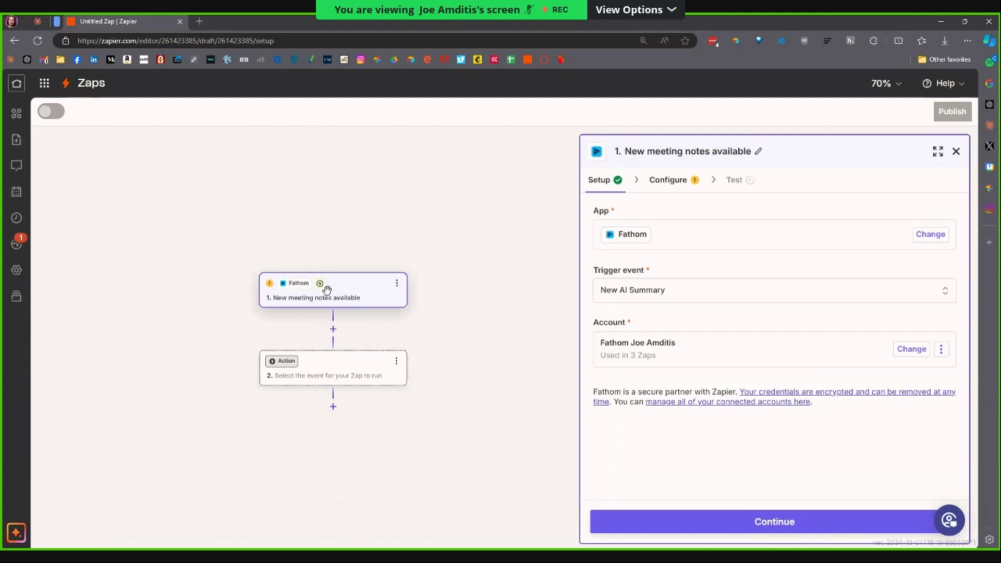
Review the connected Fathom account and continue to the trigger's configure step.
{"action": "mouse_move", "coordinate": [323, 288]}
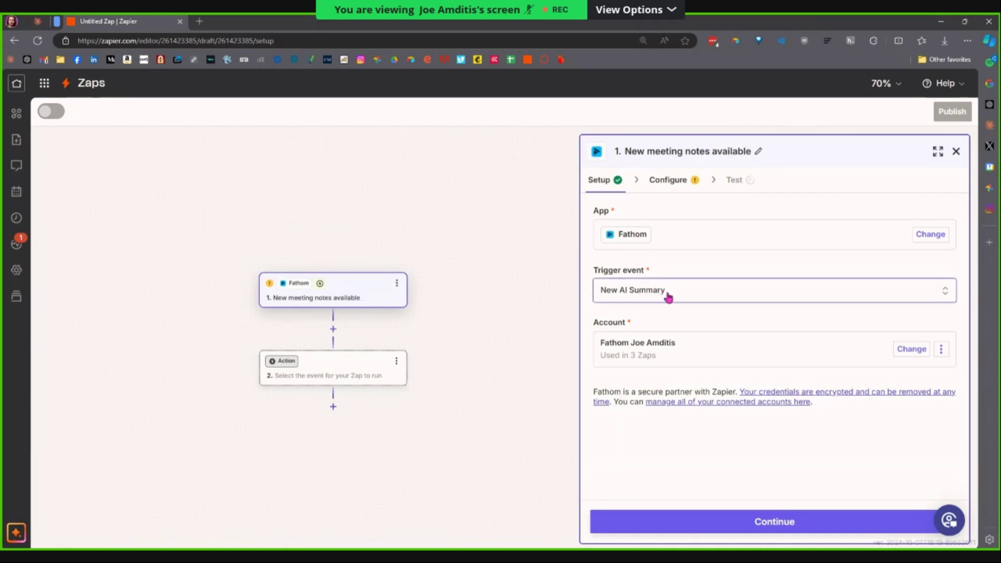
{"action": "left_click", "coordinate": [904, 357]}
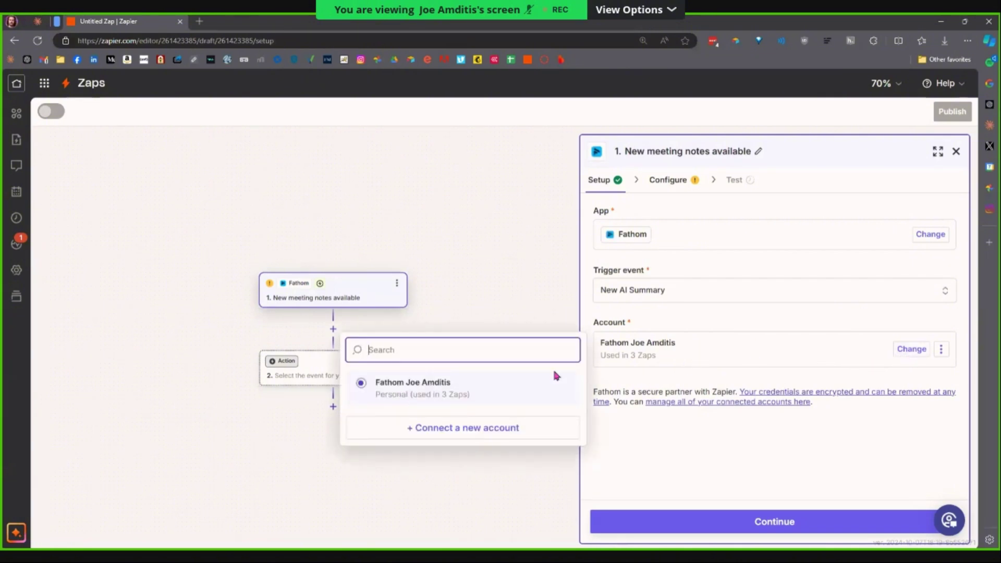
{"action": "left_click", "coordinate": [887, 328]}
{"action": "left_click", "coordinate": [941, 349]}
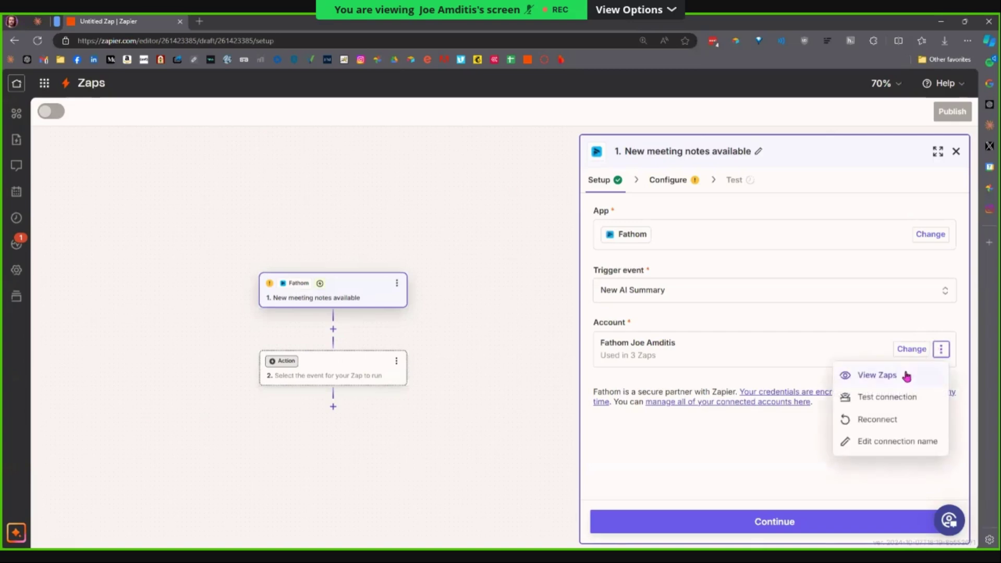
{"action": "left_click", "coordinate": [744, 440]}
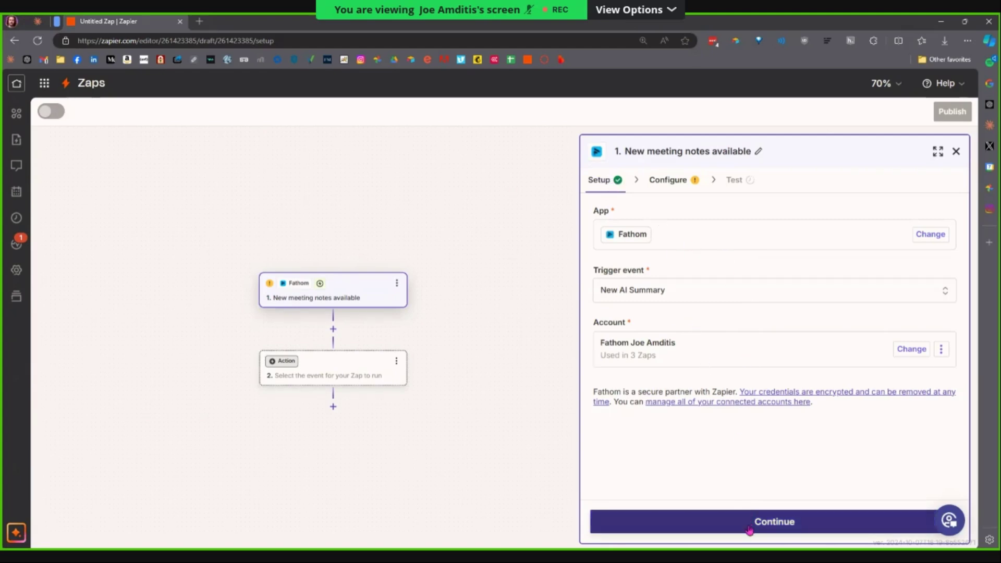
{"action": "left_click", "coordinate": [716, 527]}
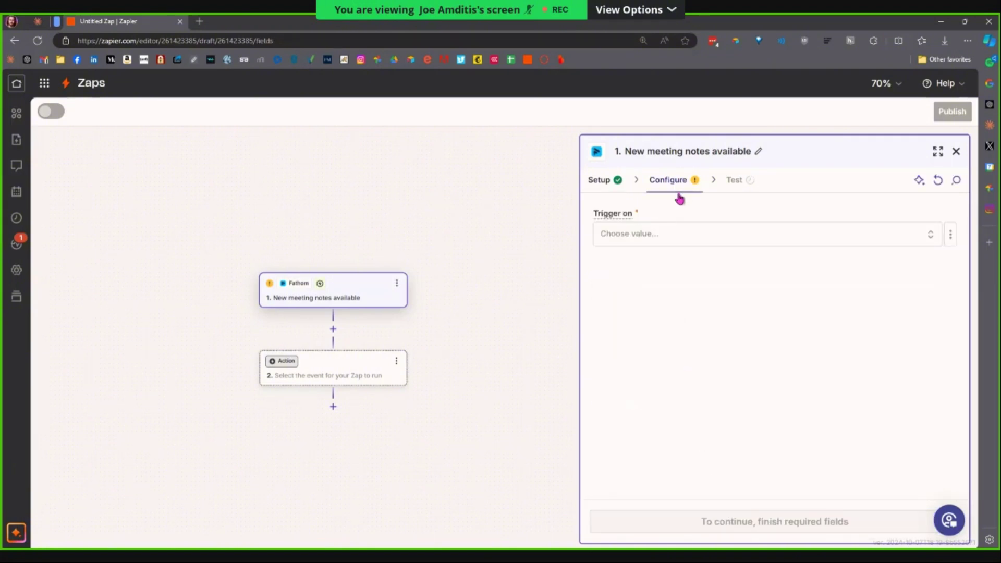
Set the trigger to fire on My Meetings and load Fathom's site in a new tab.
{"action": "left_click", "coordinate": [673, 238]}
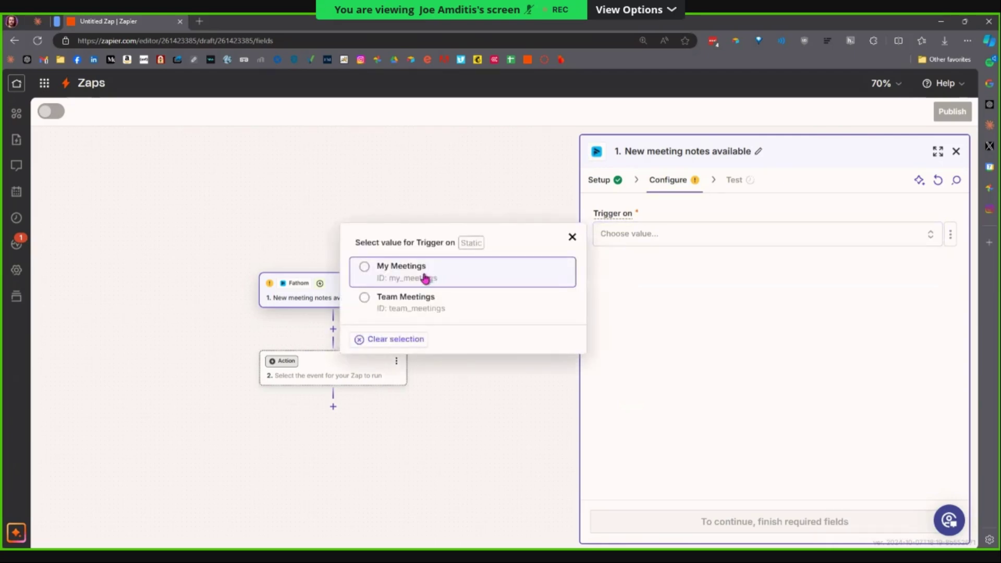
{"action": "left_click", "coordinate": [391, 281]}
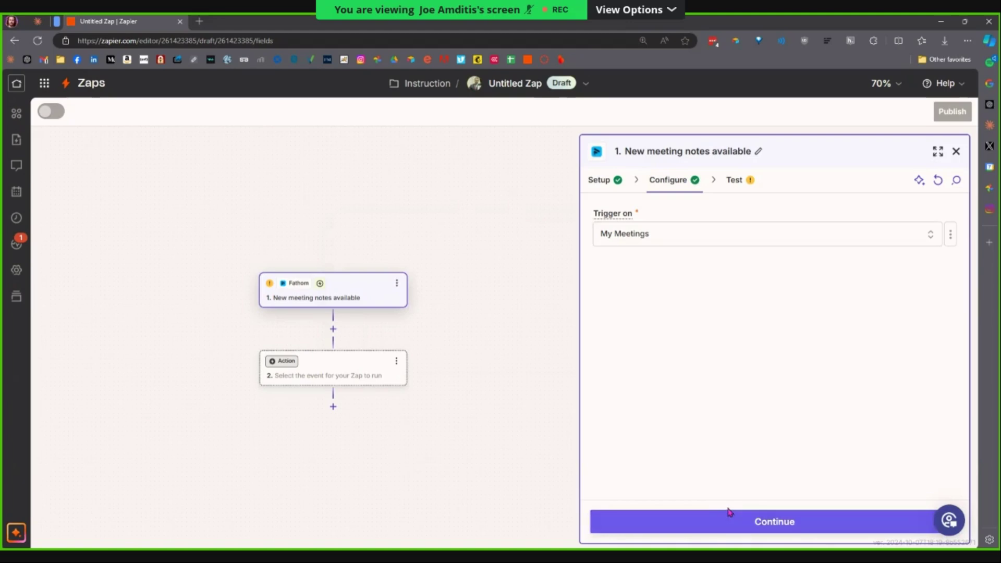
{"action": "key", "text": "ctrl+t"}
{"action": "type", "text": "fathom"}
{"action": "key", "text": "Return"}
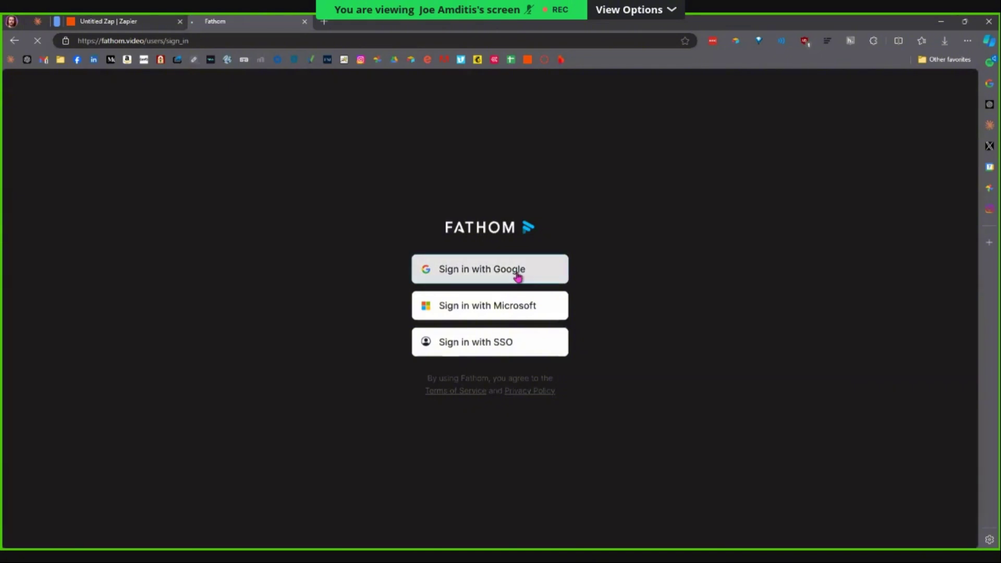
Sign in to Fathom with the Google account and browse the calls list.
{"action": "left_click", "coordinate": [518, 277]}
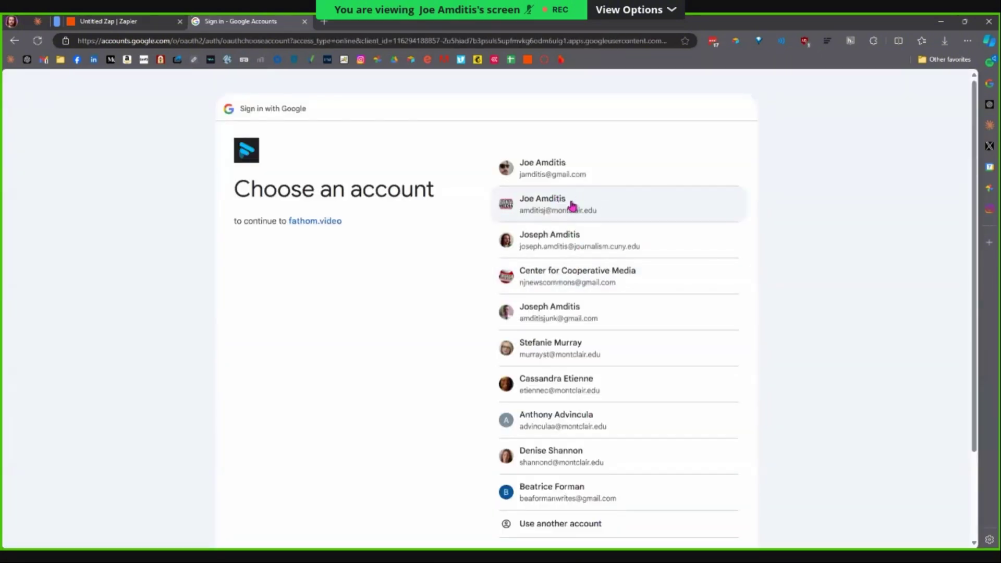
{"action": "left_click", "coordinate": [572, 206]}
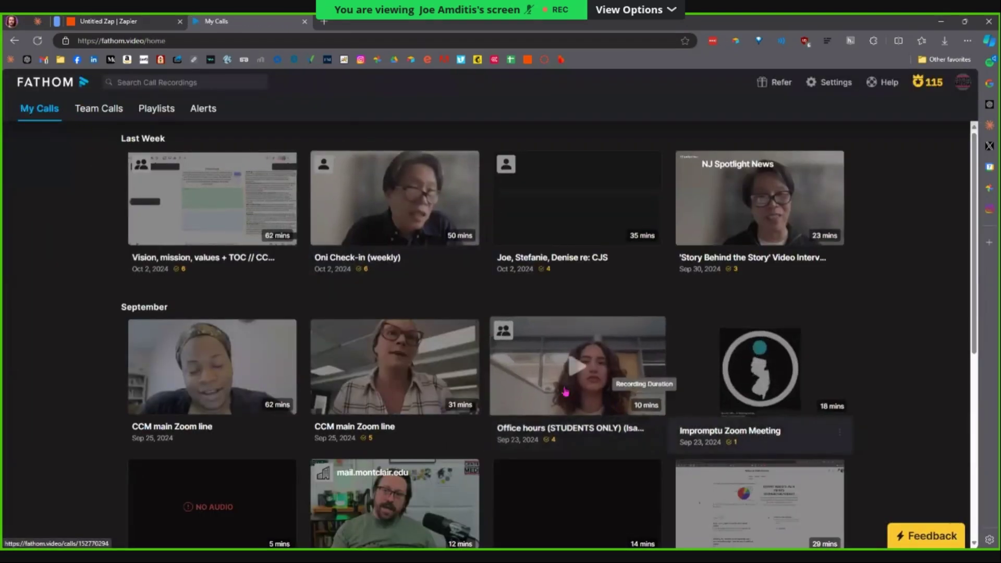
{"action": "scroll", "coordinate": [556, 394], "scroll_direction": "down", "scroll_amount": 2}
{"action": "scroll", "coordinate": [556, 394], "scroll_direction": "down", "scroll_amount": 5}
{"action": "scroll", "coordinate": [321, 295], "scroll_direction": "up", "scroll_amount": 7}
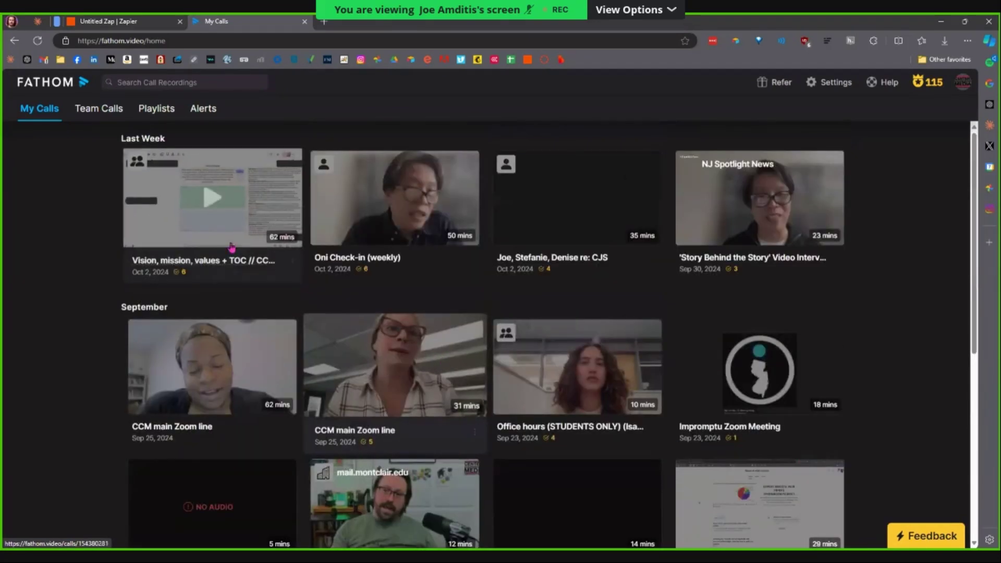
Read the 'Vision, mission, values + TOC' call summary, then return to the Zap editor.
{"action": "left_click", "coordinate": [321, 295]}
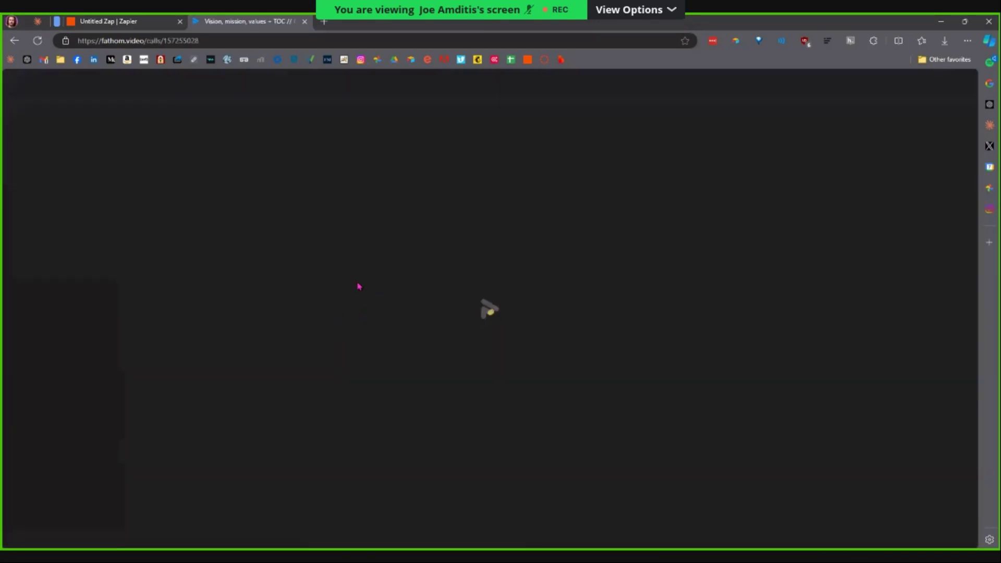
{"action": "scroll", "coordinate": [308, 344], "scroll_direction": "down", "scroll_amount": 5}
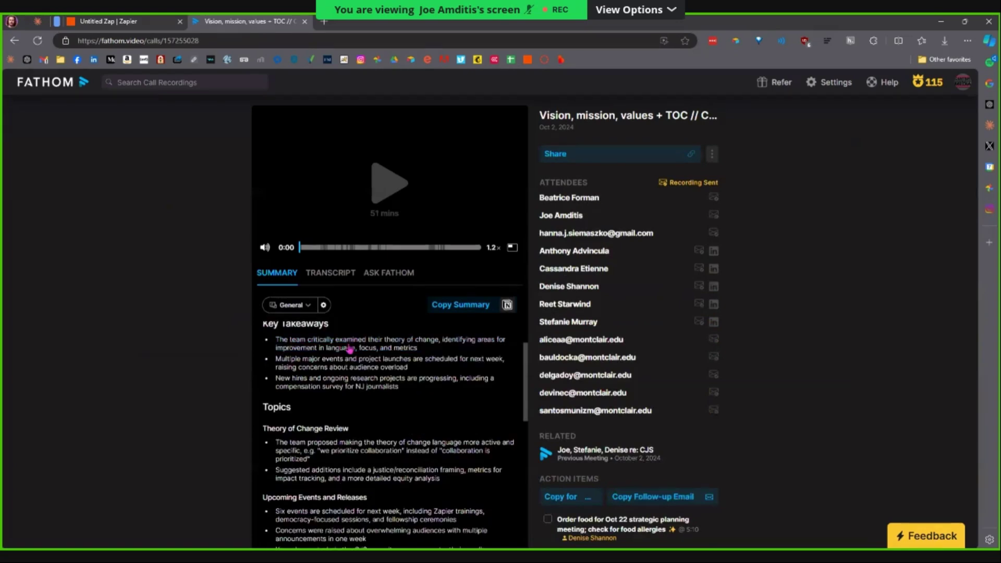
{"action": "scroll", "coordinate": [611, 224], "scroll_direction": "down", "scroll_amount": 3}
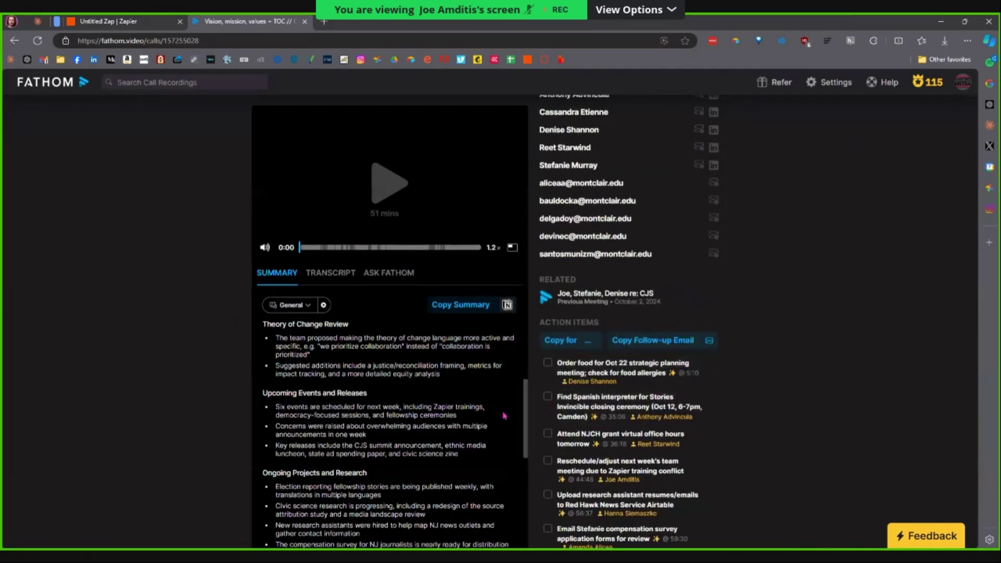
{"action": "scroll", "coordinate": [436, 440], "scroll_direction": "up", "scroll_amount": 5}
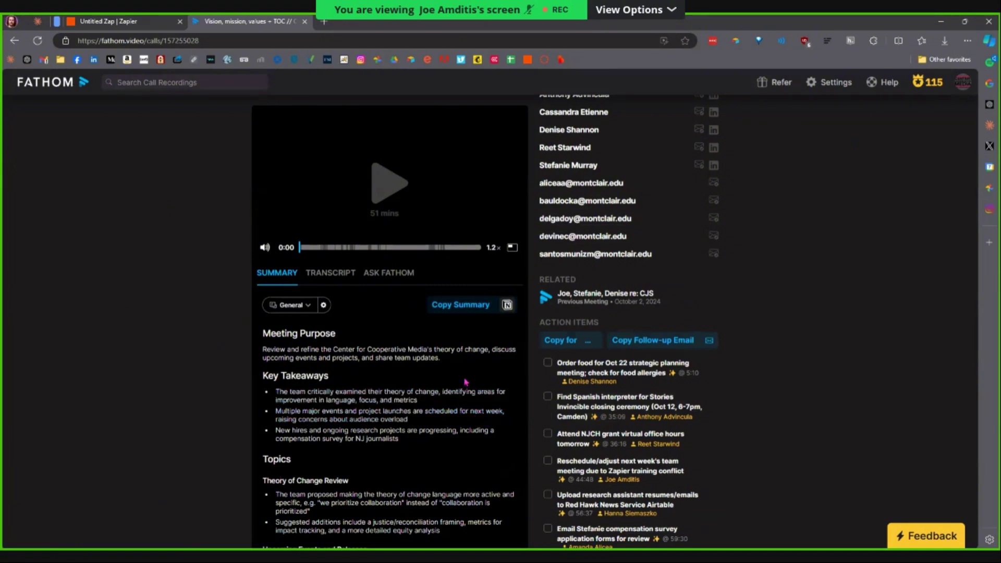
{"action": "scroll", "coordinate": [609, 284], "scroll_direction": "up", "scroll_amount": 3}
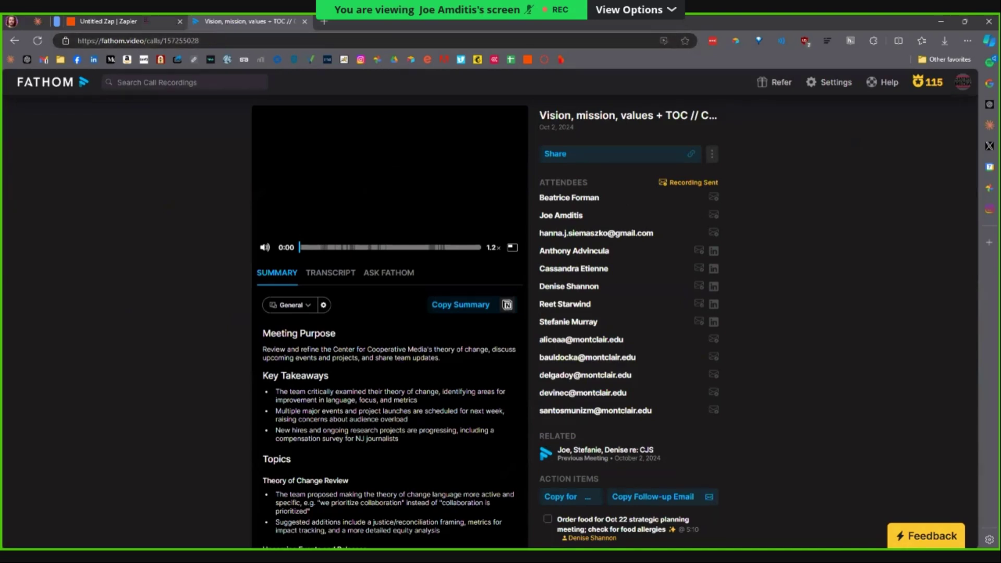
{"action": "left_click", "coordinate": [115, 21]}
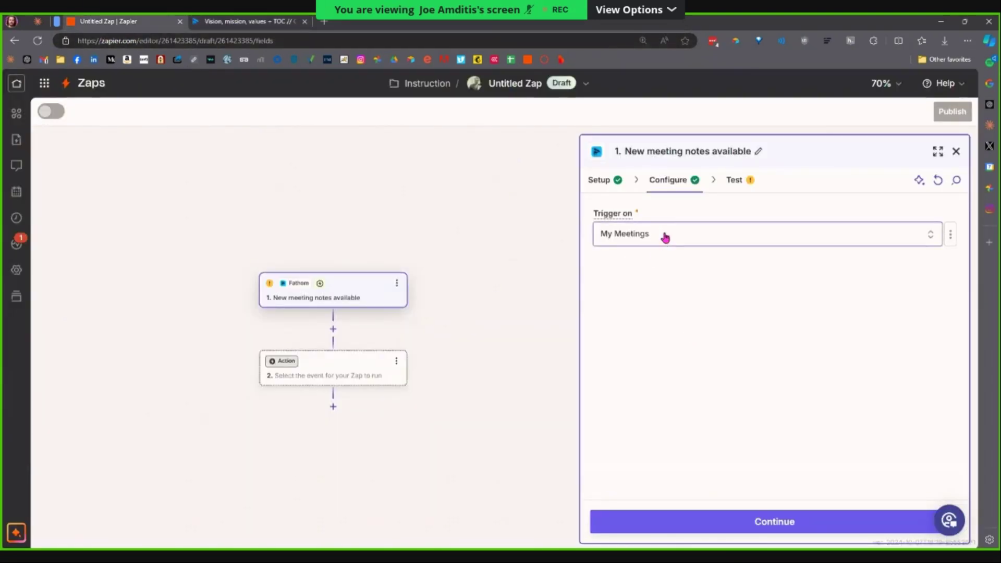
Test the Fathom trigger, pulling the sample record 'AI Summary A' from Oct 07, 2024.
{"action": "left_click", "coordinate": [759, 523]}
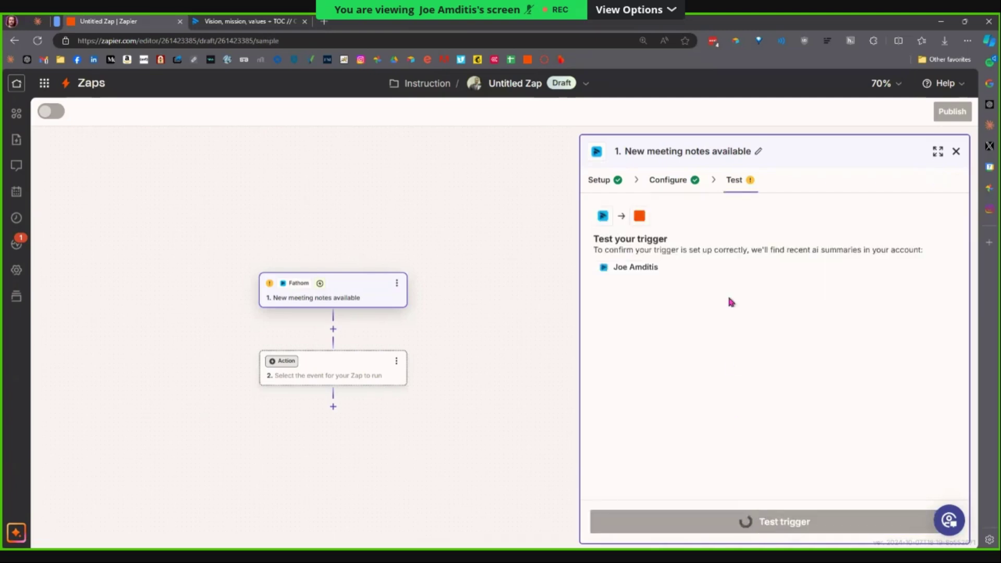
{"action": "right_click", "coordinate": [675, 237]}
{"action": "left_click", "coordinate": [676, 237]}
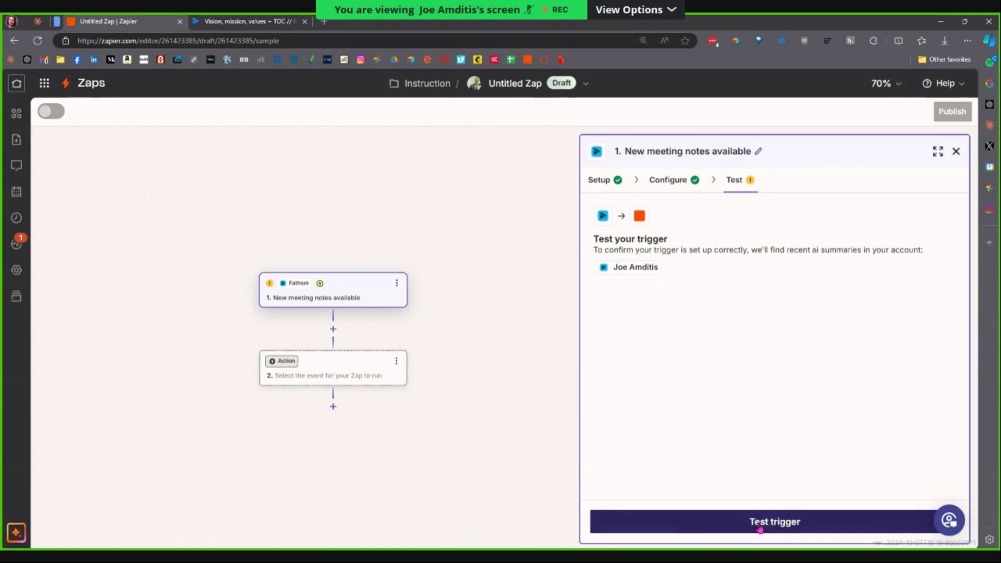
{"action": "left_click", "coordinate": [247, 22]}
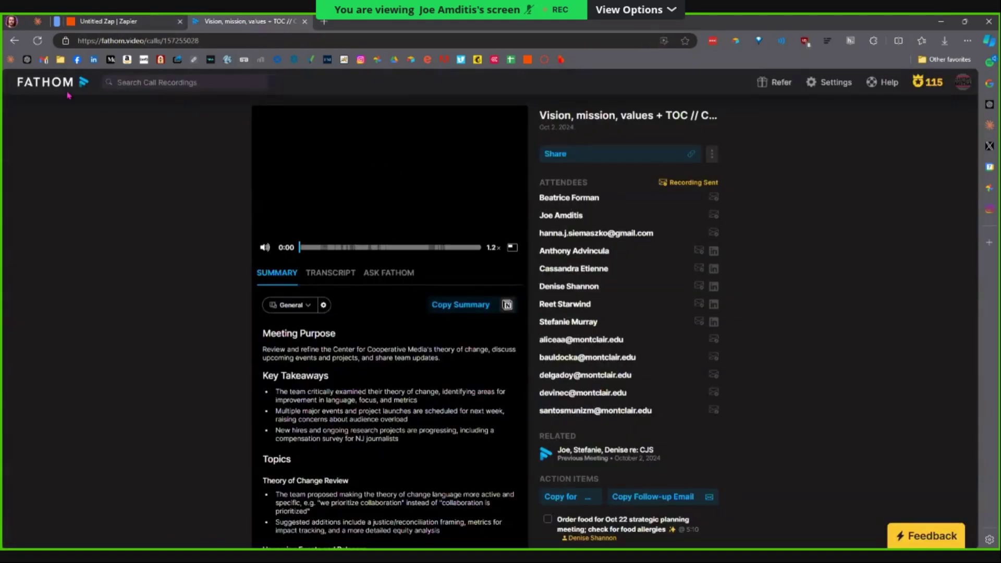
{"action": "left_click", "coordinate": [69, 96]}
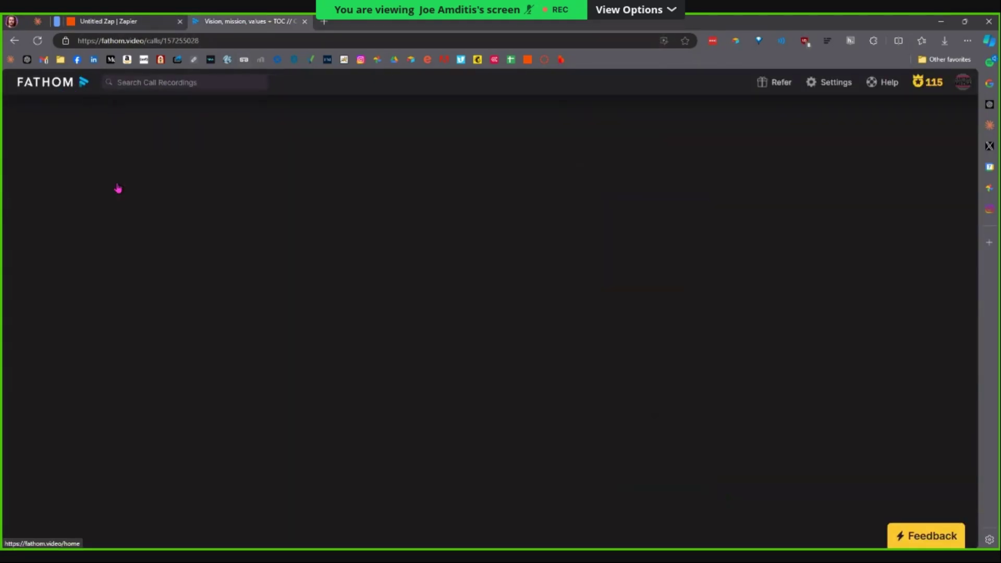
{"action": "left_click", "coordinate": [129, 27]}
{"action": "left_click", "coordinate": [758, 517]}
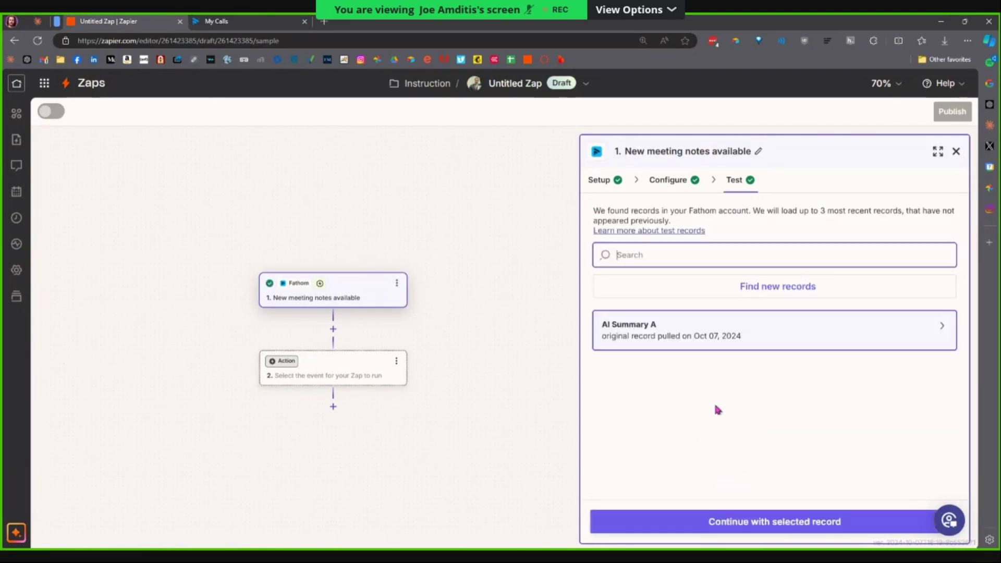
{"action": "mouse_move", "coordinate": [754, 339]}
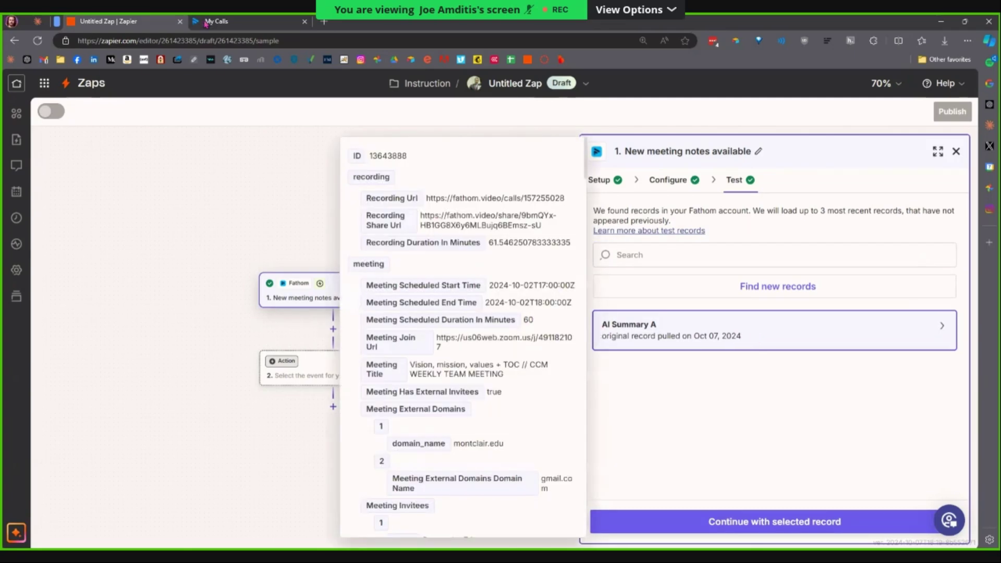
{"action": "left_click", "coordinate": [206, 24]}
{"action": "left_click", "coordinate": [190, 196]}
{"action": "left_click", "coordinate": [127, 21]}
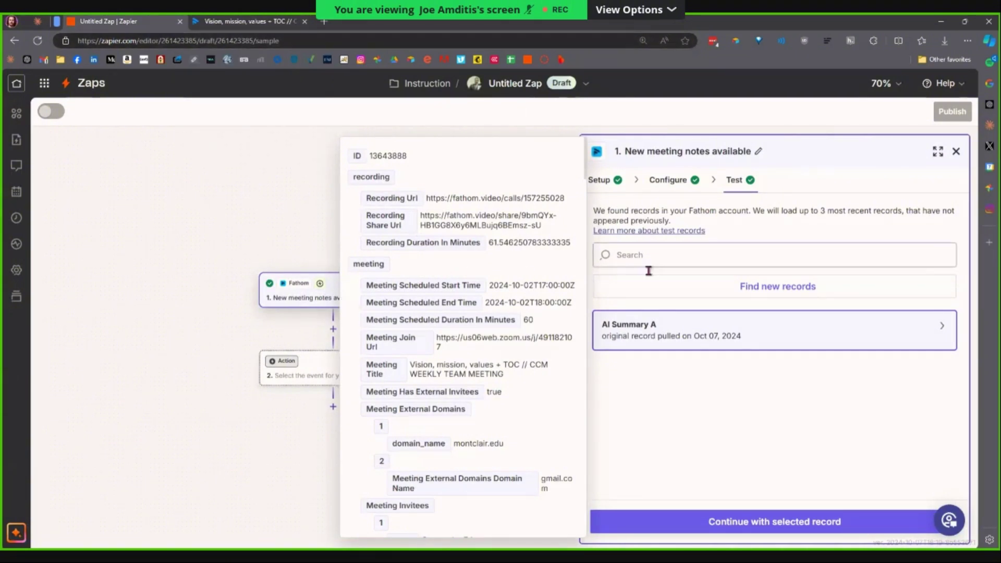
{"action": "left_click_drag", "start_coordinate": [441, 242], "coordinate": [423, 237]}
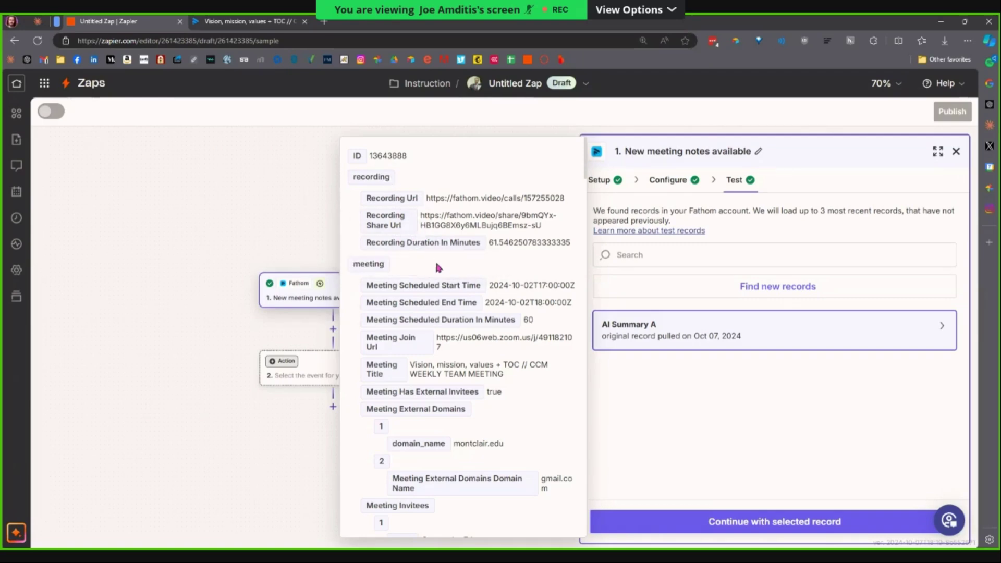
{"action": "scroll", "coordinate": [436, 262], "scroll_direction": "down", "scroll_amount": 5}
{"action": "scroll", "coordinate": [447, 293], "scroll_direction": "down", "scroll_amount": 15}
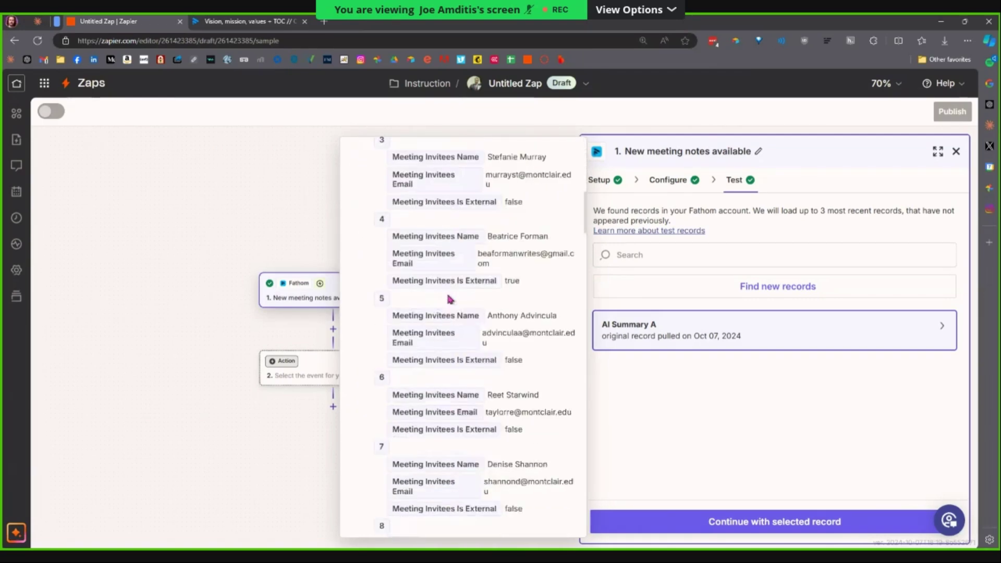
{"action": "scroll", "coordinate": [459, 291], "scroll_direction": "down", "scroll_amount": 6}
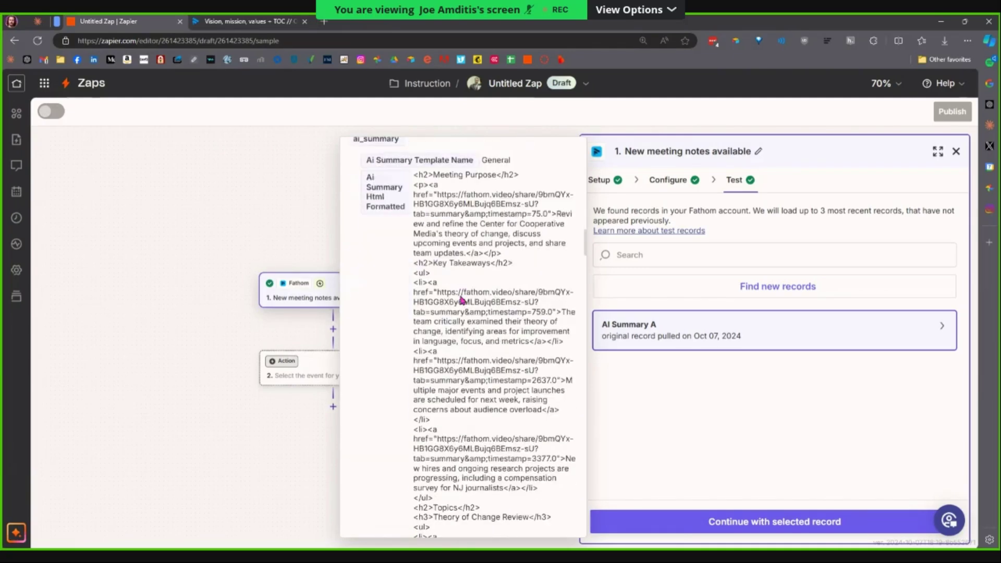
{"action": "scroll", "coordinate": [458, 295], "scroll_direction": "up", "scroll_amount": 2}
{"action": "scroll", "coordinate": [463, 292], "scroll_direction": "down", "scroll_amount": 12}
{"action": "scroll", "coordinate": [464, 318], "scroll_direction": "down", "scroll_amount": 5}
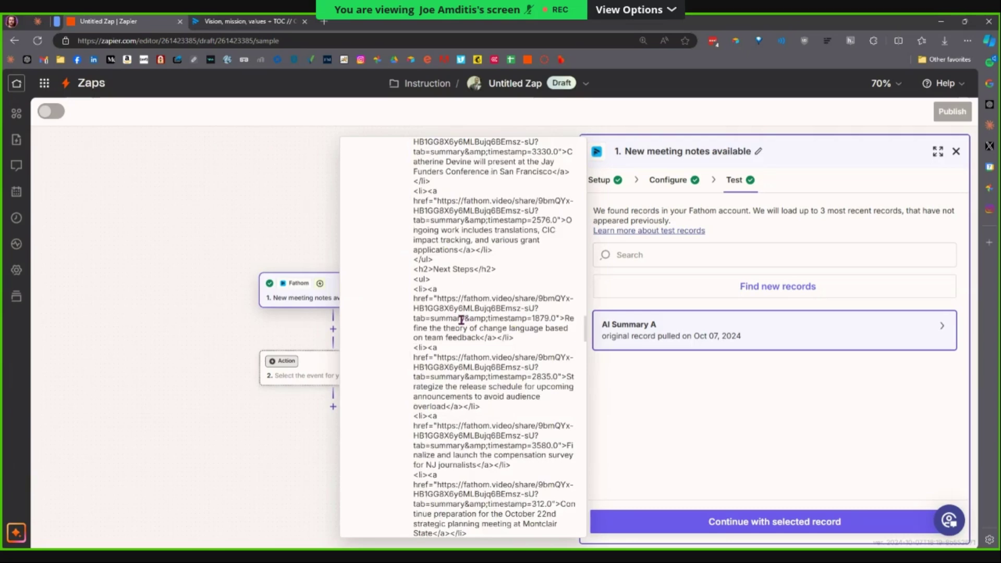
{"action": "scroll", "coordinate": [461, 320], "scroll_direction": "down", "scroll_amount": 7}
{"action": "scroll", "coordinate": [438, 329], "scroll_direction": "down", "scroll_amount": 10}
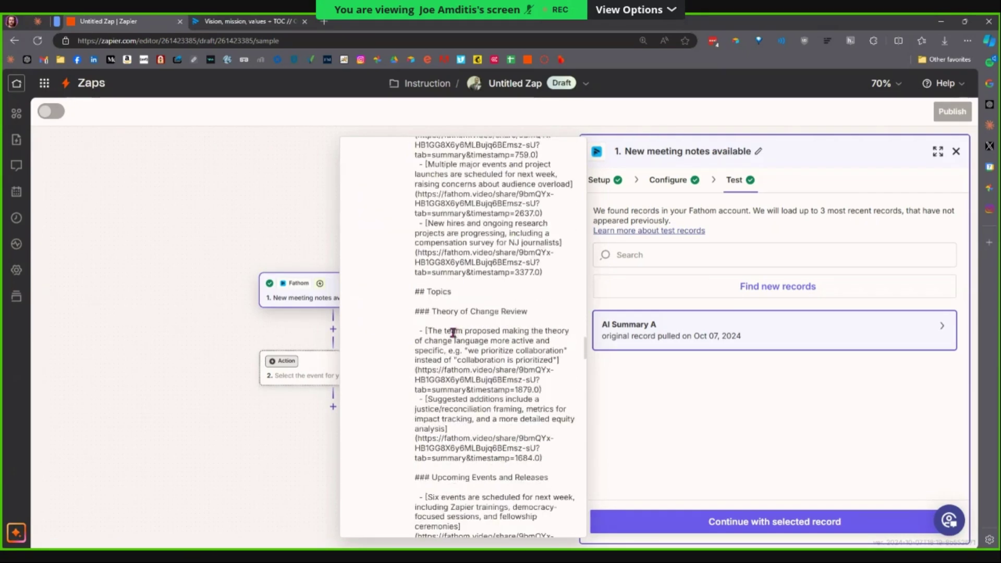
{"action": "scroll", "coordinate": [452, 335], "scroll_direction": "down", "scroll_amount": 10}
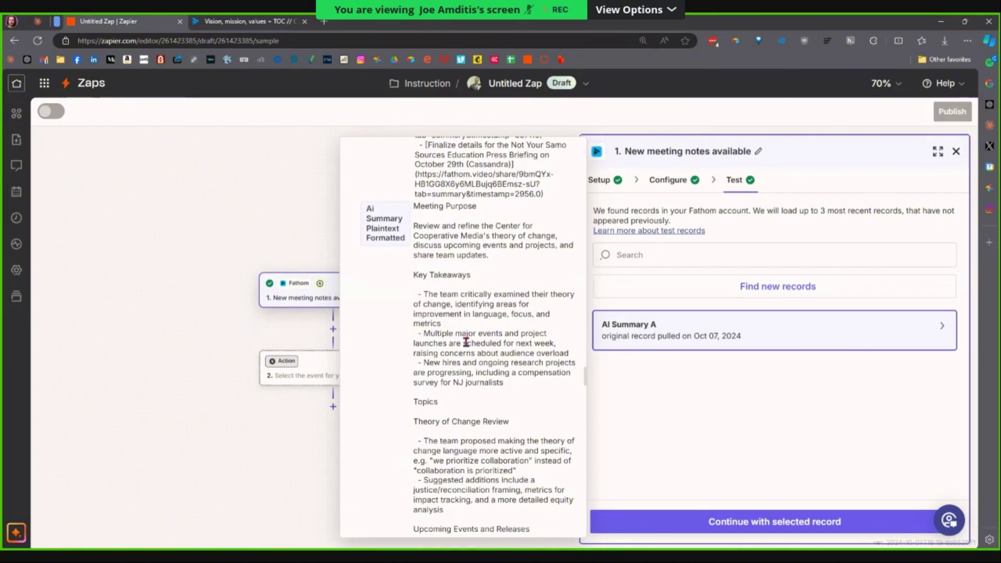
{"action": "scroll", "coordinate": [474, 343], "scroll_direction": "down", "scroll_amount": 2}
{"action": "scroll", "coordinate": [465, 296], "scroll_direction": "up", "scroll_amount": 2}
{"action": "scroll", "coordinate": [449, 251], "scroll_direction": "down", "scroll_amount": 3}
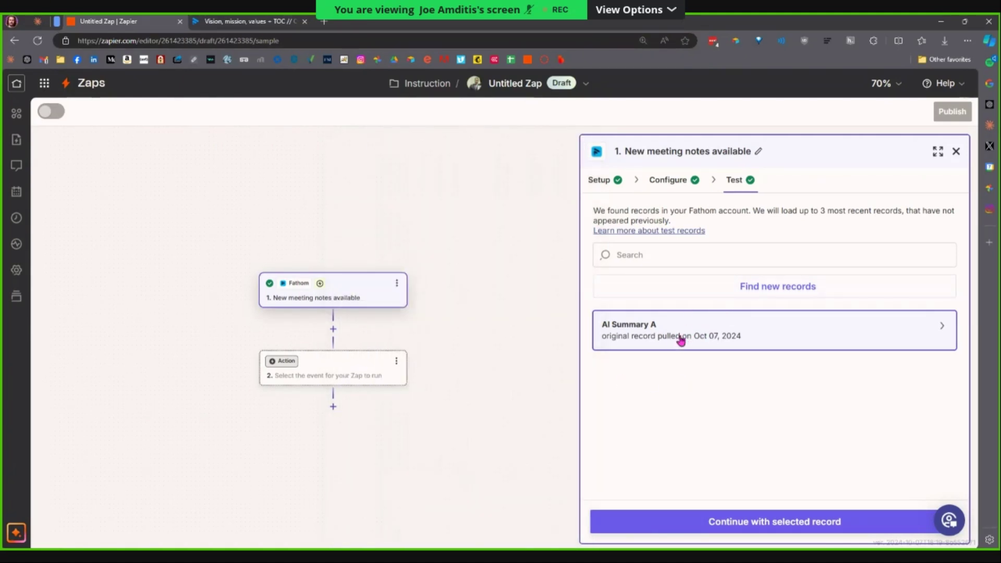
Continue with the 'AI Summary A' Fathom meeting record as the trigger sample.
{"action": "left_click", "coordinate": [747, 298]}
{"action": "left_click", "coordinate": [747, 528]}
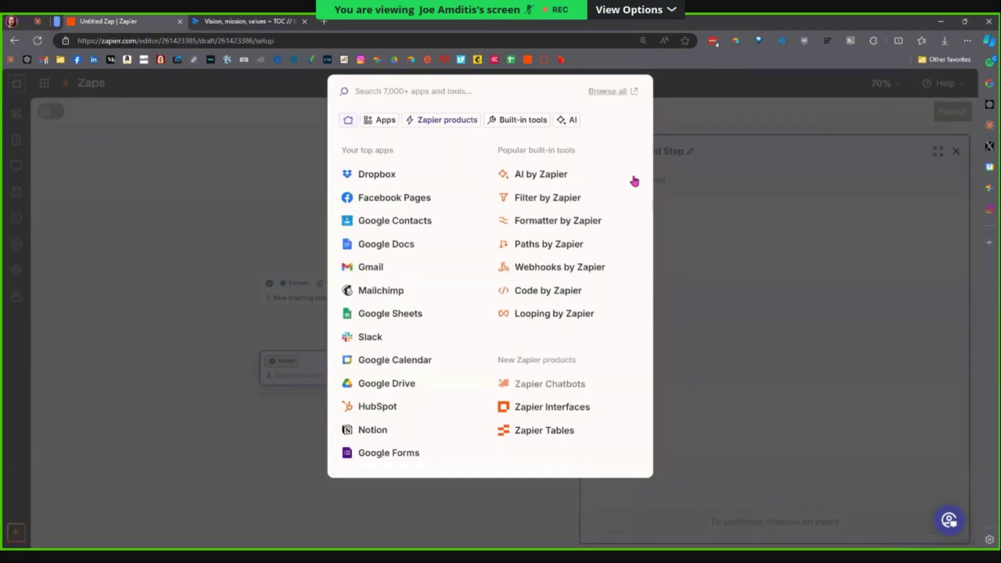
{"action": "left_click", "coordinate": [683, 209]}
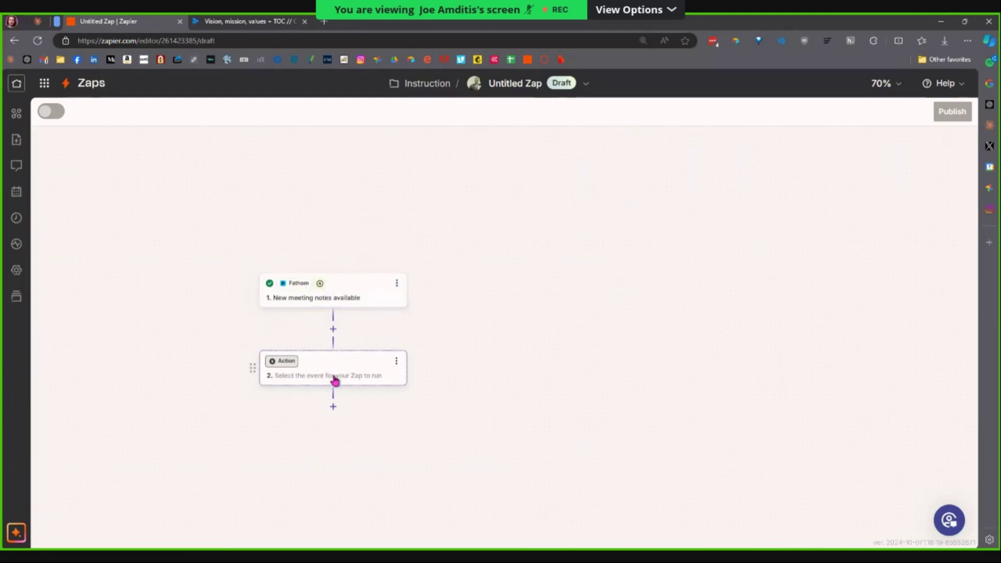
Browse Zapier's own products and built-in tools for the action step's app.
{"action": "left_click", "coordinate": [334, 375]}
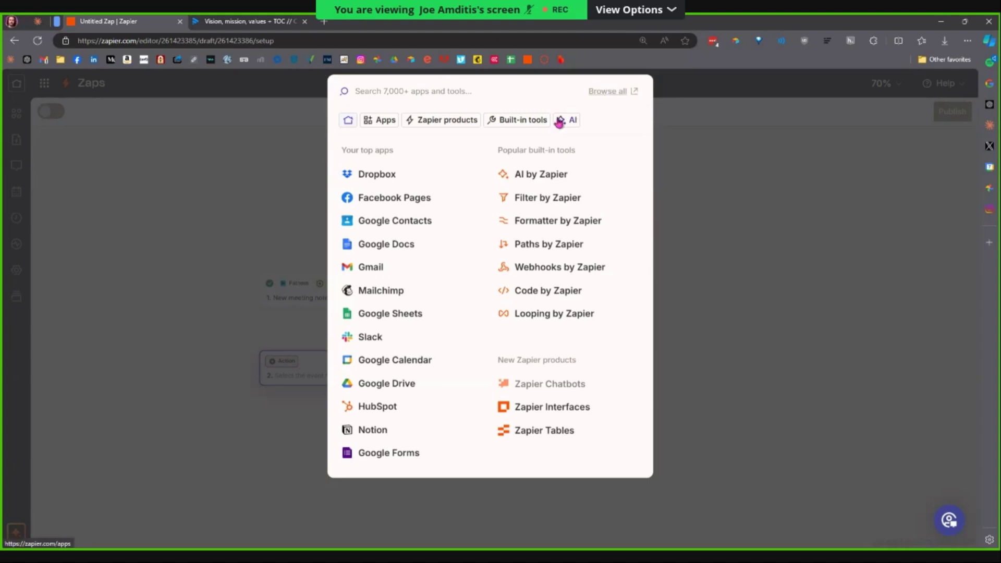
{"action": "left_click", "coordinate": [456, 126]}
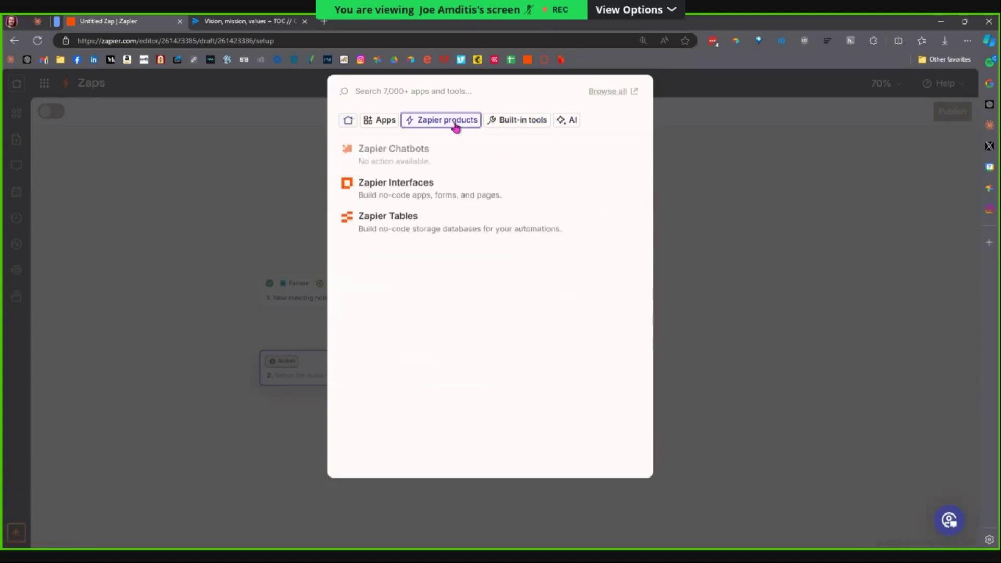
{"action": "left_click", "coordinate": [495, 123]}
{"action": "scroll", "coordinate": [423, 256], "scroll_direction": "down", "scroll_amount": 1}
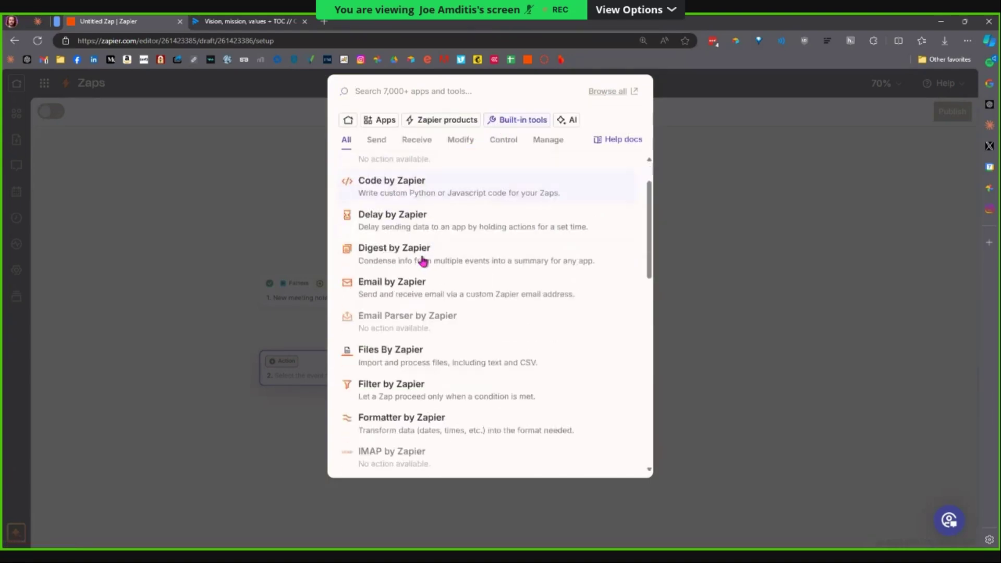
{"action": "scroll", "coordinate": [425, 261], "scroll_direction": "down", "scroll_amount": 6}
{"action": "scroll", "coordinate": [433, 271], "scroll_direction": "down", "scroll_amount": 5}
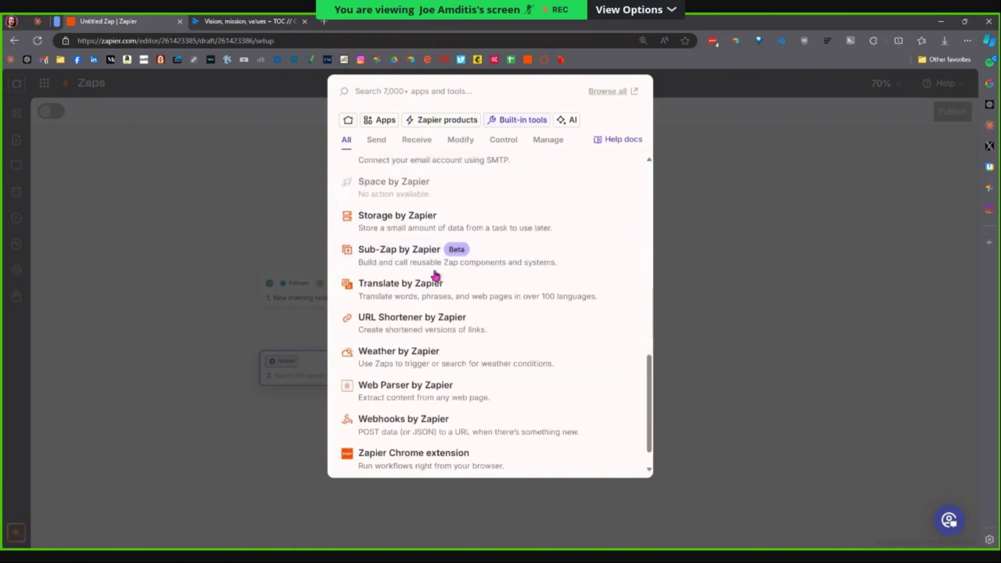
{"action": "scroll", "coordinate": [436, 277], "scroll_direction": "down", "scroll_amount": 1}
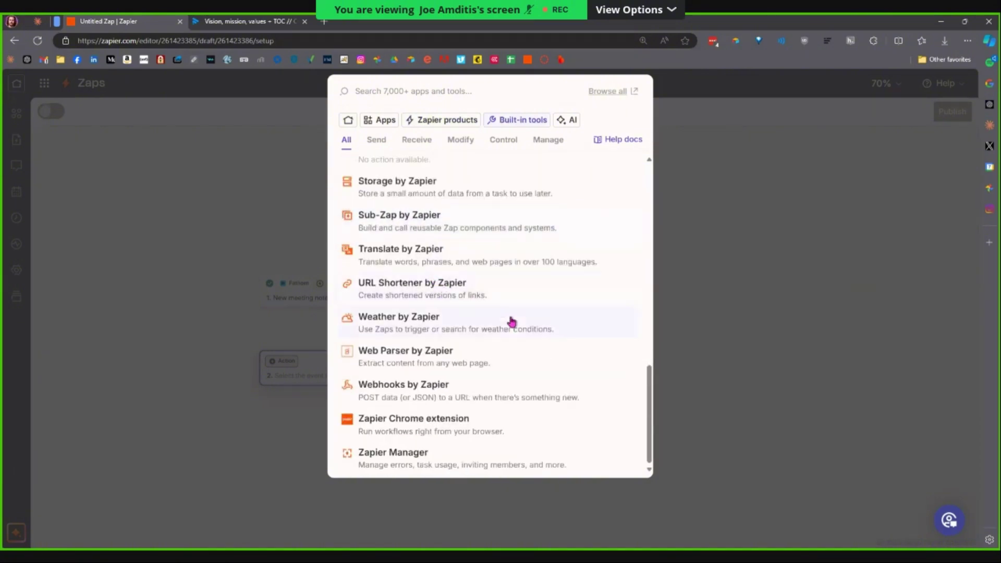
{"action": "scroll", "coordinate": [469, 384], "scroll_direction": "up", "scroll_amount": 5}
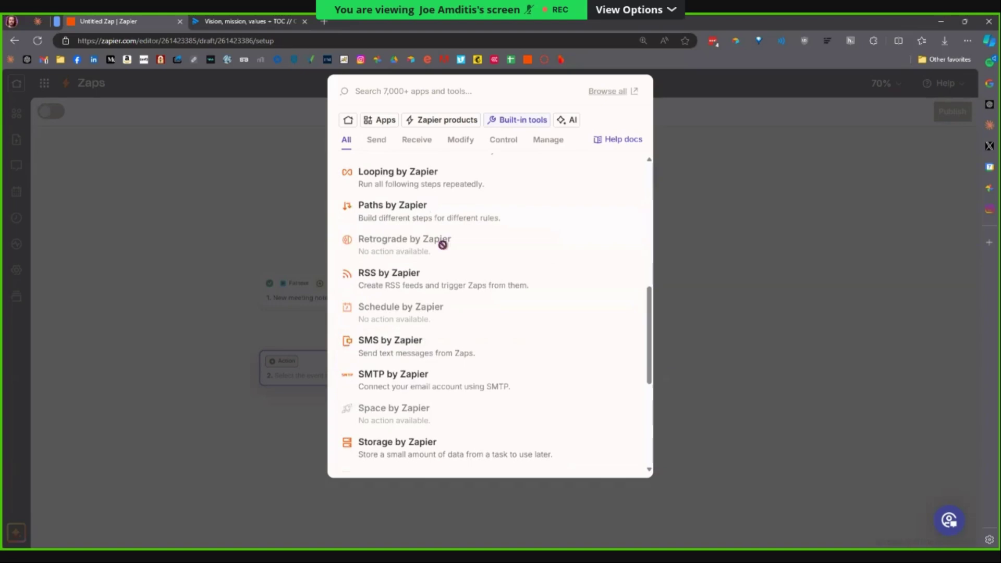
Search the apps for 'google' and choose Google Docs as the action app.
{"action": "left_click", "coordinate": [371, 122]}
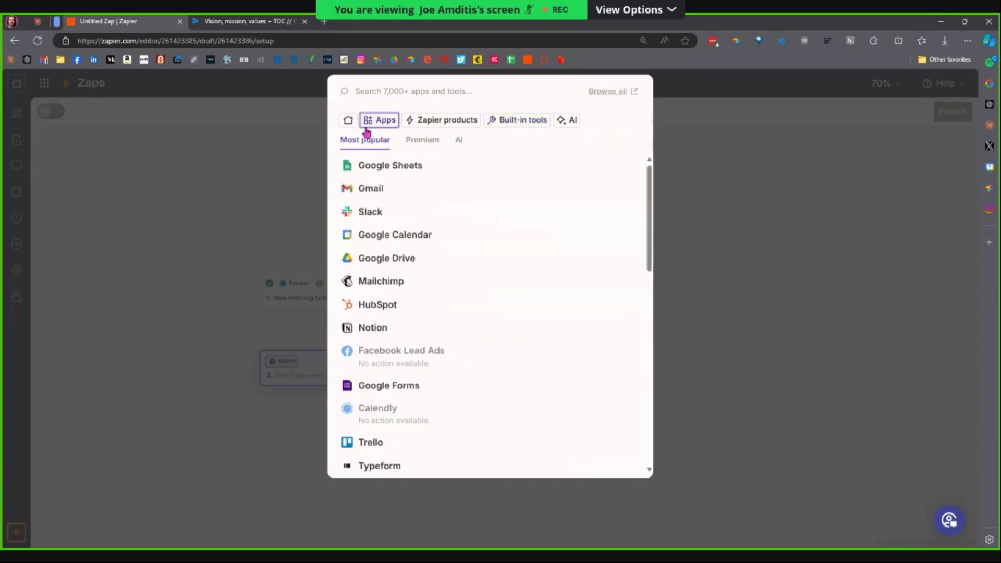
{"action": "left_click", "coordinate": [389, 91]}
{"action": "type", "text": "google"}
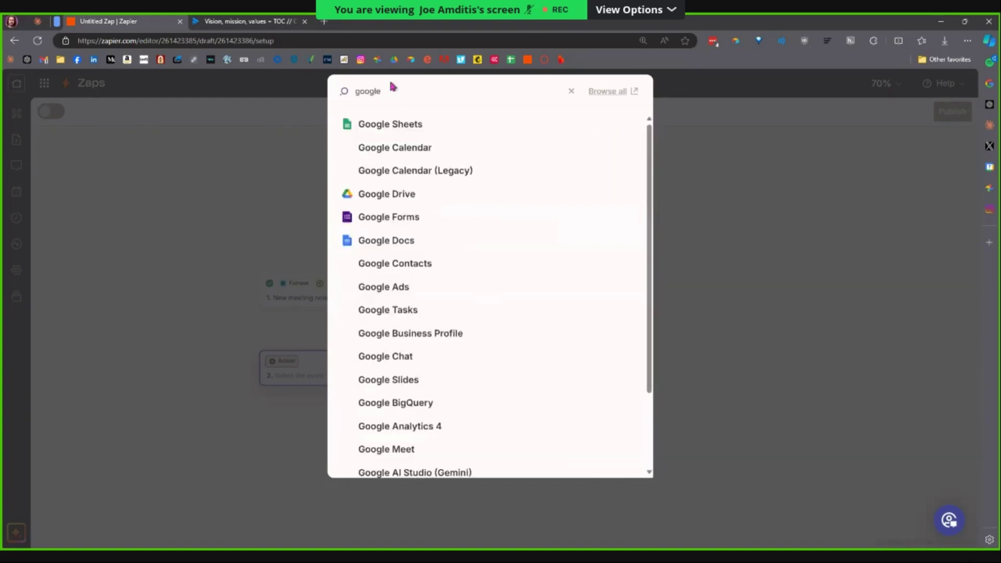
{"action": "scroll", "coordinate": [420, 313], "scroll_direction": "down", "scroll_amount": 2}
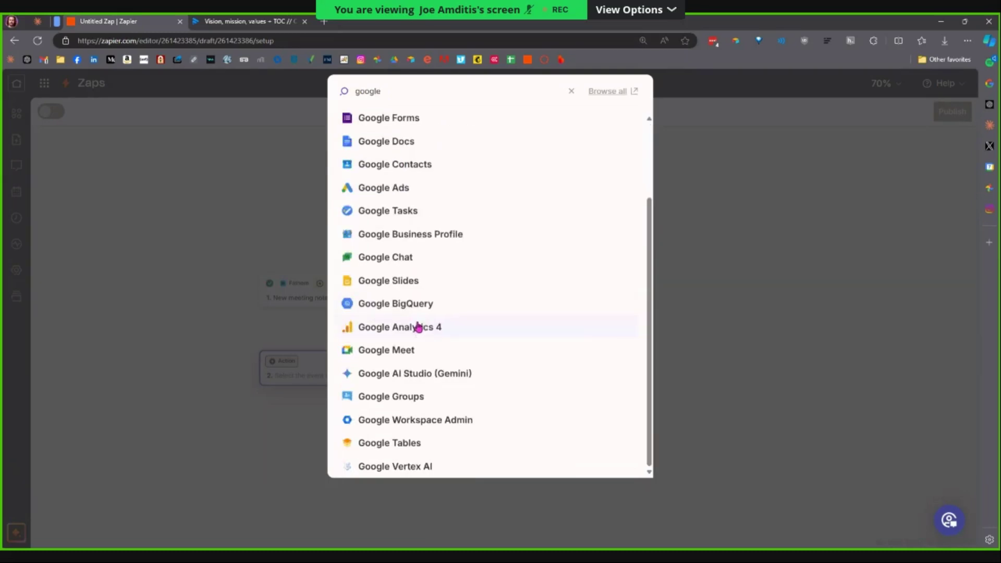
{"action": "scroll", "coordinate": [417, 360], "scroll_direction": "up", "scroll_amount": 2}
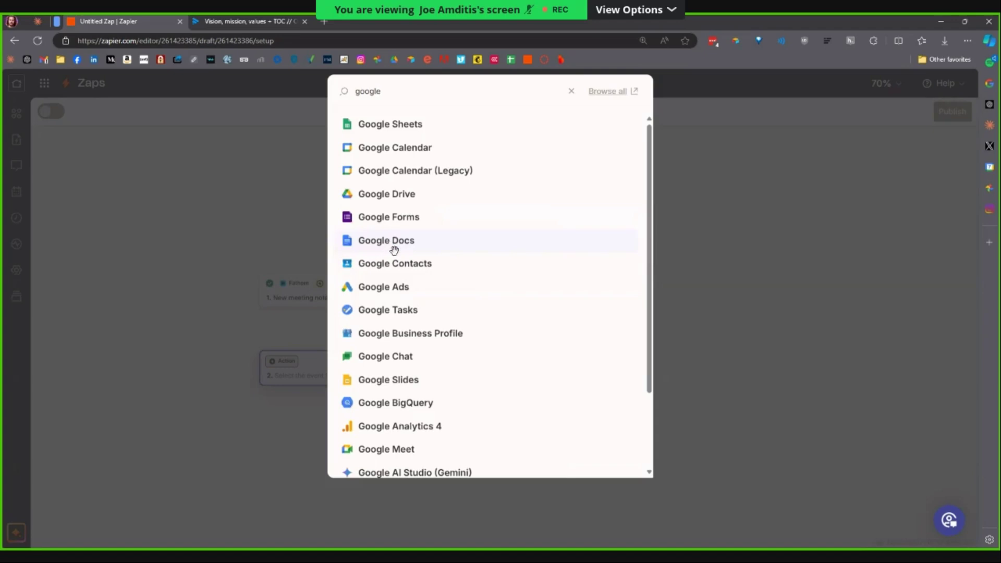
{"action": "left_click", "coordinate": [395, 251]}
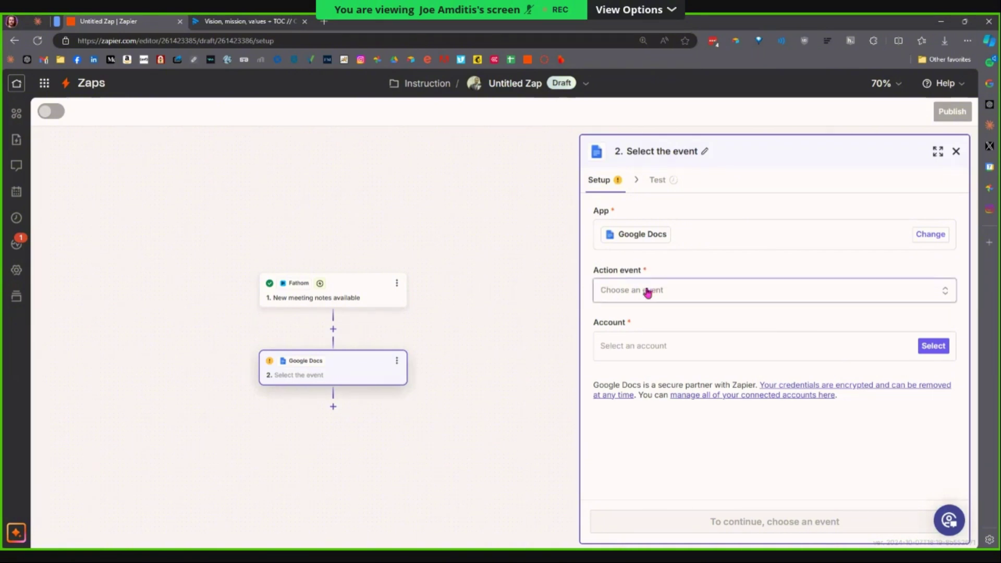
Choose 'Create Document from Text' from the Google Docs action event list.
{"action": "left_click", "coordinate": [694, 296]}
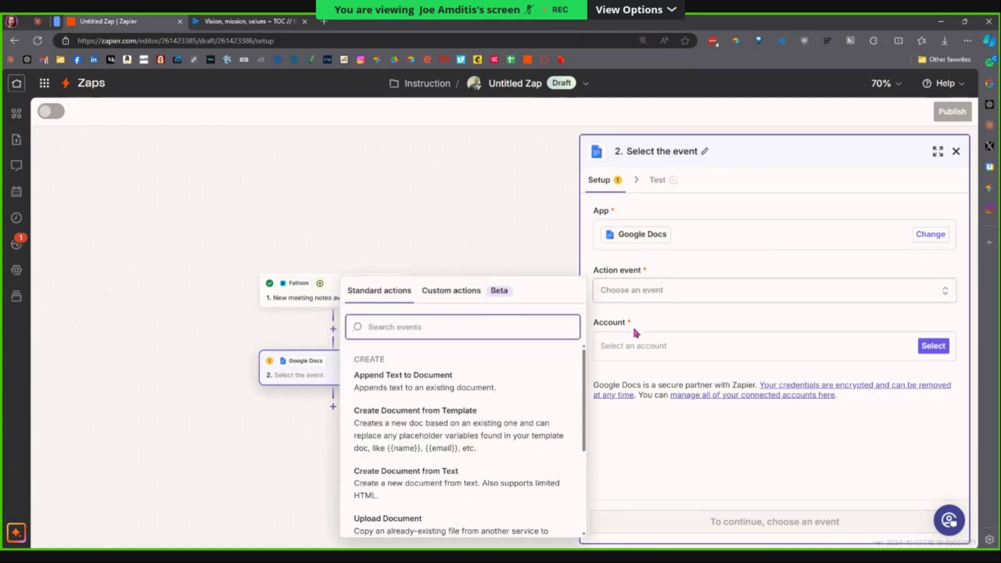
{"action": "scroll", "coordinate": [539, 372], "scroll_direction": "down", "scroll_amount": 3}
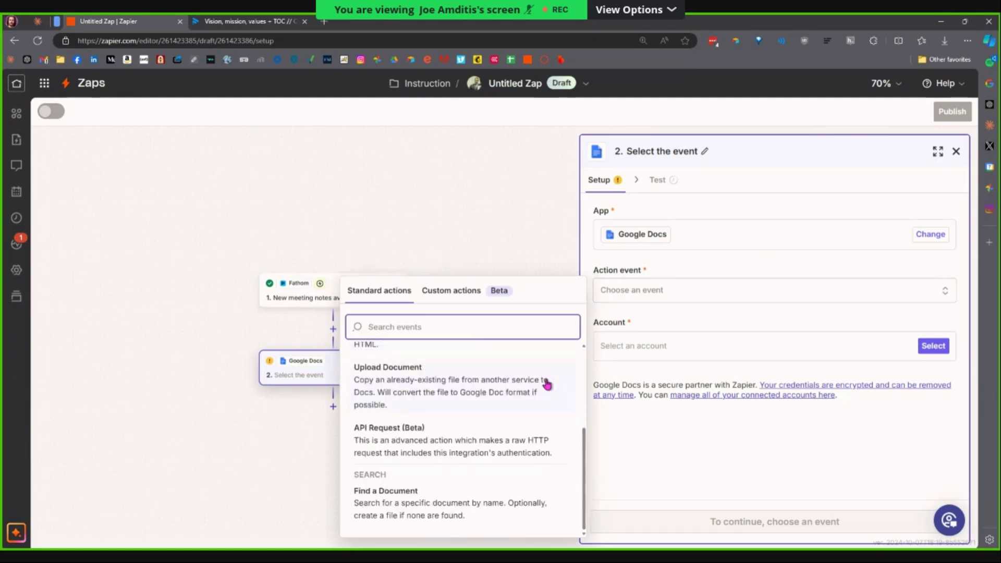
{"action": "scroll", "coordinate": [545, 392], "scroll_direction": "up", "scroll_amount": 3}
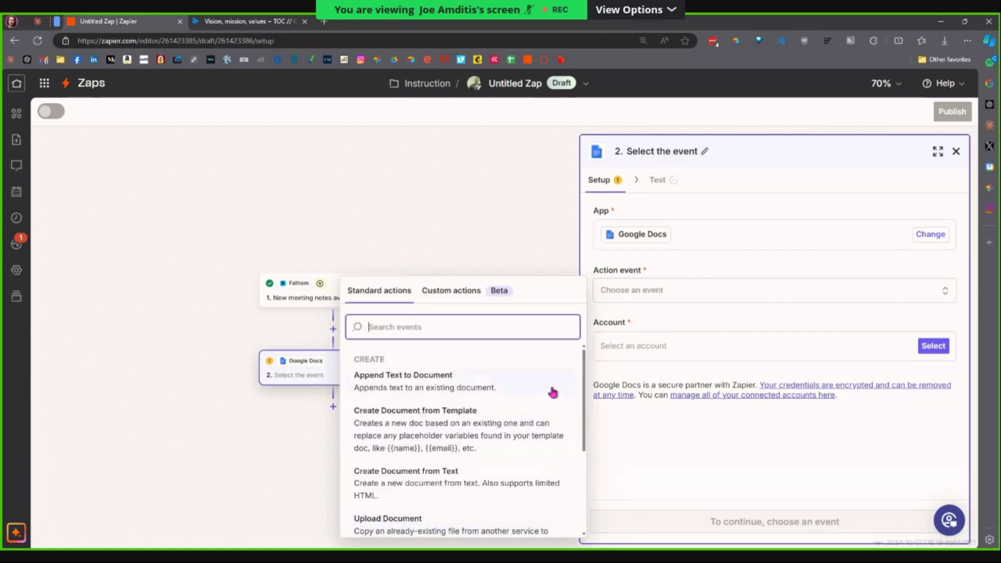
{"action": "scroll", "coordinate": [521, 401], "scroll_direction": "down", "scroll_amount": 3}
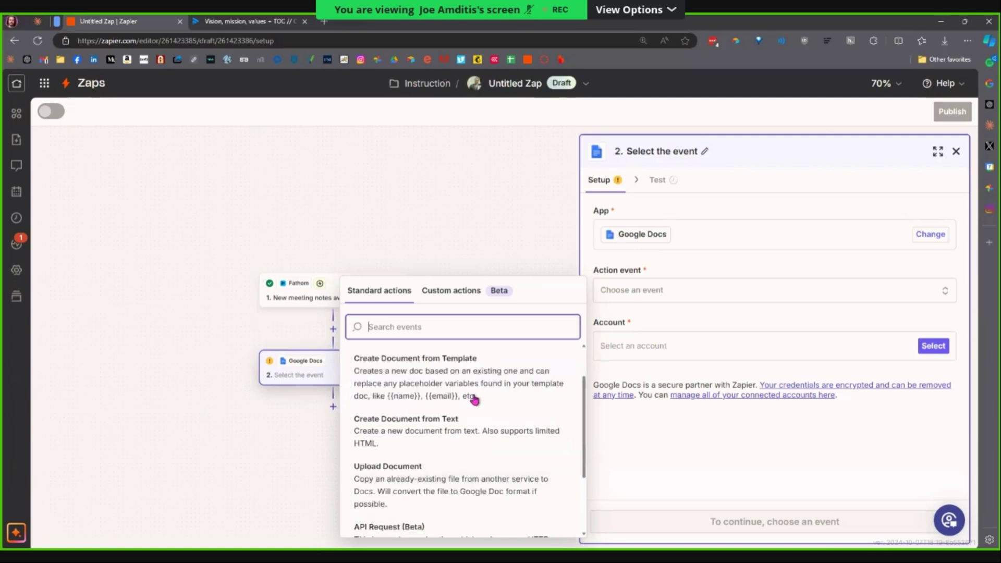
{"action": "scroll", "coordinate": [476, 403], "scroll_direction": "up", "scroll_amount": 3}
{"action": "scroll", "coordinate": [478, 407], "scroll_direction": "down", "scroll_amount": 3}
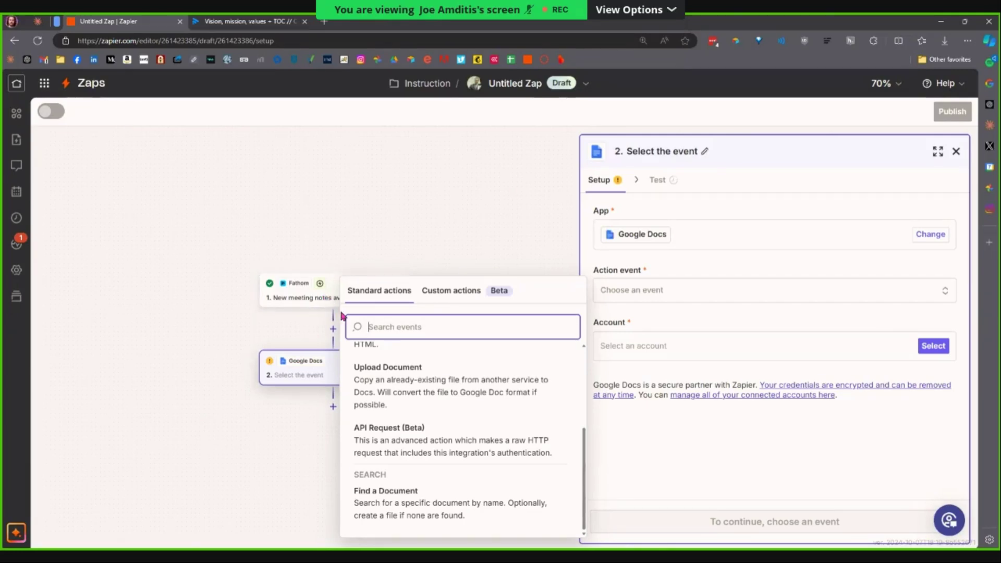
{"action": "scroll", "coordinate": [436, 425], "scroll_direction": "up", "scroll_amount": 3}
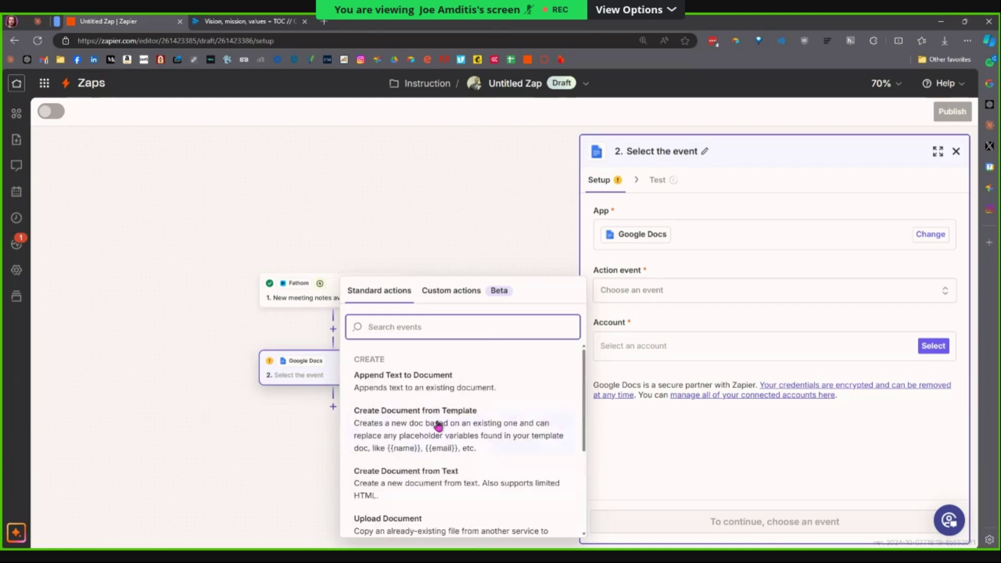
{"action": "left_click", "coordinate": [445, 486]}
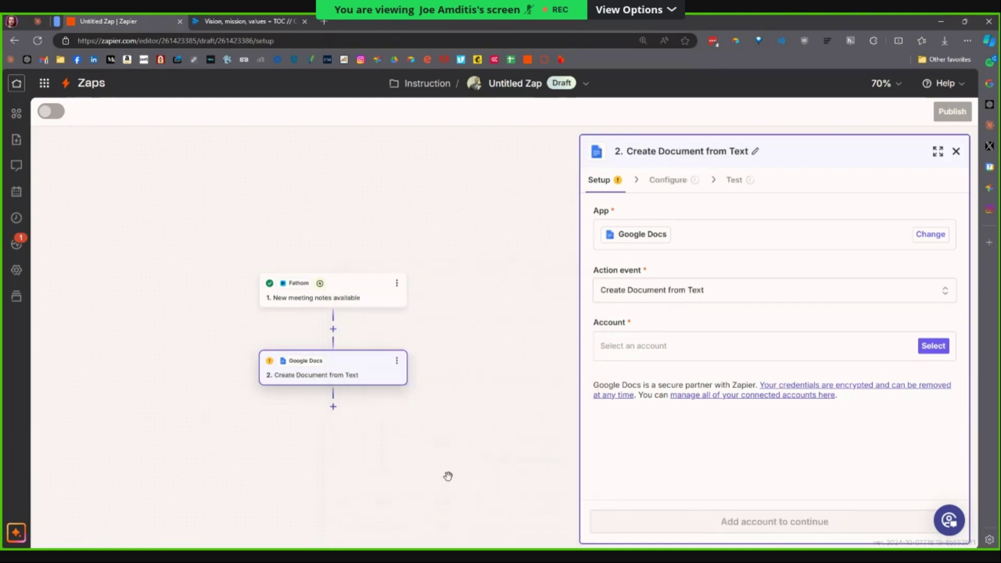
Connect the personal Gmail Google Docs account, test the connection successfully, and continue.
{"action": "left_click", "coordinate": [933, 346]}
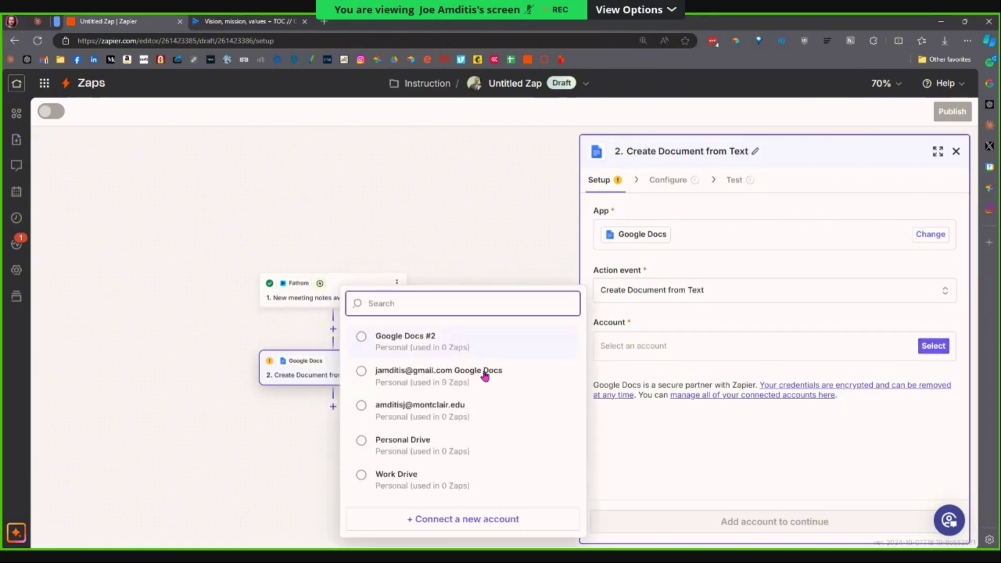
{"action": "left_click", "coordinate": [438, 377]}
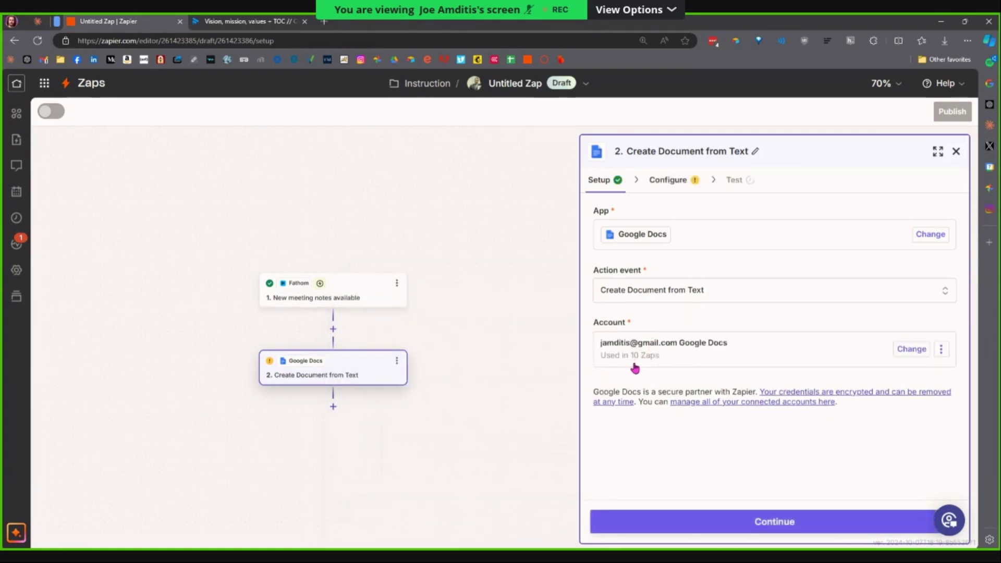
{"action": "left_click", "coordinate": [941, 349]}
{"action": "left_click", "coordinate": [914, 403]}
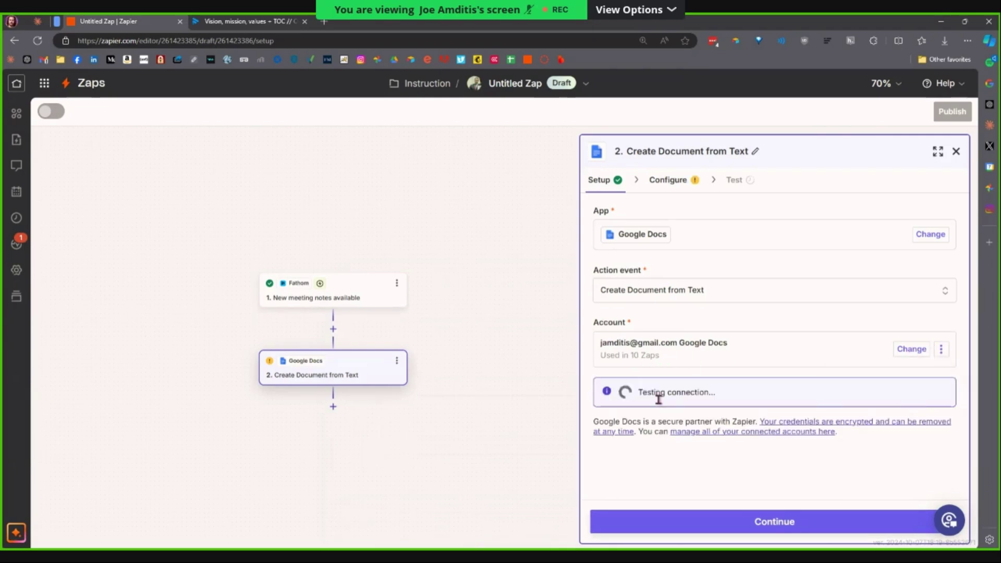
{"action": "left_click", "coordinate": [940, 394]}
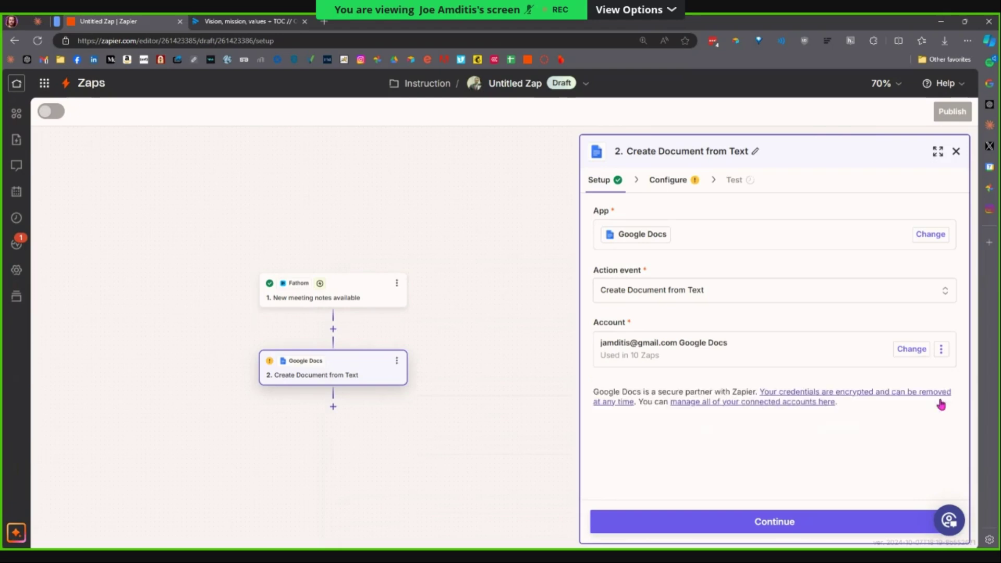
{"action": "left_click", "coordinate": [761, 523]}
{"action": "left_click", "coordinate": [764, 531]}
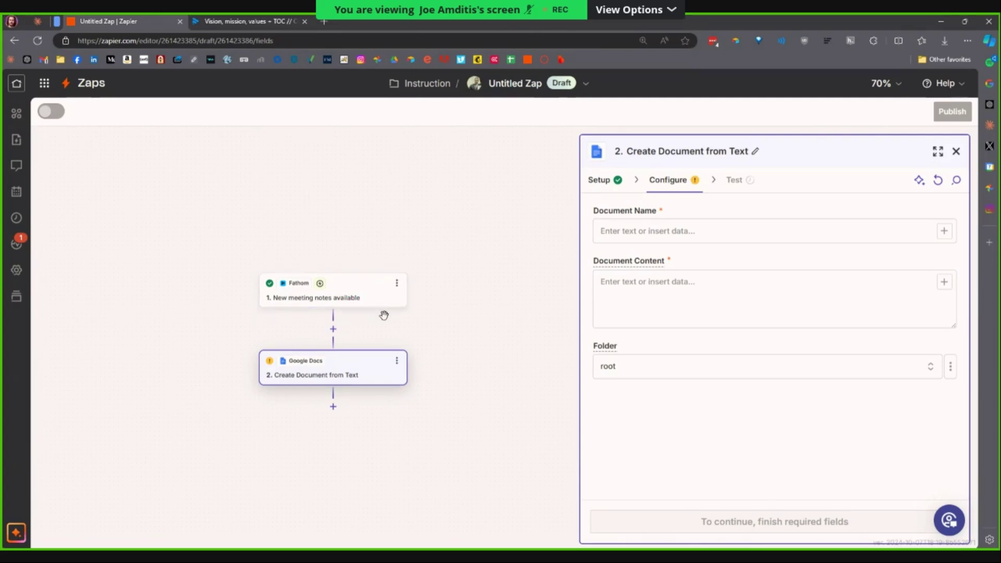
Enter 'Meeting summary' as the Document Name, replacing the first attempt 'Meeting notes'.
{"action": "scroll", "coordinate": [389, 318], "scroll_direction": "up", "scroll_amount": 1}
{"action": "scroll", "coordinate": [433, 347], "scroll_direction": "up", "scroll_amount": 3}
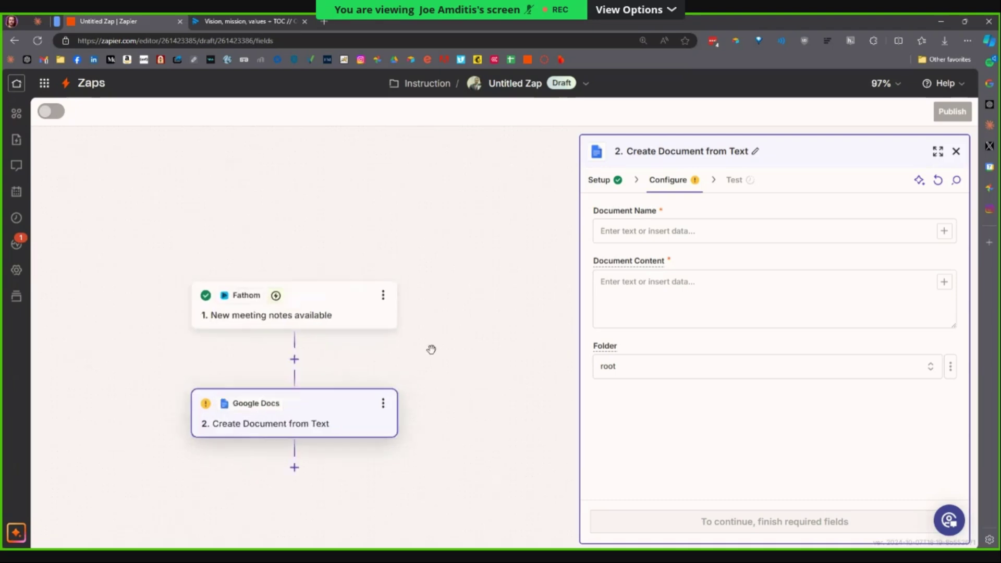
{"action": "scroll", "coordinate": [430, 349], "scroll_direction": "down", "scroll_amount": 1}
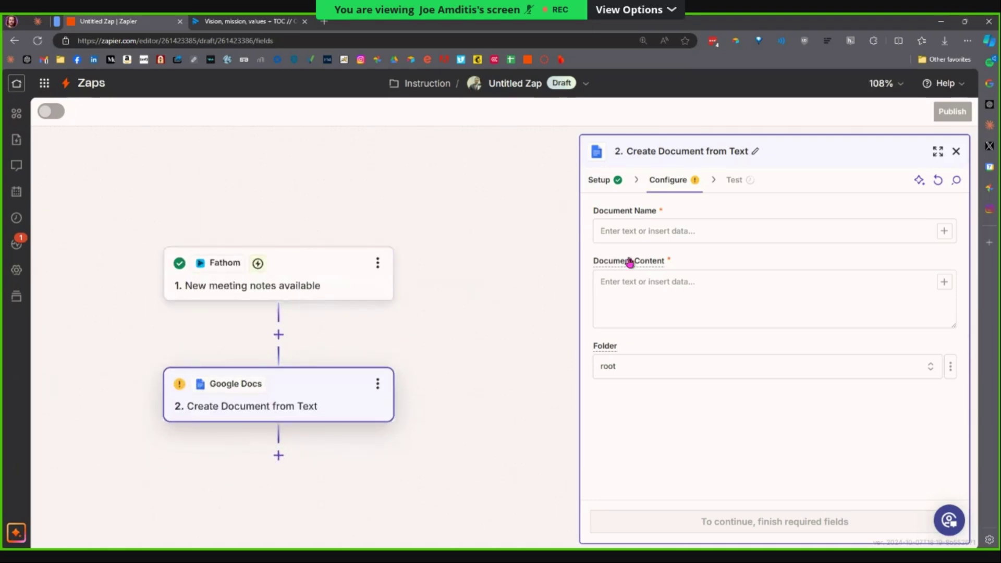
{"action": "left_click", "coordinate": [637, 242]}
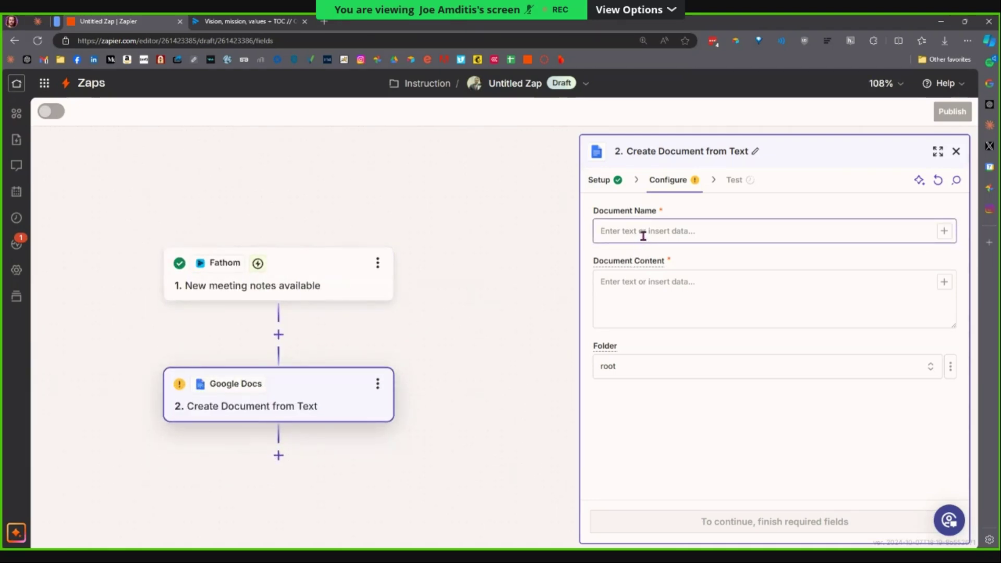
{"action": "left_click", "coordinate": [642, 230]}
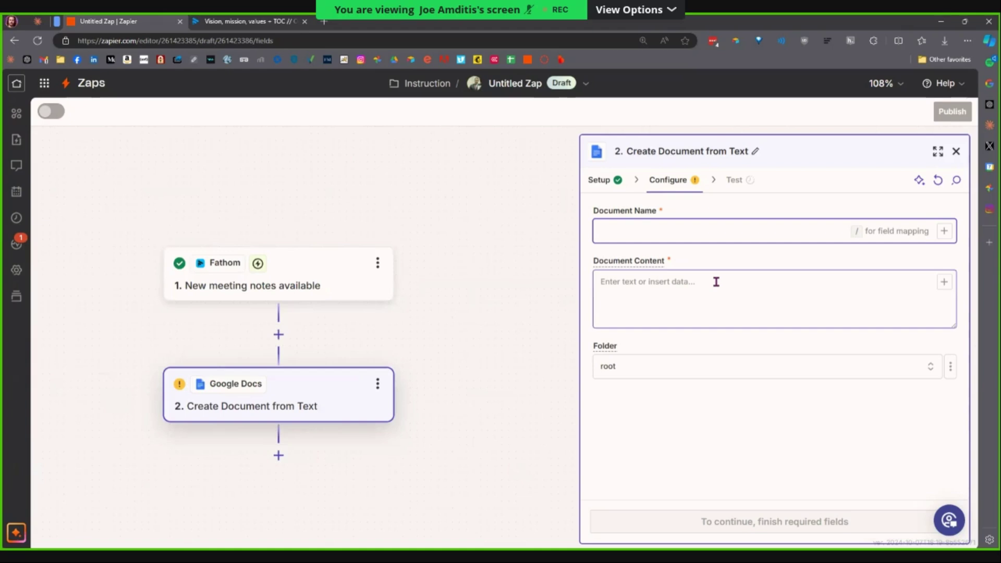
{"action": "type", "text": "Meeting notes"}
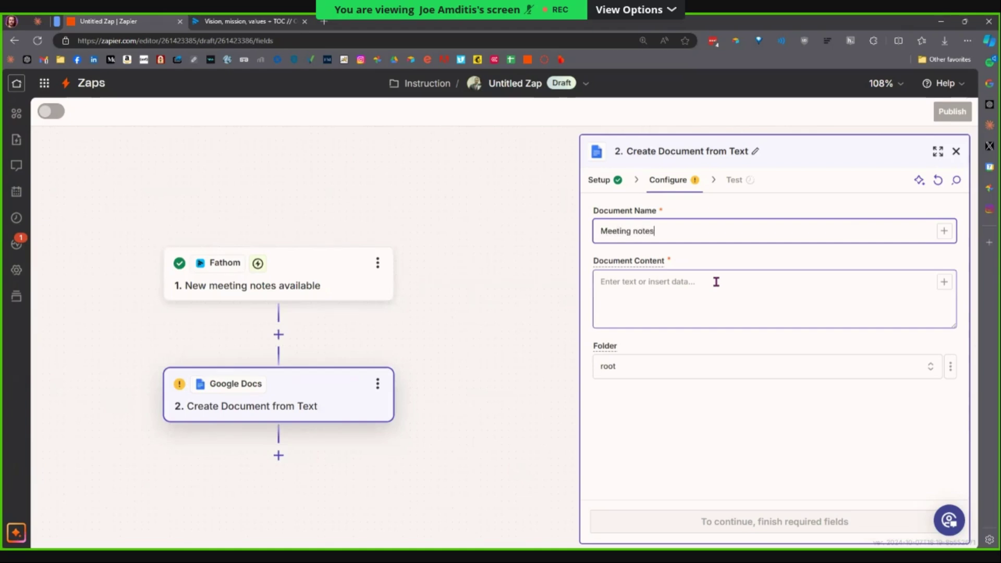
{"action": "key", "text": "BackSpace"}
{"action": "key", "text": "BackSpace"}
{"action": "key", "text": "BackSpace"}
{"action": "key", "text": "BackSpace"}
{"action": "key", "text": "BackSpace"}
{"action": "type", "text": "su"}
{"action": "key", "text": "ctrl+a"}
{"action": "key", "text": "BackSpace"}
{"action": "type", "text": "Meeting summary"}
Insert the Fathom Meeting Title field after 'Meeting summary:' in the Document Name.
{"action": "left_click", "coordinate": [945, 236]}
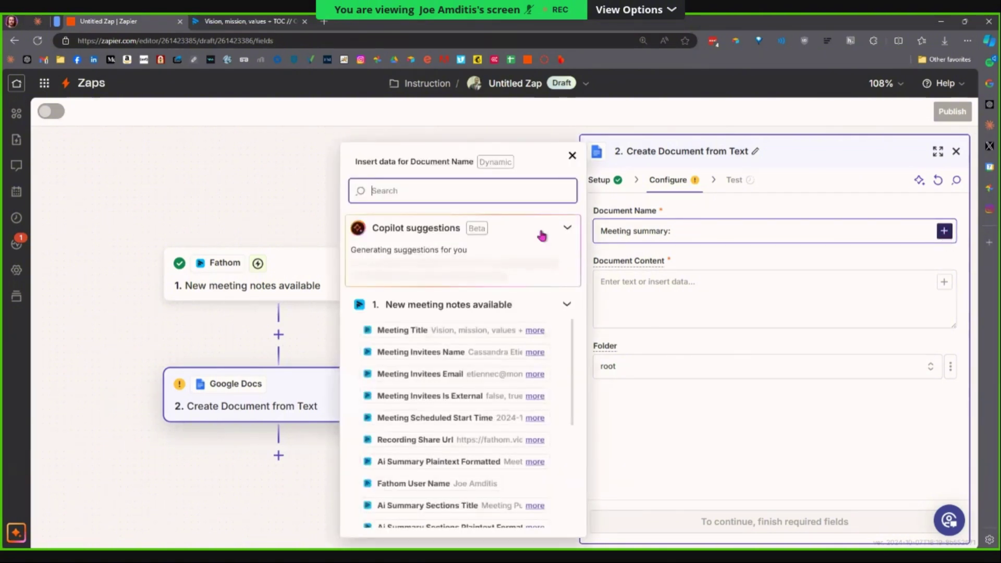
{"action": "left_click", "coordinate": [569, 233]}
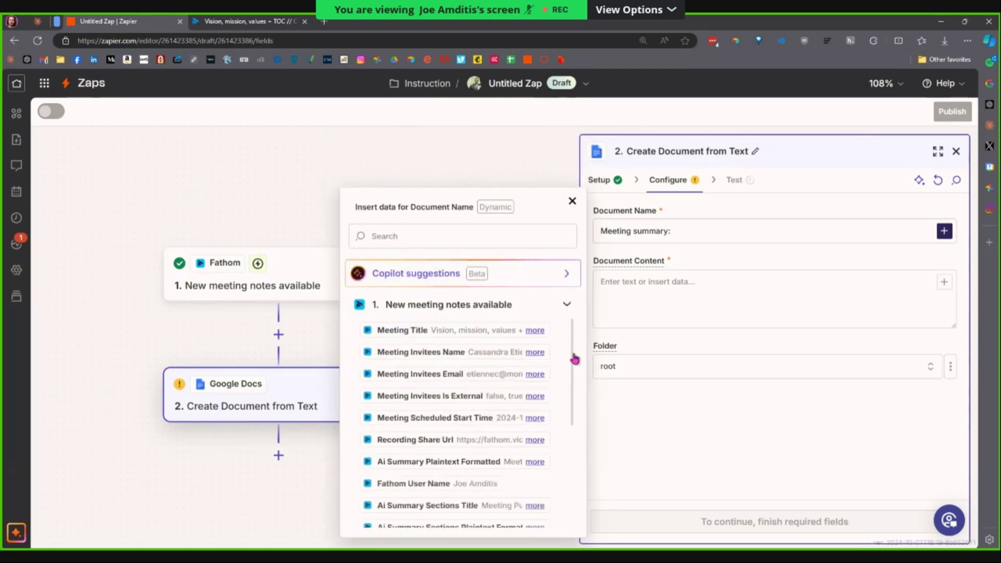
{"action": "left_click_drag", "start_coordinate": [574, 350], "coordinate": [580, 490]}
{"action": "scroll", "coordinate": [475, 407], "scroll_direction": "down", "scroll_amount": 4}
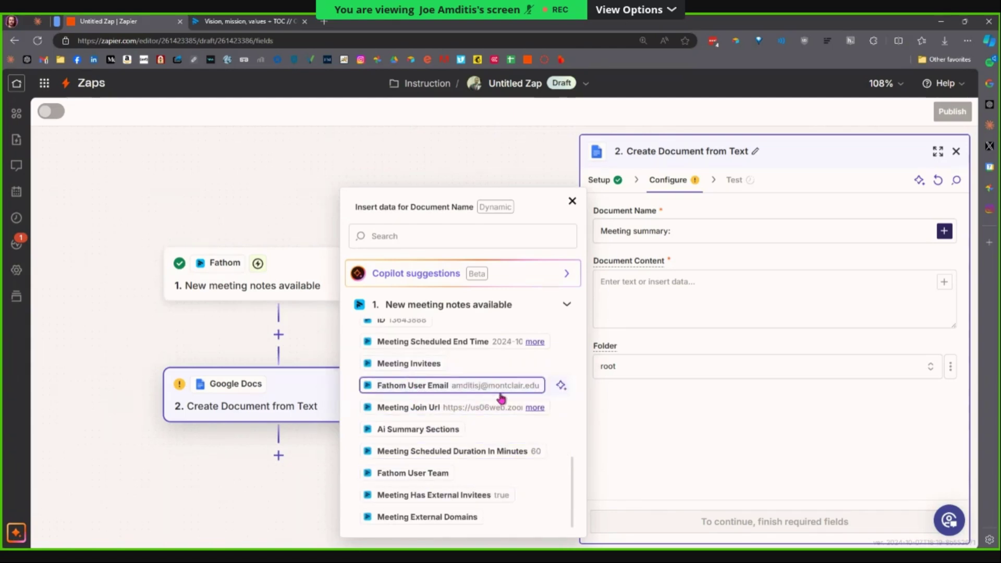
{"action": "left_click", "coordinate": [535, 347]}
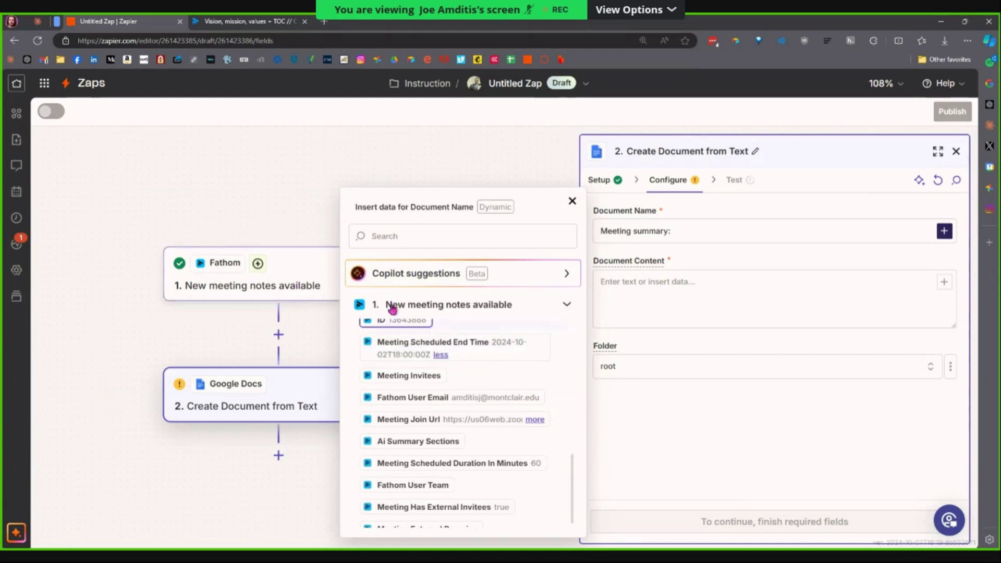
{"action": "scroll", "coordinate": [459, 404], "scroll_direction": "up", "scroll_amount": 10}
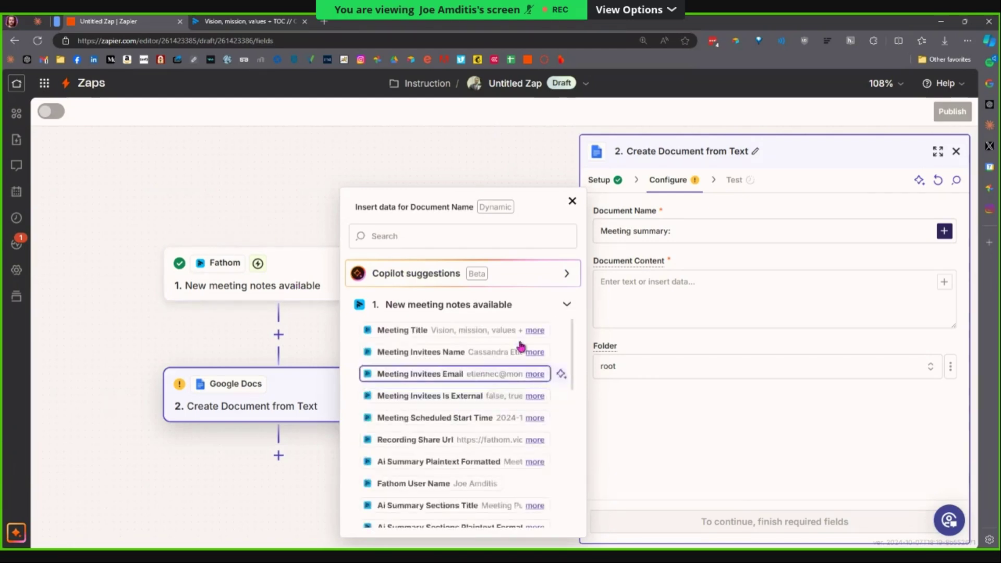
{"action": "left_click", "coordinate": [535, 331]}
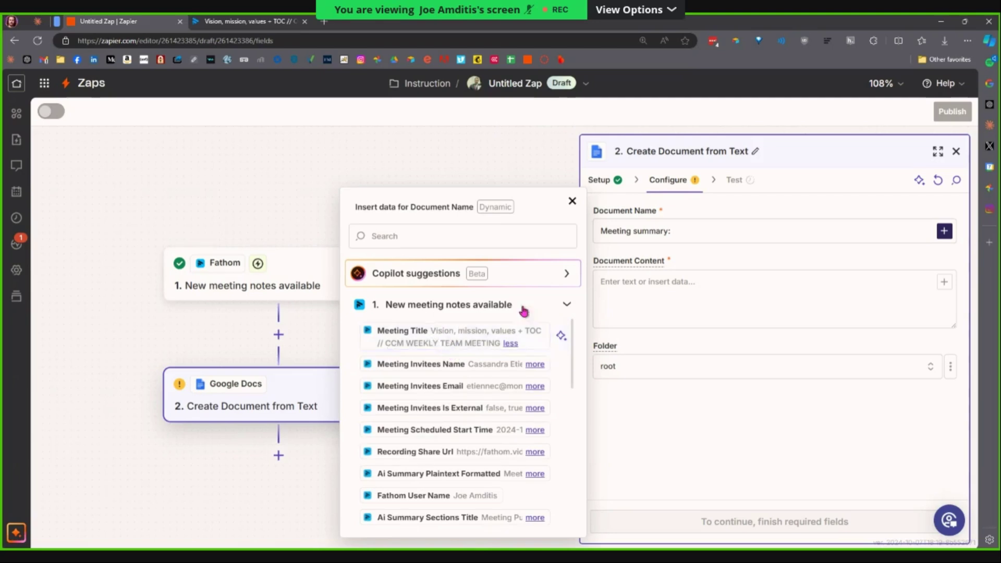
{"action": "left_click", "coordinate": [496, 339]}
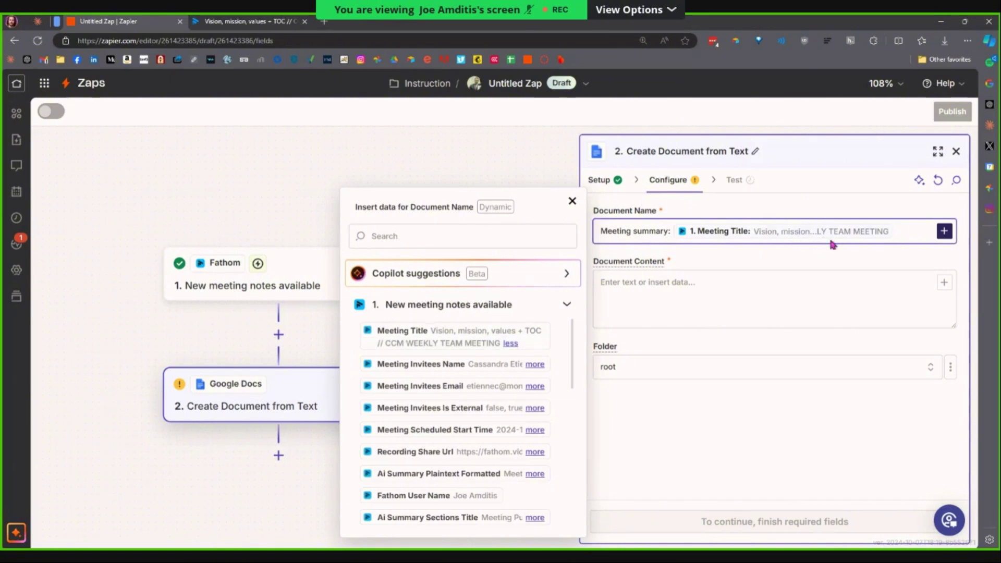
{"action": "left_click", "coordinate": [791, 290]}
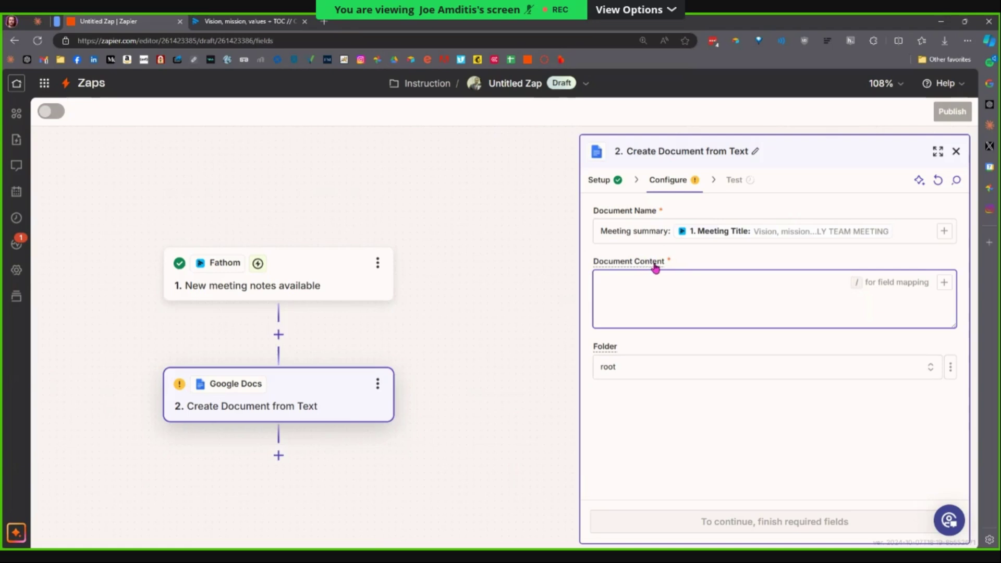
Put the Meeting Title between <b></b> tags in Document Content, then change the tags to h2.
{"action": "mouse_move", "coordinate": [658, 269]}
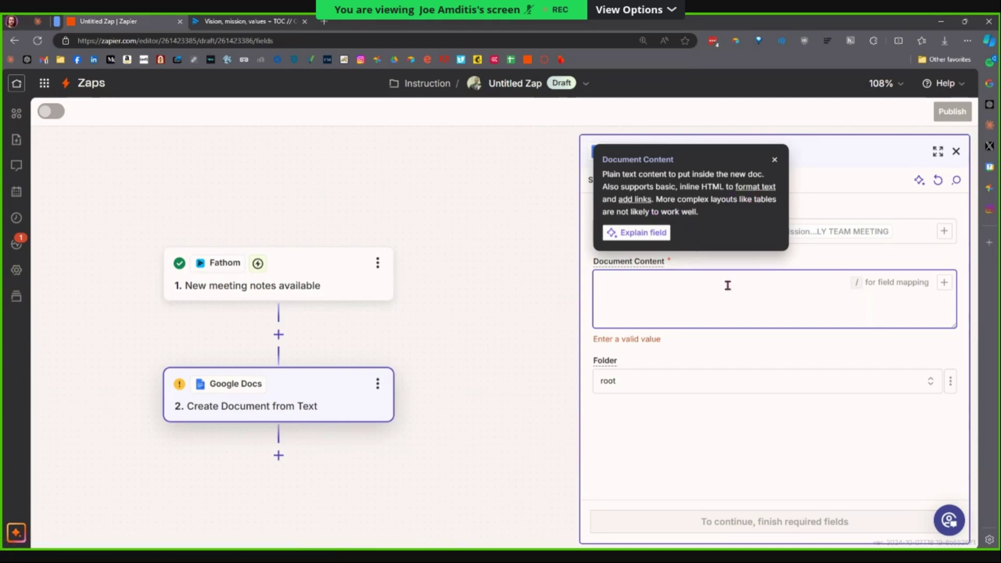
{"action": "left_click", "coordinate": [774, 159]}
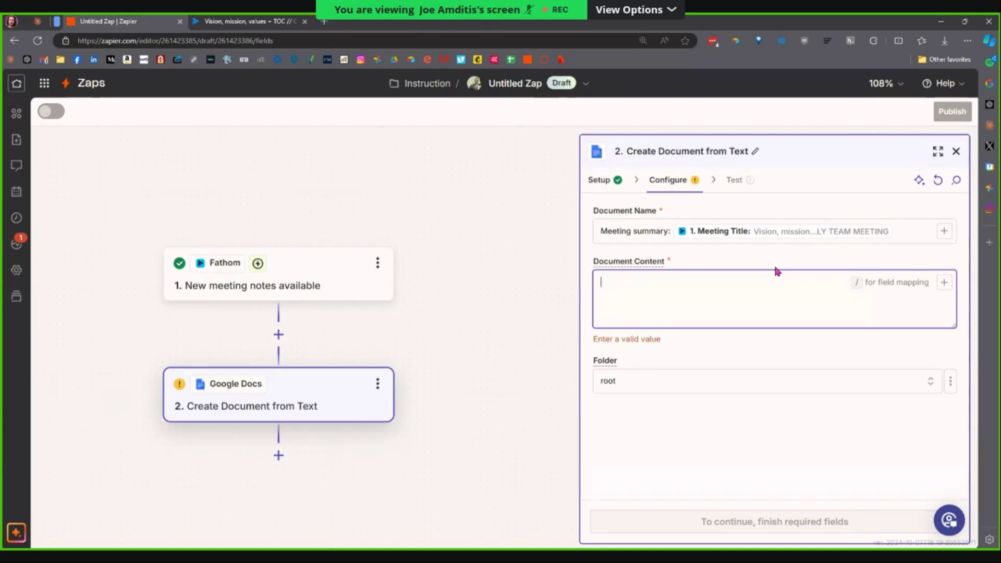
{"action": "type", "text": "<b></b>"}
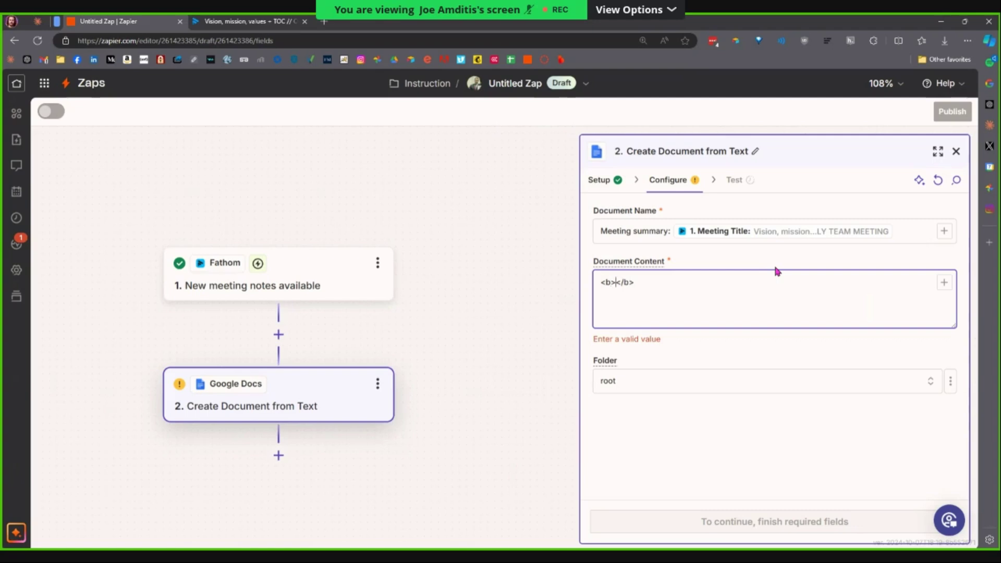
{"action": "left_click", "coordinate": [944, 283]}
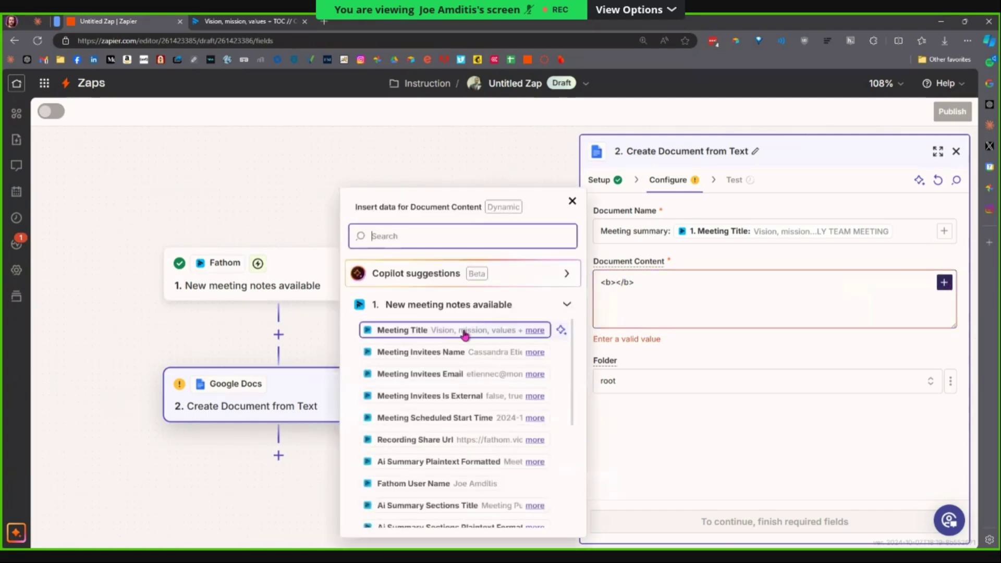
{"action": "left_click", "coordinate": [459, 336]}
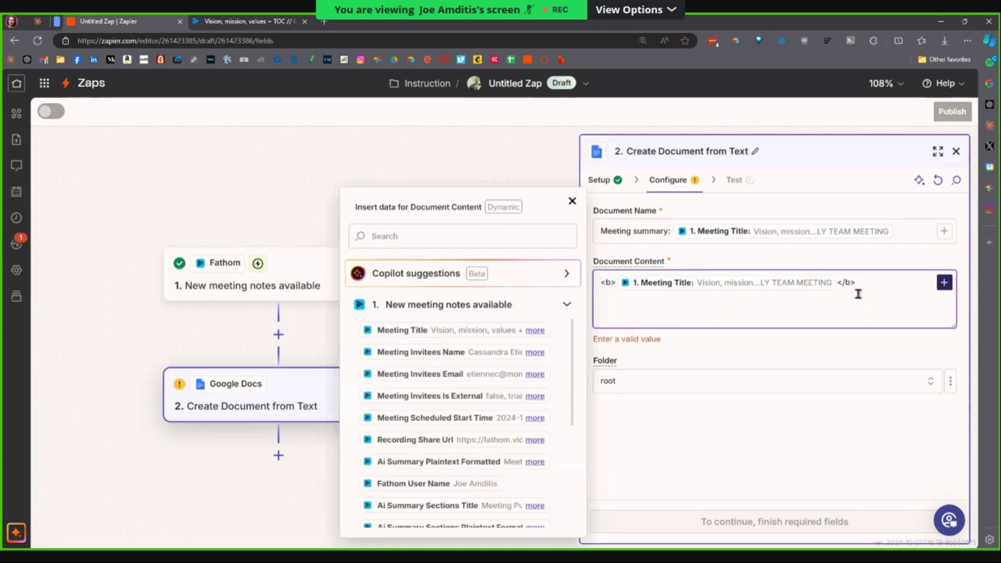
{"action": "left_click", "coordinate": [573, 202]}
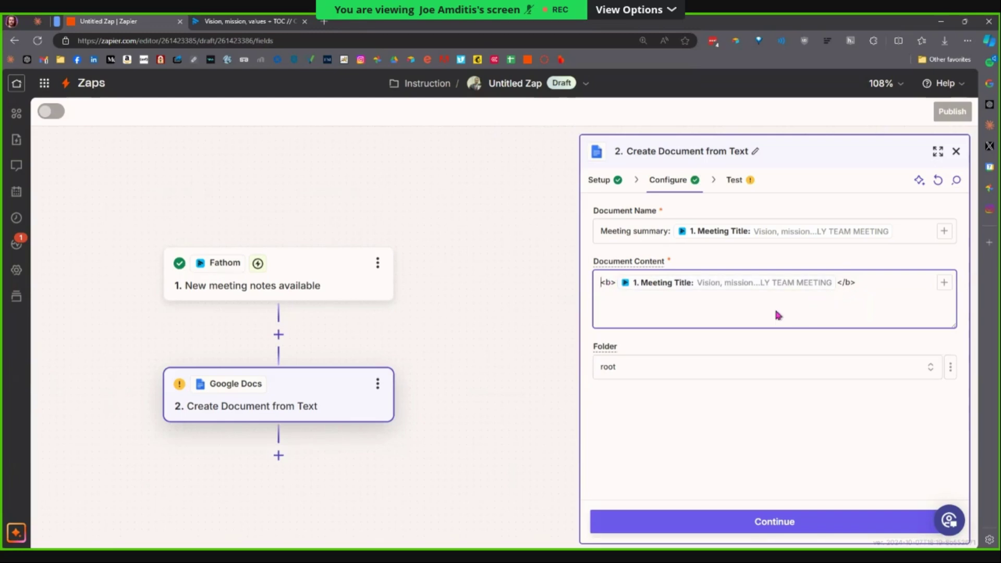
{"action": "left_click", "coordinate": [610, 282]}
{"action": "key", "text": "BackSpace"}
{"action": "type", "text": "h2"}
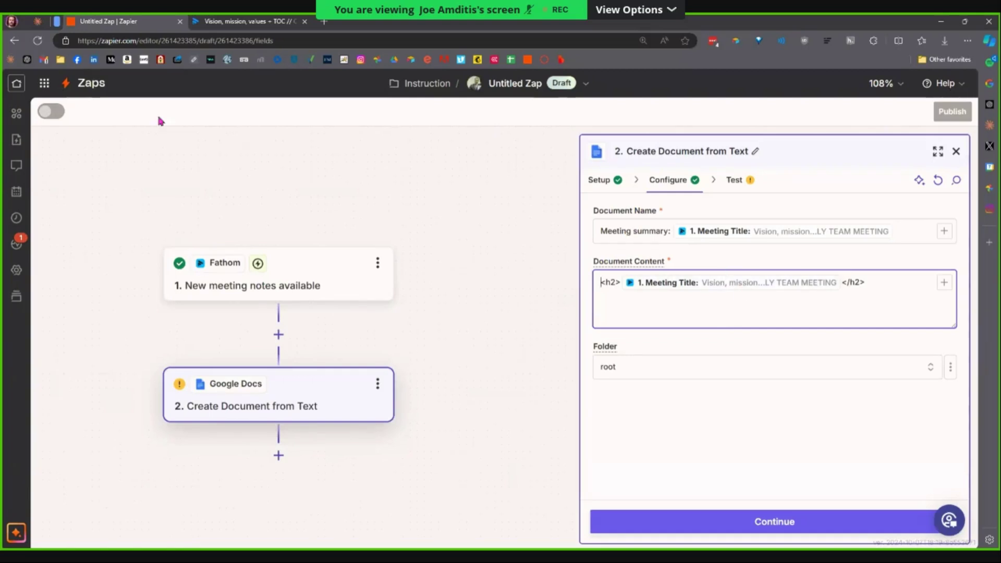
Open a new Google Doc in a new browser tab via docs.new.
{"action": "left_click", "coordinate": [38, 21]}
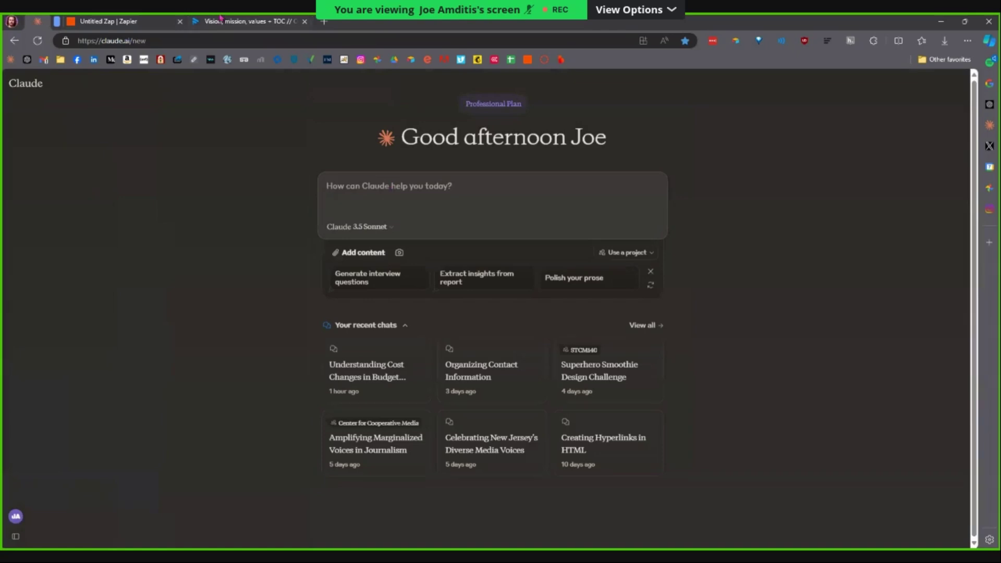
{"action": "key", "text": "ctrl+t"}
{"action": "type", "text": "docs.new"}
{"action": "key", "text": "Return"}
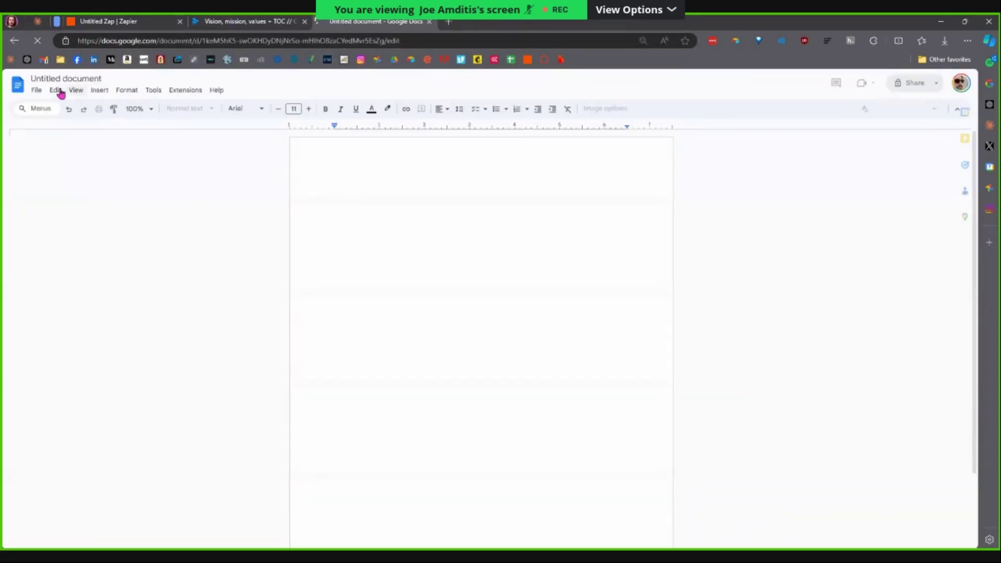
Copy all text of the South Plainfield candidate profile, close it, and type 'Format this' in Claude.
{"action": "left_click", "coordinate": [17, 84]}
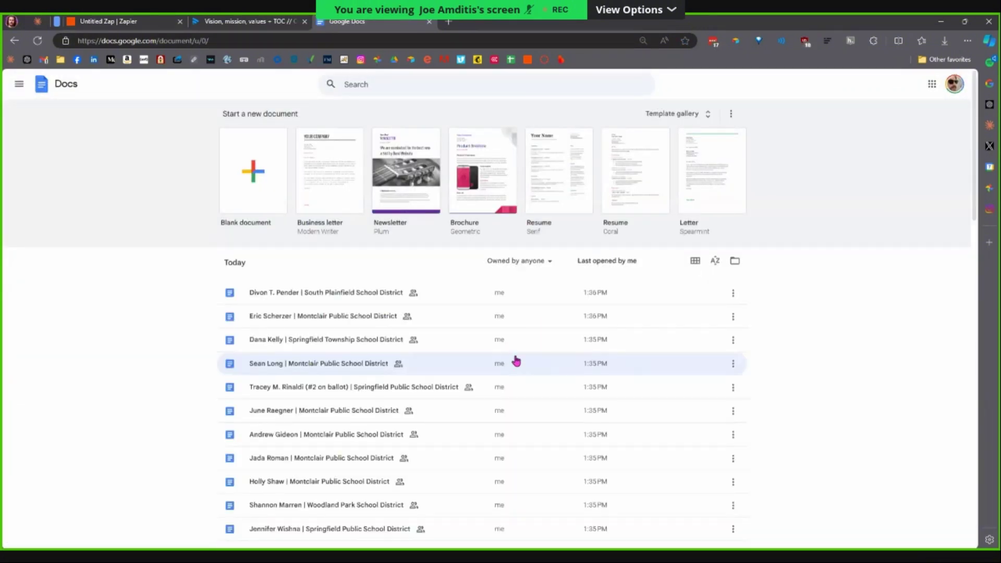
{"action": "left_click", "coordinate": [327, 296]}
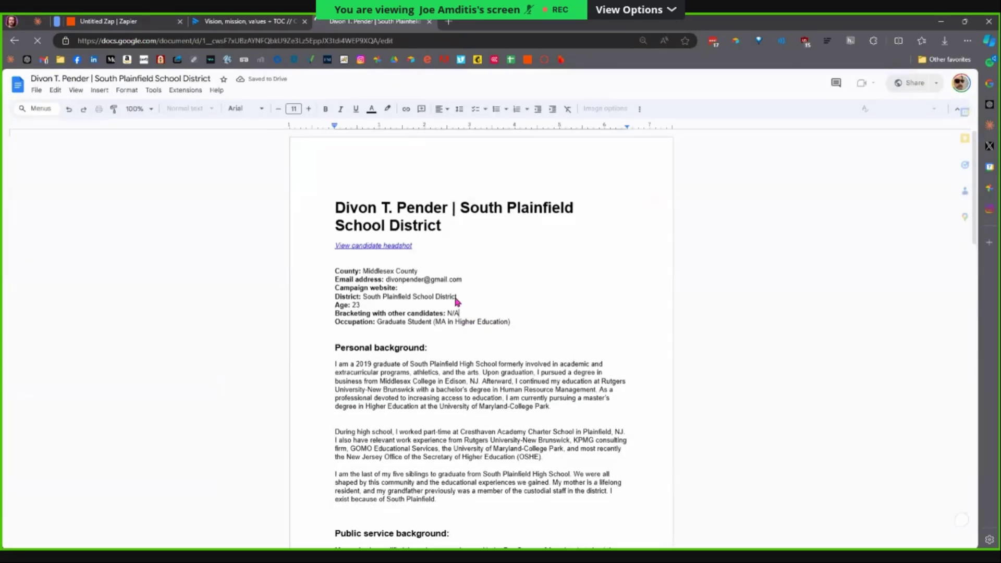
{"action": "key", "text": "ctrl+a"}
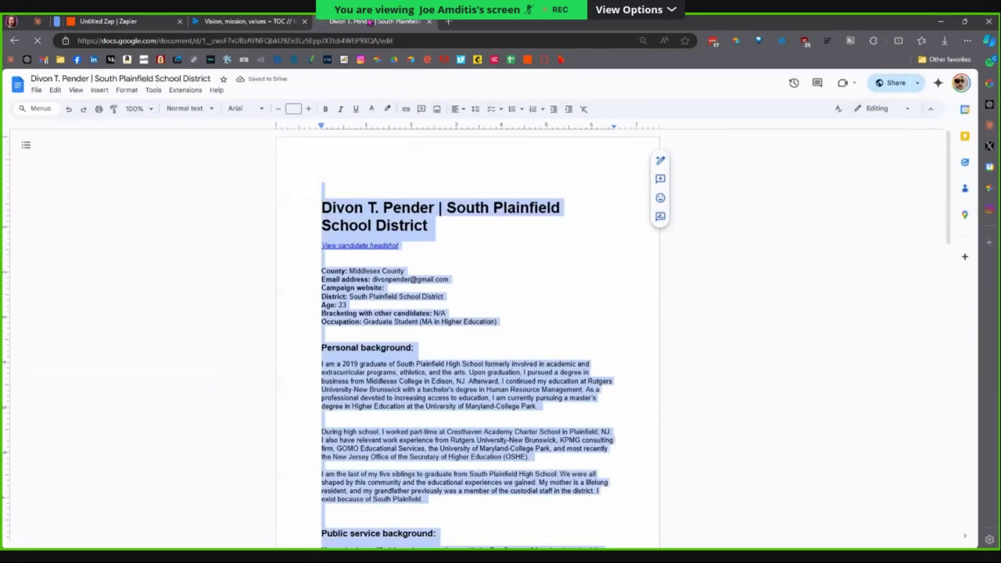
{"action": "middle_click", "coordinate": [365, 23]}
{"action": "type", "text": "Format this text in HTML:"}
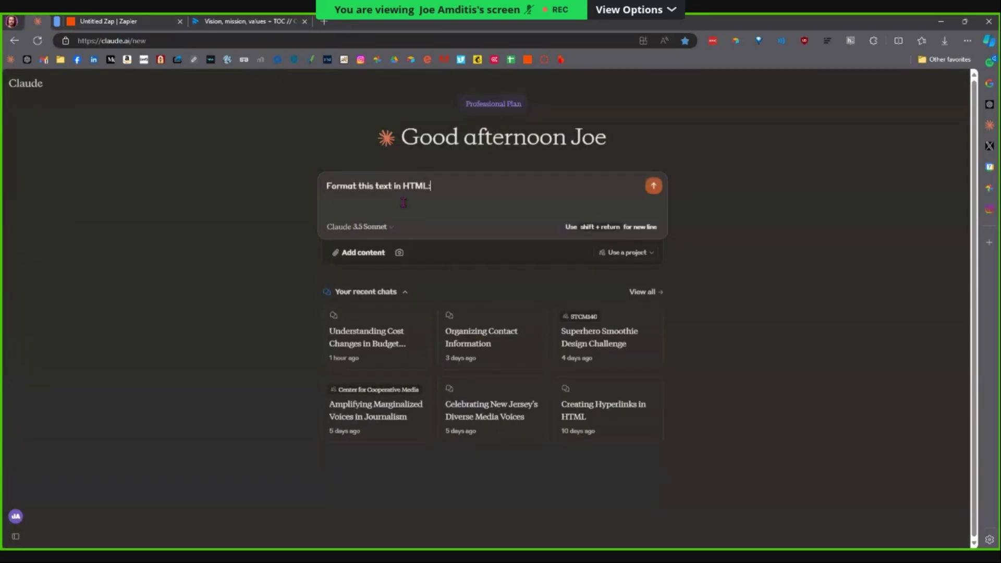
Paste the candidate profile under the prompt, send it, and review Claude's HTML output.
{"action": "key", "text": "shift+Return"}
{"action": "key", "text": "ctrl+v"}
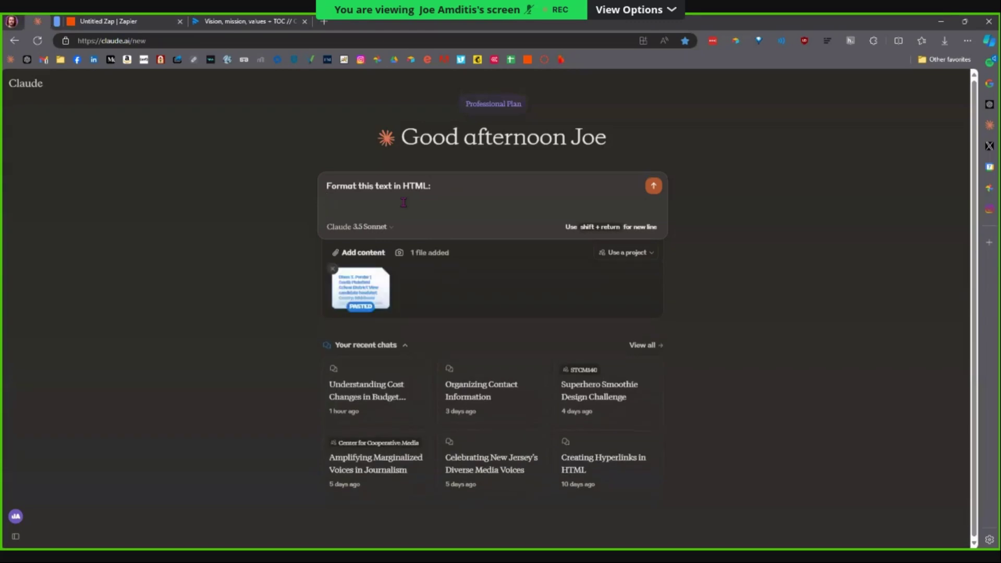
{"action": "key", "text": "Return"}
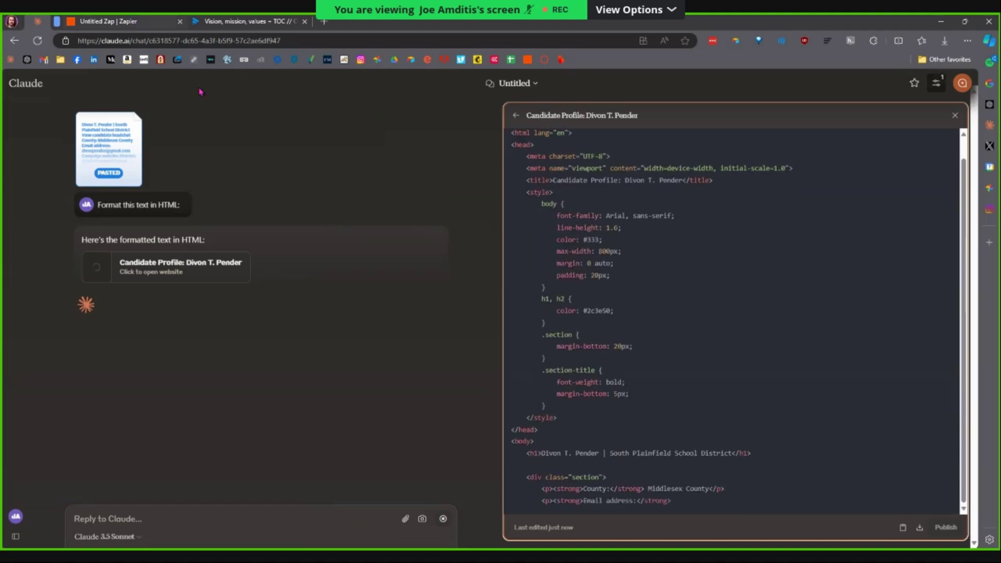
{"action": "left_click", "coordinate": [134, 22]}
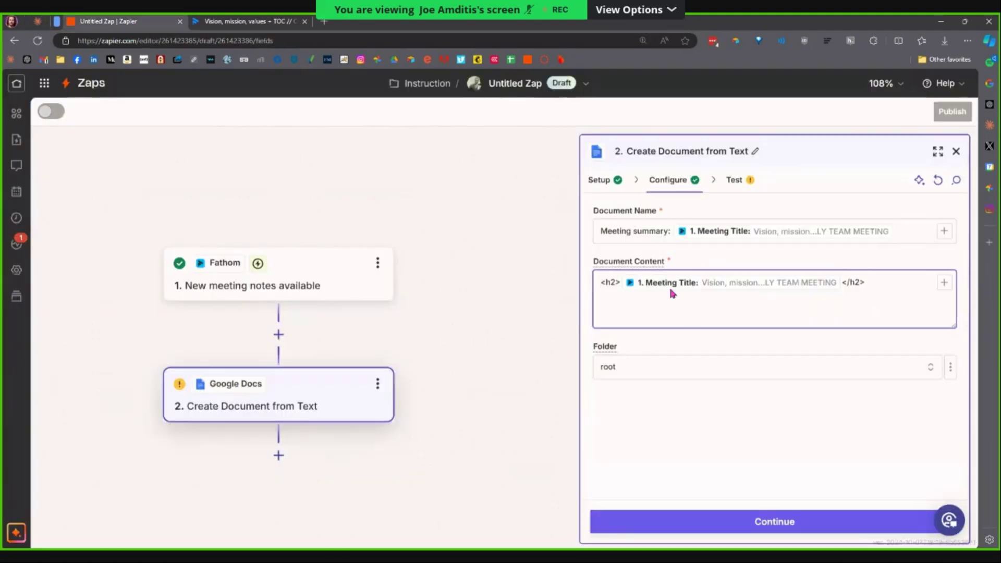
{"action": "left_click", "coordinate": [38, 21]}
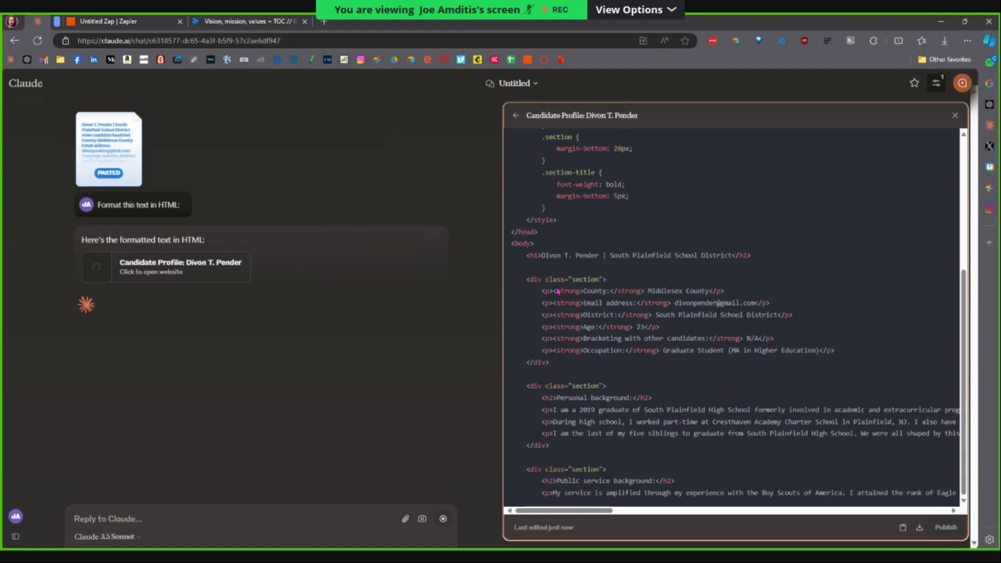
{"action": "left_click", "coordinate": [125, 21]}
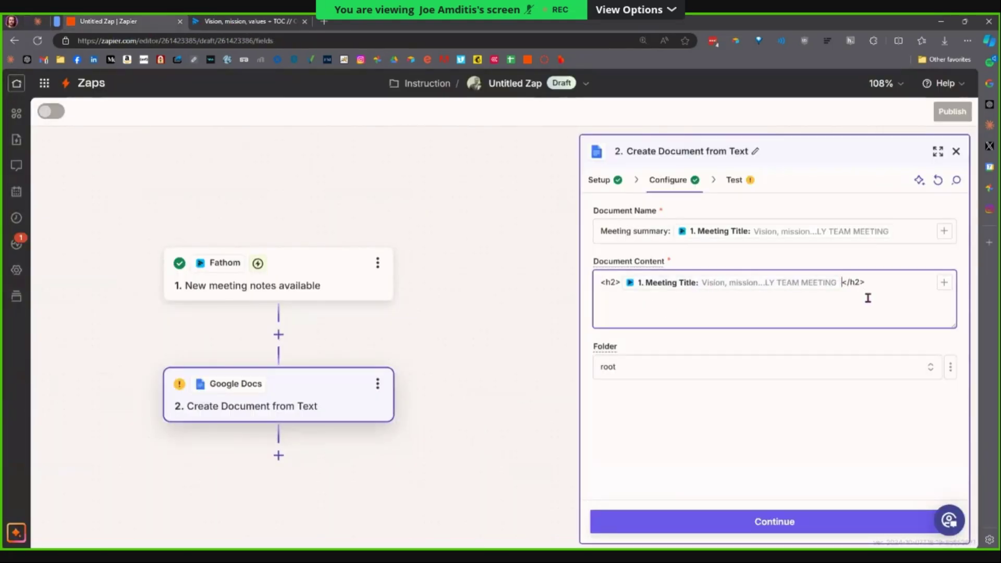
Re-insert the Meeting Title in Document Content and change its heading tags from h2 to h1.
{"action": "key", "text": "BackSpace"}
{"action": "left_click", "coordinate": [945, 282]}
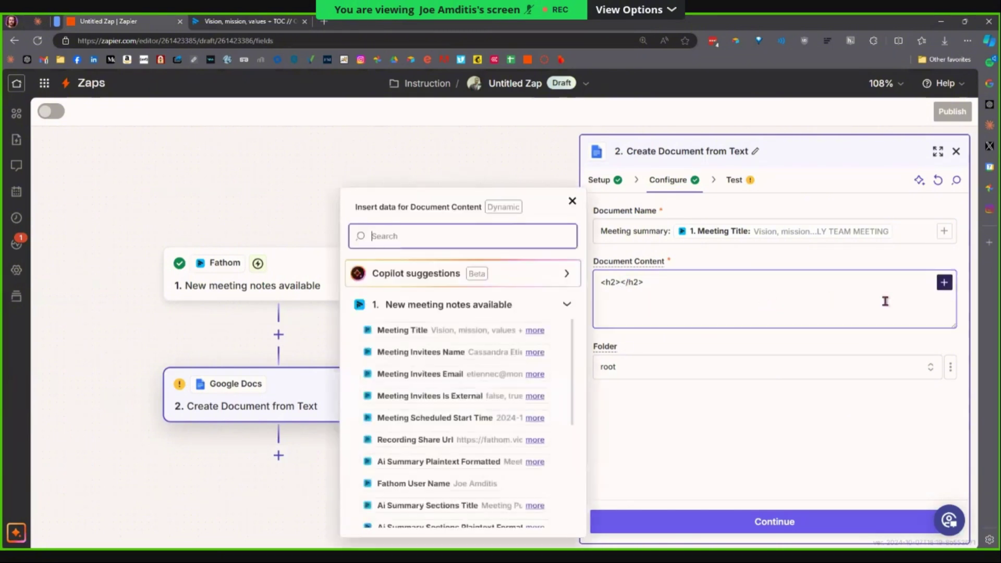
{"action": "left_click", "coordinate": [504, 334]}
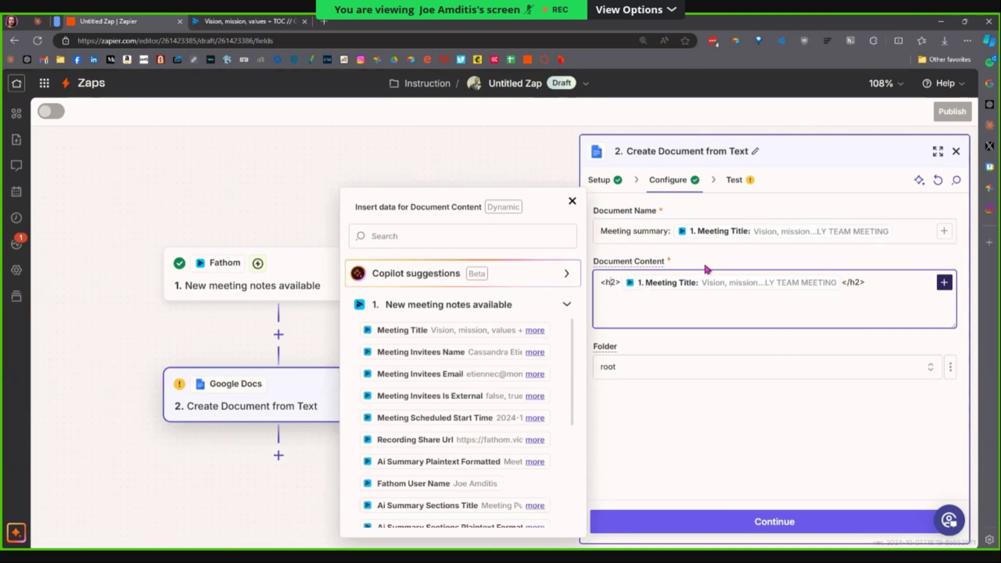
{"action": "key", "text": "Delete"}
{"action": "type", "text": "1"}
{"action": "key", "text": "End"}
{"action": "key", "text": "Left"}
{"action": "key", "text": "Left"}
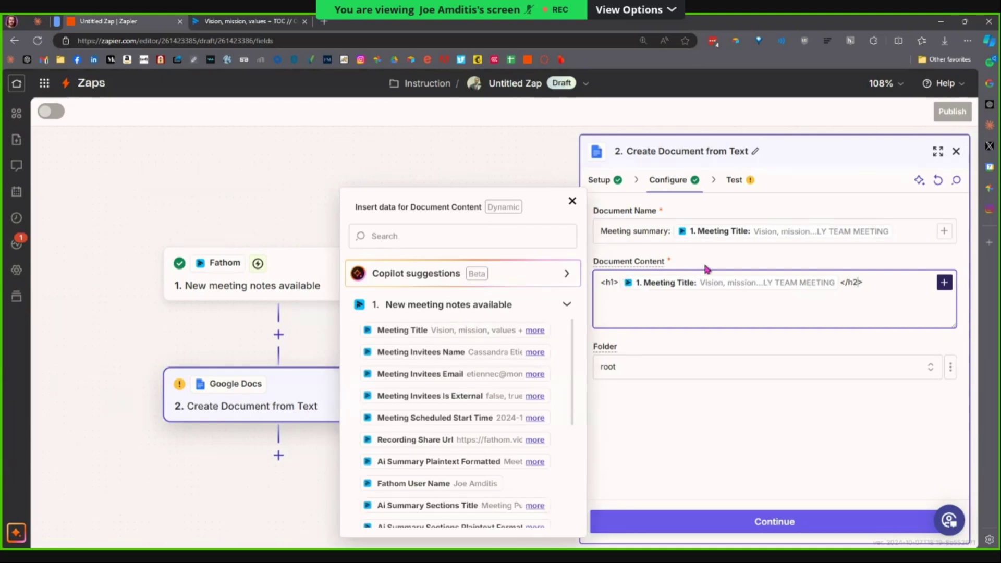
{"action": "key", "text": "BackSpace"}
{"action": "type", "text": "1"}
{"action": "left_click", "coordinate": [885, 284]}
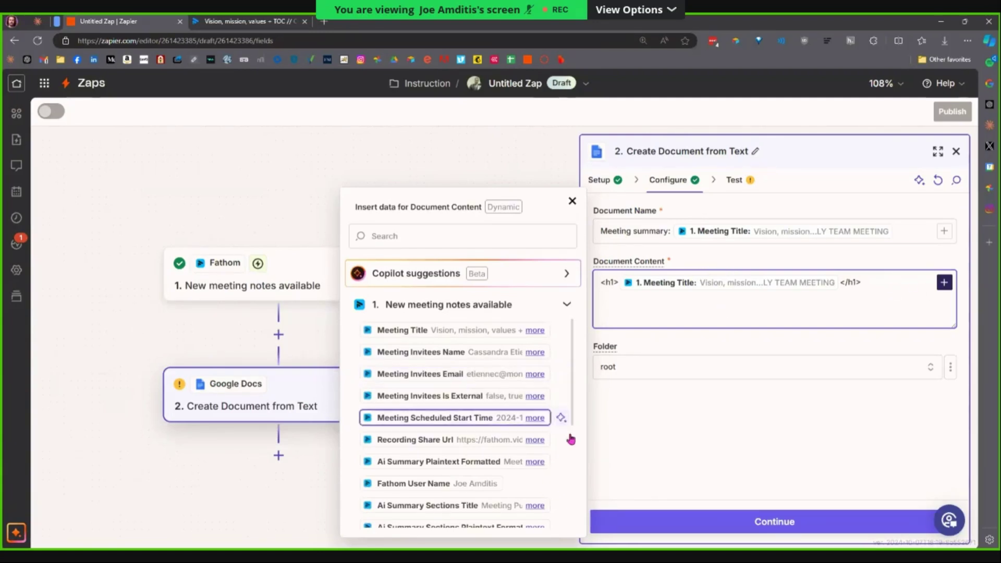
Replace the leftover <p></p> on line two with AI Summary Sections Html Formatted.
{"action": "scroll", "coordinate": [558, 448], "scroll_direction": "down", "scroll_amount": 1}
{"action": "mouse_move", "coordinate": [533, 419]}
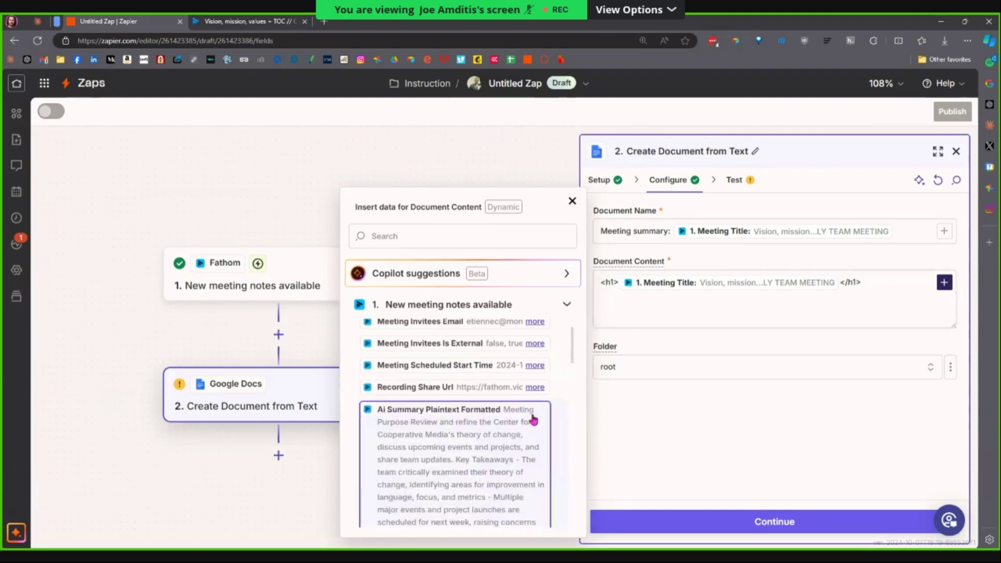
{"action": "scroll", "coordinate": [542, 424], "scroll_direction": "down", "scroll_amount": 1}
{"action": "scroll", "coordinate": [537, 417], "scroll_direction": "up", "scroll_amount": 2}
{"action": "scroll", "coordinate": [547, 429], "scroll_direction": "down", "scroll_amount": 2}
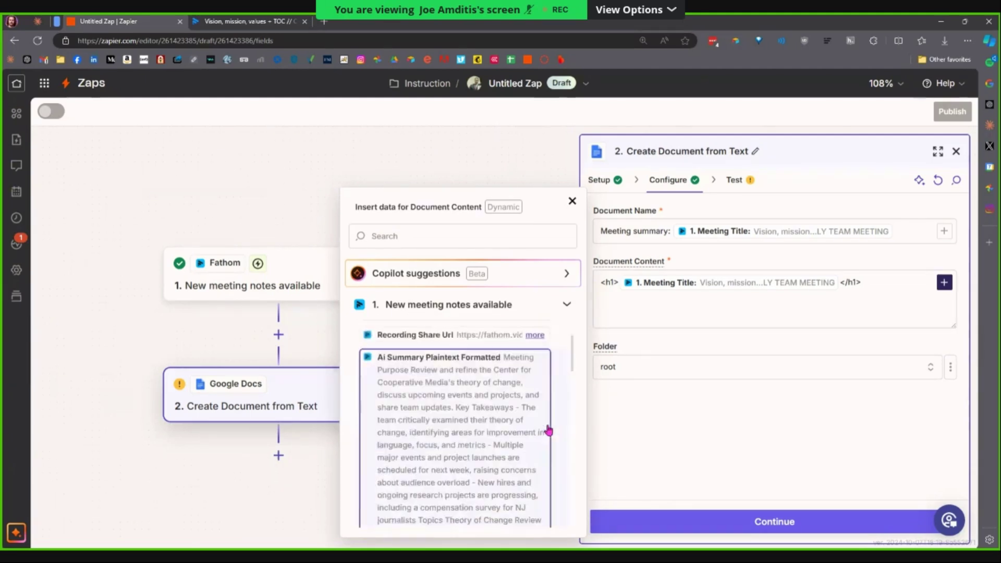
{"action": "scroll", "coordinate": [549, 430], "scroll_direction": "down", "scroll_amount": 3}
{"action": "scroll", "coordinate": [545, 433], "scroll_direction": "down", "scroll_amount": 5}
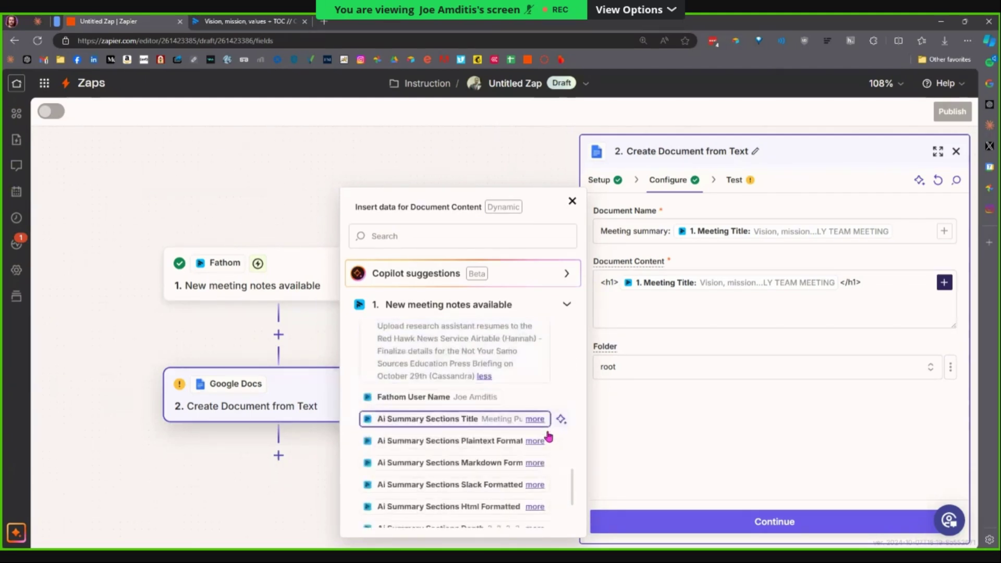
{"action": "left_click", "coordinate": [535, 403]}
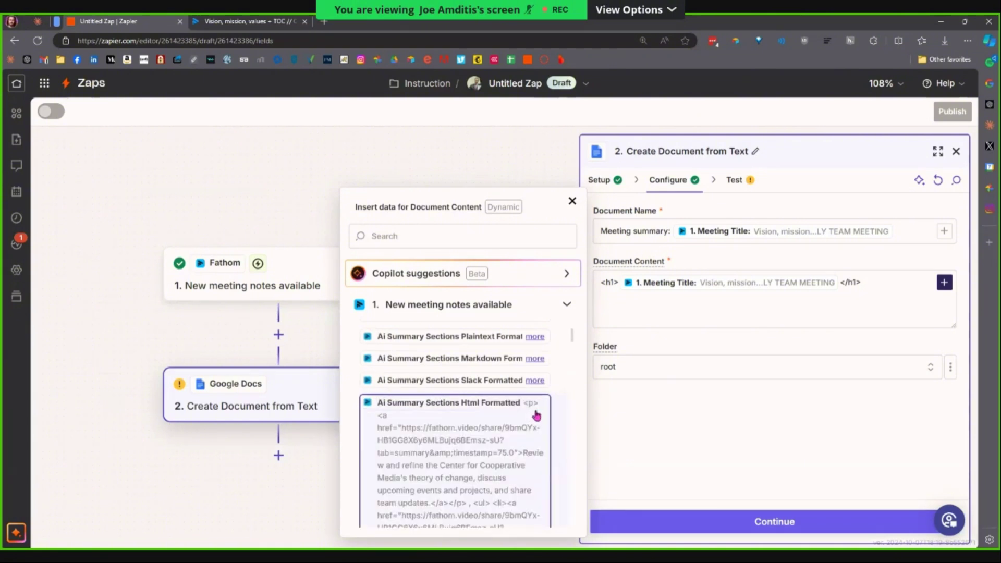
{"action": "left_click", "coordinate": [625, 307]}
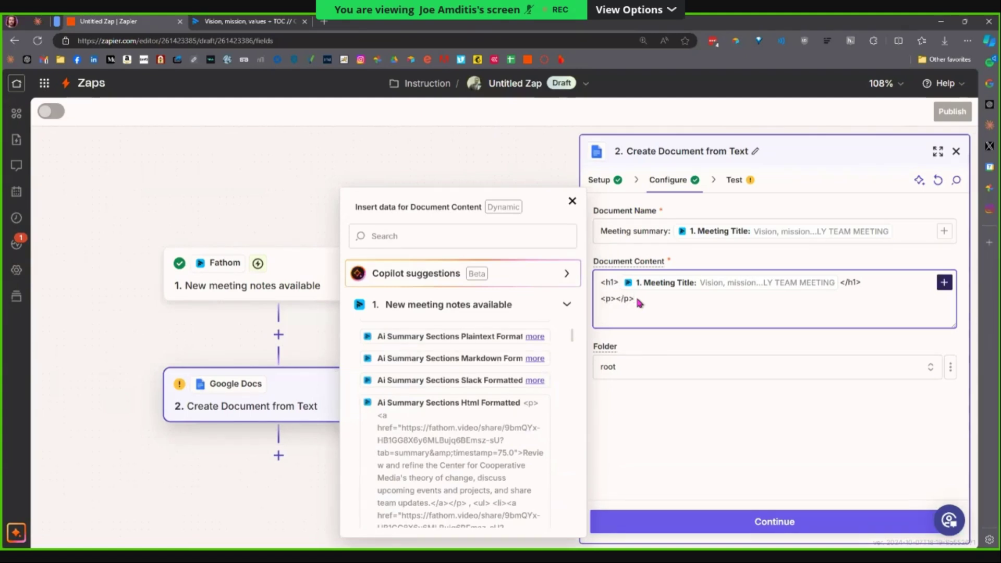
{"action": "key", "text": "shift+Home"}
{"action": "key", "text": "BackSpace"}
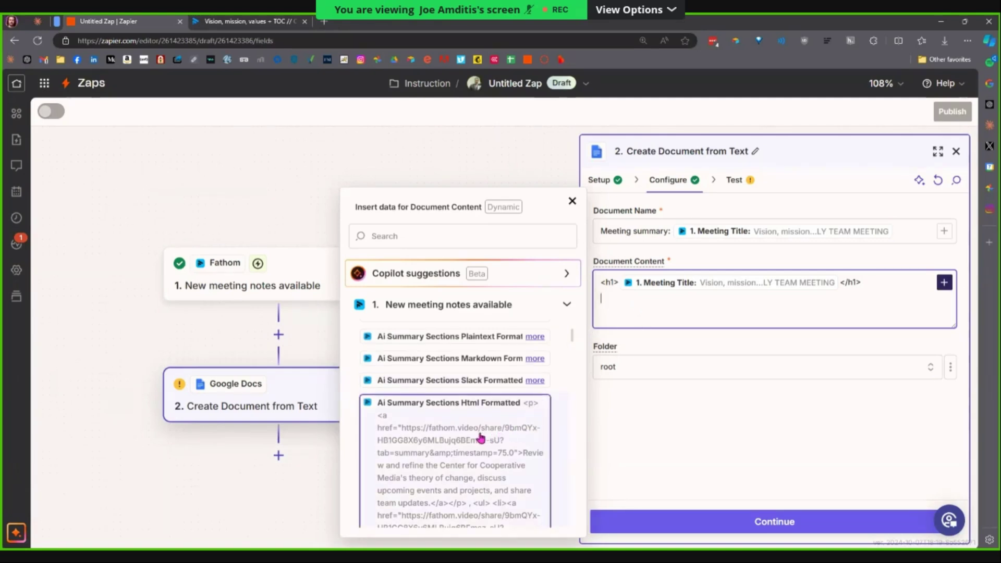
{"action": "left_click", "coordinate": [481, 438]}
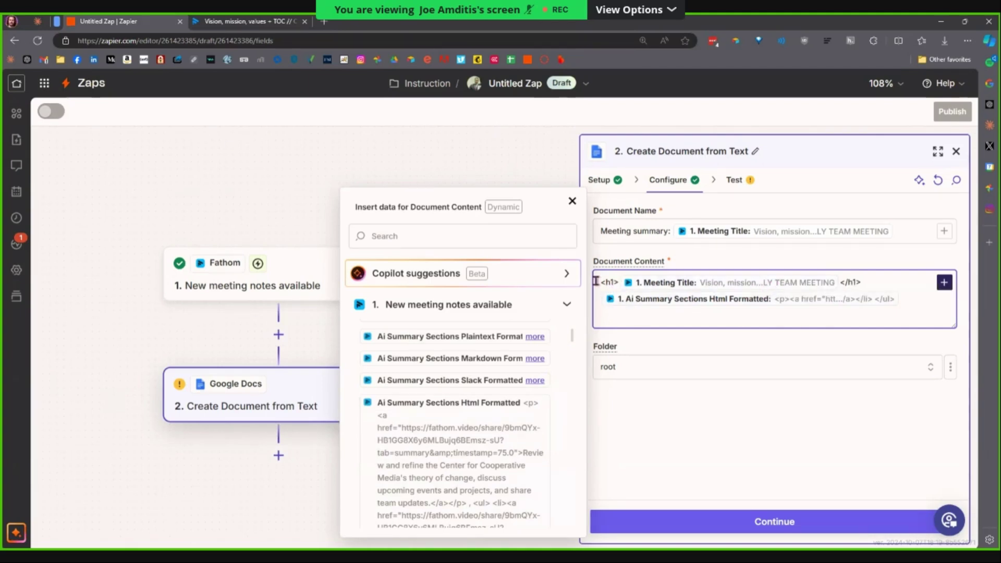
{"action": "left_click", "coordinate": [573, 203]}
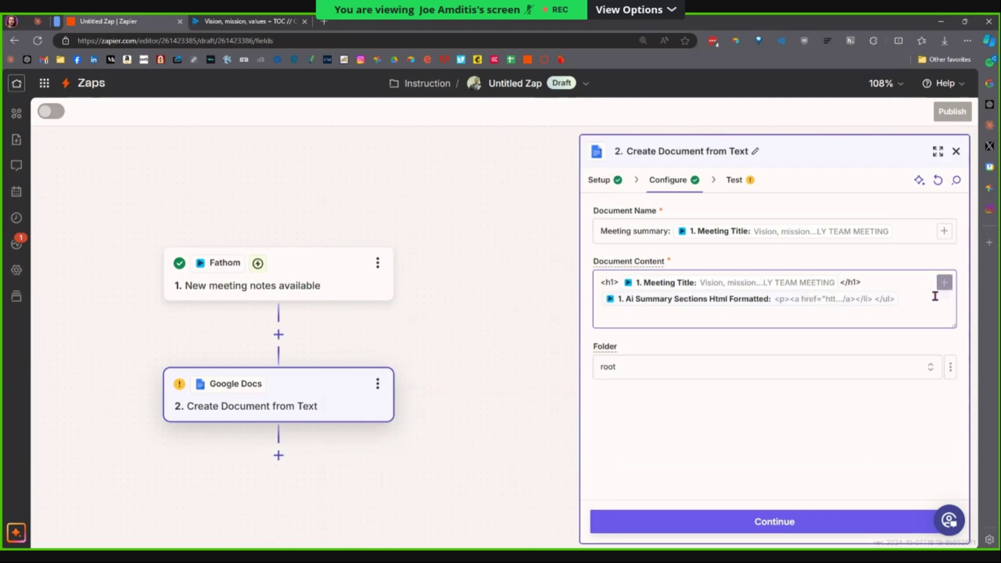
{"action": "left_click", "coordinate": [944, 282]}
Search fields for 'html' and swap the Sections Html pill for Ai Summary Html Formatted.
{"action": "scroll", "coordinate": [528, 421], "scroll_direction": "down", "scroll_amount": 1}
{"action": "scroll", "coordinate": [528, 420], "scroll_direction": "down", "scroll_amount": 1}
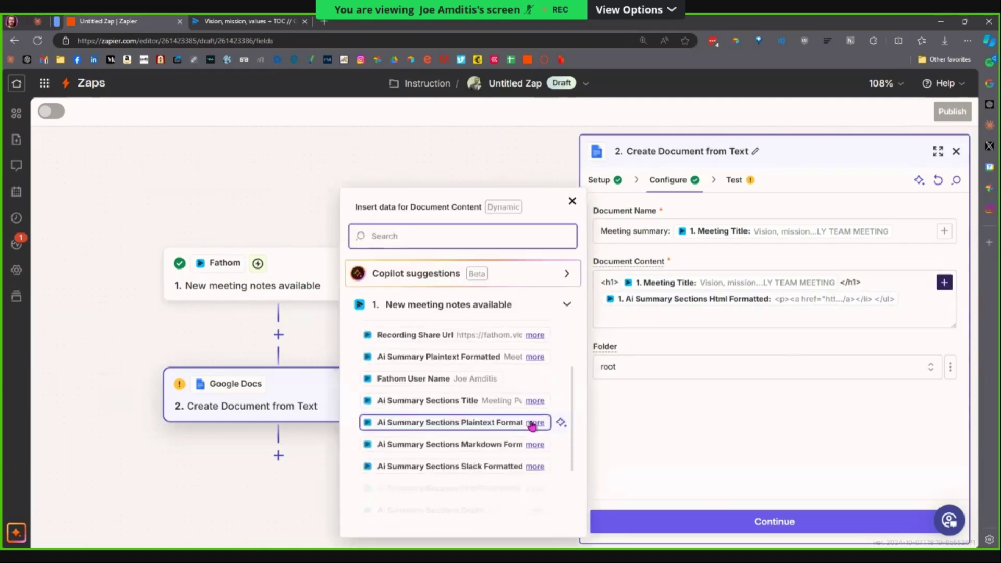
{"action": "scroll", "coordinate": [530, 423], "scroll_direction": "up", "scroll_amount": 3}
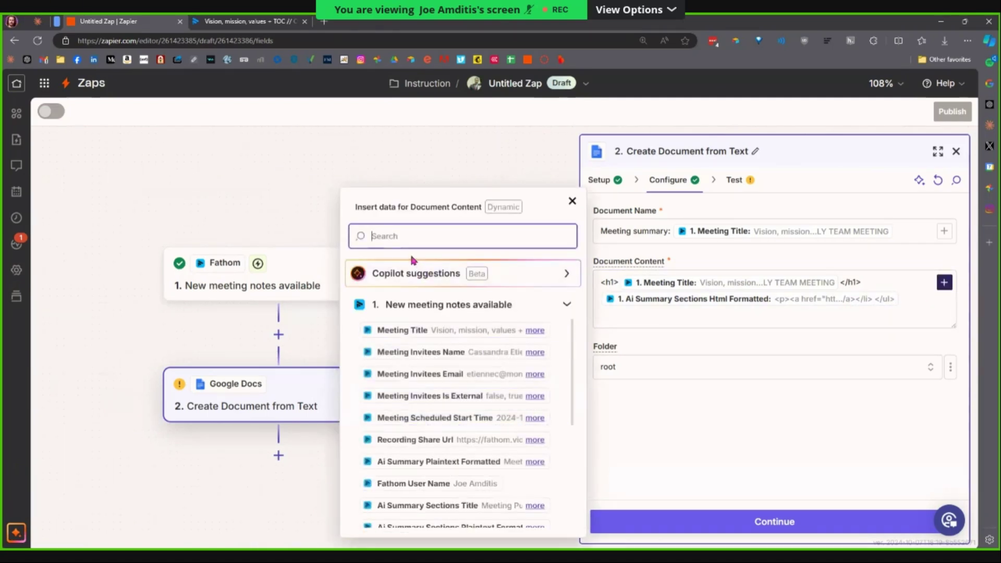
{"action": "type", "text": "html"}
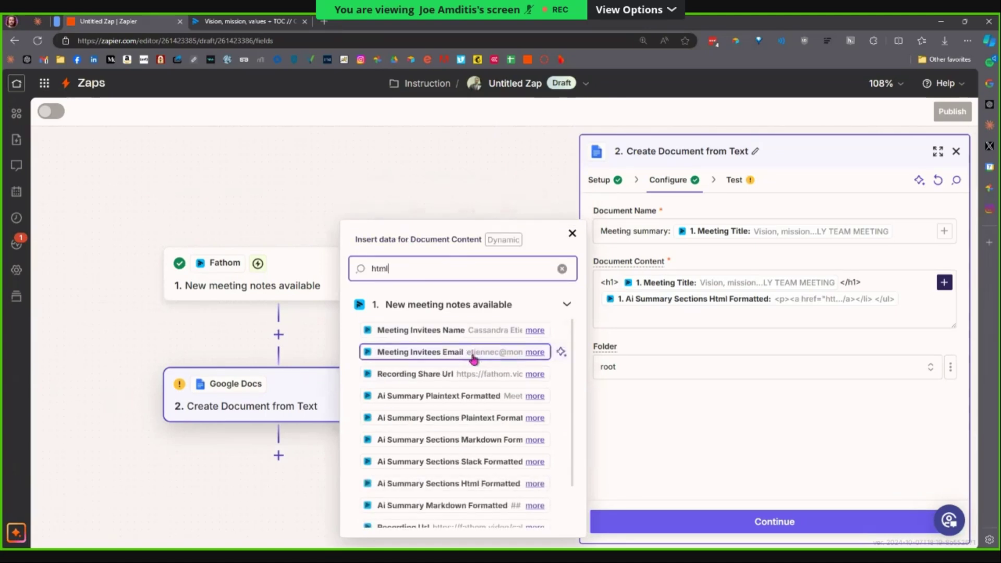
{"action": "scroll", "coordinate": [509, 446], "scroll_direction": "down", "scroll_amount": 1}
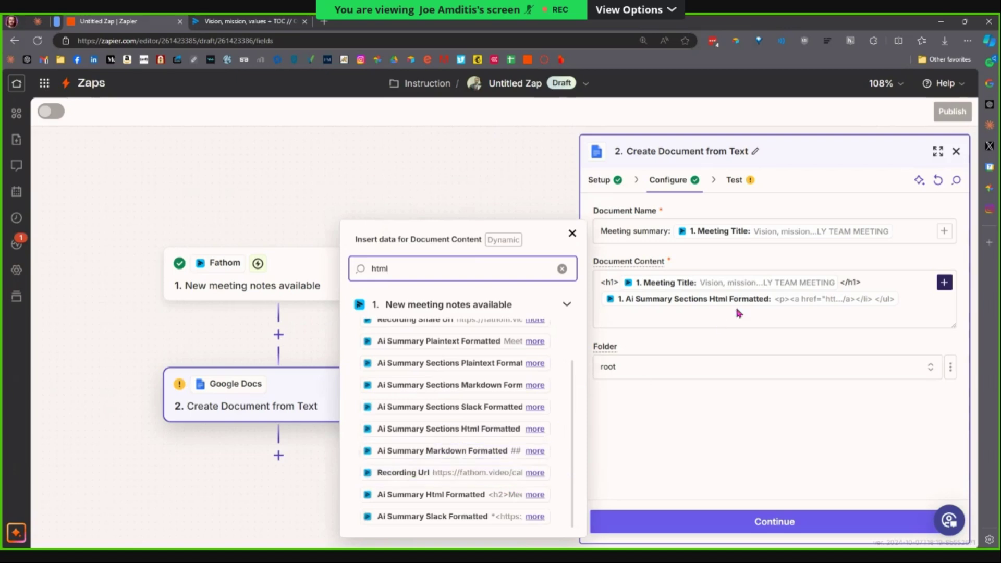
{"action": "left_click", "coordinate": [827, 301]}
{"action": "key", "text": "BackSpace"}
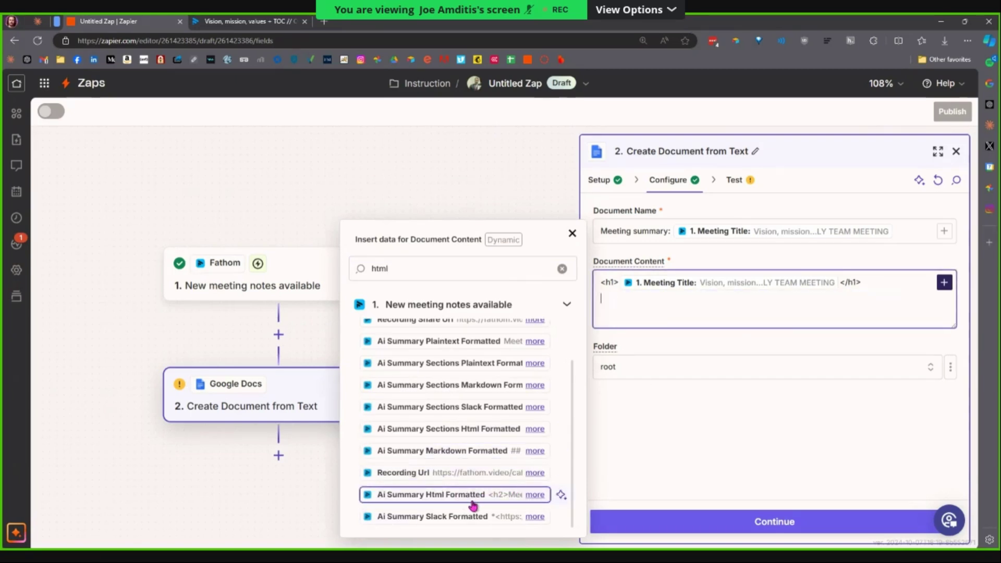
{"action": "left_click", "coordinate": [473, 504]}
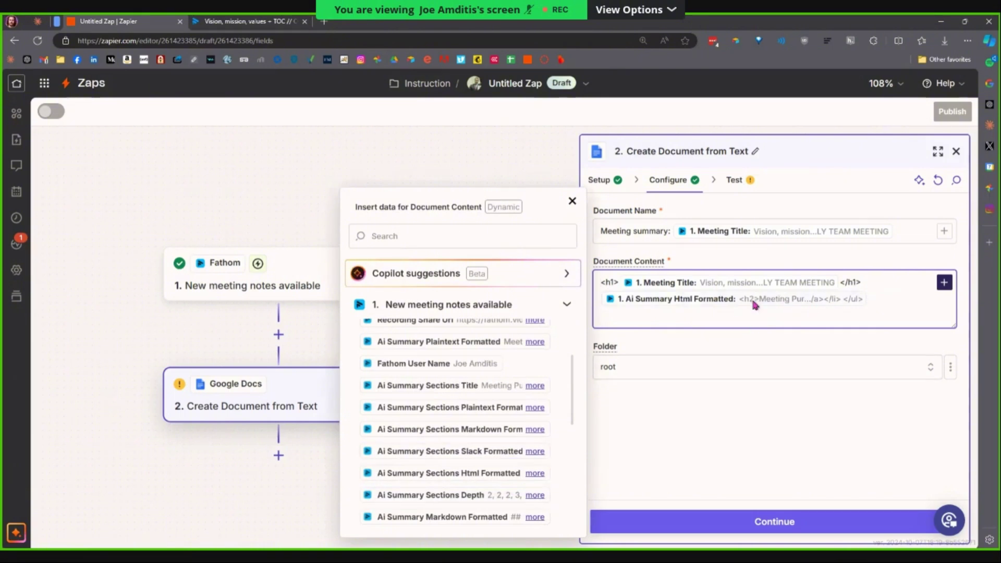
{"action": "left_click", "coordinate": [572, 201]}
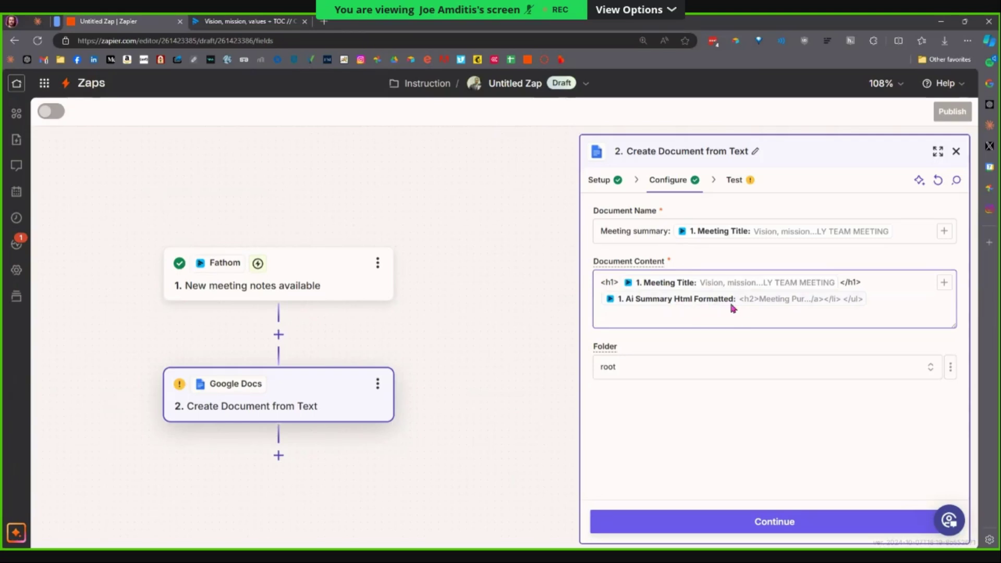
Open the Folder choices, then load drive.google.com in a new tab.
{"action": "left_click", "coordinate": [727, 371]}
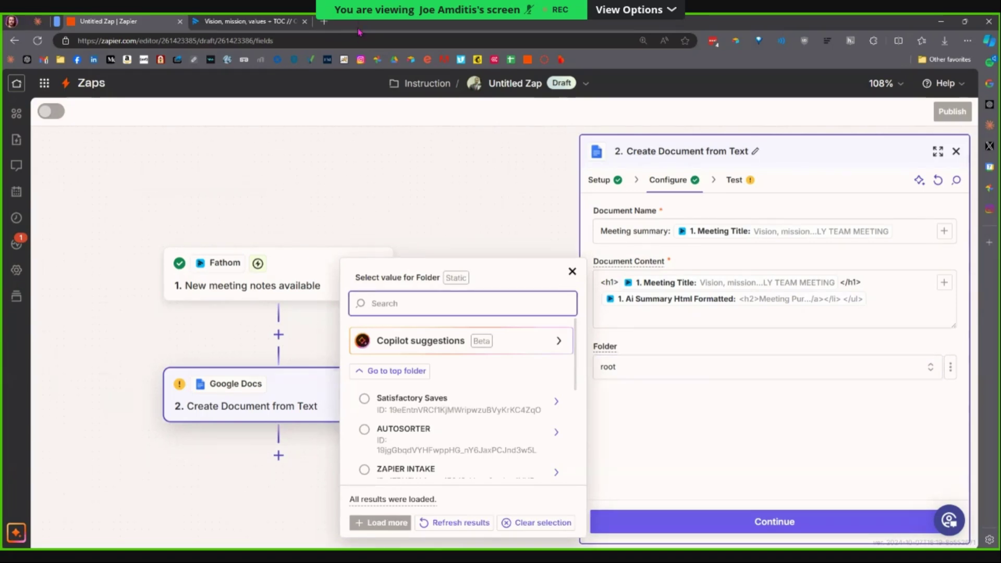
{"action": "key", "text": "ctrl+t"}
{"action": "type", "text": "drive.google.com"}
{"action": "key", "text": "Return"}
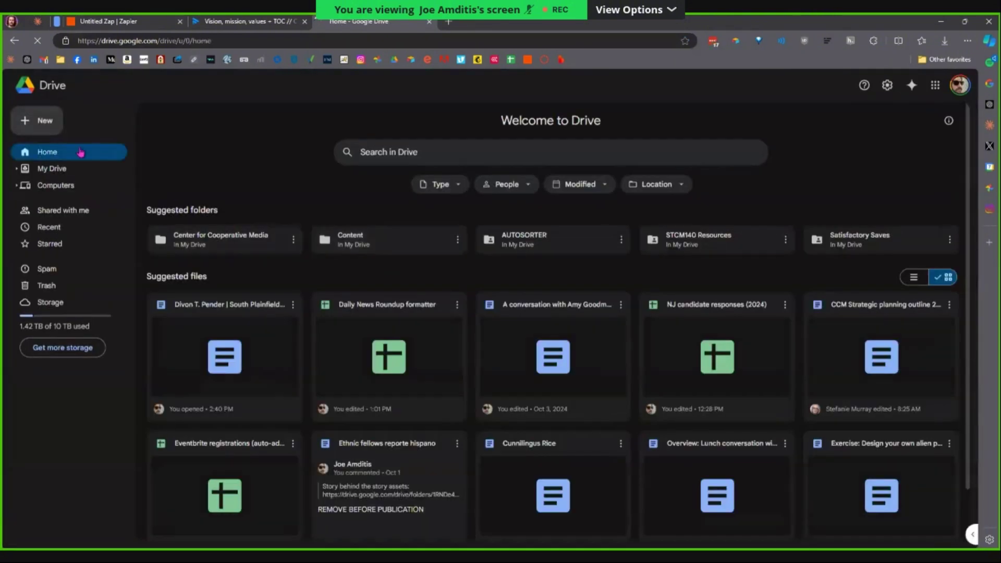
Search Drive for 'test', open the TEST folder, and bring up the + New menu.
{"action": "left_click", "coordinate": [405, 161]}
{"action": "type", "text": "test"}
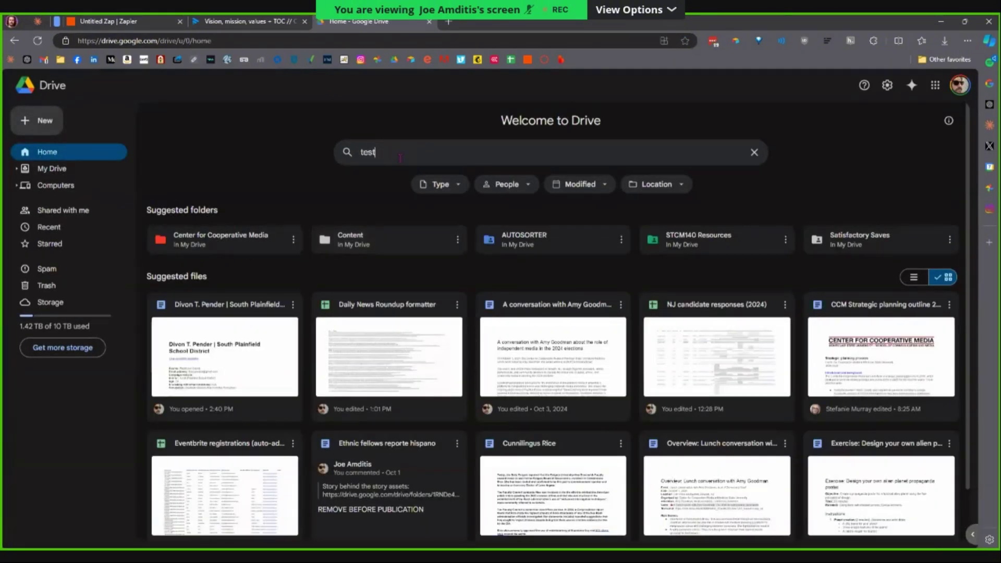
{"action": "left_click", "coordinate": [389, 209]}
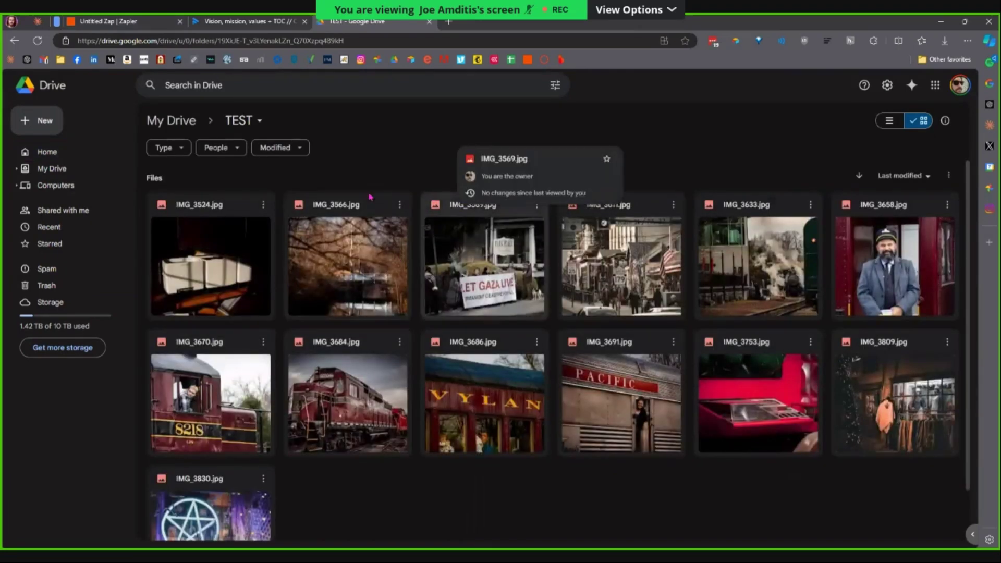
{"action": "left_click", "coordinate": [24, 122]}
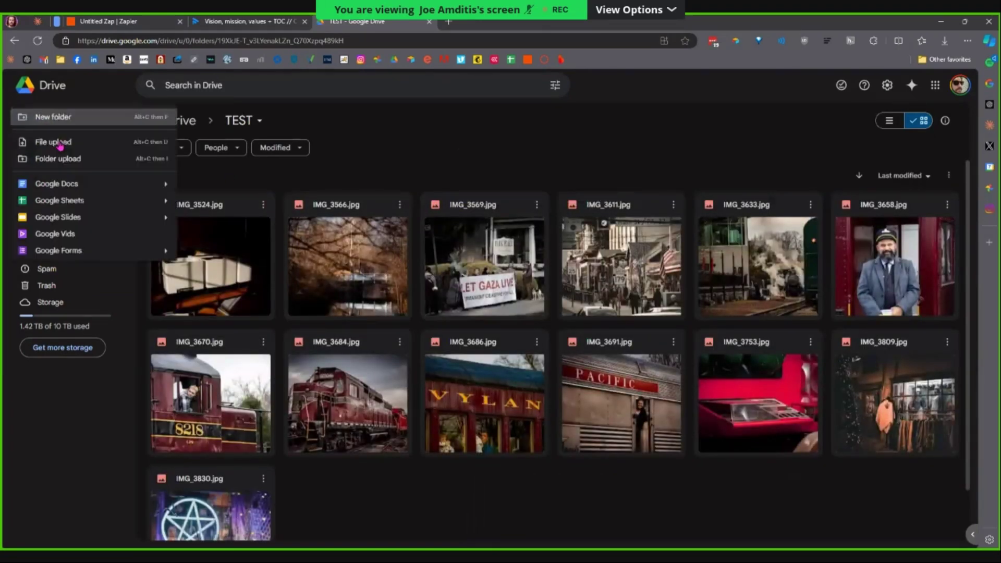
Create a DOC SUMMARIES folder in TEST, rename it MEETING SUMMARIES, and open it.
{"action": "left_click", "coordinate": [53, 118]}
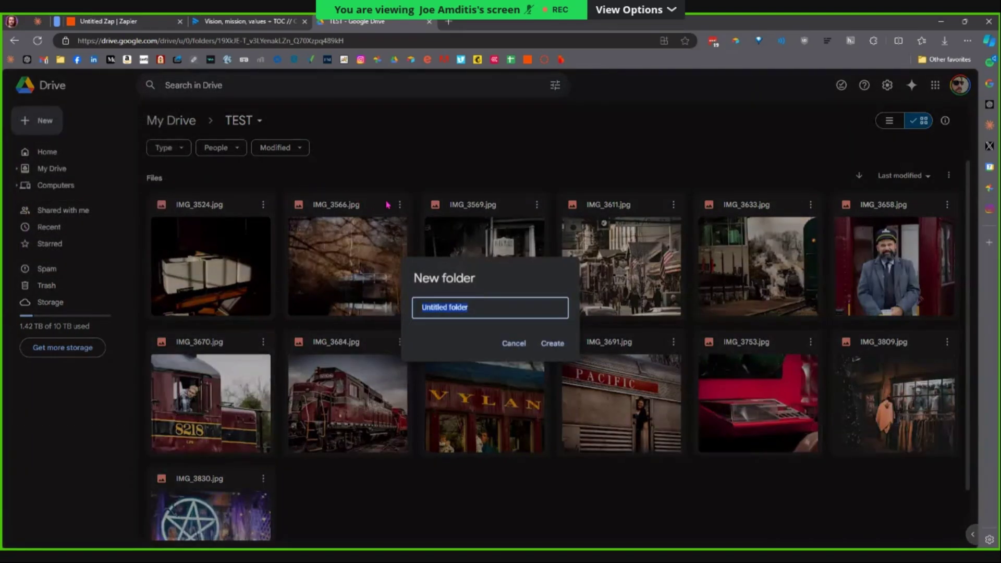
{"action": "type", "text": "DOC SUMMARIES"}
{"action": "key", "text": "Return"}
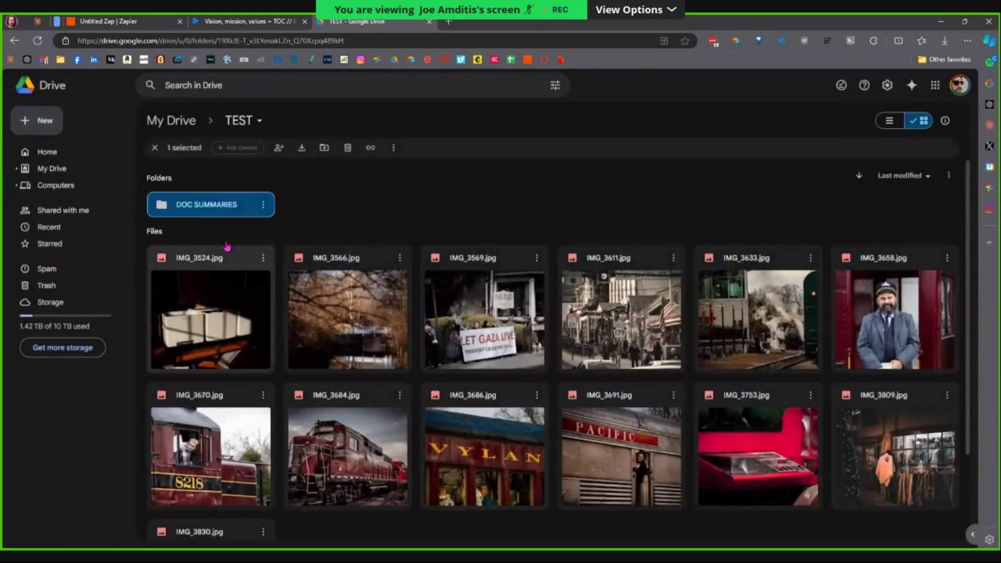
{"action": "right_click", "coordinate": [227, 208]}
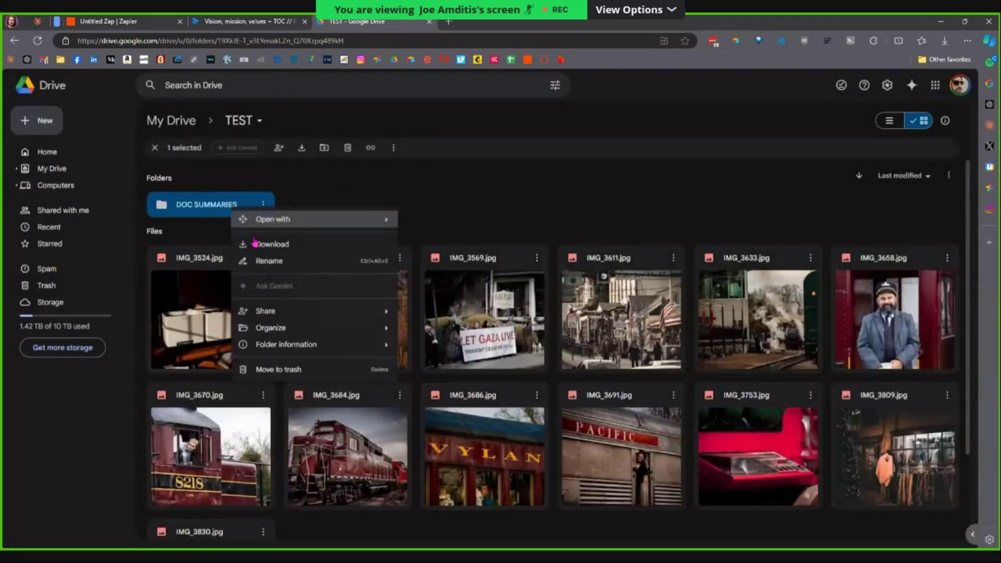
{"action": "left_click", "coordinate": [256, 259]}
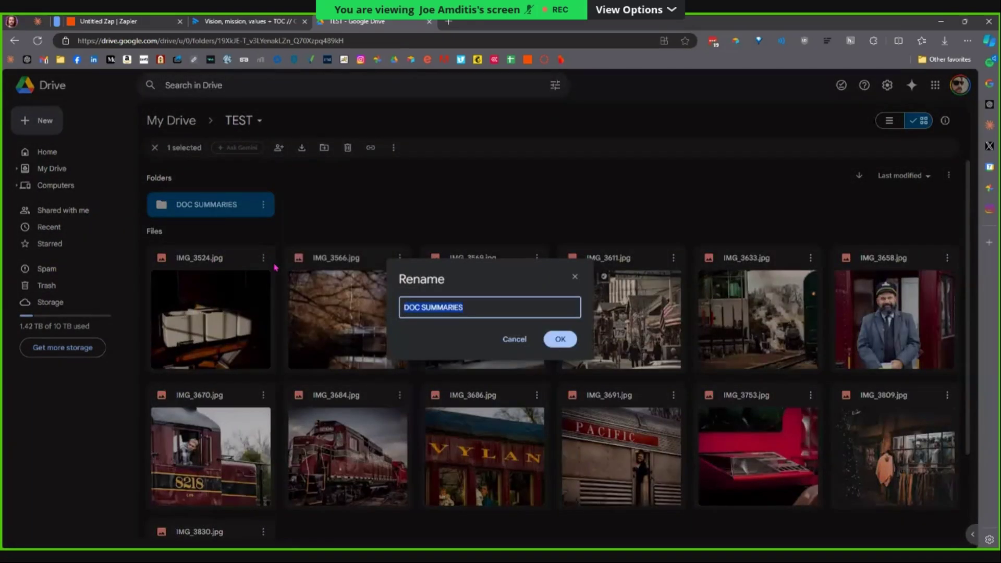
{"action": "type", "text": "MEETING SUMMARIES"}
{"action": "left_click", "coordinate": [559, 340]}
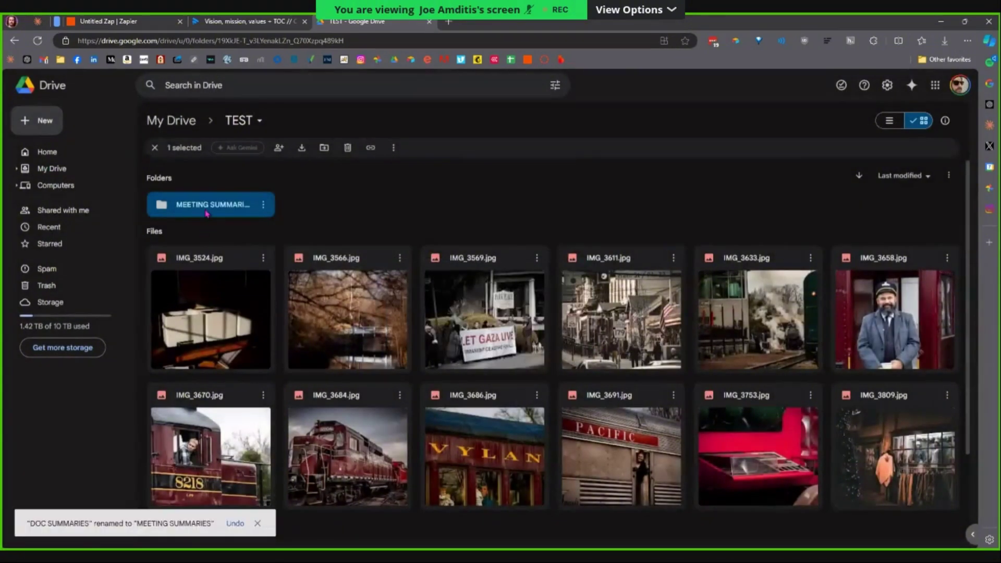
{"action": "double_click", "coordinate": [207, 211]}
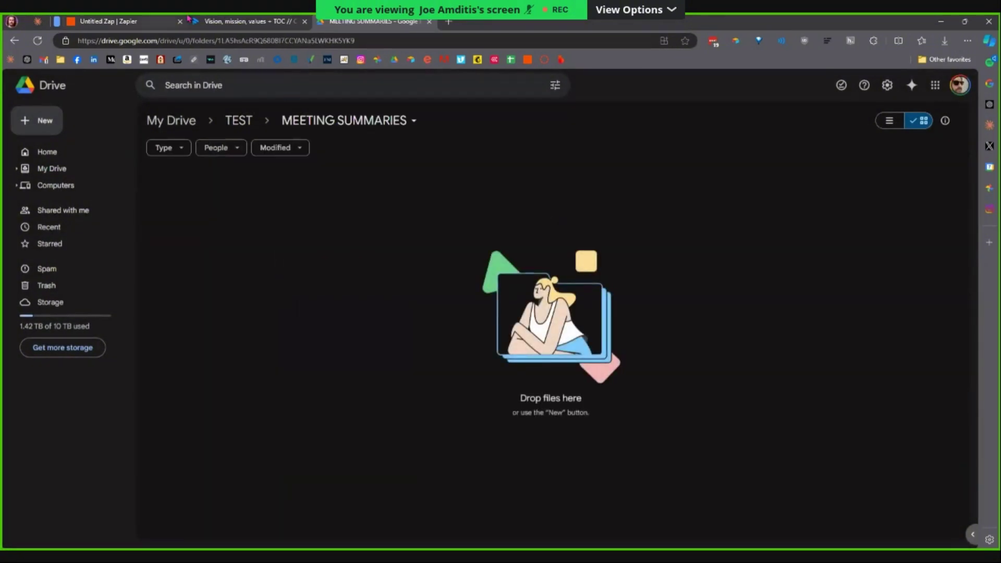
Refresh the Zapier Folder choices and search 'meeti' for the new folder.
{"action": "left_click", "coordinate": [157, 22]}
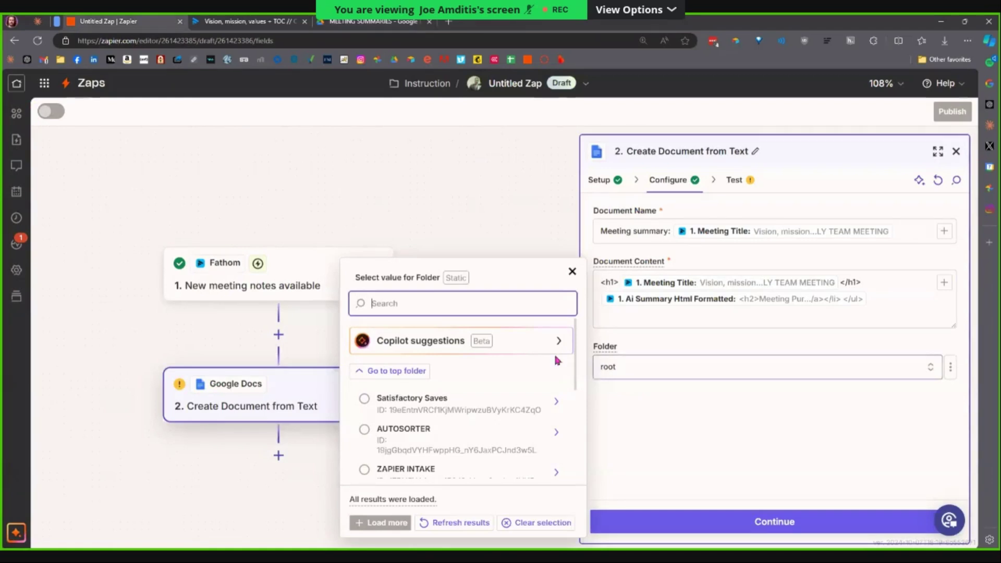
{"action": "left_click", "coordinate": [464, 522]}
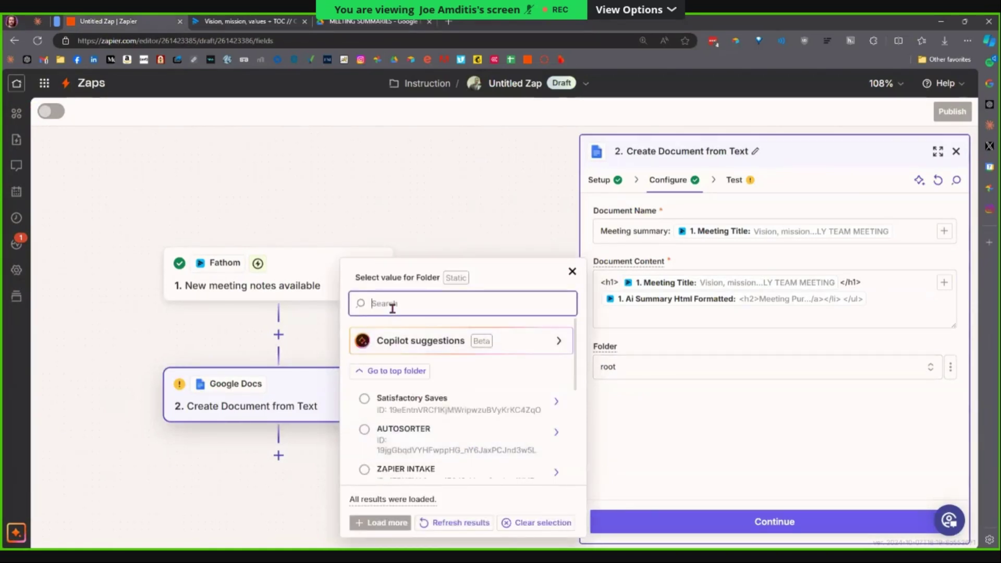
{"action": "left_click", "coordinate": [392, 304]}
{"action": "type", "text": "meeting"}
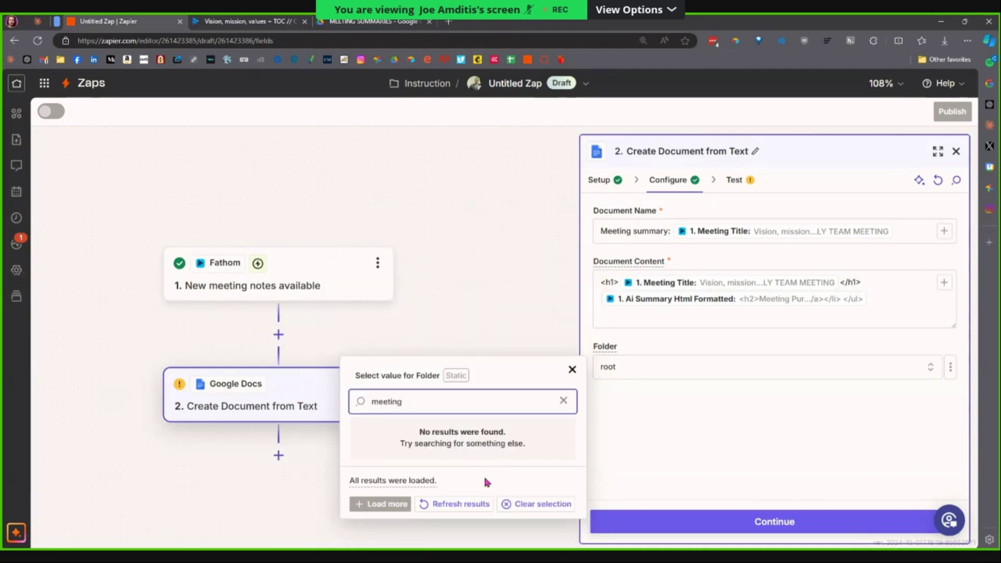
{"action": "left_click", "coordinate": [460, 504]}
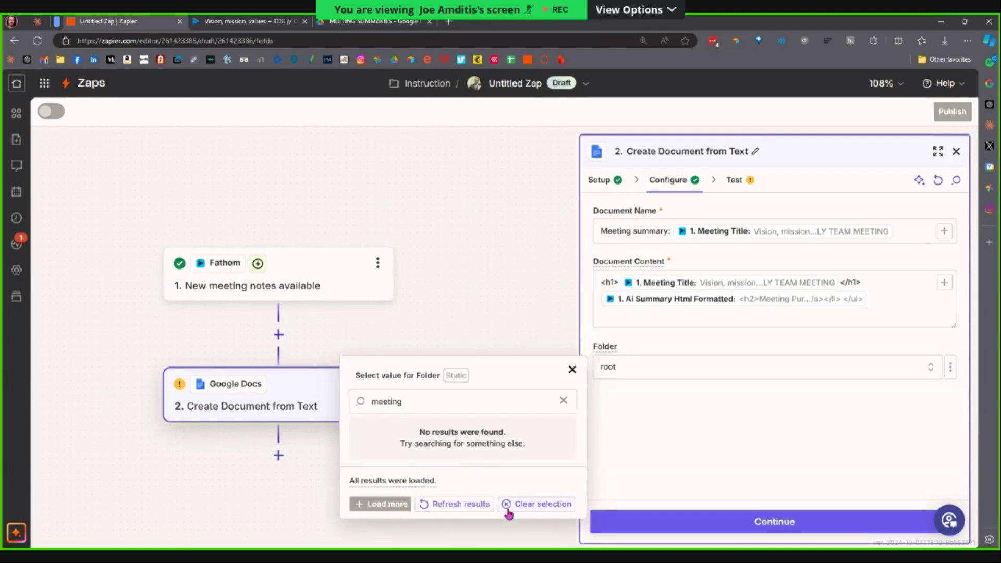
{"action": "left_click", "coordinate": [508, 505]}
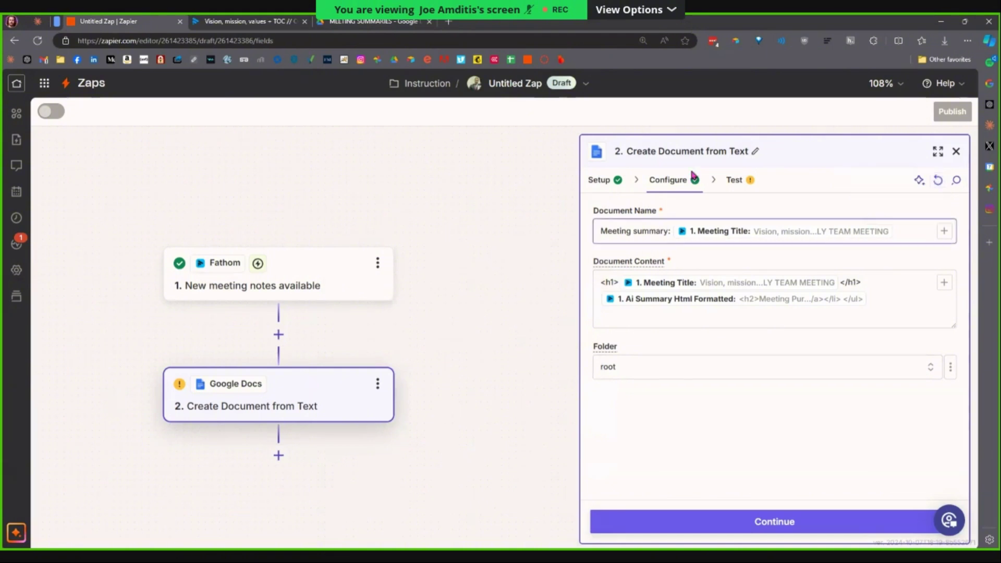
Search 'test', browse TEST's subfolders, and set Folder to MEETING SUMMARIES.
{"action": "left_click", "coordinate": [711, 373]}
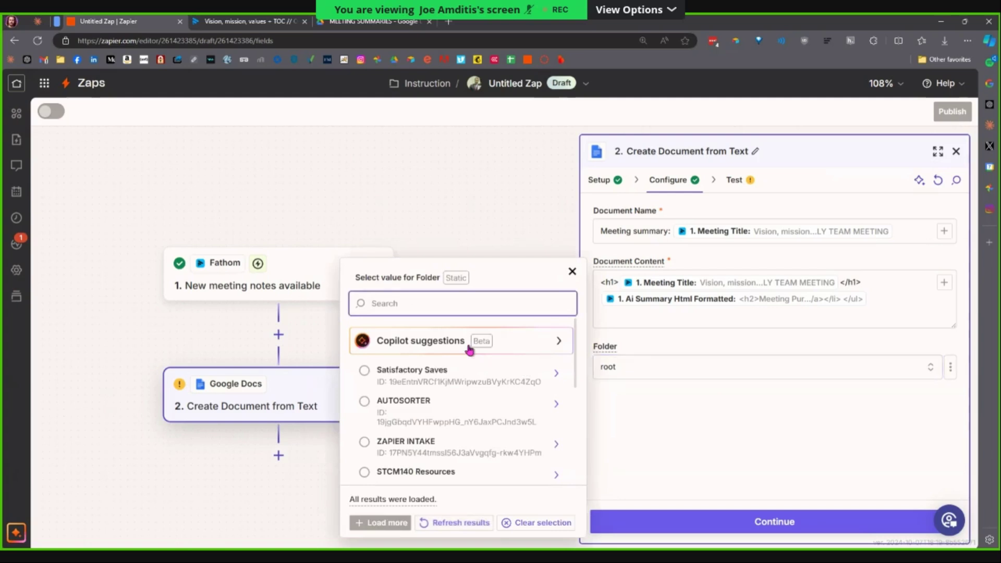
{"action": "type", "text": "test"}
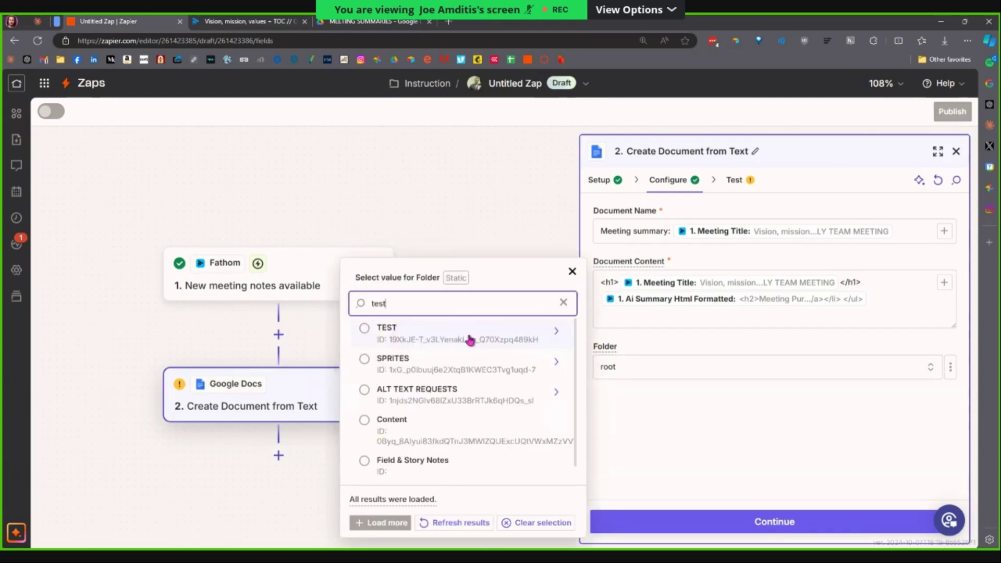
{"action": "left_click", "coordinate": [557, 337]}
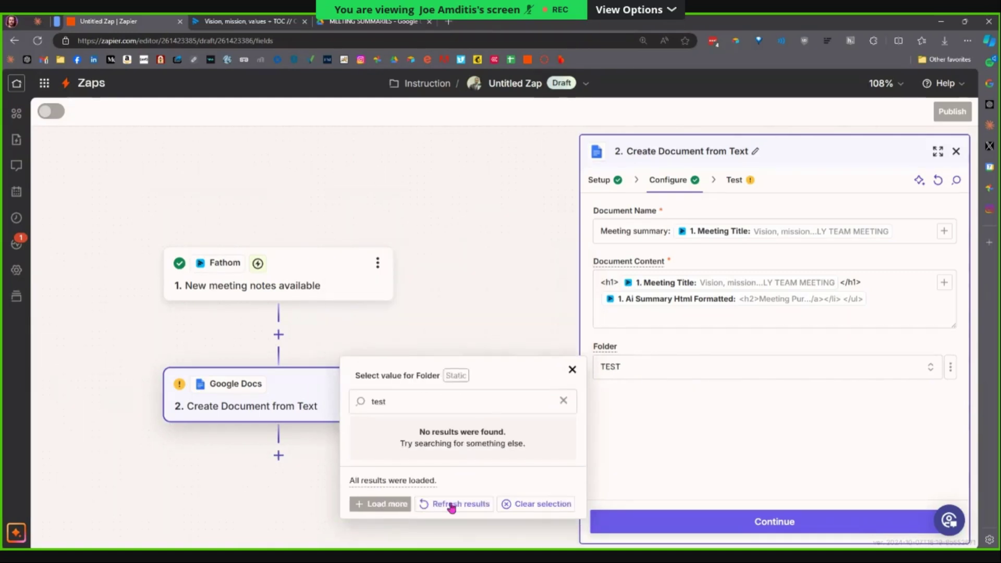
{"action": "left_click", "coordinate": [451, 506]}
{"action": "left_click", "coordinate": [564, 401]}
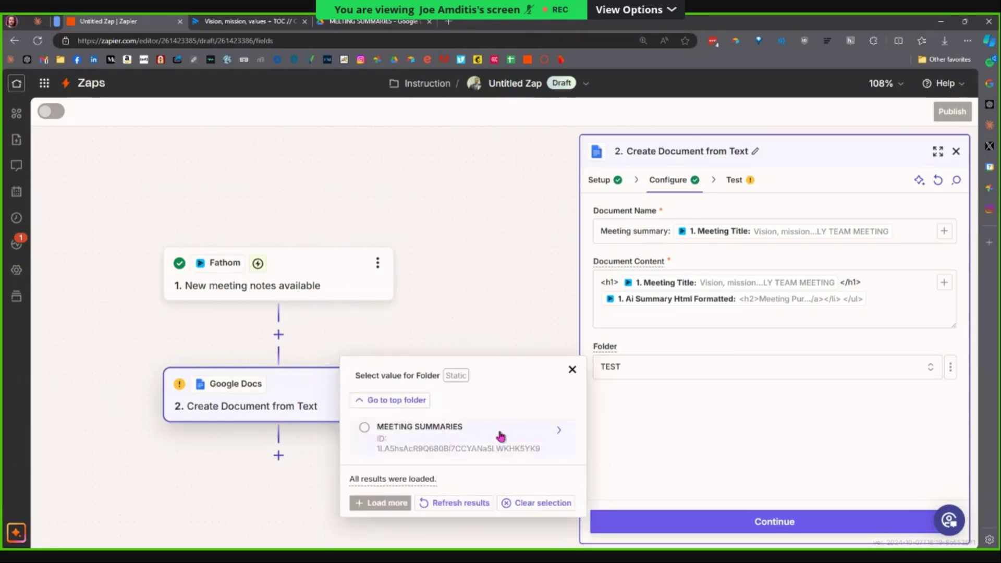
{"action": "left_click", "coordinate": [469, 443]}
{"action": "left_click", "coordinate": [373, 21]}
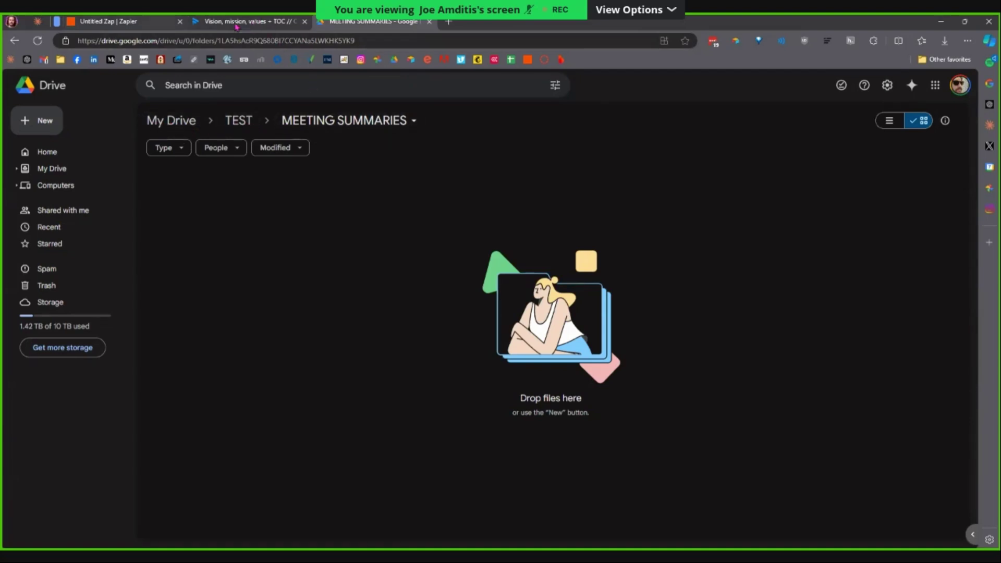
{"action": "key", "text": "ctrl+1"}
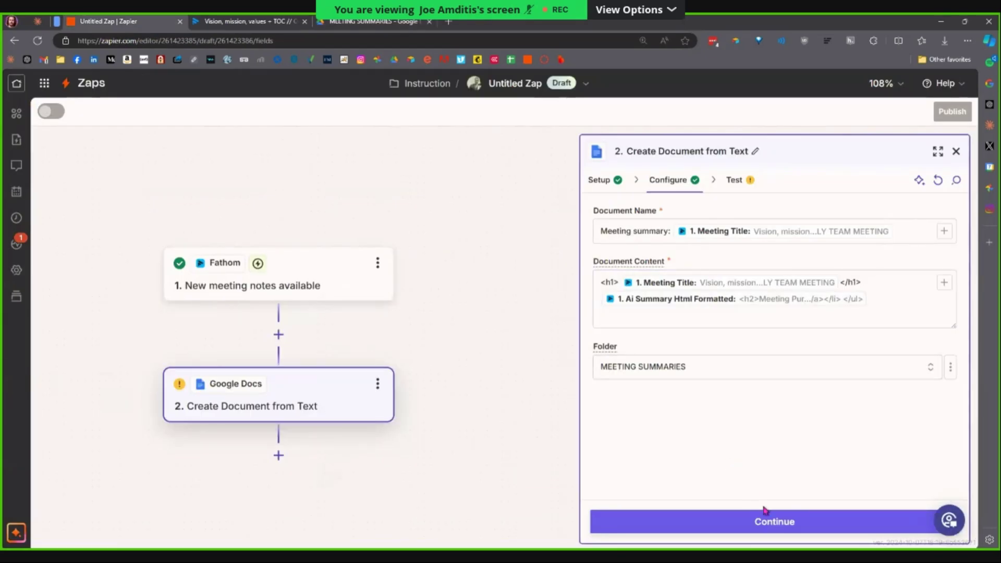
Continue to testing the Google Docs step and check the MEETING SUMMARIES folder in Drive.
{"action": "left_click", "coordinate": [728, 522]}
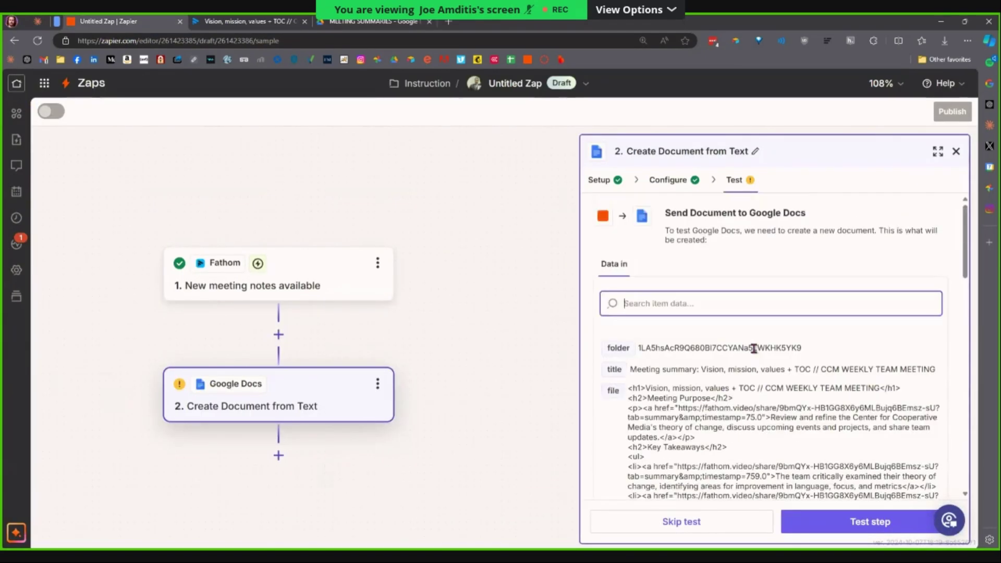
{"action": "left_click_drag", "start_coordinate": [964, 230], "coordinate": [931, 446]}
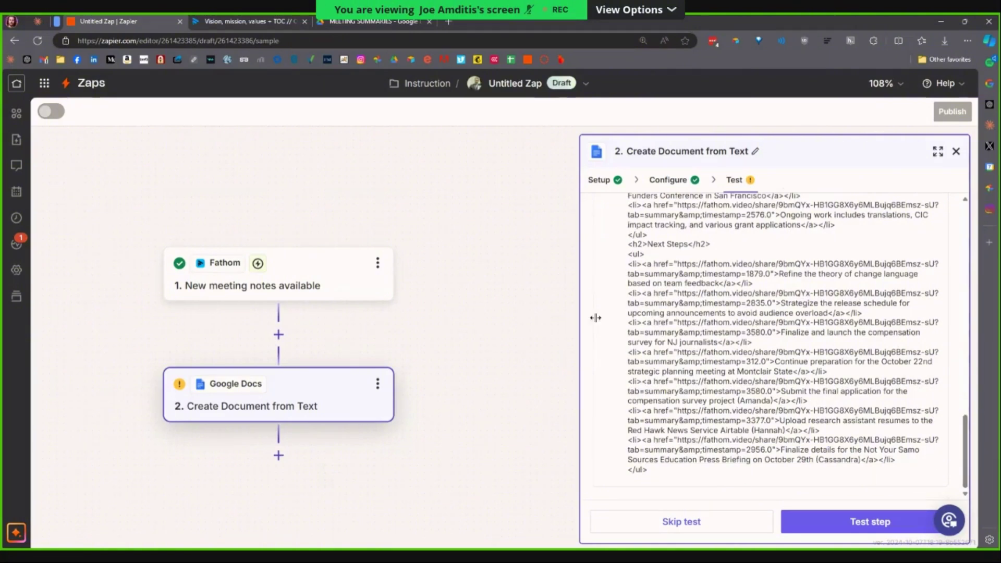
{"action": "left_click", "coordinate": [355, 22]}
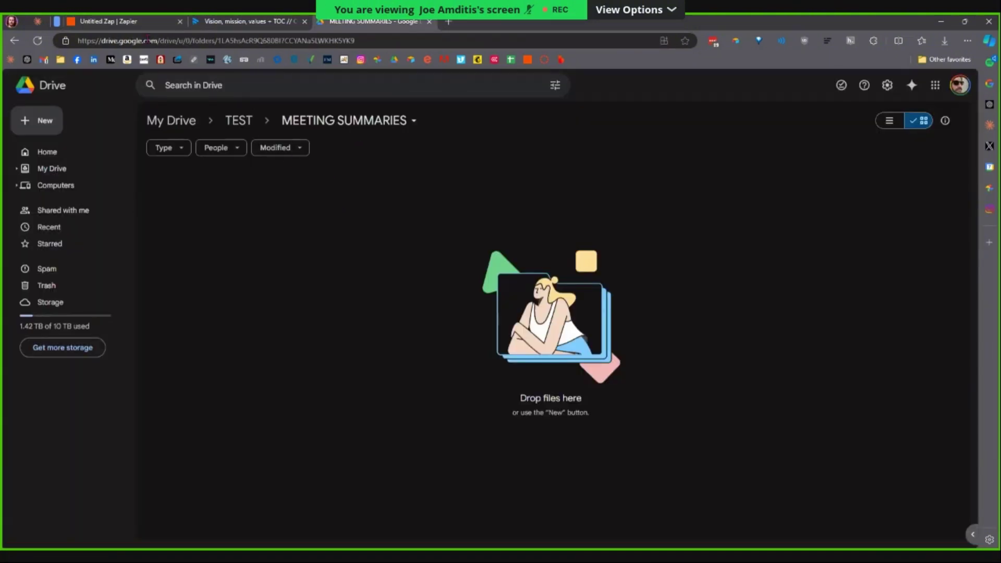
{"action": "left_click", "coordinate": [152, 23]}
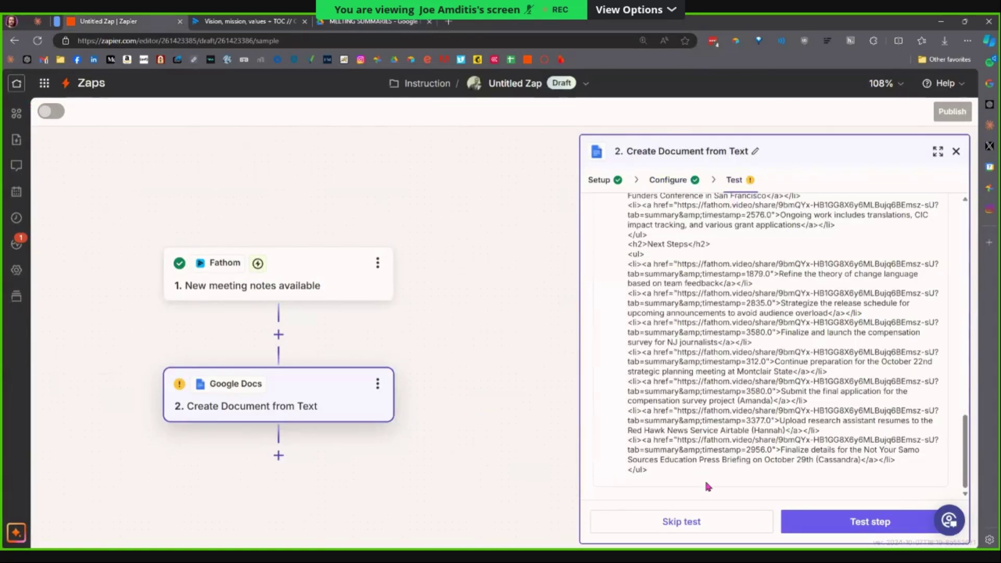
Test the Create Document from Text step and review its Data in and Data out results.
{"action": "left_click", "coordinate": [841, 524]}
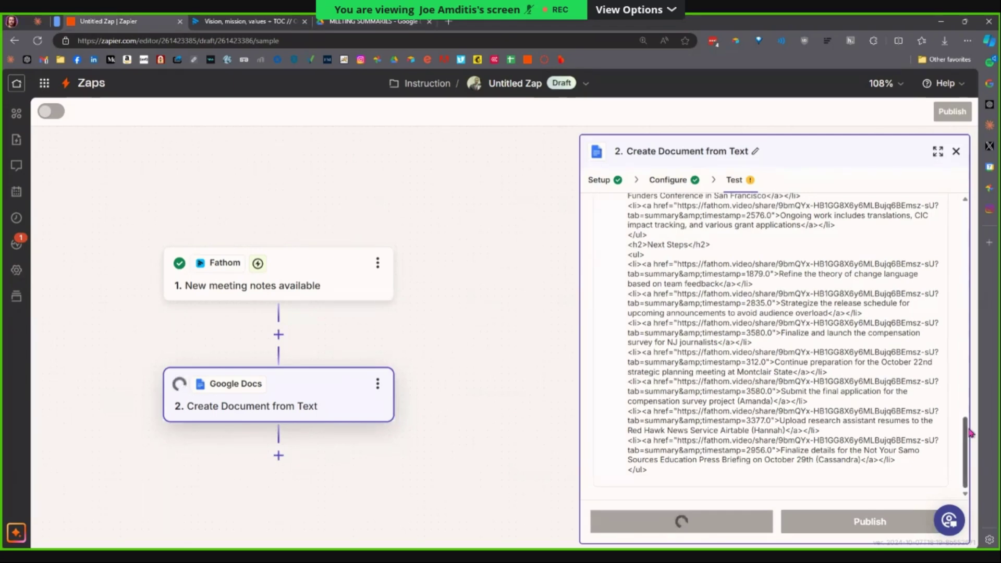
{"action": "mouse_move", "coordinate": [965, 220]}
{"action": "left_mouse_down"}
{"action": "mouse_move", "coordinate": [965, 245]}
{"action": "mouse_move", "coordinate": [963, 216]}
{"action": "left_mouse_up"}
{"action": "scroll", "coordinate": [782, 250], "scroll_direction": "down", "scroll_amount": 1}
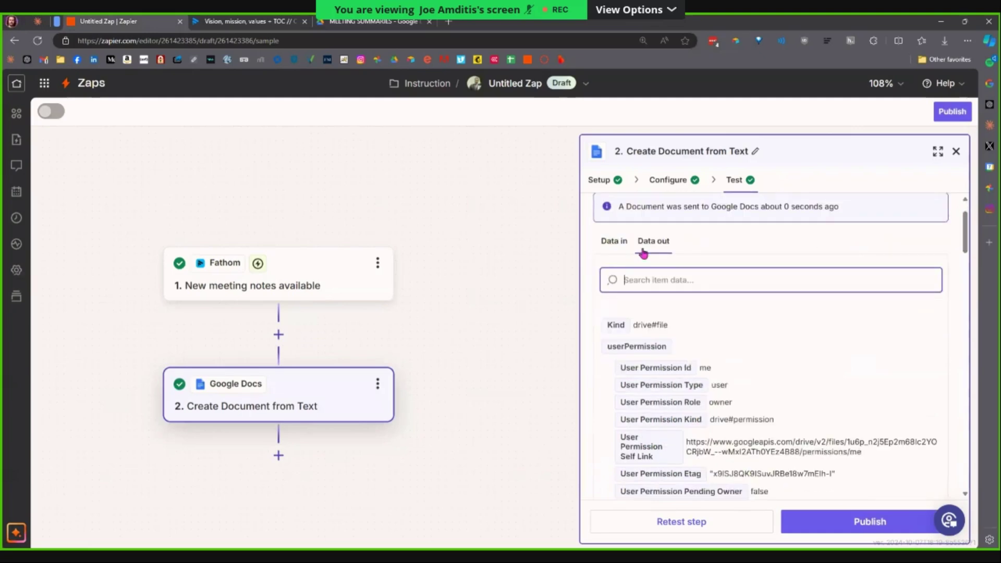
{"action": "left_click", "coordinate": [616, 243]}
{"action": "scroll", "coordinate": [683, 318], "scroll_direction": "down", "scroll_amount": 2}
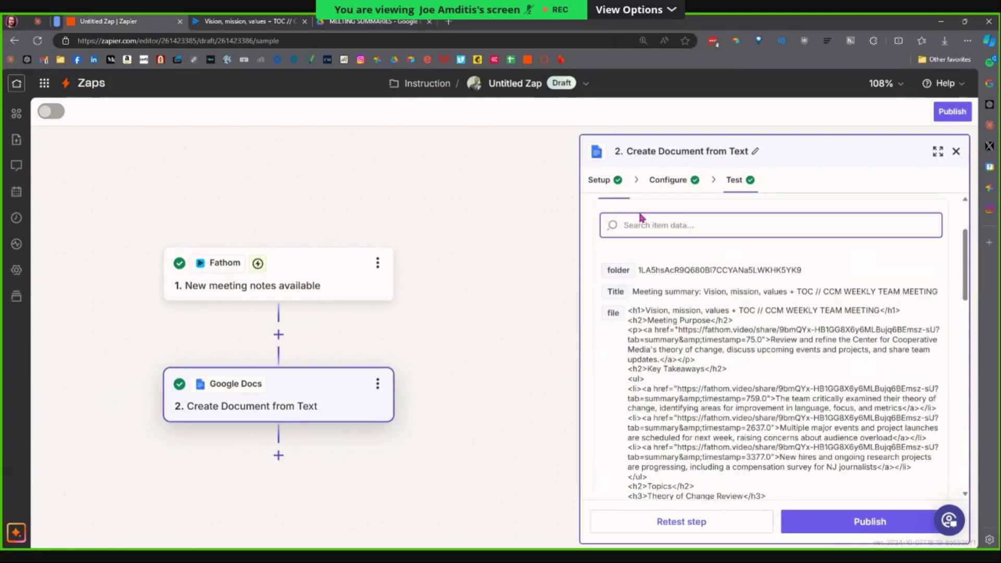
{"action": "scroll", "coordinate": [641, 218], "scroll_direction": "up", "scroll_amount": 2}
{"action": "left_click", "coordinate": [653, 292]}
{"action": "scroll", "coordinate": [746, 323], "scroll_direction": "down", "scroll_amount": 3}
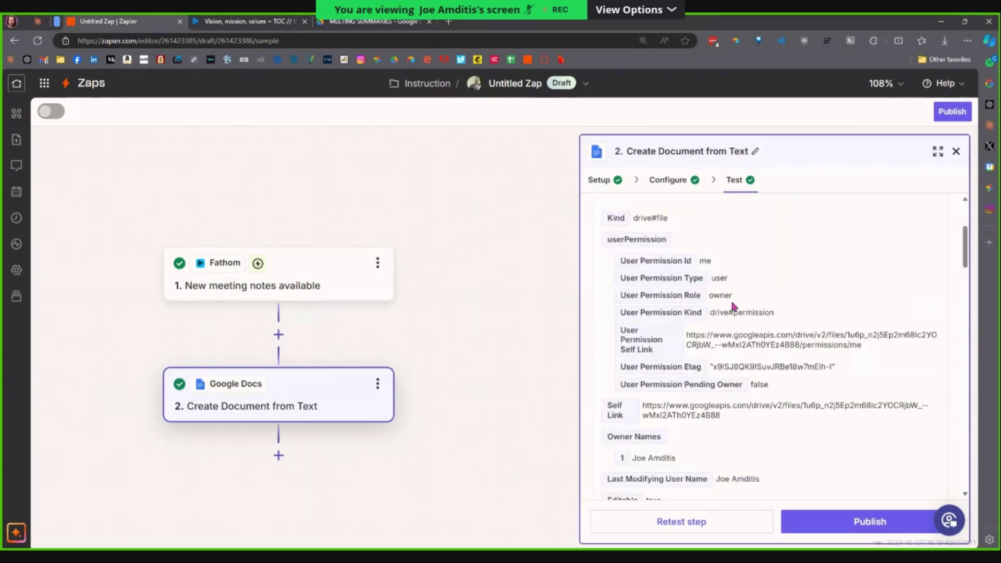
{"action": "scroll", "coordinate": [735, 308], "scroll_direction": "down", "scroll_amount": 4}
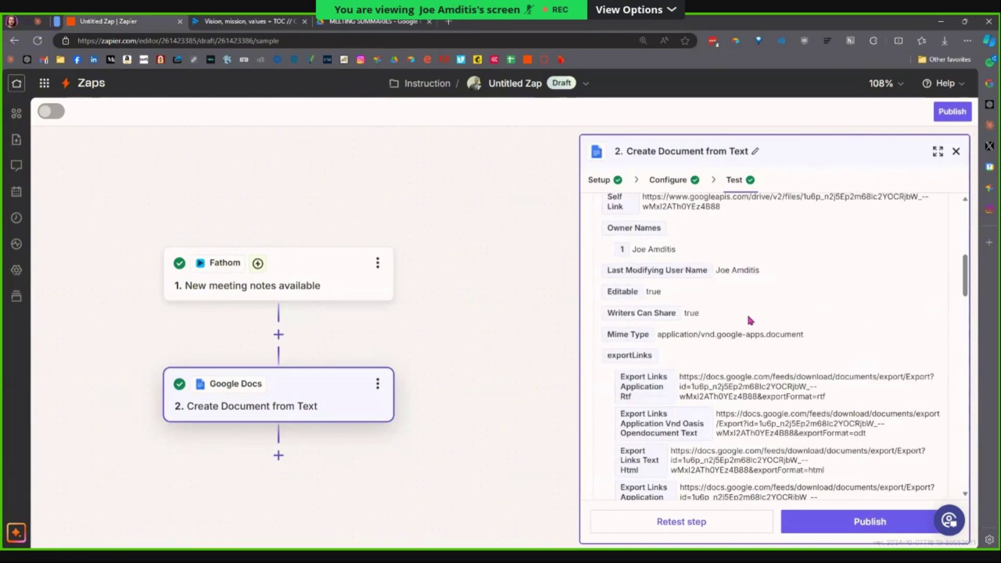
{"action": "scroll", "coordinate": [750, 319], "scroll_direction": "down", "scroll_amount": 10}
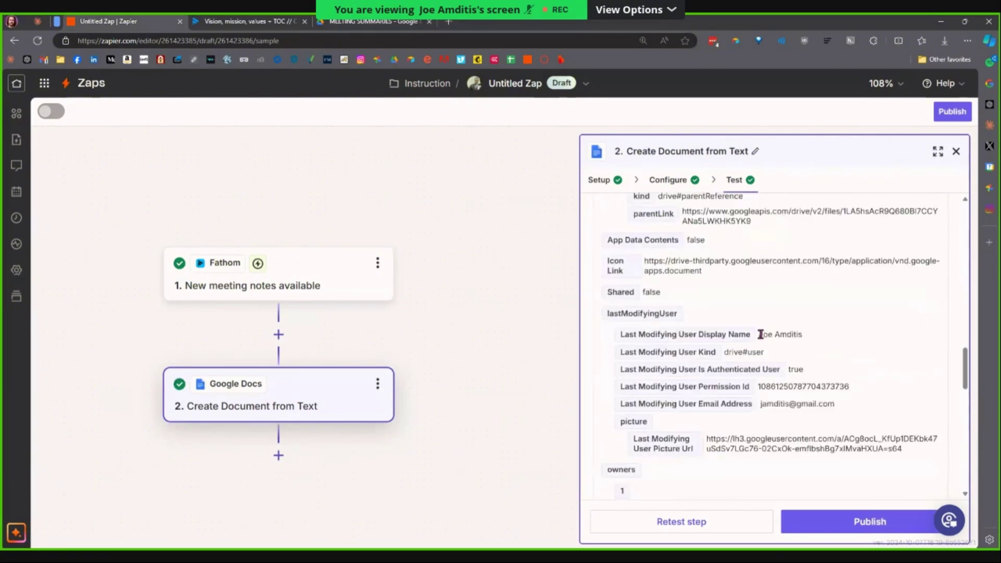
{"action": "scroll", "coordinate": [762, 337], "scroll_direction": "down", "scroll_amount": 5}
{"action": "scroll", "coordinate": [762, 341], "scroll_direction": "down", "scroll_amount": 3}
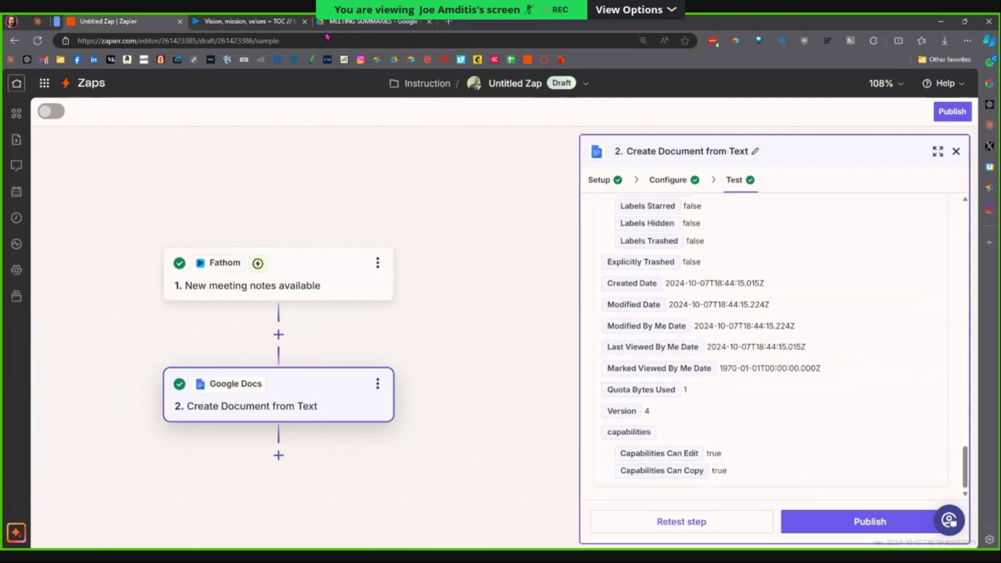
{"action": "left_click", "coordinate": [365, 22]}
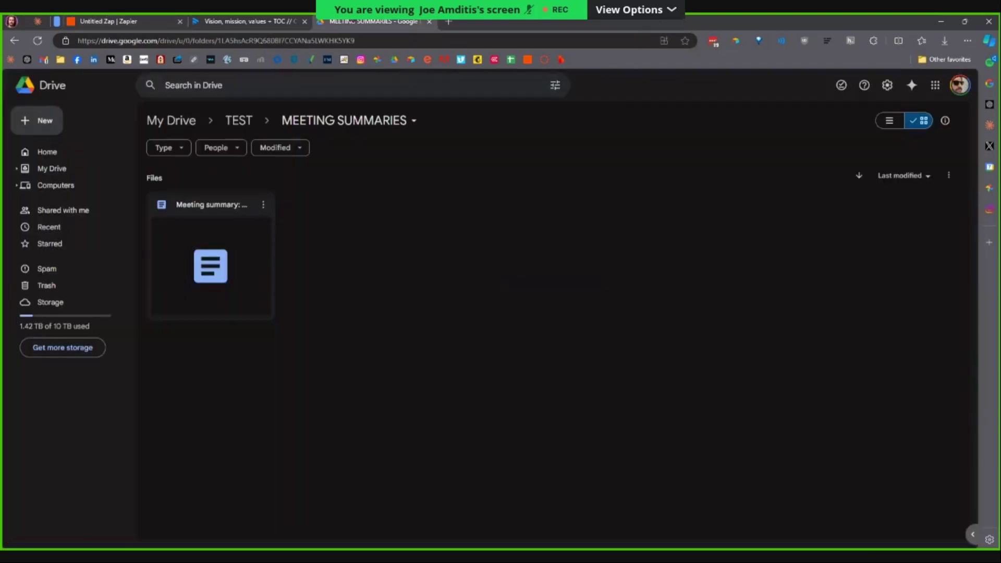
Open the Meeting summary document and scroll from its title heading down to Next Steps.
{"action": "double_click", "coordinate": [266, 273]}
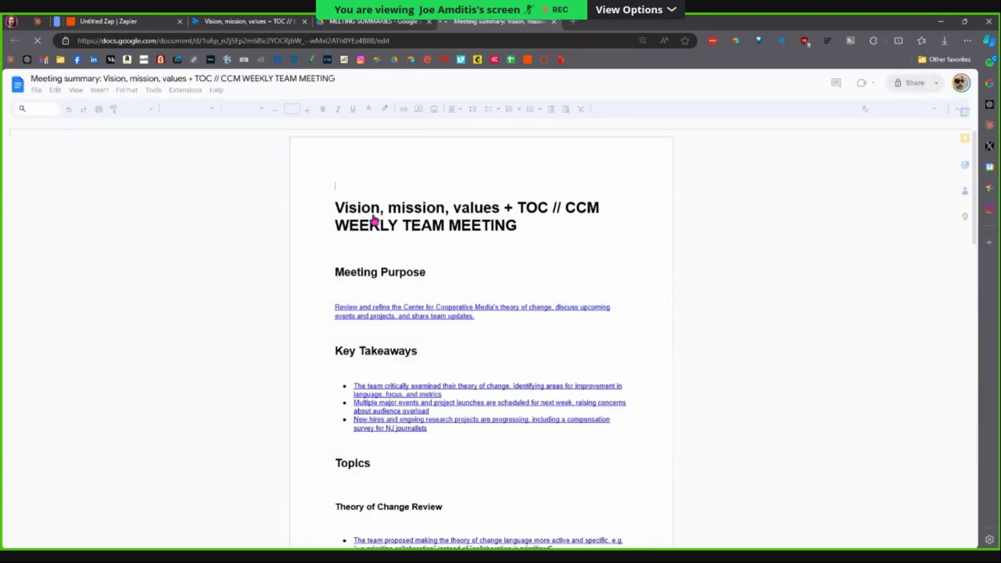
{"action": "triple_click", "coordinate": [380, 214]}
{"action": "left_click", "coordinate": [401, 215]}
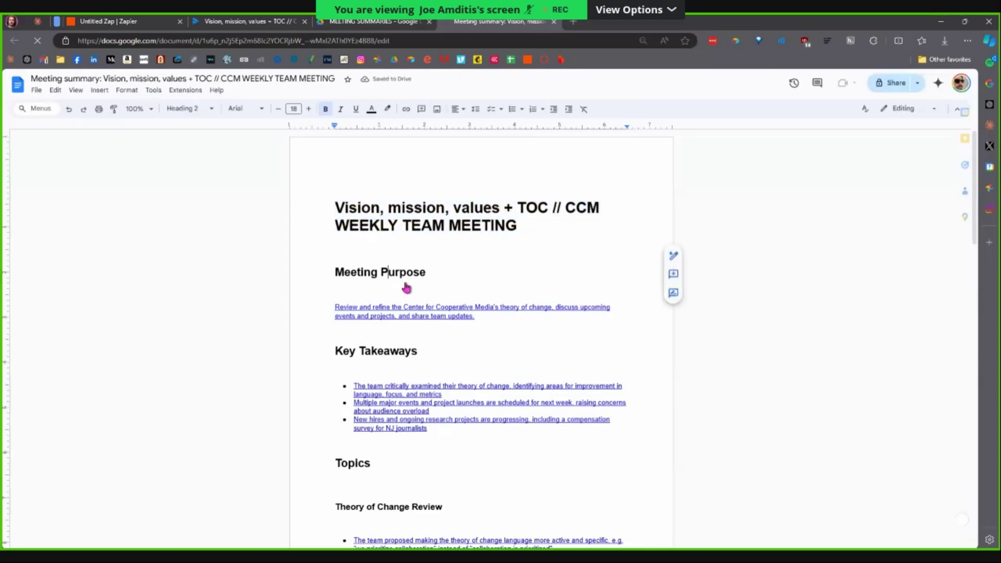
{"action": "scroll", "coordinate": [396, 282], "scroll_direction": "down", "scroll_amount": 6}
{"action": "scroll", "coordinate": [399, 265], "scroll_direction": "down", "scroll_amount": 5}
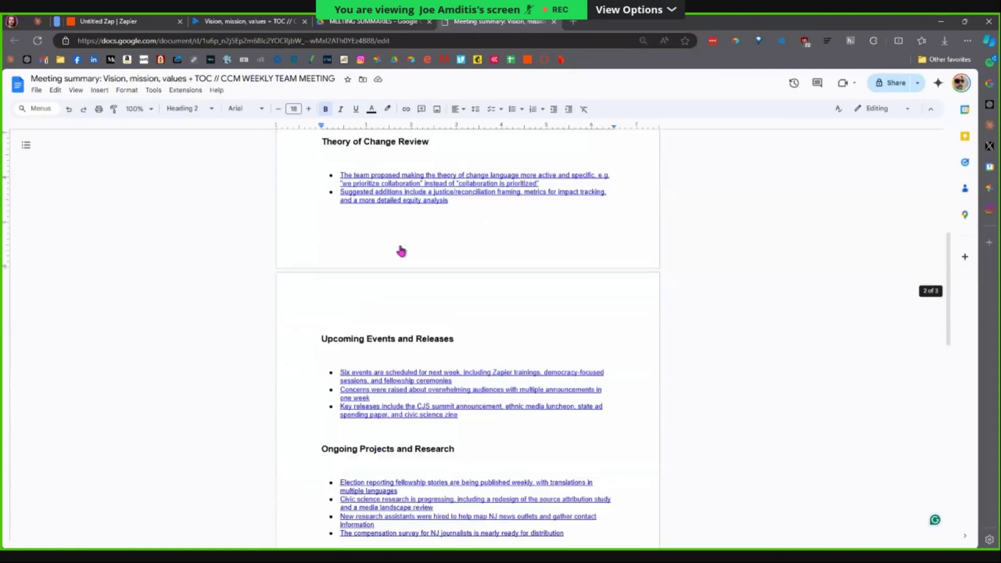
{"action": "scroll", "coordinate": [399, 273], "scroll_direction": "down", "scroll_amount": 5}
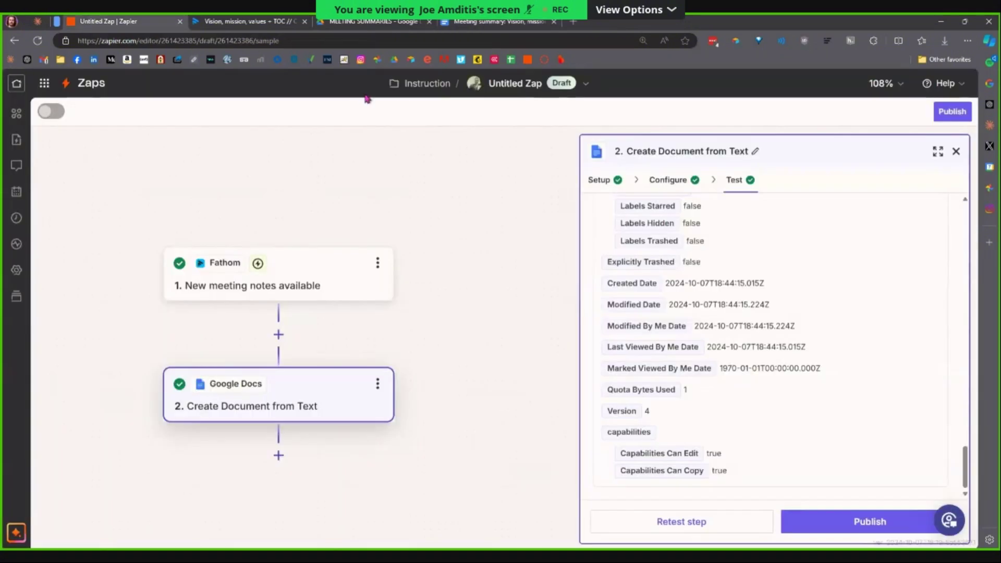
Rename the Zap to 'Meeting summary to Google Doc' and publish it as version v1.
{"action": "left_click", "coordinate": [157, 21]}
{"action": "left_click", "coordinate": [510, 85]}
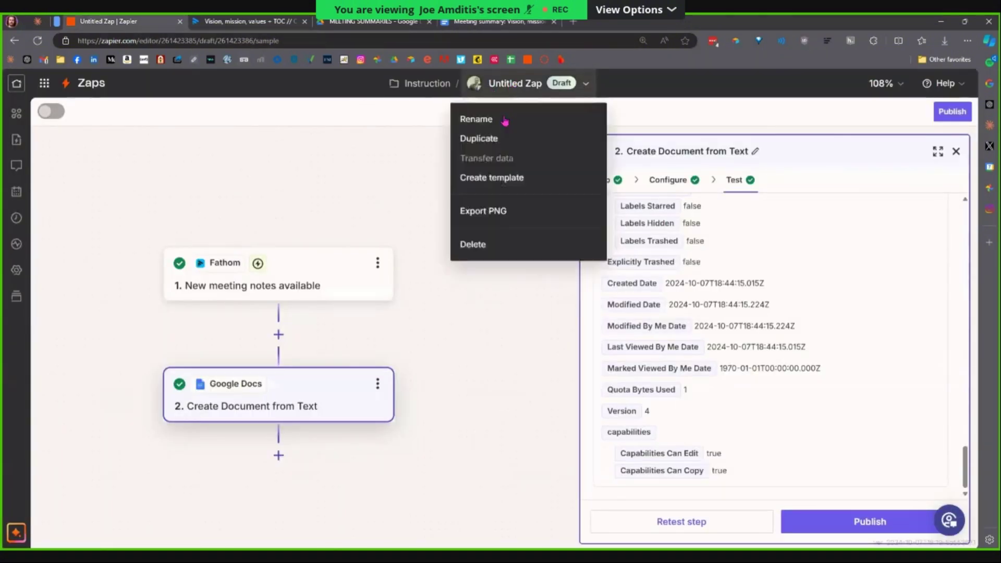
{"action": "left_click", "coordinate": [505, 120]}
{"action": "type", "text": "Meeting"}
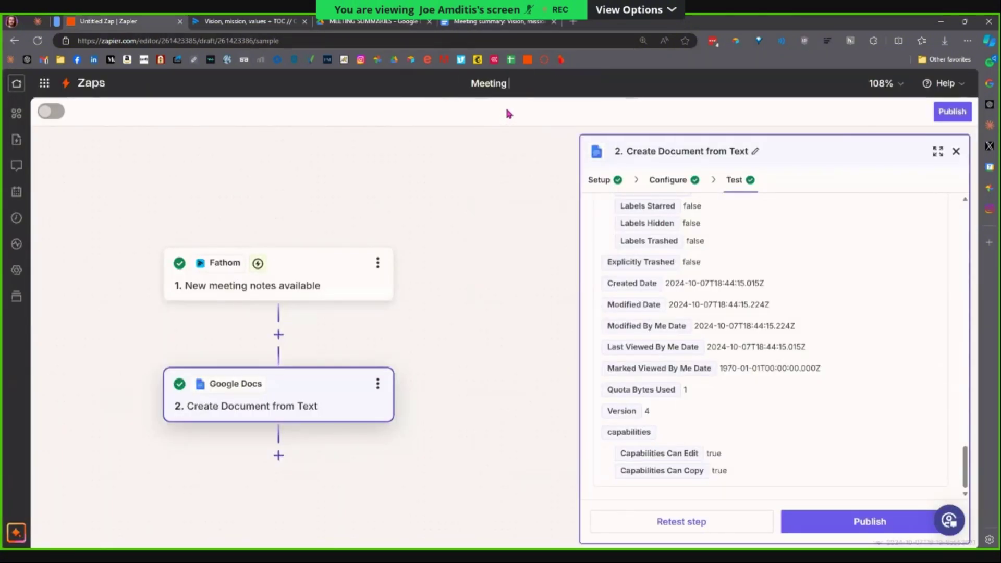
{"action": "type", "text": " summary t"}
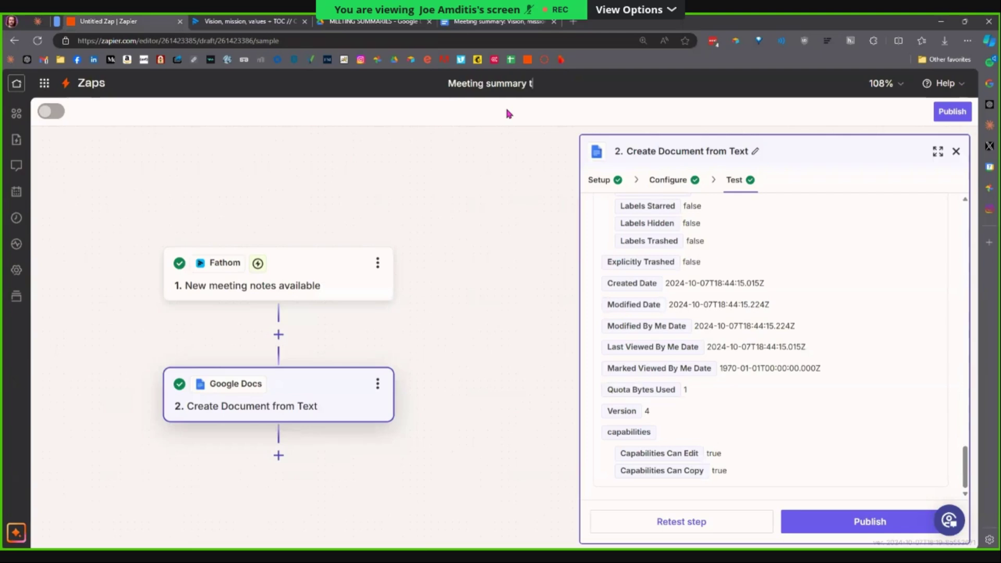
{"action": "type", "text": "o Google Doc"}
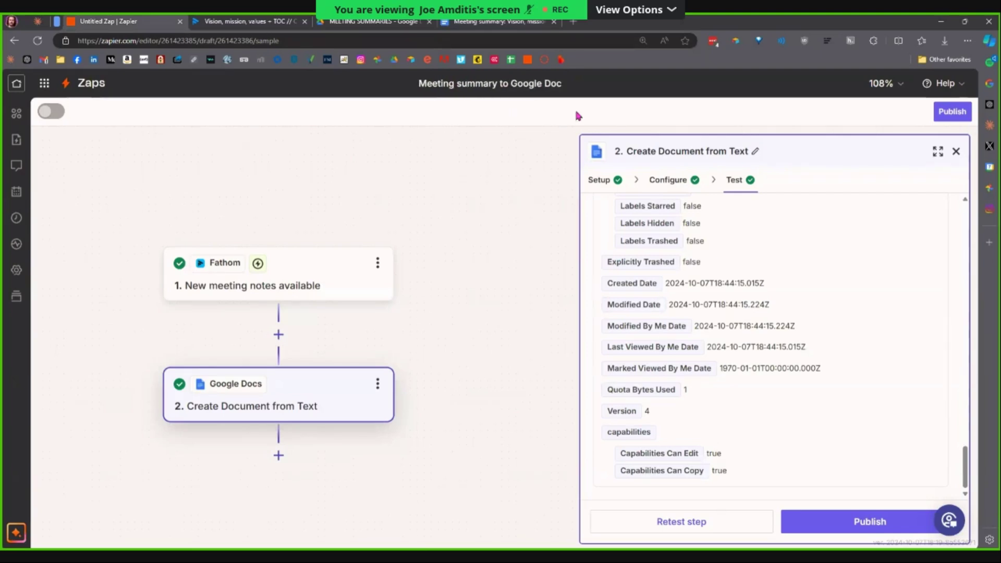
{"action": "key", "text": "Return"}
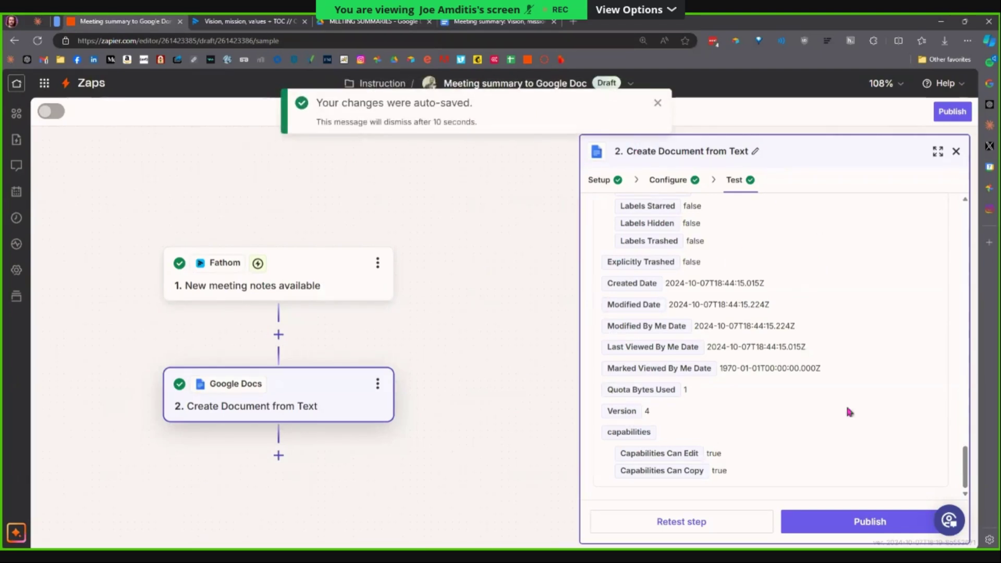
{"action": "left_click", "coordinate": [860, 519]}
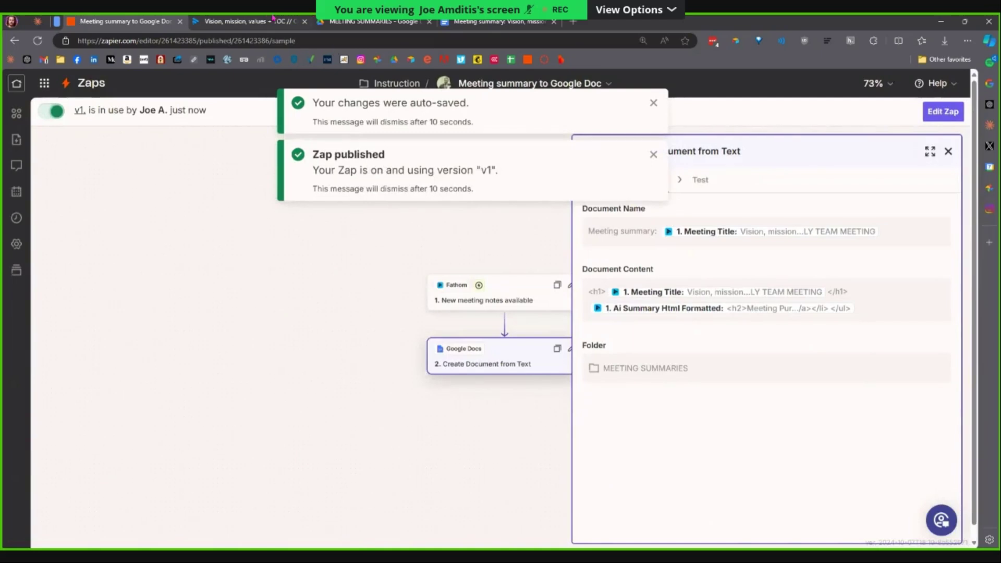
{"action": "left_click", "coordinate": [272, 17]}
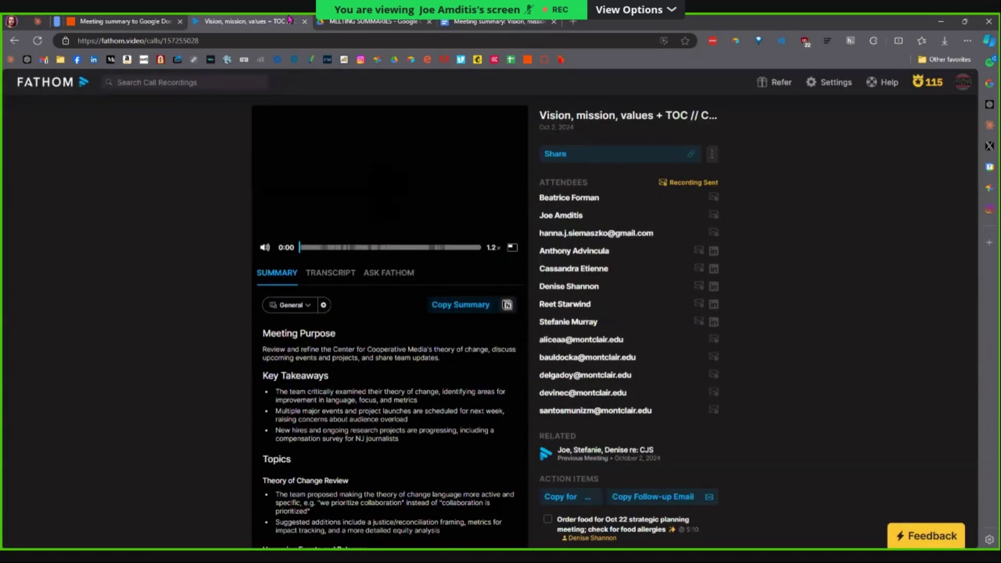
Read the meeting summary doc in MEETING SUMMARIES from its title down, then return to Zapier.
{"action": "left_click", "coordinate": [373, 22]}
{"action": "left_click", "coordinate": [474, 23]}
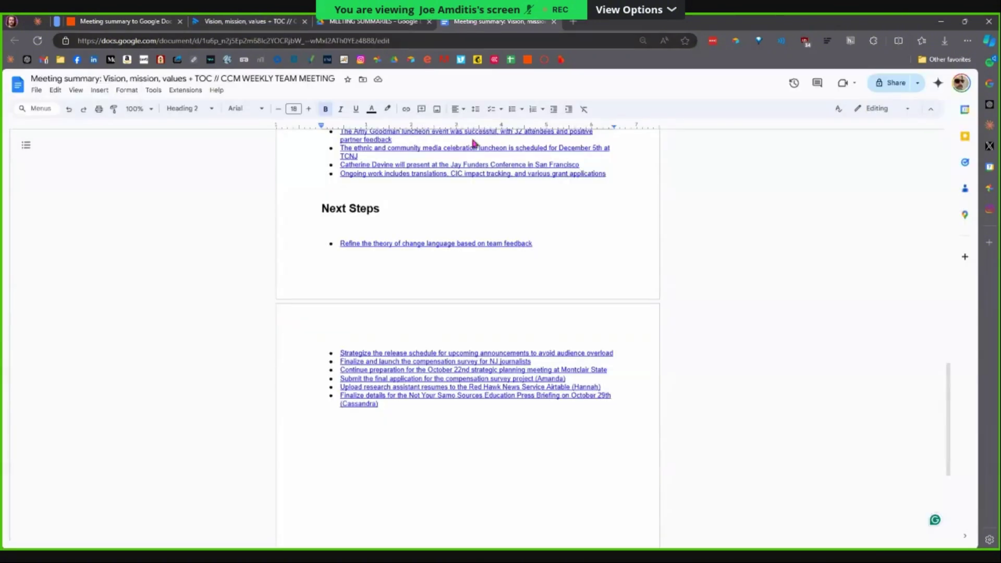
{"action": "scroll", "coordinate": [443, 371], "scroll_direction": "up", "scroll_amount": 20}
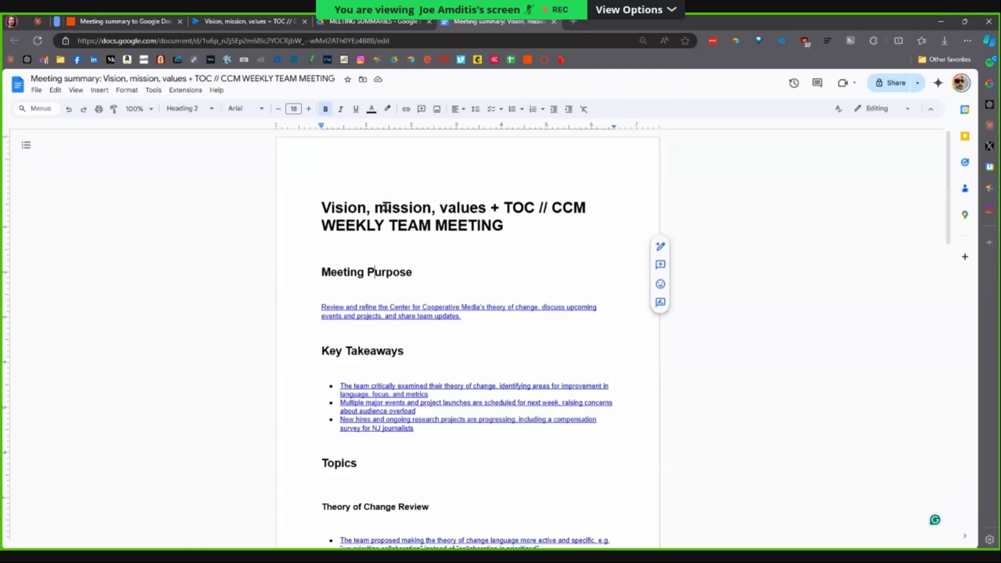
{"action": "left_click", "coordinate": [387, 248]}
{"action": "left_click", "coordinate": [364, 289]}
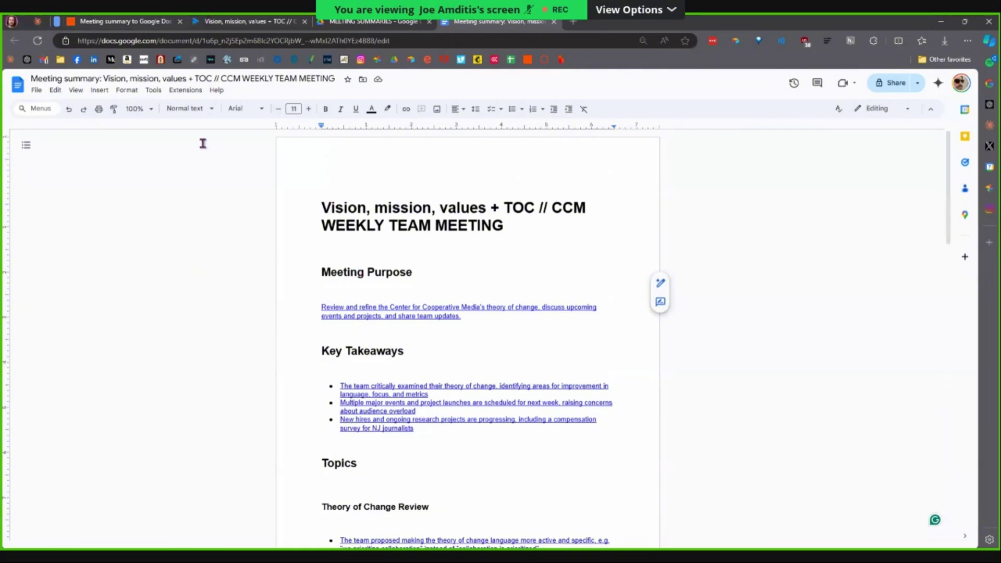
{"action": "key", "text": "ctrl+1"}
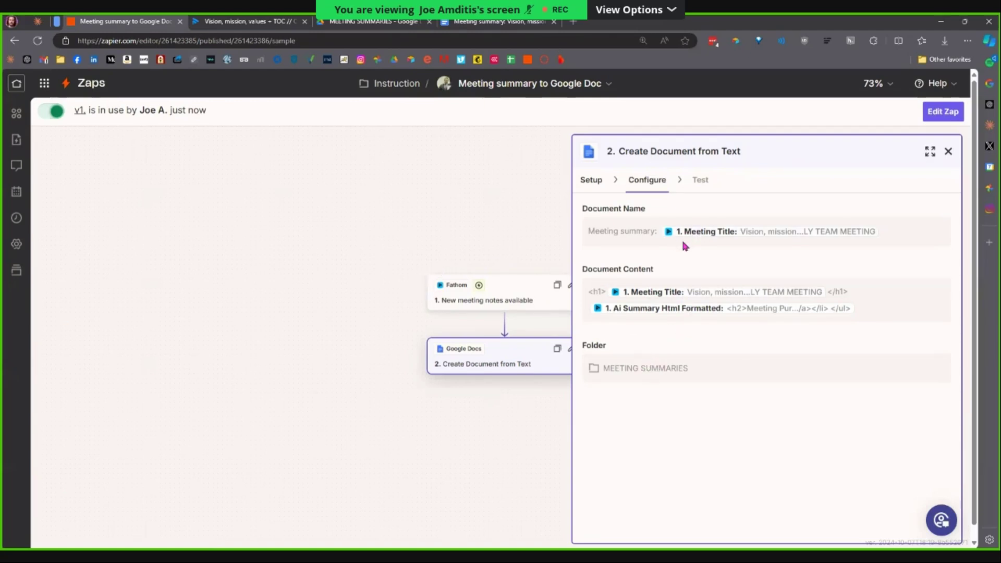
Shift the workflow canvas left and create an editable draft of the published Zap.
{"action": "left_click_drag", "start_coordinate": [471, 325], "coordinate": [304, 362]}
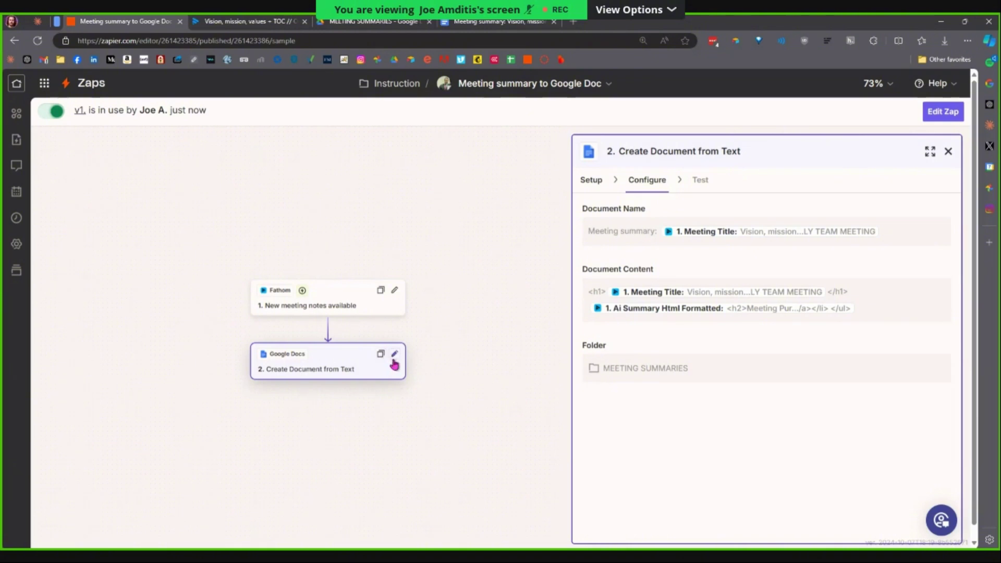
{"action": "left_click", "coordinate": [942, 111]}
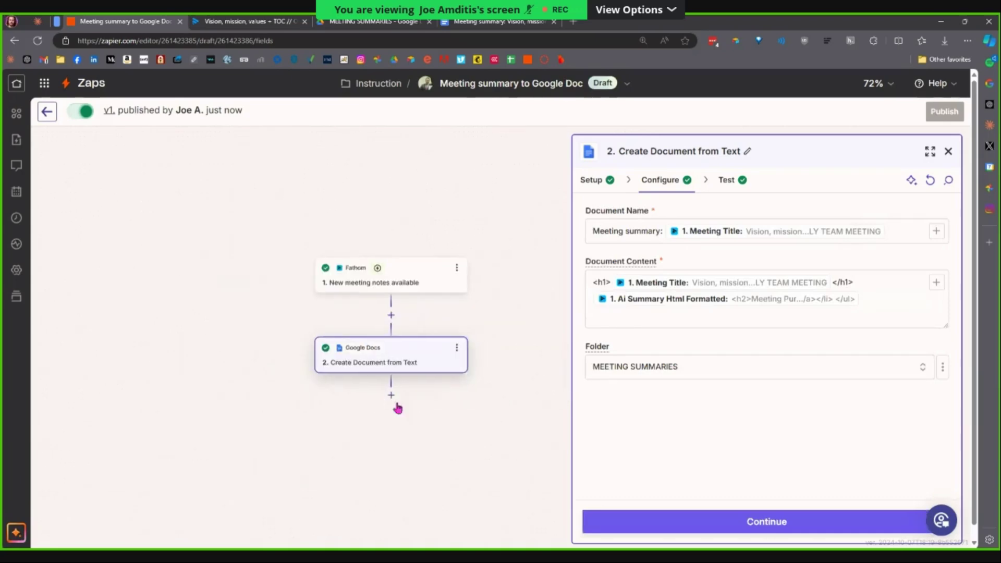
Add a Gmail step after the Google Docs step.
{"action": "left_click", "coordinate": [392, 396]}
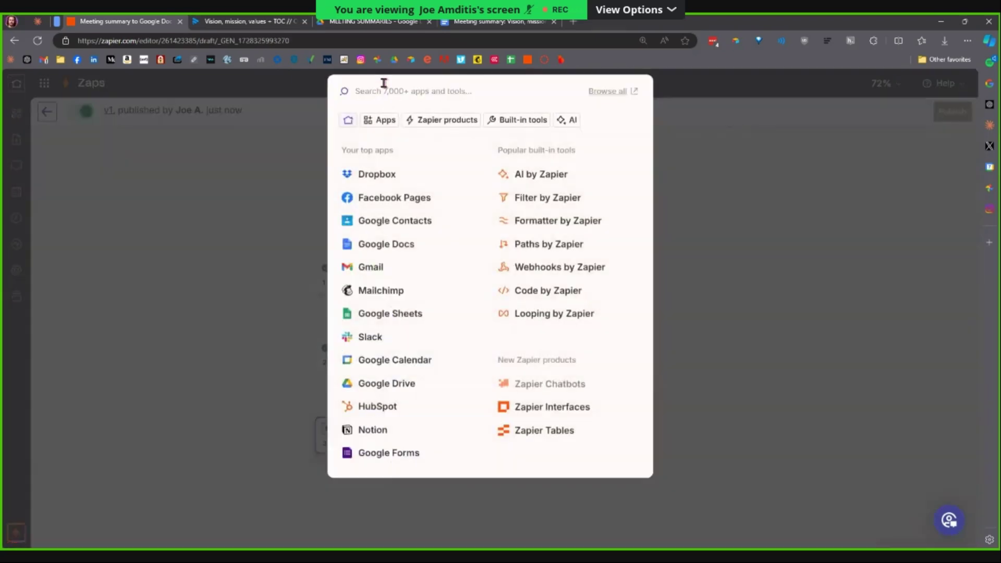
{"action": "type", "text": "gm"}
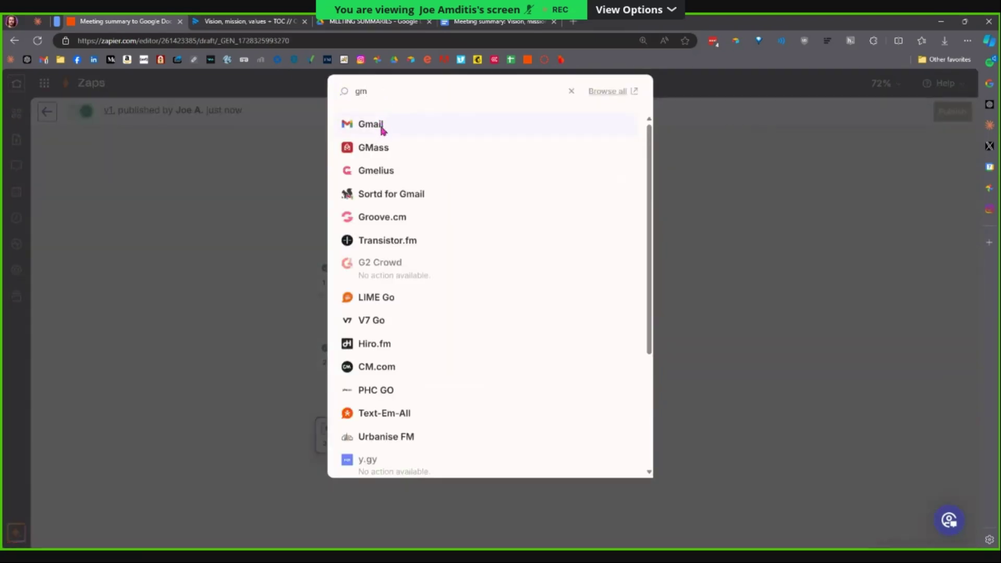
{"action": "left_click", "coordinate": [383, 125]}
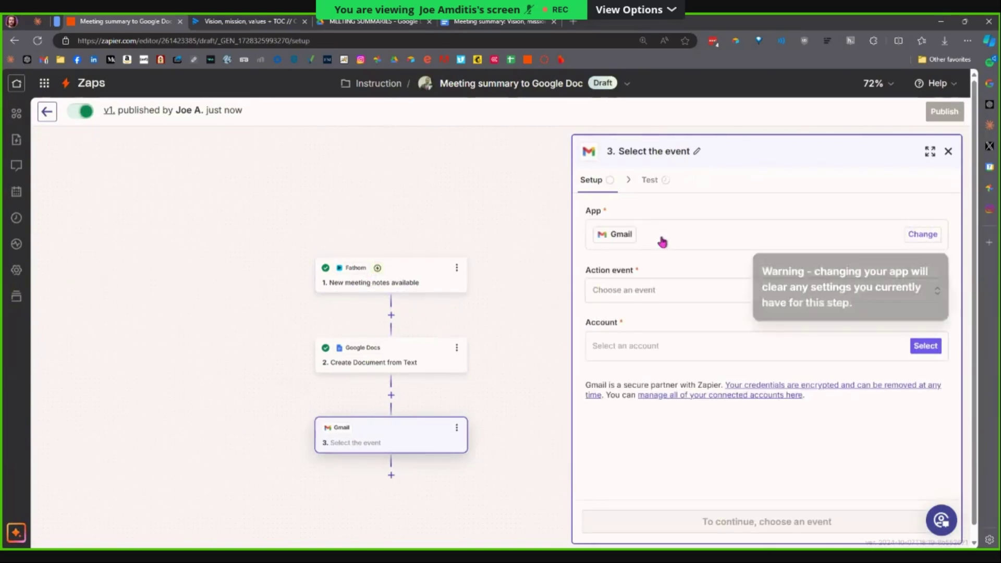
Set the Gmail action event to Send Email with the connected Gmail account, then continue to Configure.
{"action": "left_click", "coordinate": [660, 291]}
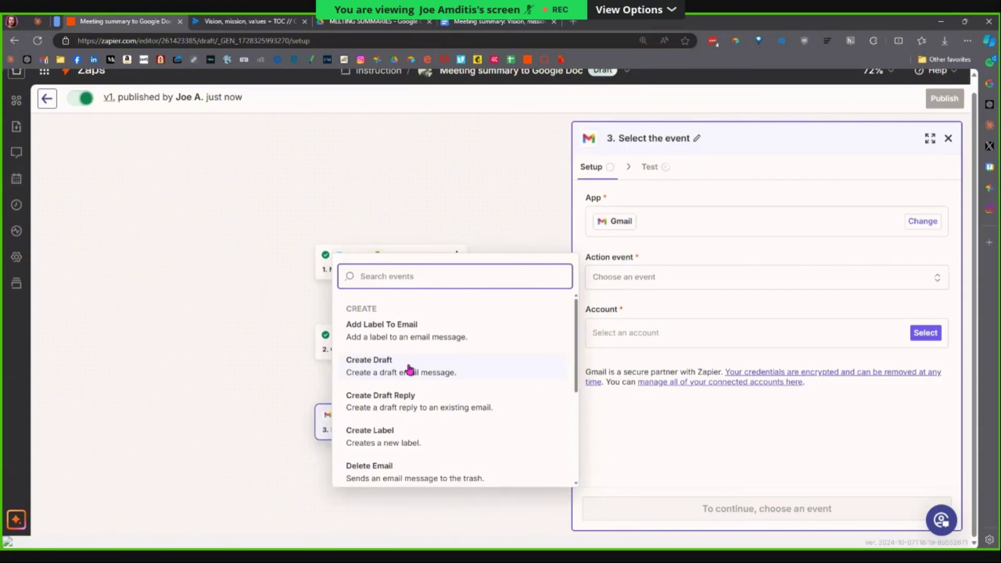
{"action": "scroll", "coordinate": [446, 415], "scroll_direction": "down", "scroll_amount": 3}
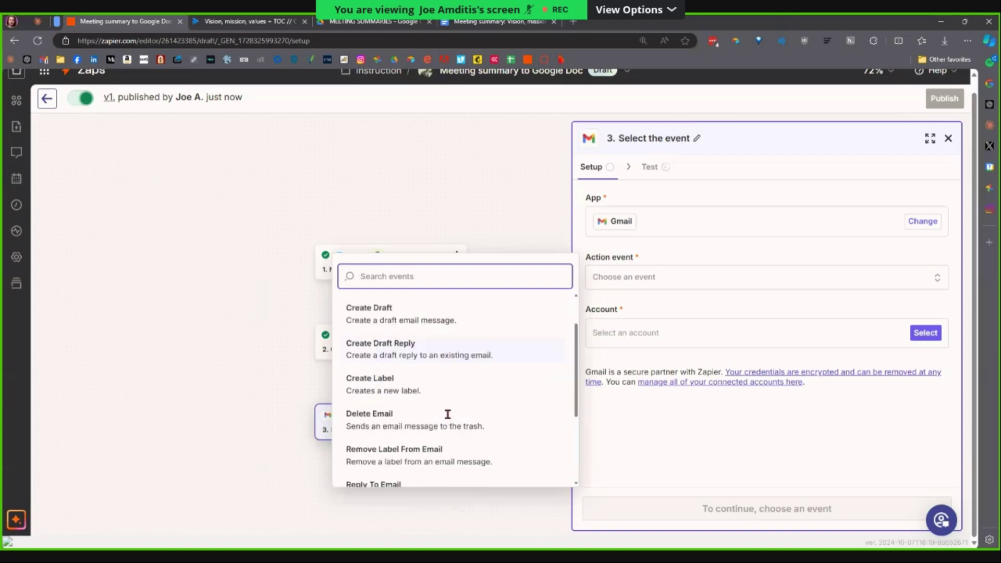
{"action": "left_click", "coordinate": [431, 412]}
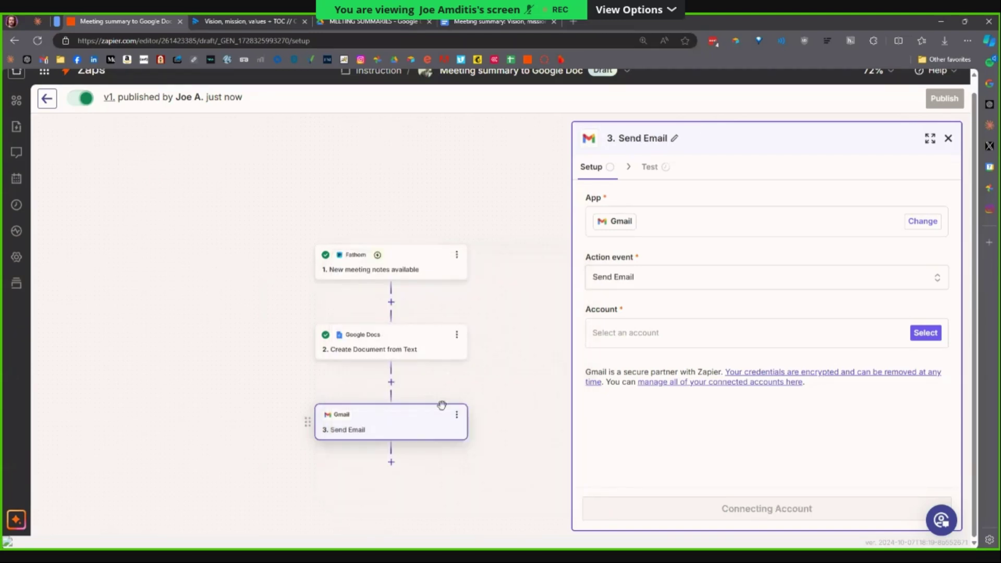
{"action": "left_click", "coordinate": [910, 334]}
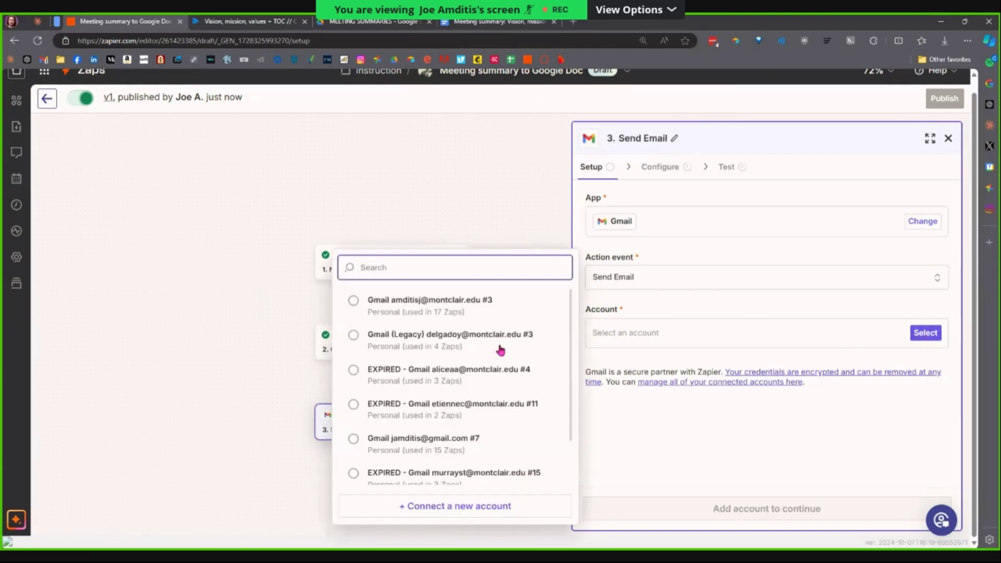
{"action": "scroll", "coordinate": [365, 338], "scroll_direction": "down", "scroll_amount": 1}
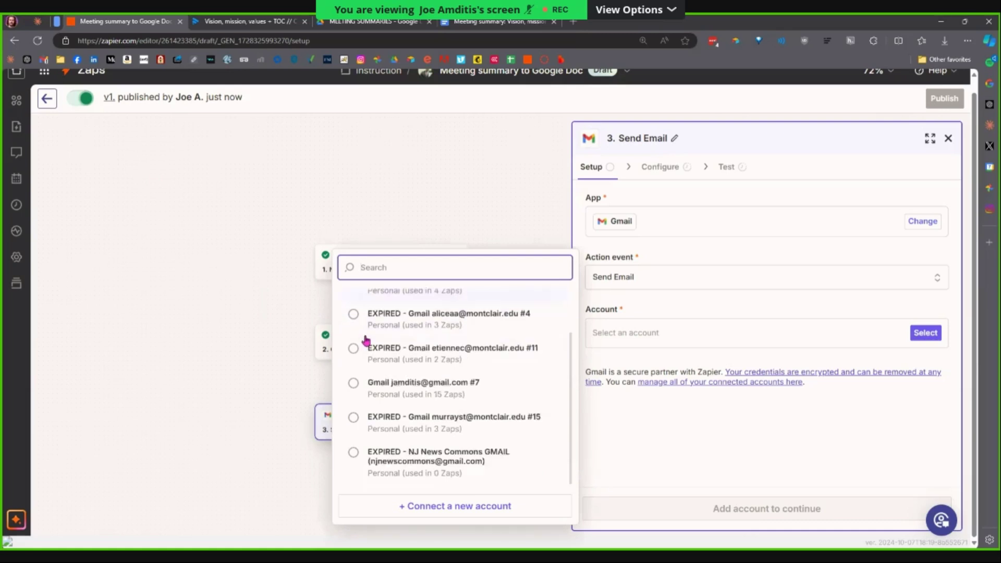
{"action": "left_click", "coordinate": [364, 385]}
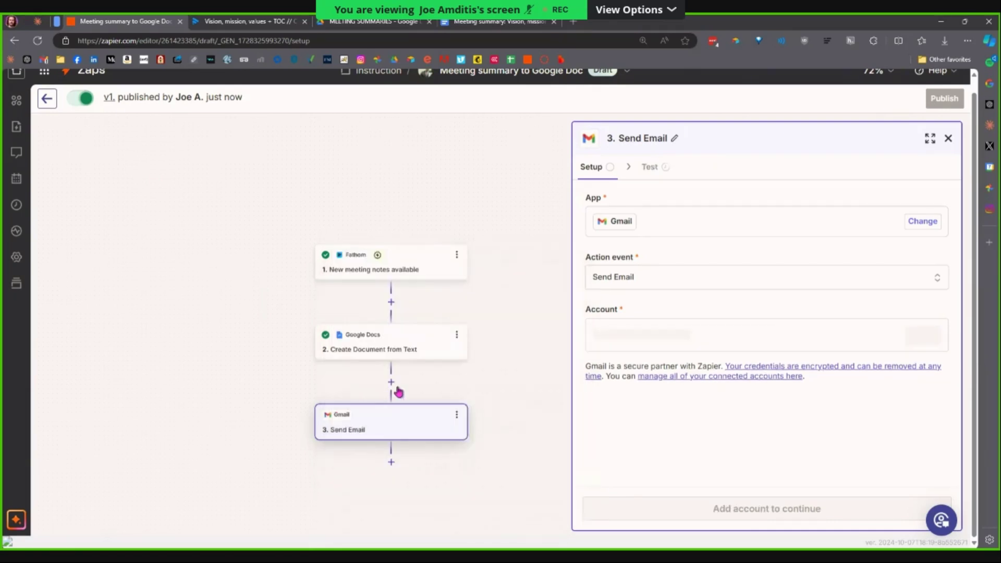
{"action": "left_click", "coordinate": [785, 516]}
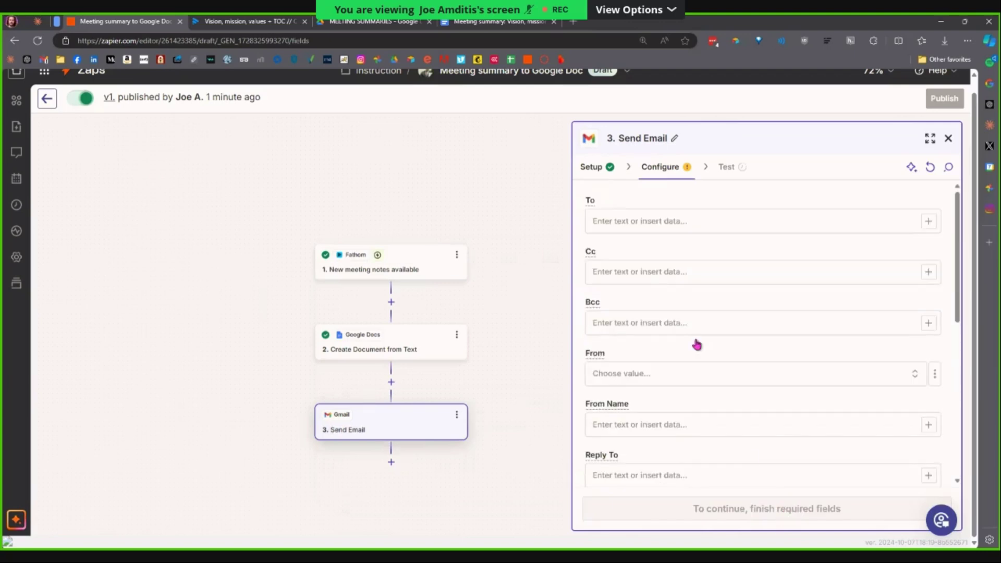
Enter the fixed organisation inbox address as the email's To recipient.
{"action": "left_click", "coordinate": [693, 225]}
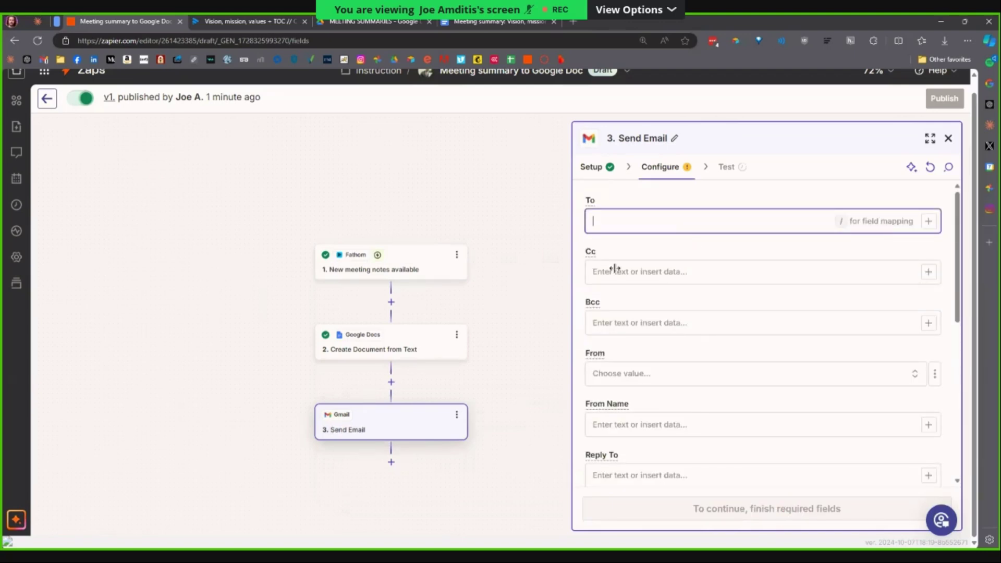
{"action": "left_click", "coordinate": [931, 230]}
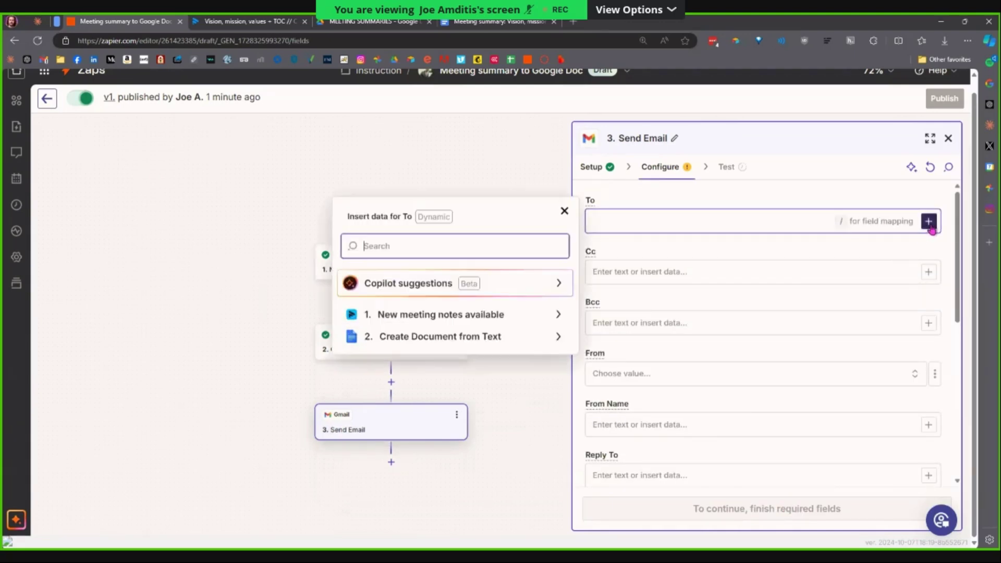
{"action": "left_click", "coordinate": [558, 322]}
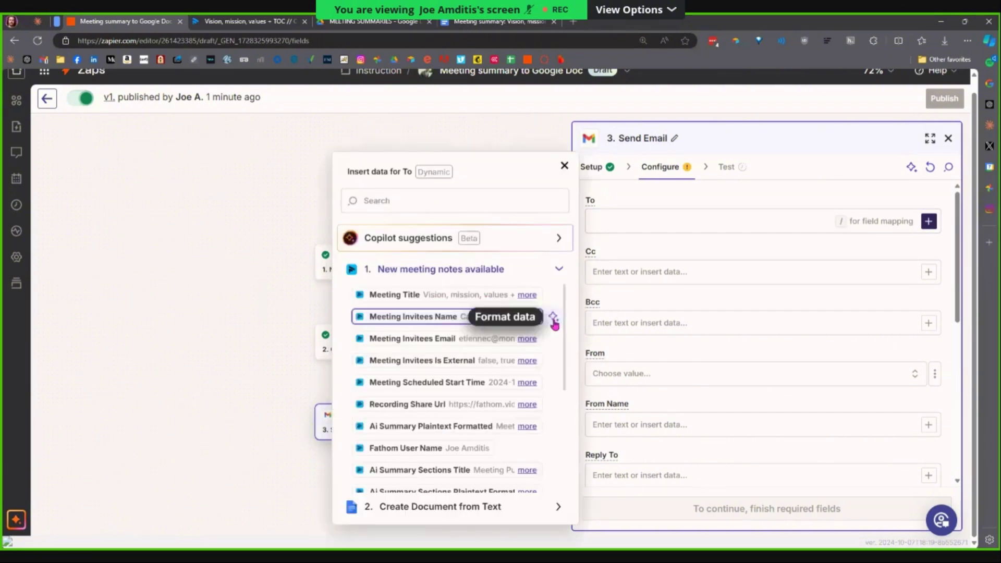
{"action": "left_click", "coordinate": [532, 345]}
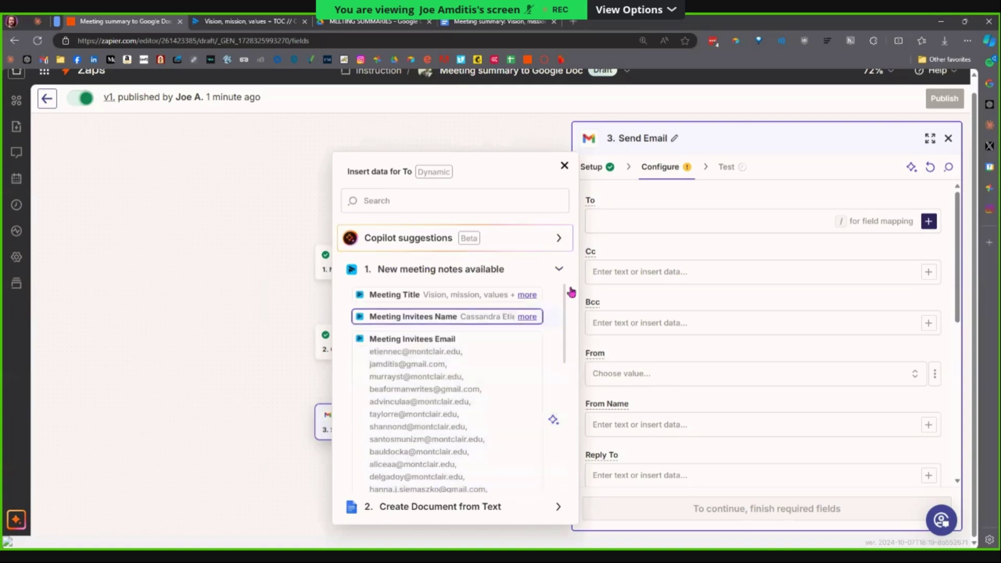
{"action": "left_click", "coordinate": [649, 227]}
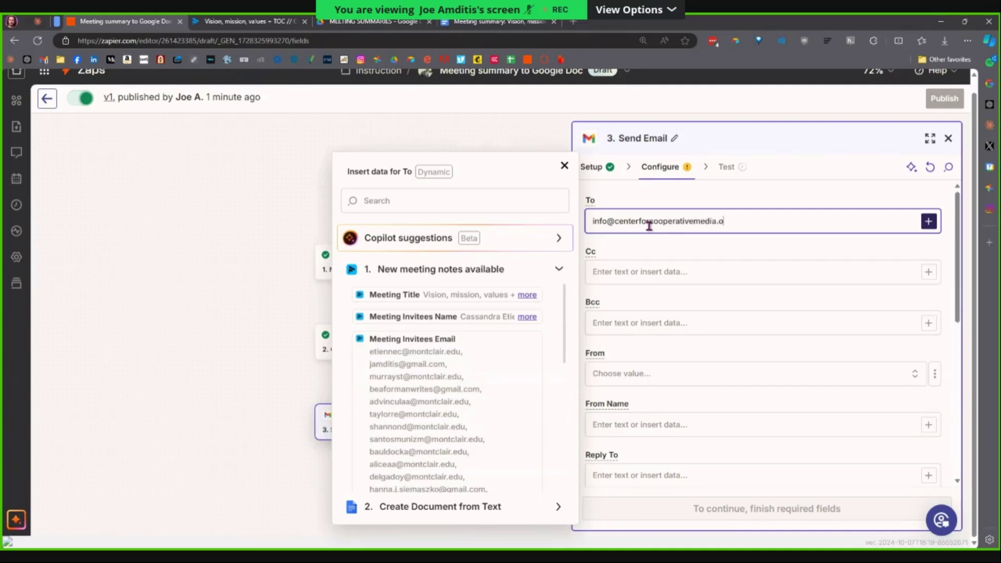
{"action": "left_click", "coordinate": [685, 321]}
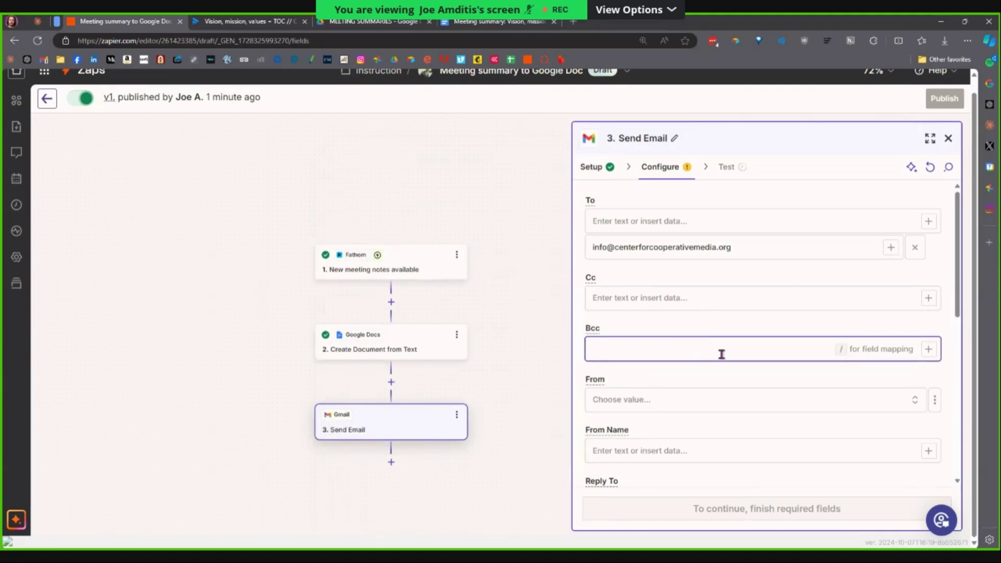
Map Fathom's Meeting Invitees Email from the meeting notes into Bcc.
{"action": "left_click", "coordinate": [926, 353]}
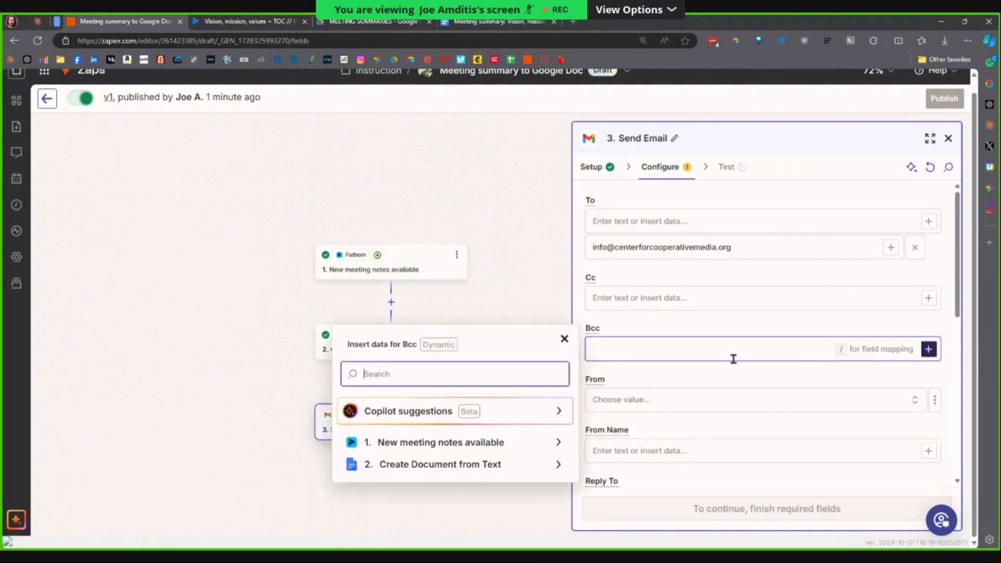
{"action": "left_click", "coordinate": [560, 442]}
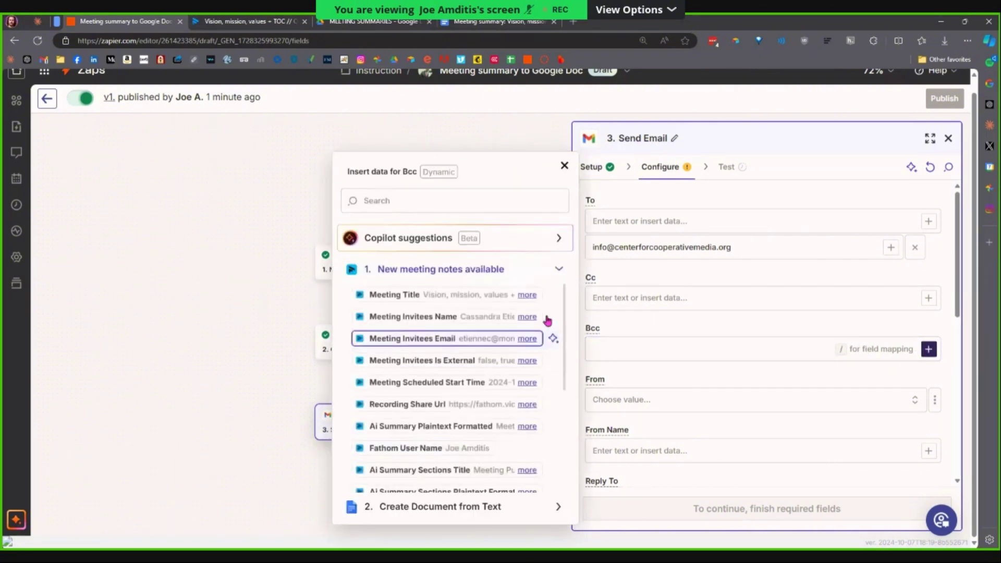
{"action": "left_click", "coordinate": [459, 348]}
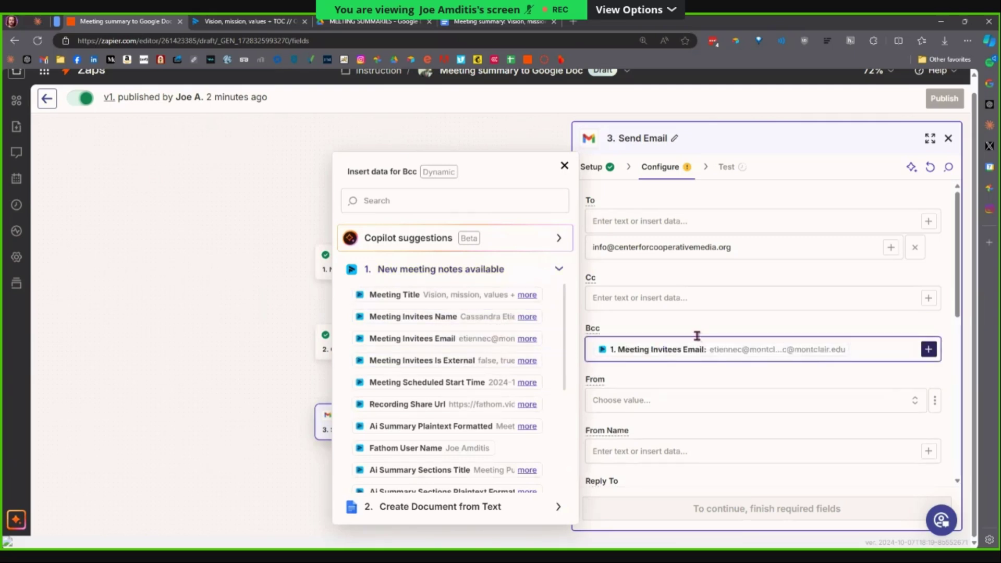
{"action": "left_click", "coordinate": [677, 378]}
Pick the personal Gmail sender address and map Fathom User Name into From Name.
{"action": "scroll", "coordinate": [686, 331], "scroll_direction": "down", "scroll_amount": 2}
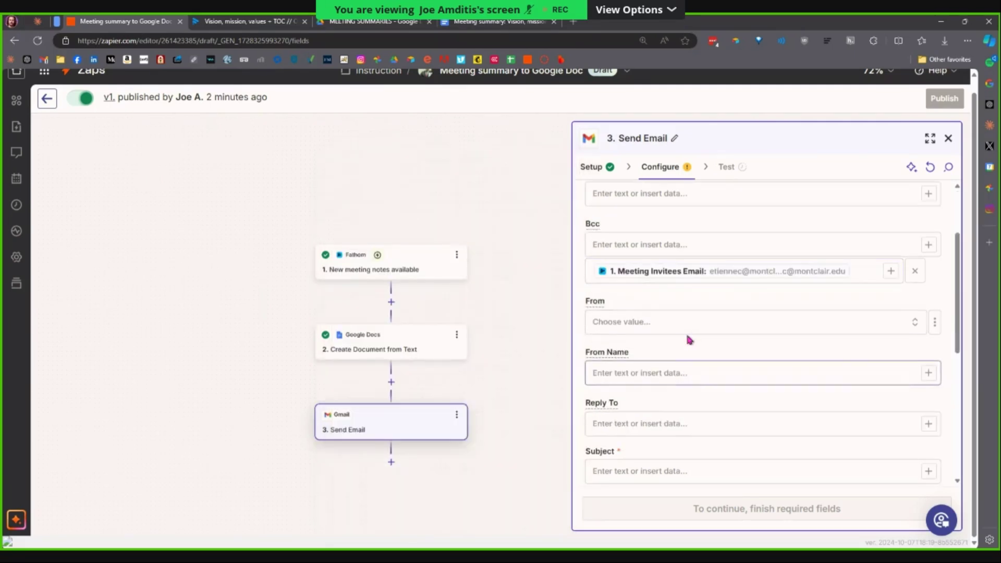
{"action": "left_click", "coordinate": [698, 329]}
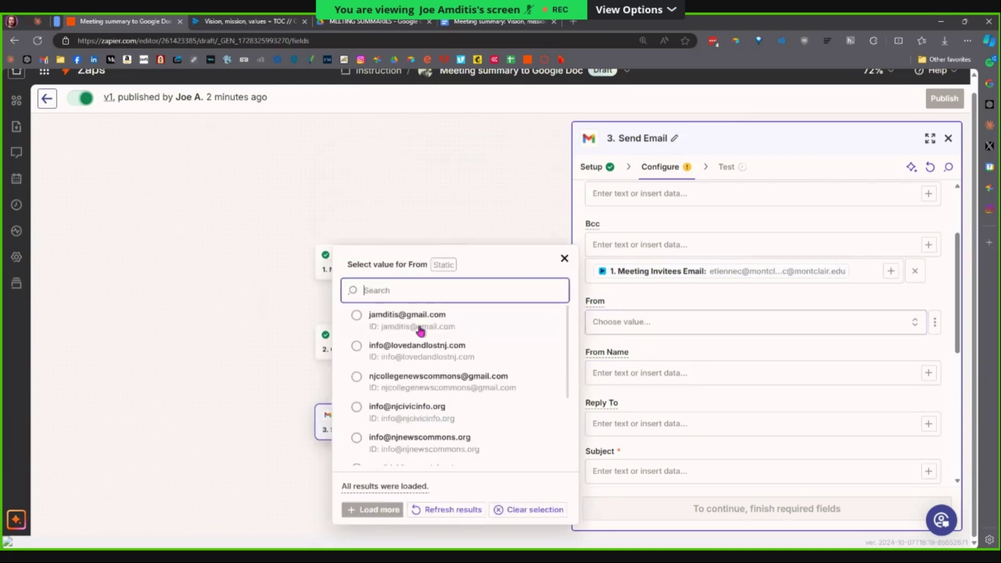
{"action": "left_click", "coordinate": [389, 328]}
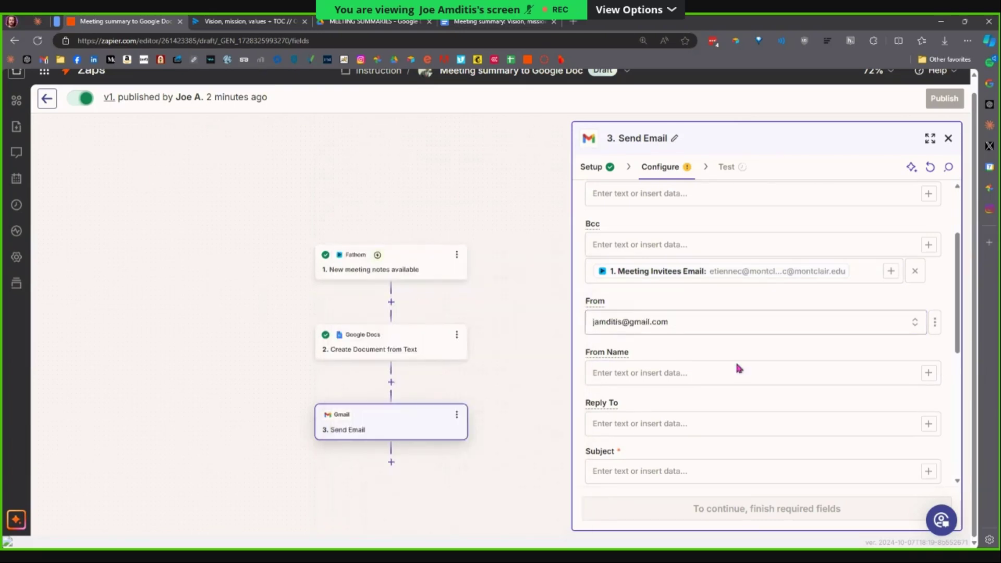
{"action": "left_click", "coordinate": [756, 379]}
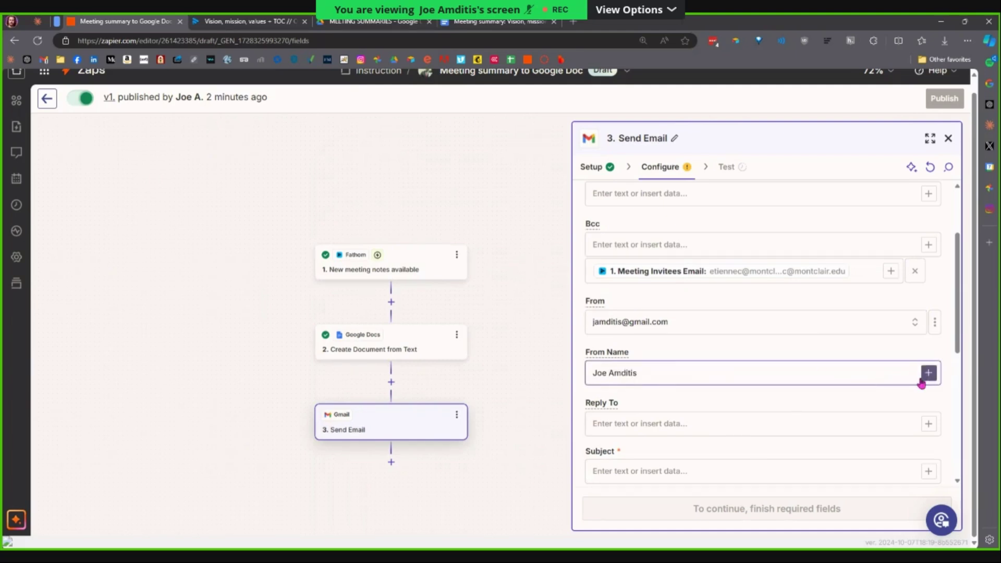
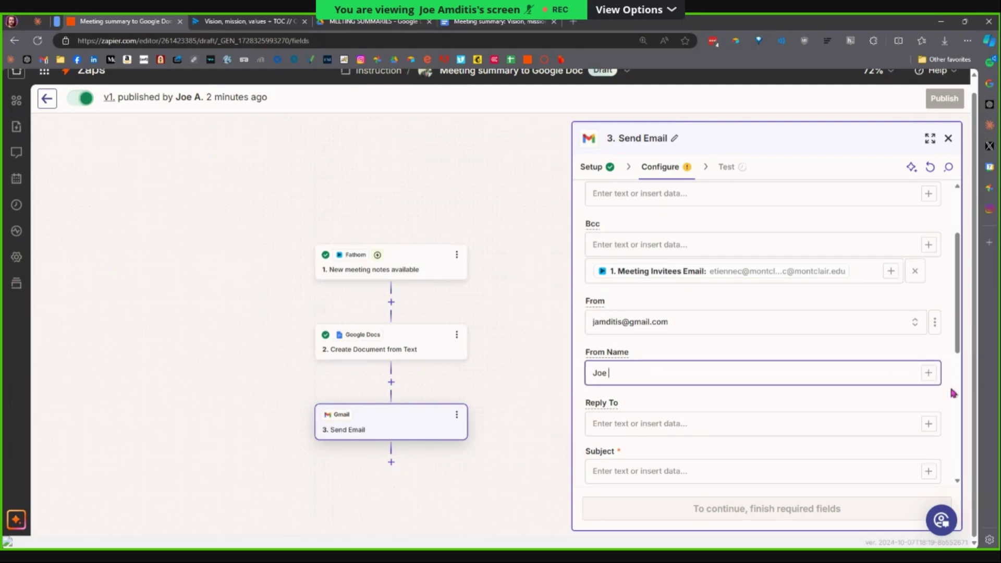
{"action": "left_click", "coordinate": [928, 373]}
{"action": "left_click", "coordinate": [501, 467]}
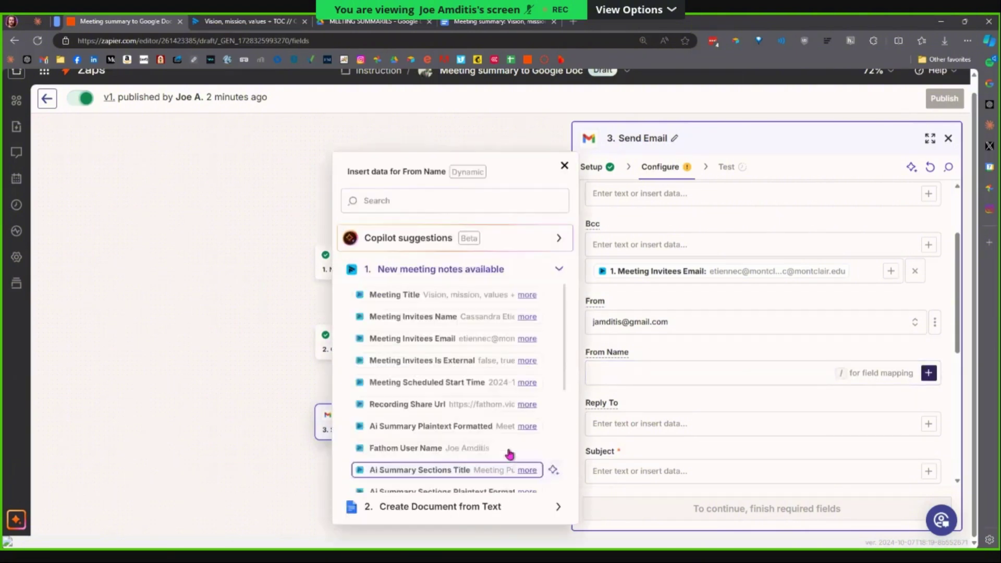
{"action": "scroll", "coordinate": [513, 433], "scroll_direction": "down", "scroll_amount": 1}
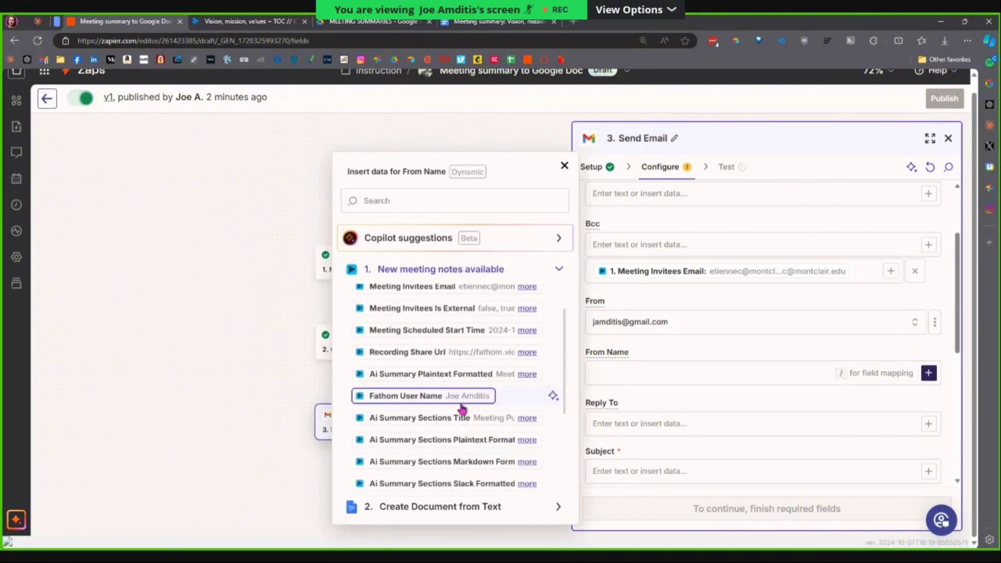
{"action": "left_click", "coordinate": [457, 406]}
{"action": "left_click", "coordinate": [657, 350]}
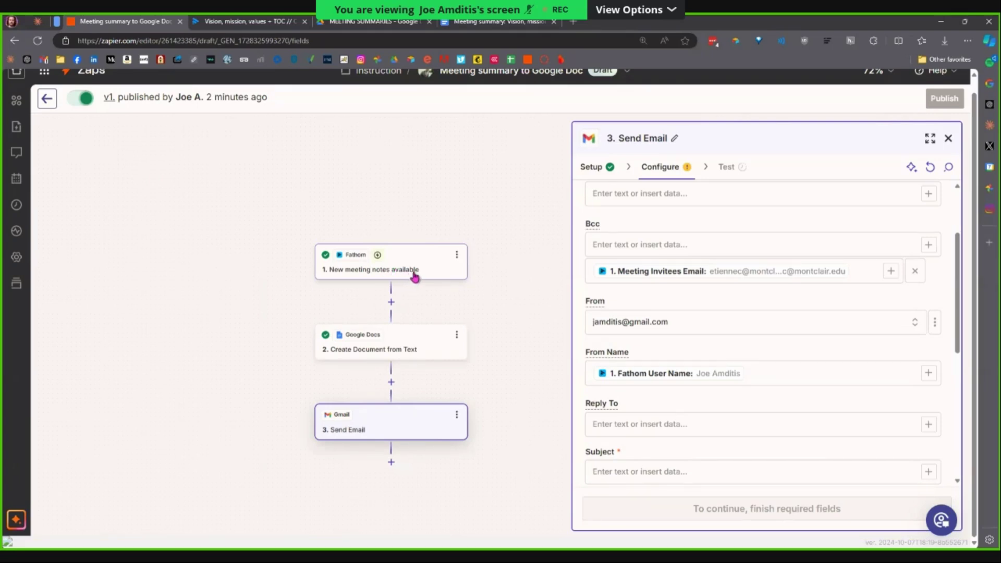
Clear the chosen From address and inspect its Static/Custom value options.
{"action": "left_click", "coordinate": [698, 328]}
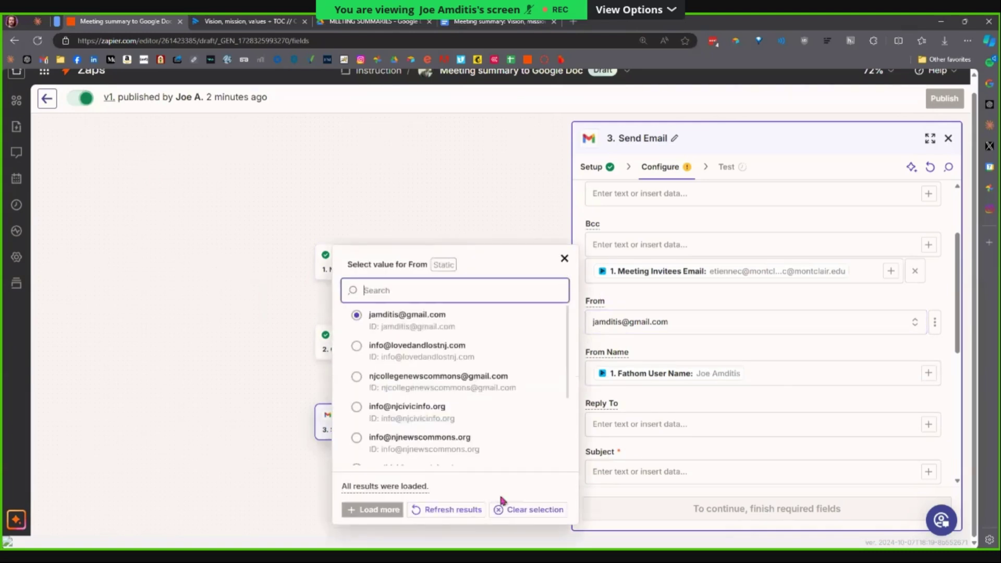
{"action": "left_click", "coordinate": [504, 510]}
{"action": "left_click", "coordinate": [934, 322]}
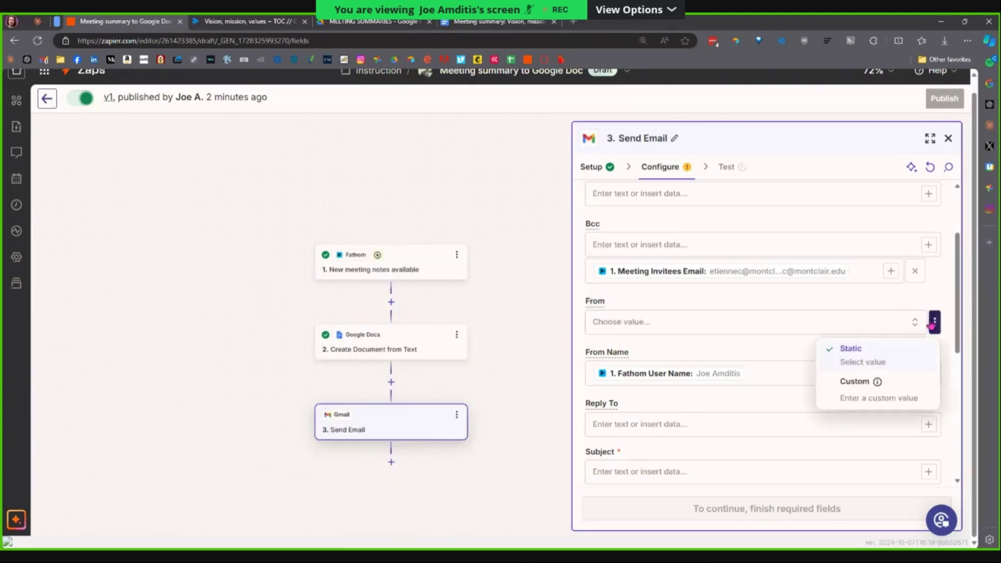
{"action": "left_click", "coordinate": [910, 300]}
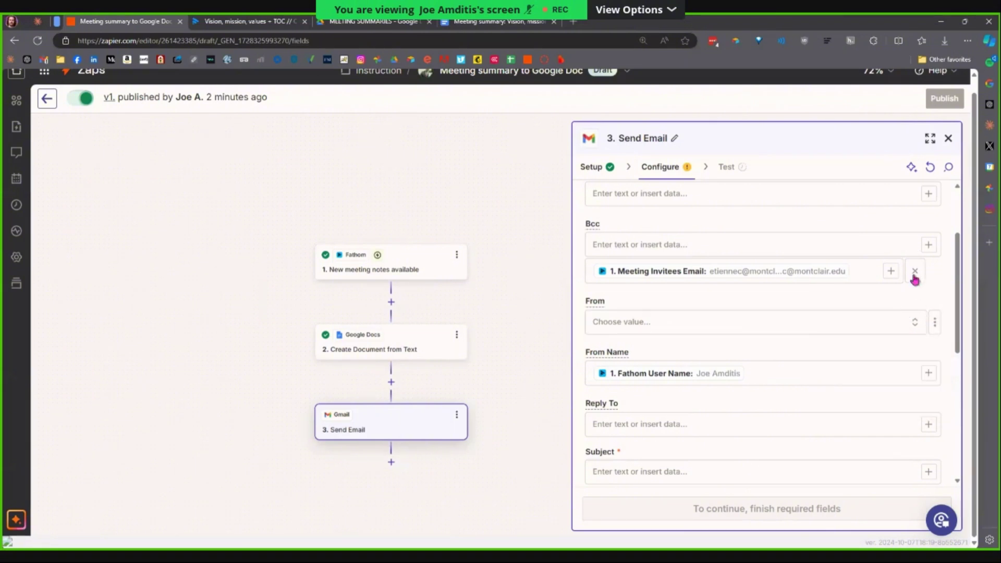
{"action": "left_click", "coordinate": [935, 329]}
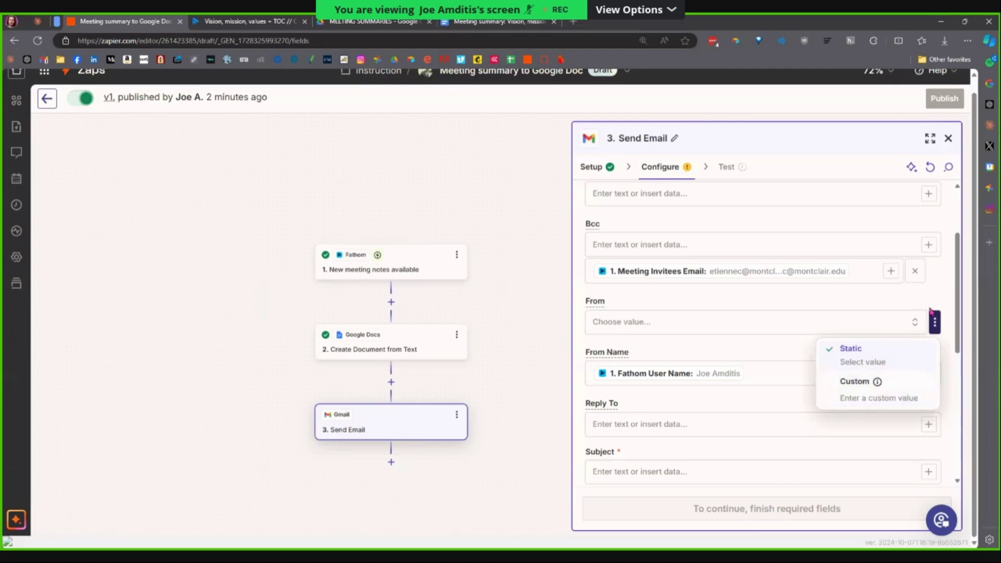
{"action": "left_click", "coordinate": [931, 313]}
{"action": "left_click", "coordinate": [869, 329]}
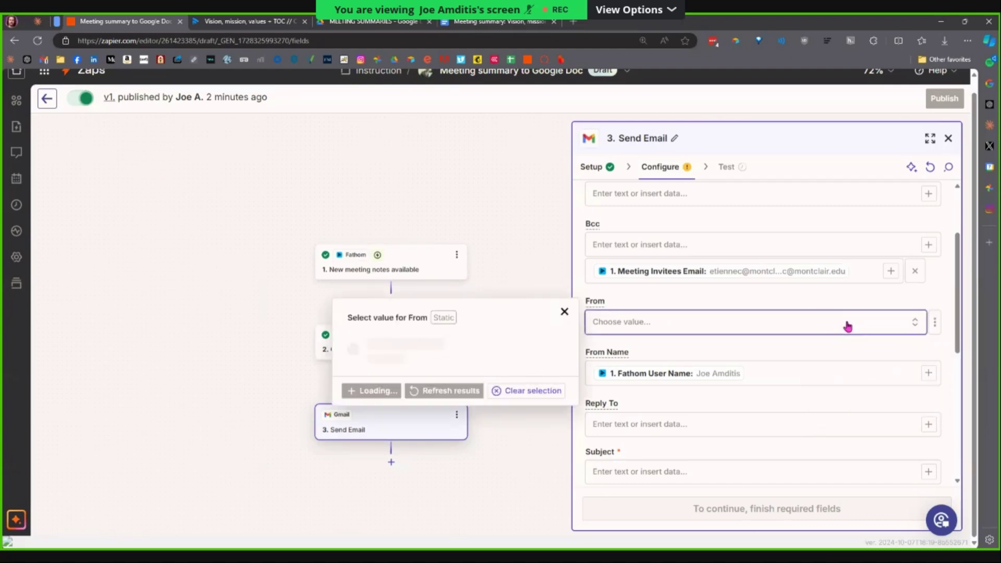
{"action": "scroll", "coordinate": [459, 407], "scroll_direction": "down", "scroll_amount": 3}
{"action": "scroll", "coordinate": [459, 414], "scroll_direction": "up", "scroll_amount": 5}
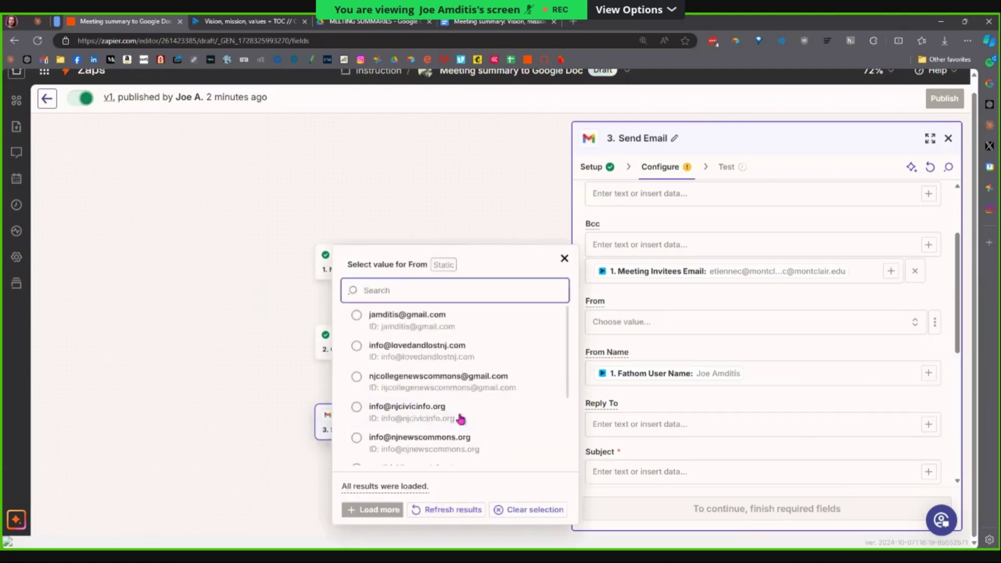
Switch From to a custom value and map Fathom User Email into it, found by searching 'email'.
{"action": "left_click", "coordinate": [564, 271]}
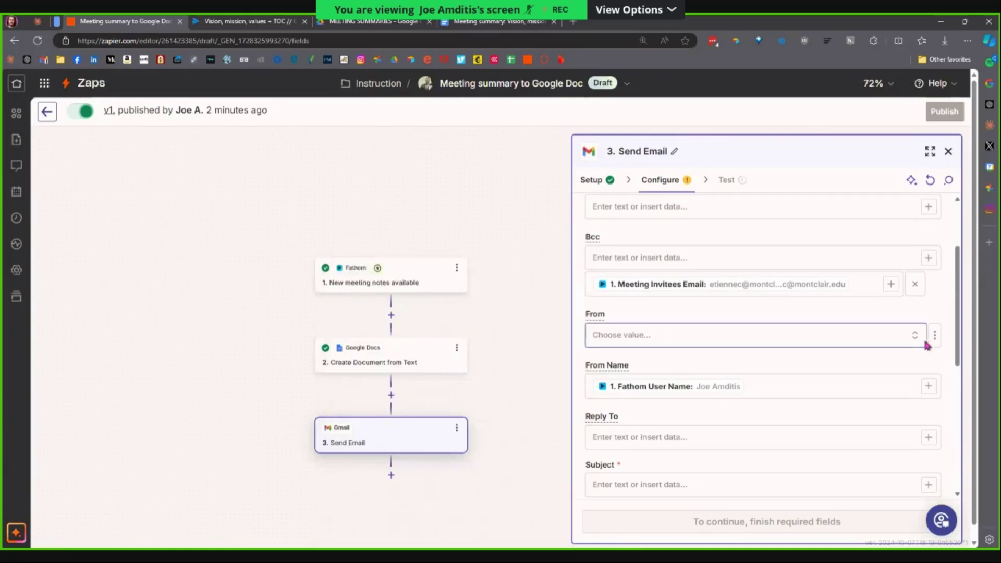
{"action": "left_click", "coordinate": [935, 335]}
{"action": "left_click", "coordinate": [879, 405]}
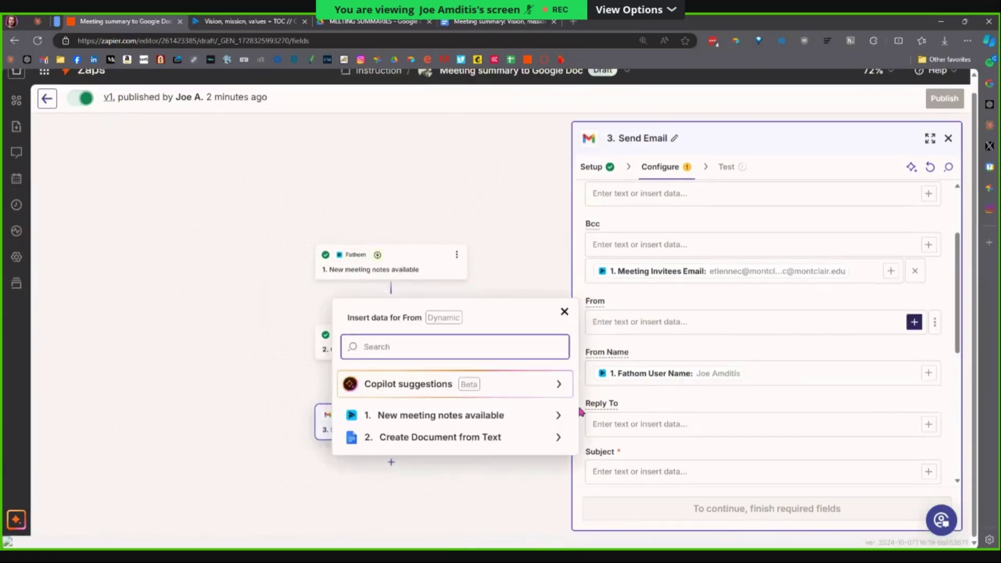
{"action": "left_click", "coordinate": [559, 425]}
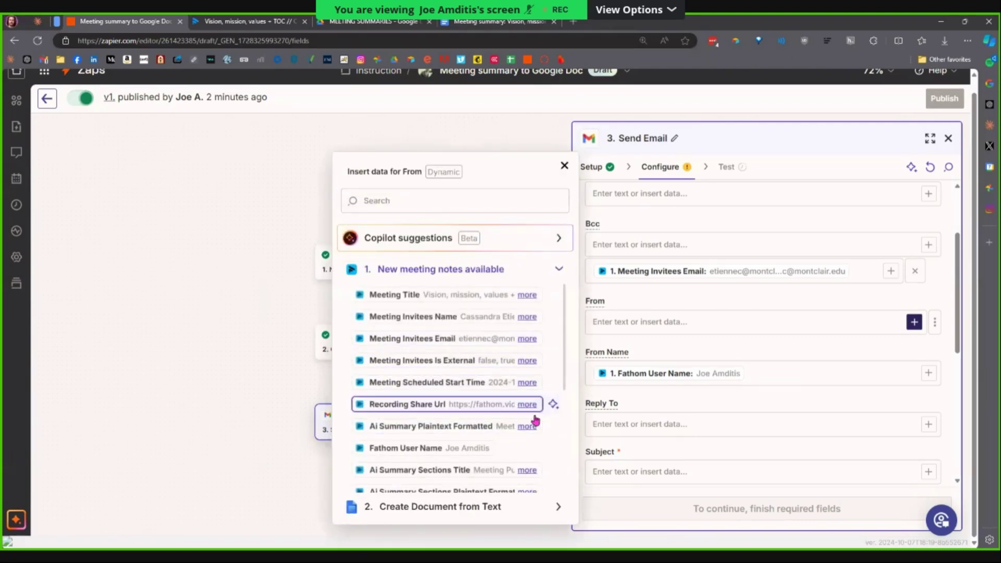
{"action": "scroll", "coordinate": [550, 428], "scroll_direction": "down", "scroll_amount": 5}
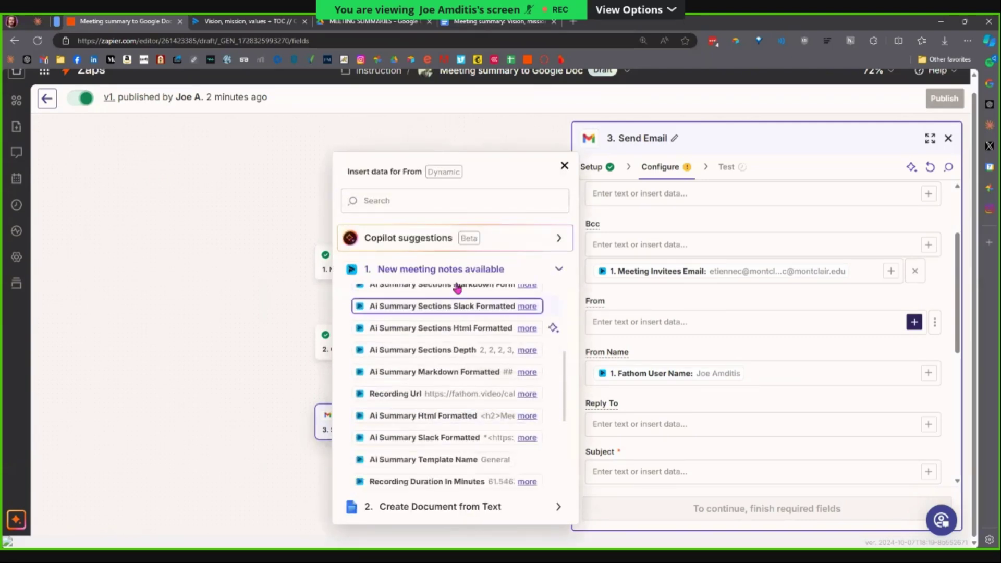
{"action": "left_click", "coordinate": [420, 204]}
{"action": "type", "text": "email"}
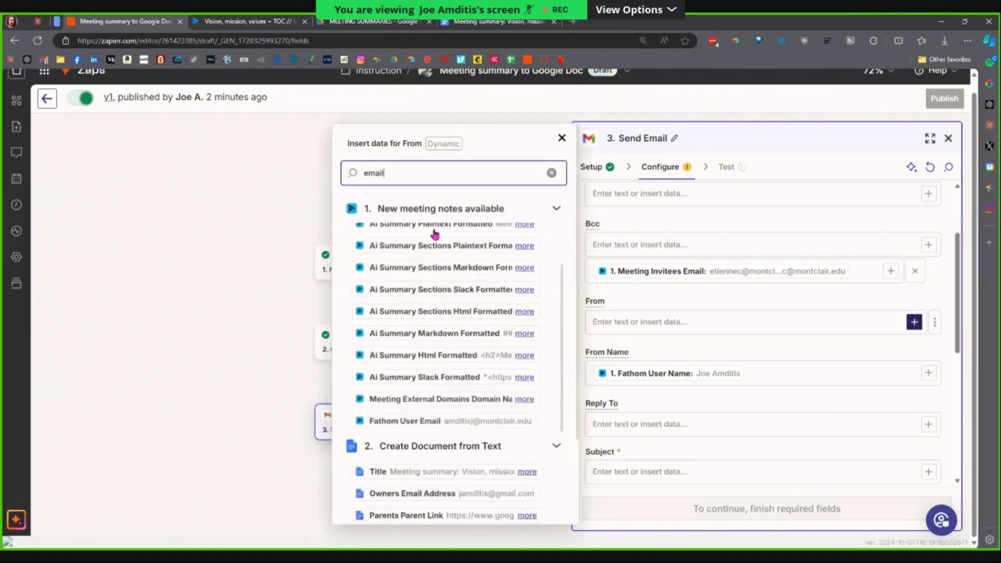
{"action": "left_click", "coordinate": [463, 428]}
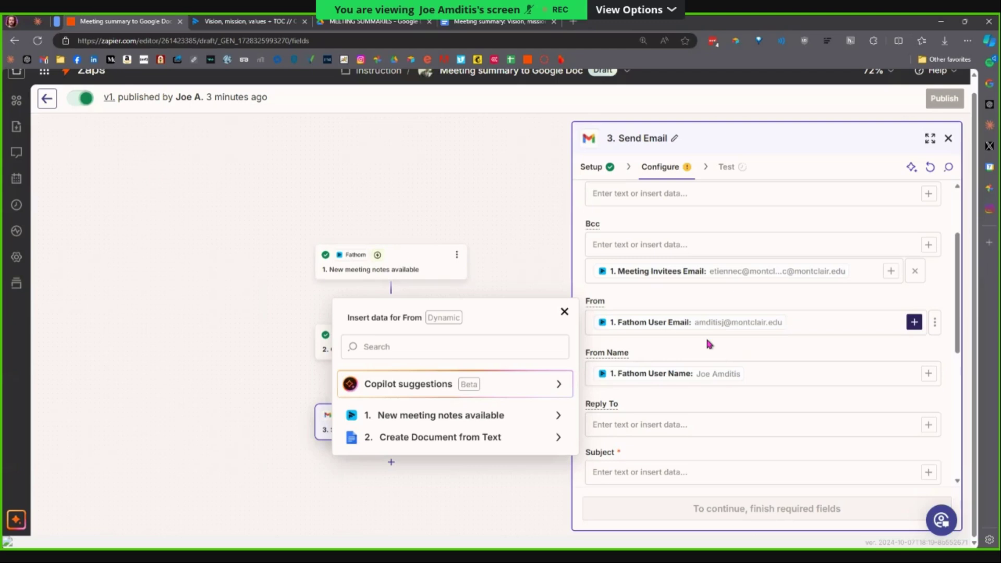
{"action": "scroll", "coordinate": [735, 396], "scroll_direction": "down", "scroll_amount": 2}
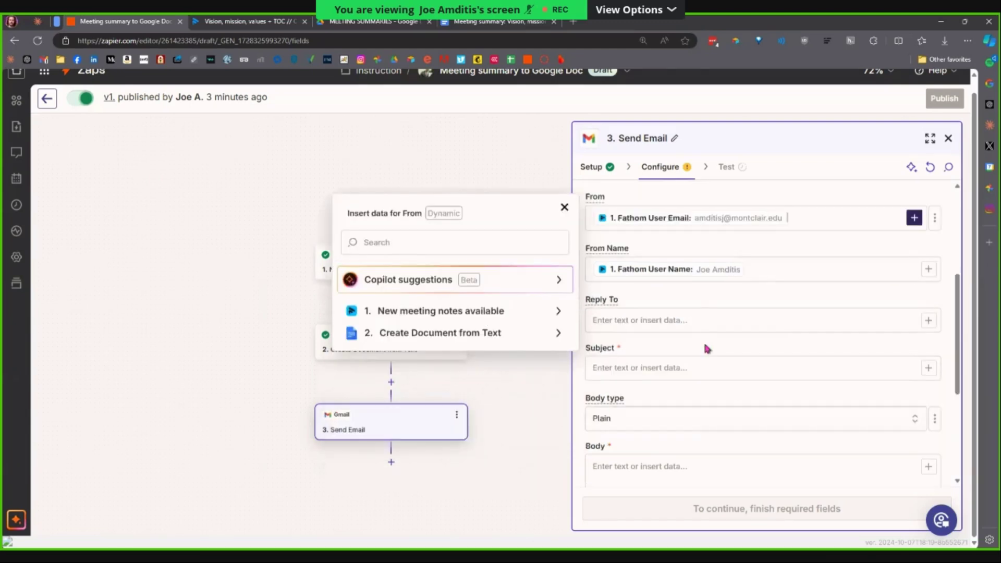
{"action": "left_click", "coordinate": [678, 298]}
Set the Subject to 'Meeting summary: ' followed by the Fathom Meeting Title.
{"action": "scroll", "coordinate": [662, 313], "scroll_direction": "up", "scroll_amount": 2}
{"action": "scroll", "coordinate": [641, 287], "scroll_direction": "up", "scroll_amount": 2}
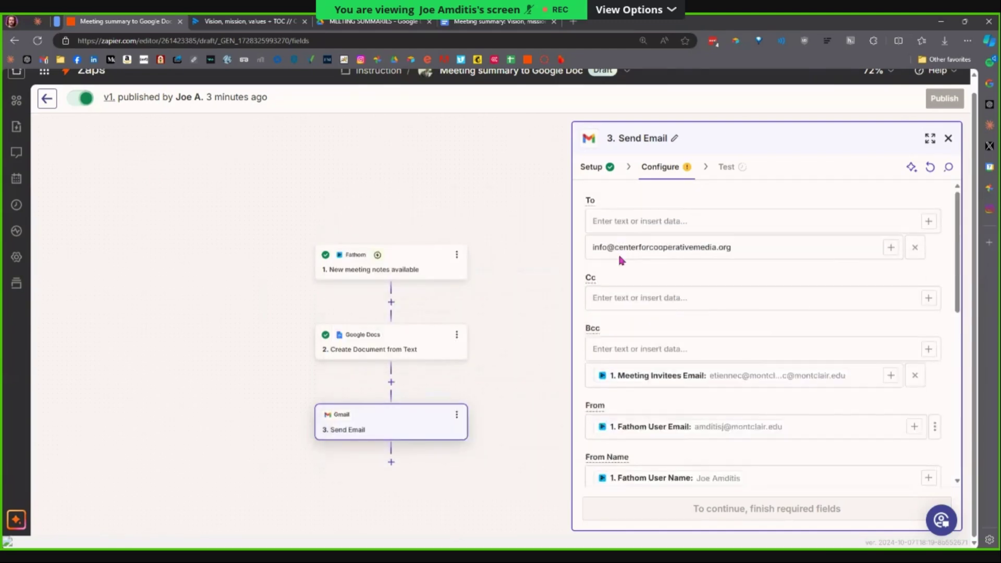
{"action": "scroll", "coordinate": [648, 353], "scroll_direction": "down", "scroll_amount": 4}
{"action": "scroll", "coordinate": [623, 354], "scroll_direction": "up", "scroll_amount": 4}
{"action": "scroll", "coordinate": [762, 370], "scroll_direction": "down", "scroll_amount": 5}
{"action": "left_click", "coordinate": [729, 317]}
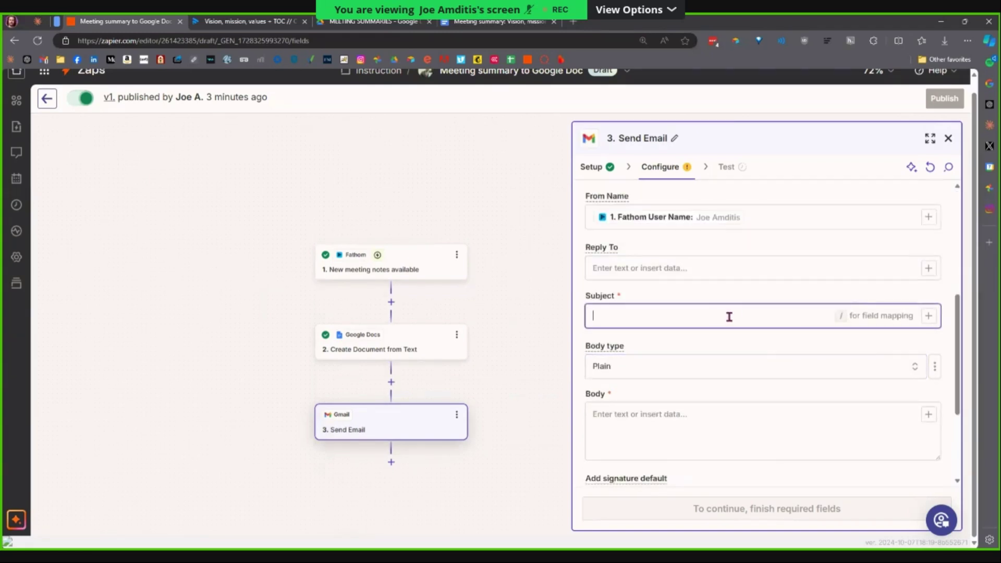
{"action": "type", "text": "Meeting summary:"}
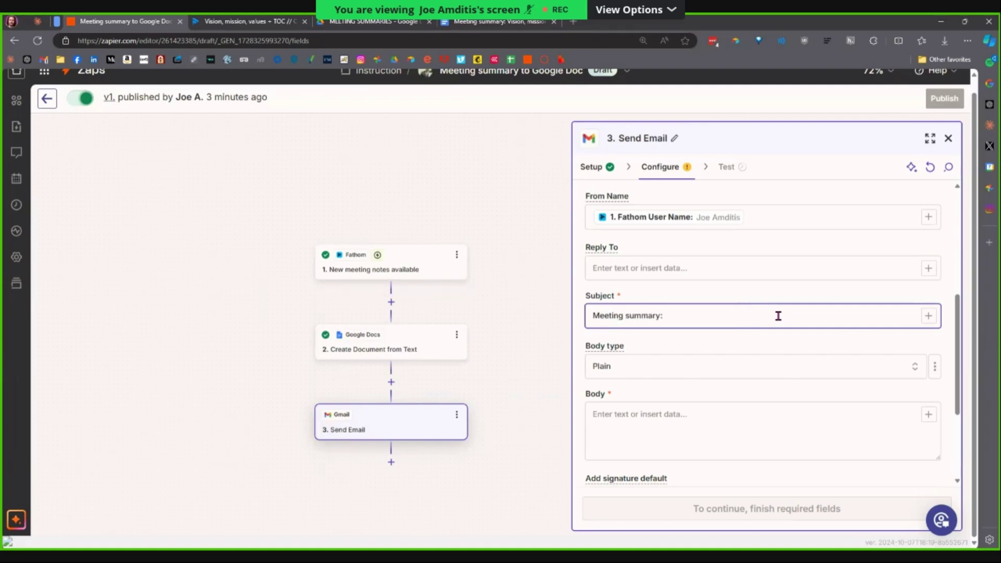
{"action": "left_click", "coordinate": [929, 316]}
{"action": "left_click", "coordinate": [536, 412]}
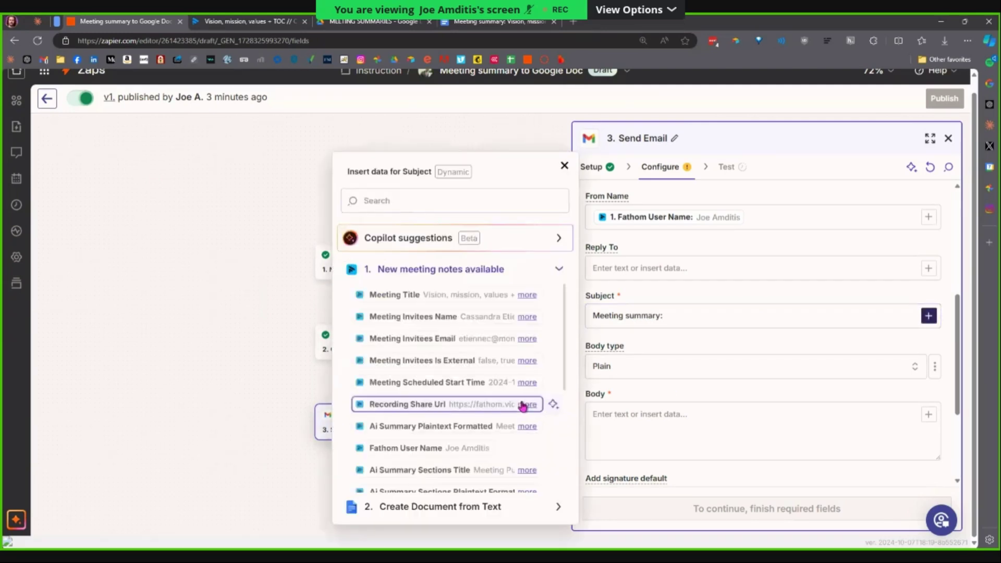
{"action": "left_click", "coordinate": [470, 296]}
{"action": "left_click", "coordinate": [645, 335]}
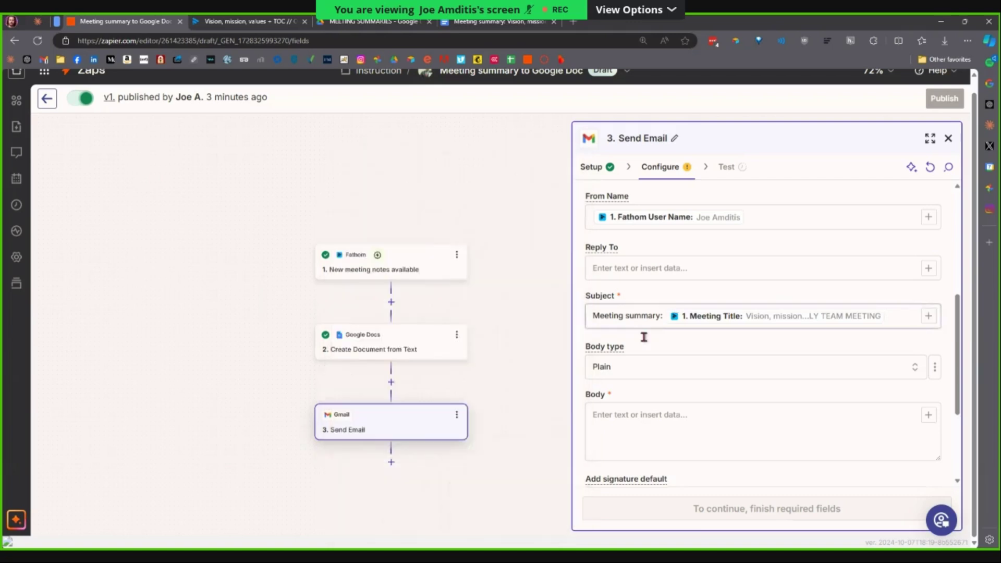
{"action": "scroll", "coordinate": [673, 386], "scroll_direction": "down", "scroll_amount": 1}
{"action": "left_click", "coordinate": [878, 324]}
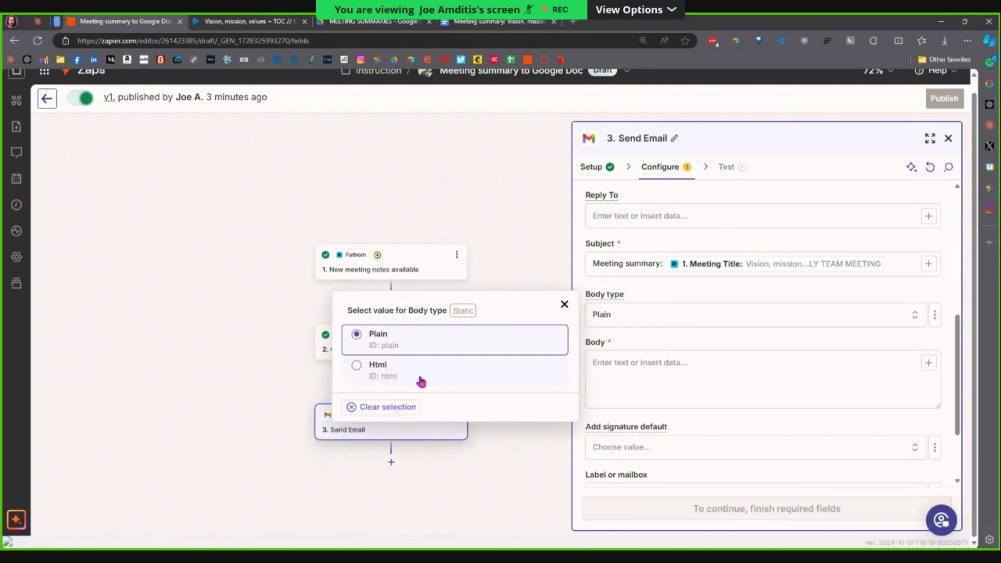
Keep Body type Plain and write 'Hi folks,' plus a line introducing the link to today's Fathom summary.
{"action": "left_click", "coordinate": [661, 292]}
{"action": "left_click", "coordinate": [652, 385]}
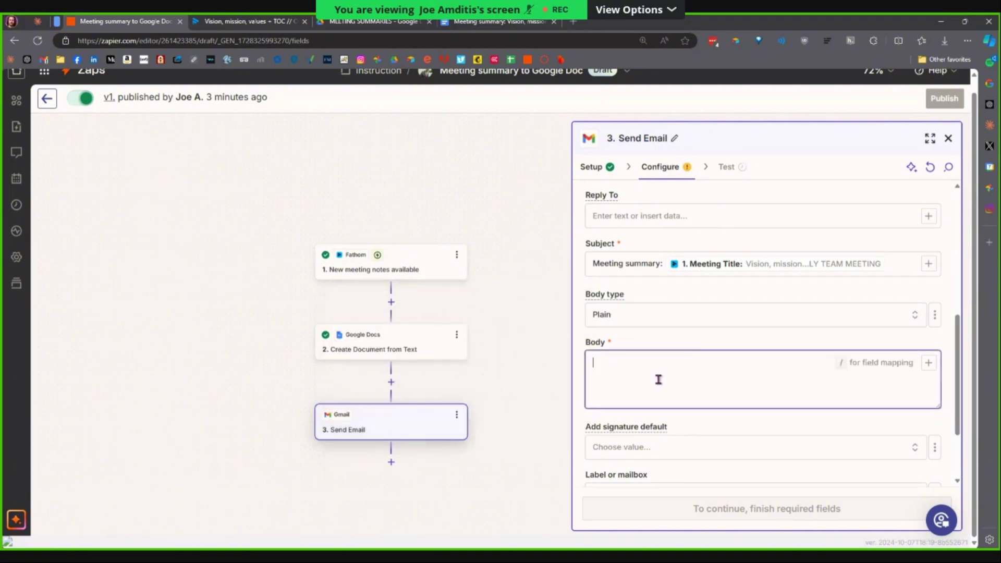
{"action": "type", "text": "Hi fi"}
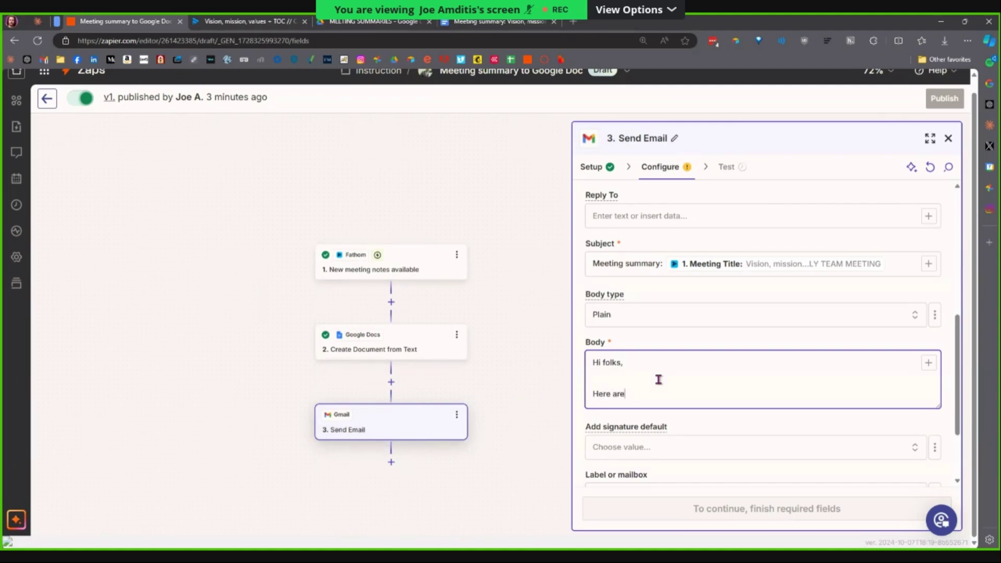
{"action": "key", "text": "BackSpace"}
{"action": "key", "text": "BackSpace"}
{"action": "type", "text": "ay's me"}
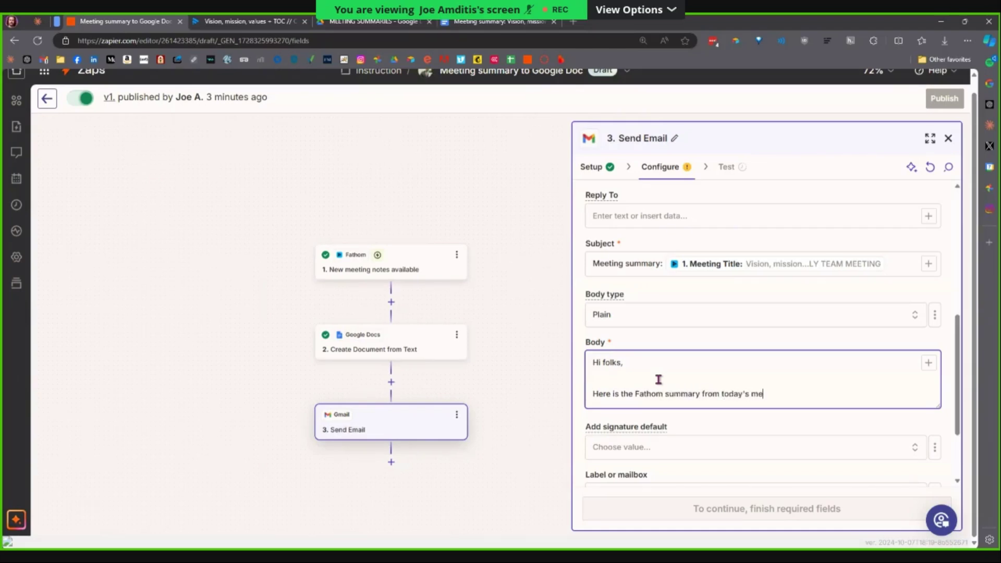
{"action": "type", "text": "eting:"}
{"action": "key", "text": "Home"}
{"action": "type", "text": "link to"}
{"action": "left_click", "coordinate": [658, 379]}
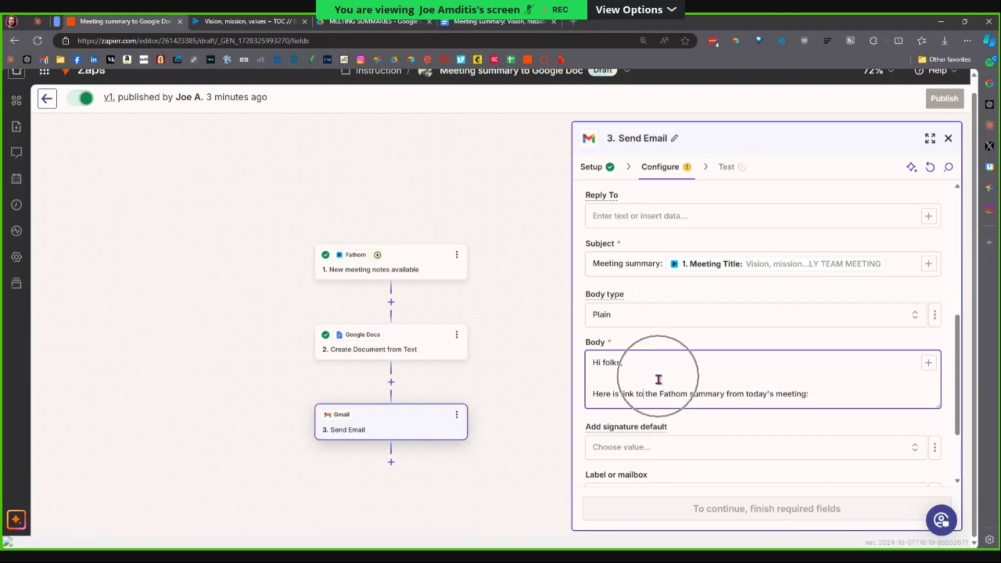
{"action": "key", "text": "End"}
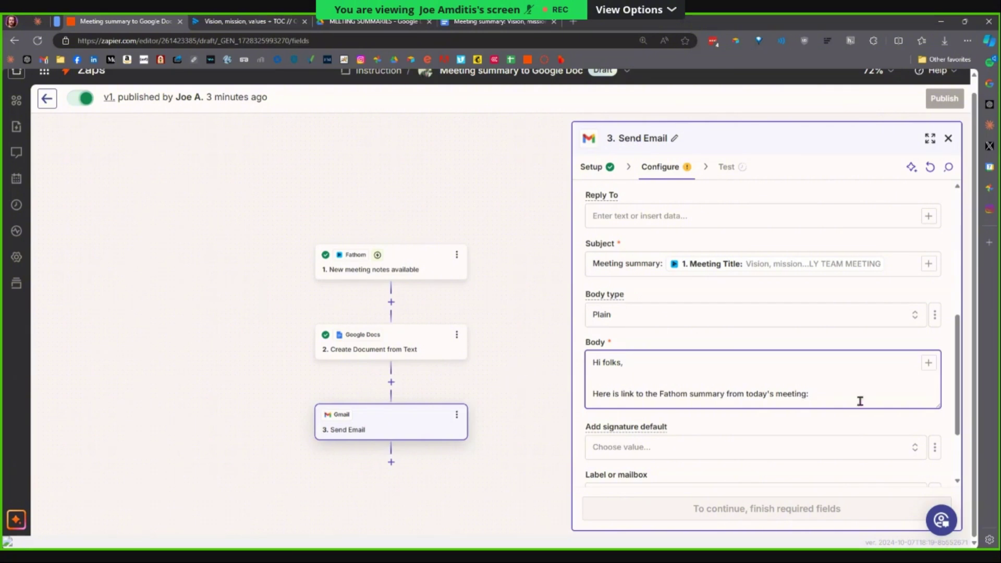
Reveal and select the full Fathom Recording Url value among the meeting notes data.
{"action": "left_click", "coordinate": [928, 363]}
{"action": "left_click", "coordinate": [530, 457]}
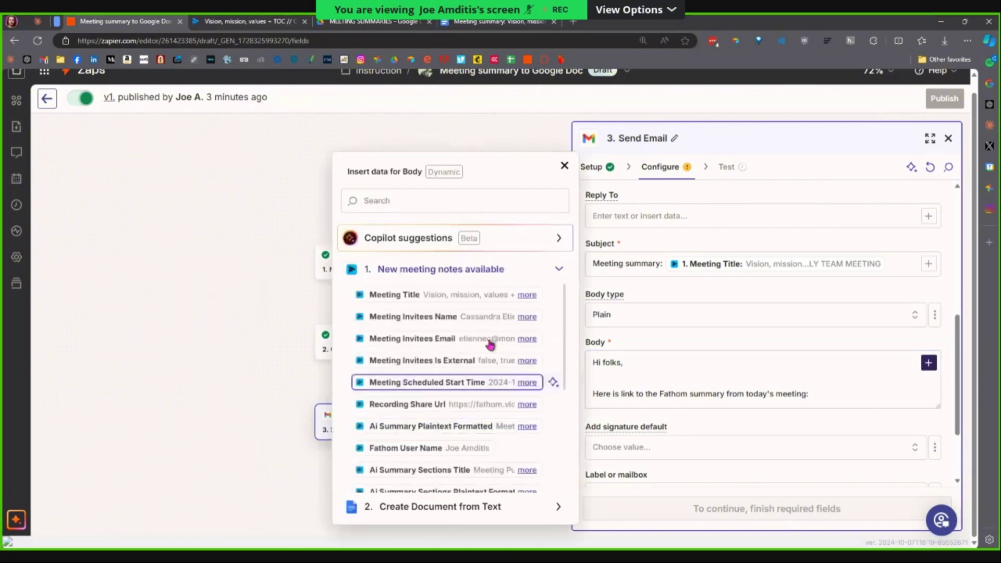
{"action": "scroll", "coordinate": [490, 344], "scroll_direction": "down", "scroll_amount": 5}
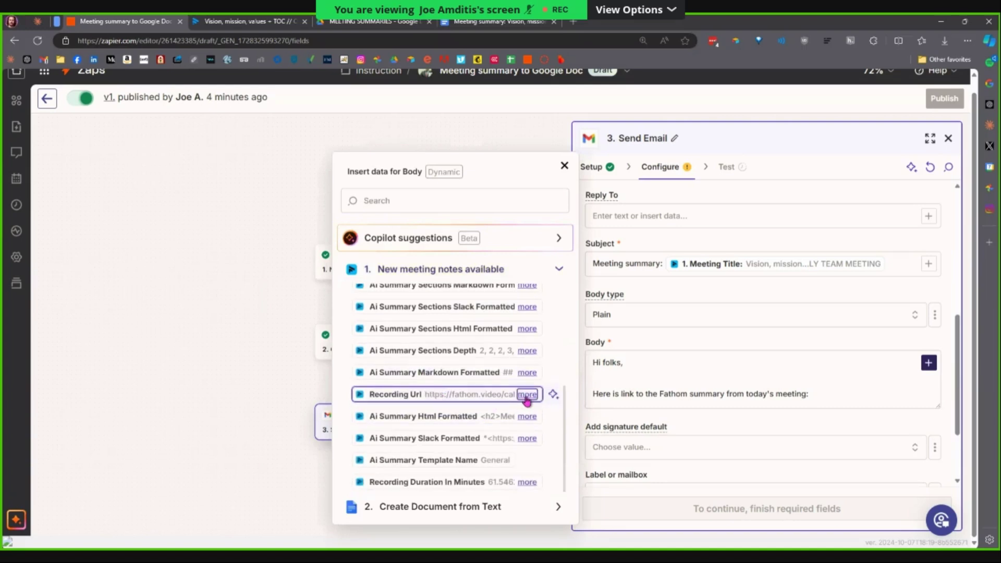
{"action": "left_click", "coordinate": [526, 395]}
{"action": "left_click_drag", "start_coordinate": [365, 393], "coordinate": [505, 419]}
{"action": "key", "text": "ctrl+t"}
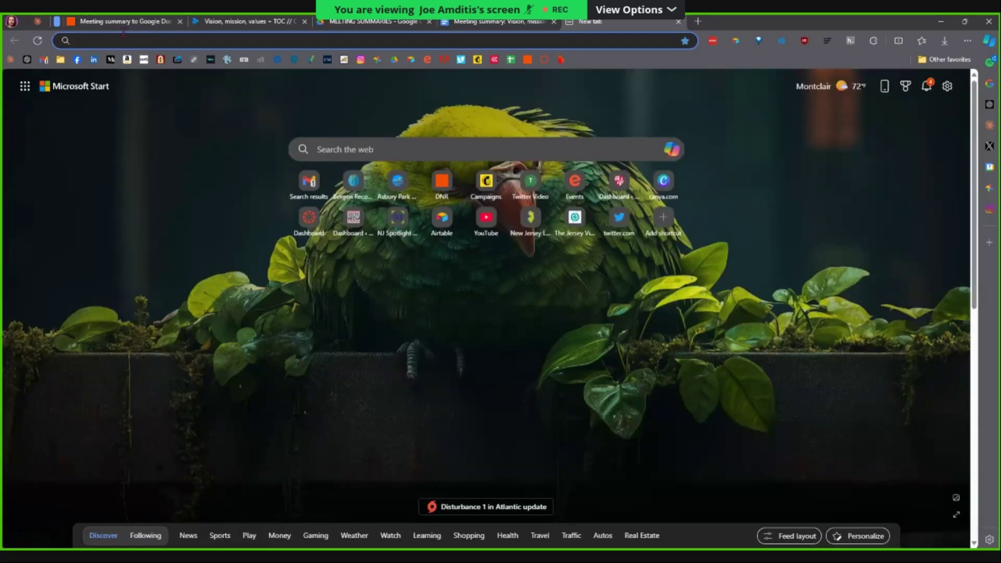
{"action": "left_click", "coordinate": [111, 39]}
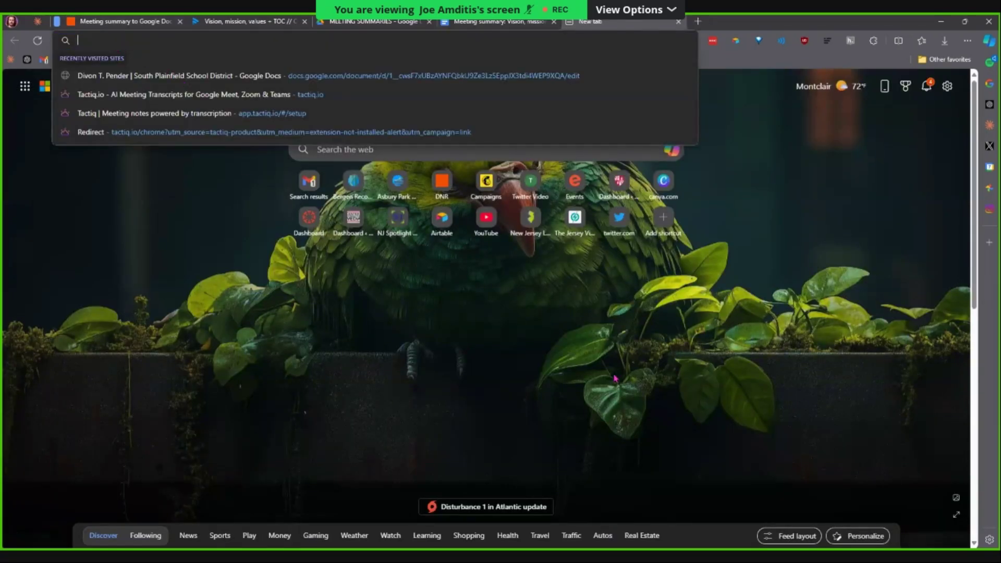
{"action": "key", "text": "ctrl+w"}
{"action": "key", "text": "BackSpace"}
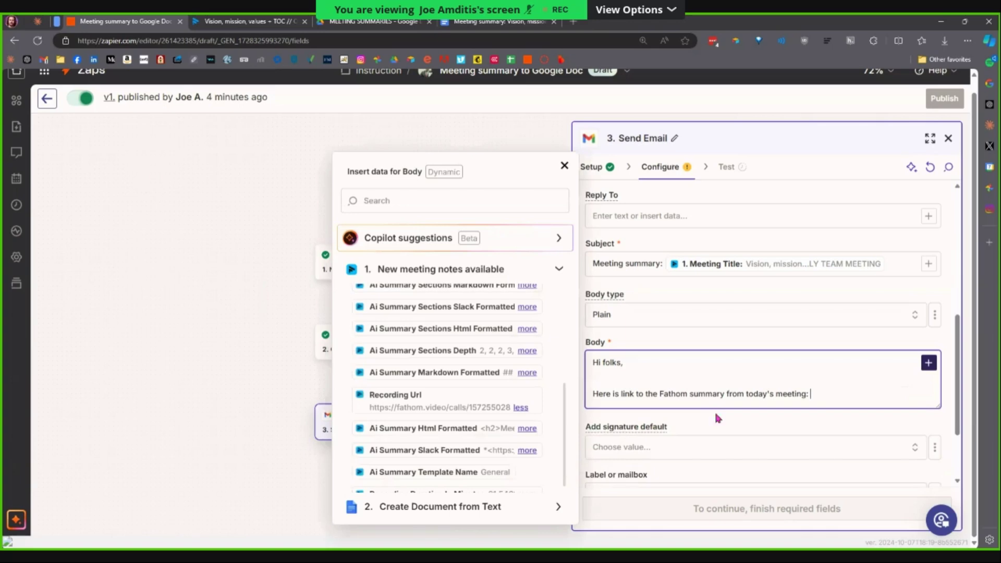
{"action": "left_click", "coordinate": [239, 23]}
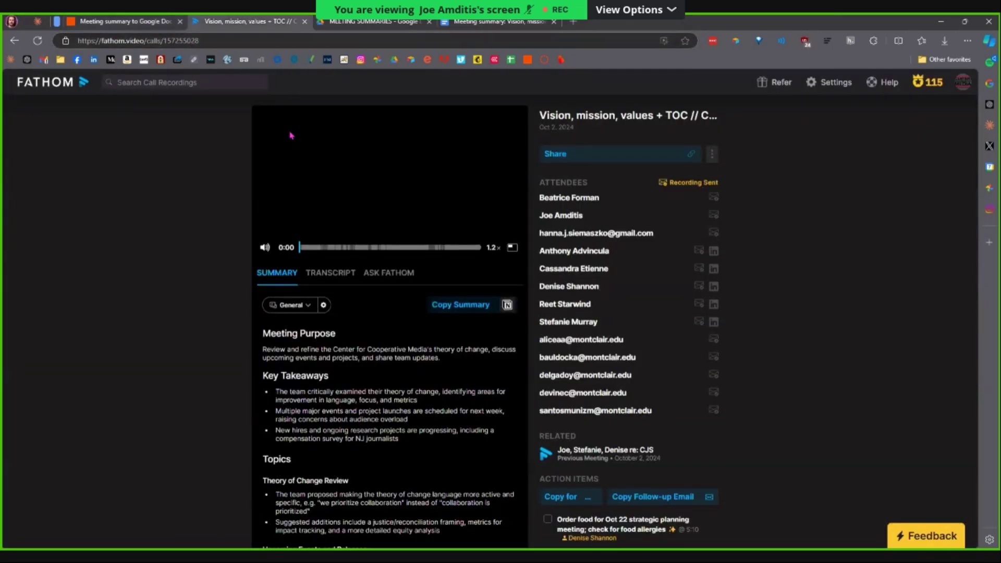
{"action": "left_click", "coordinate": [162, 20]}
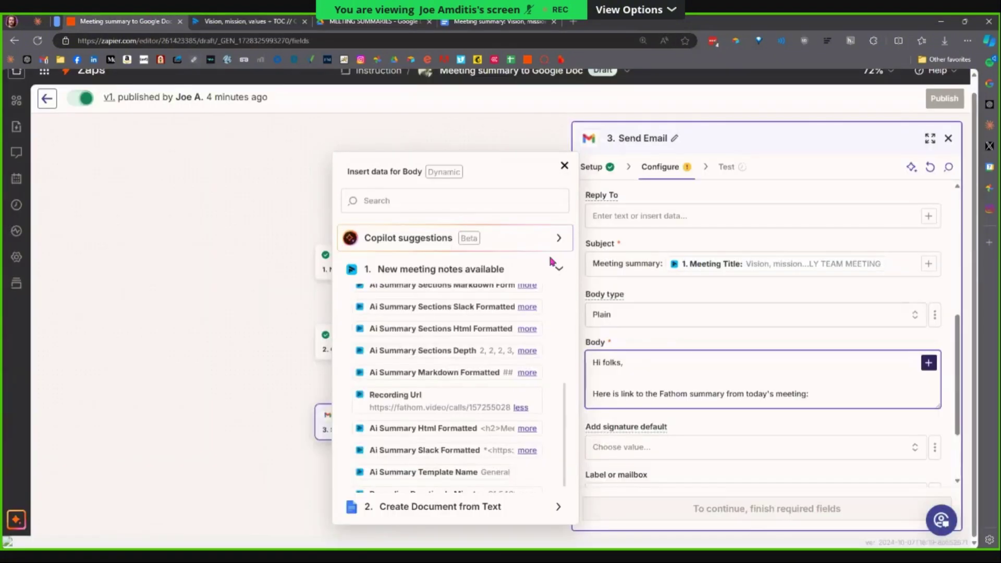
Browse the Create Document from Text fields, searching the insert-data list for 'url'.
{"action": "left_click", "coordinate": [556, 268]}
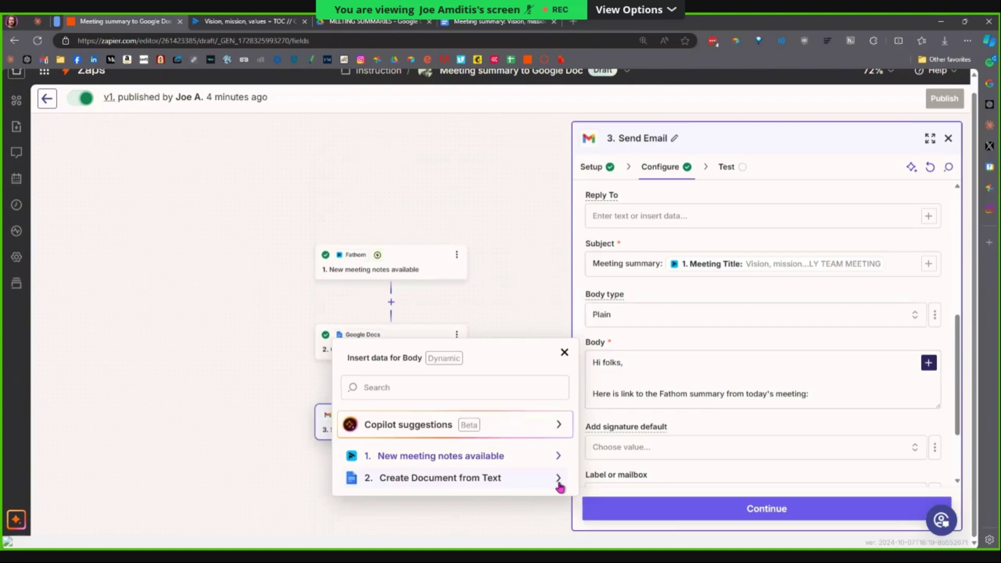
{"action": "left_click", "coordinate": [558, 479]}
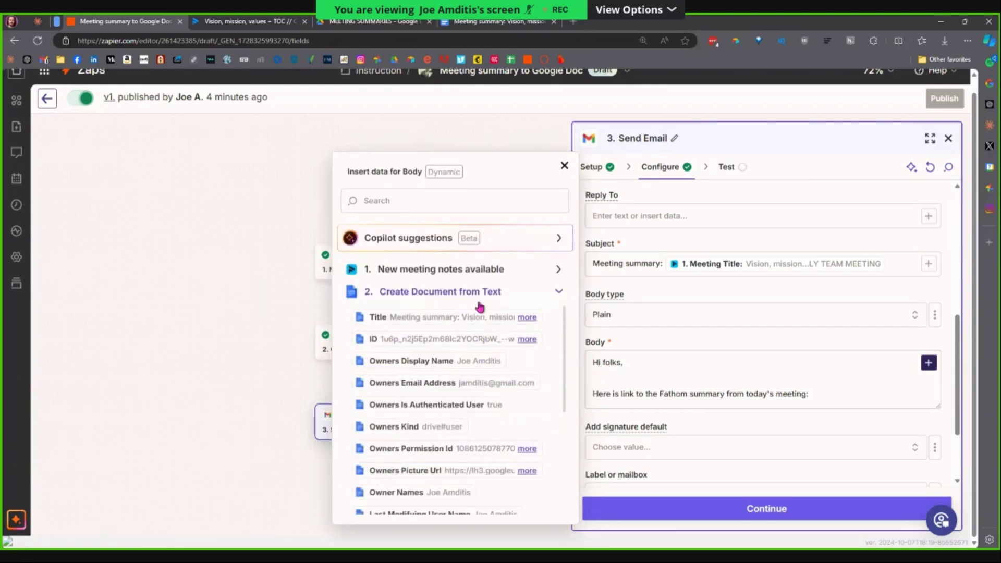
{"action": "scroll", "coordinate": [504, 386], "scroll_direction": "down", "scroll_amount": 1}
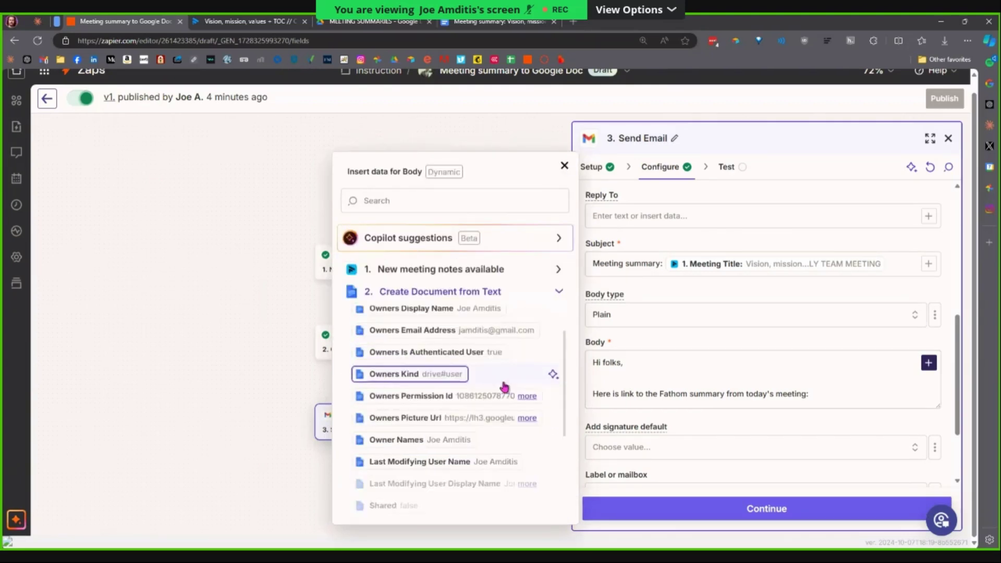
{"action": "scroll", "coordinate": [504, 387], "scroll_direction": "down", "scroll_amount": 5}
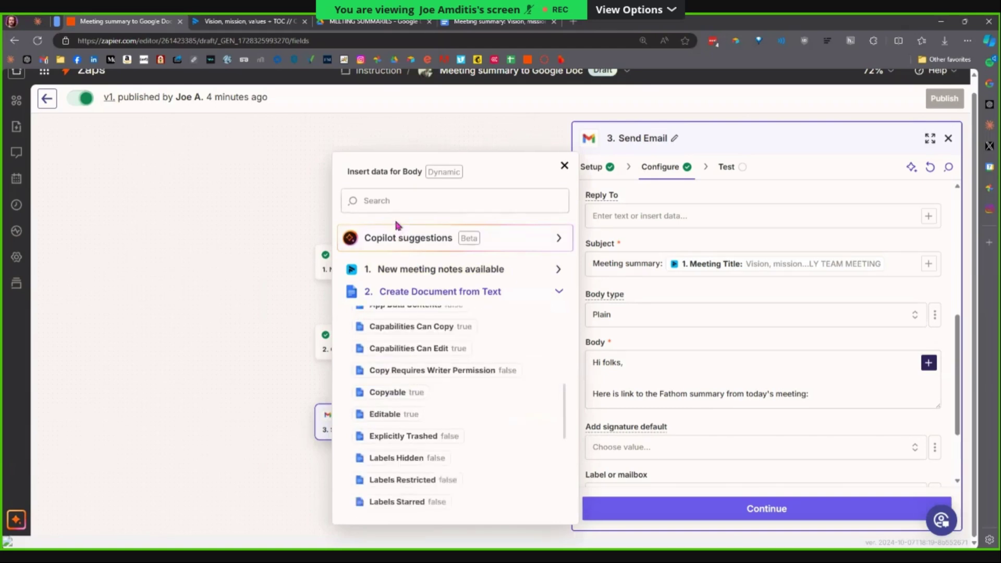
{"action": "left_click", "coordinate": [396, 204]}
{"action": "type", "text": "url"}
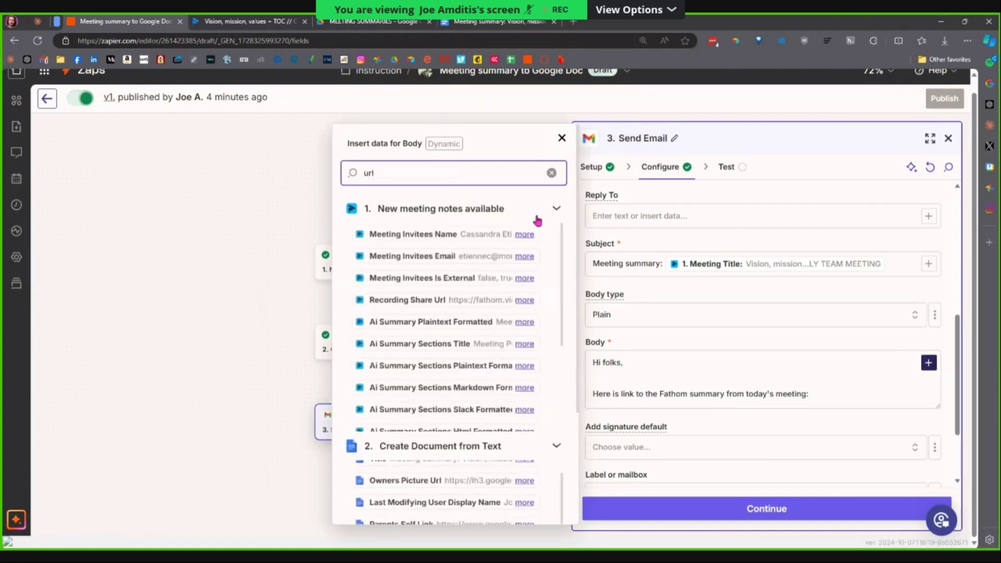
{"action": "left_click", "coordinate": [563, 210]}
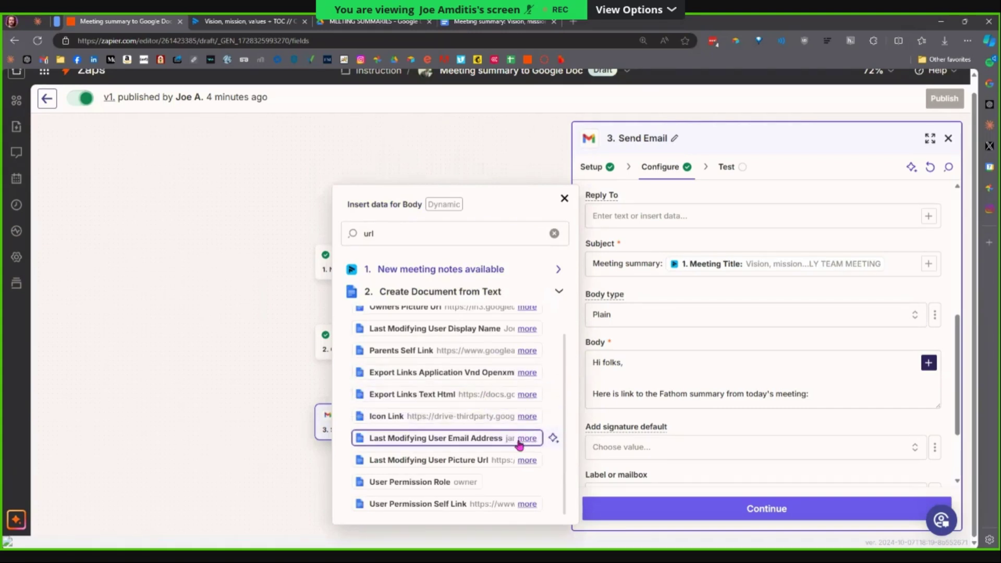
Search 'link' and insert the Google Docs '2. Alternate Link' into the Body.
{"action": "scroll", "coordinate": [523, 440], "scroll_direction": "up", "scroll_amount": 2}
{"action": "scroll", "coordinate": [509, 450], "scroll_direction": "down", "scroll_amount": 1}
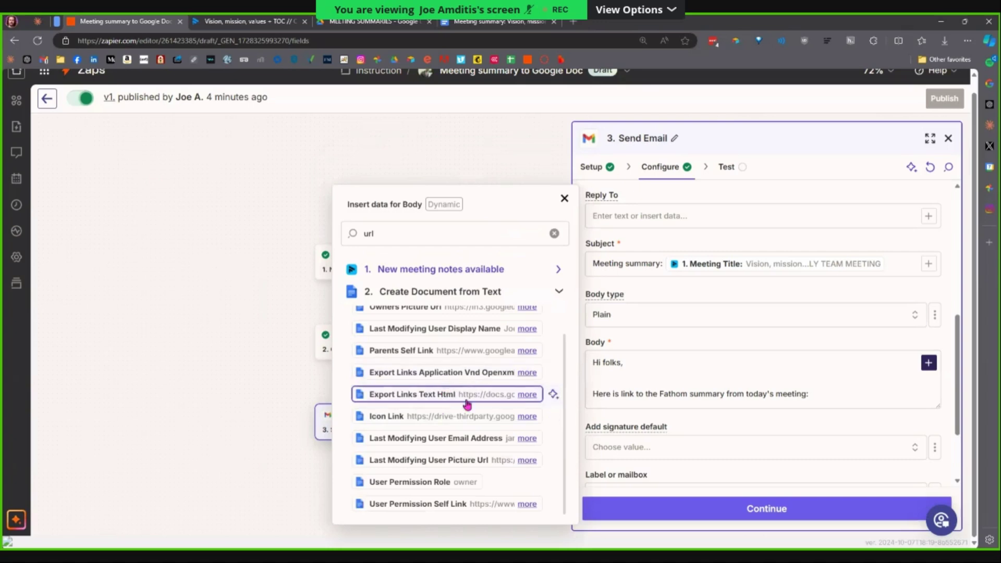
{"action": "left_click", "coordinate": [401, 234]}
{"action": "key", "text": "BackSpace"}
{"action": "key", "text": "BackSpace"}
{"action": "key", "text": "BackSpace"}
{"action": "type", "text": "link"}
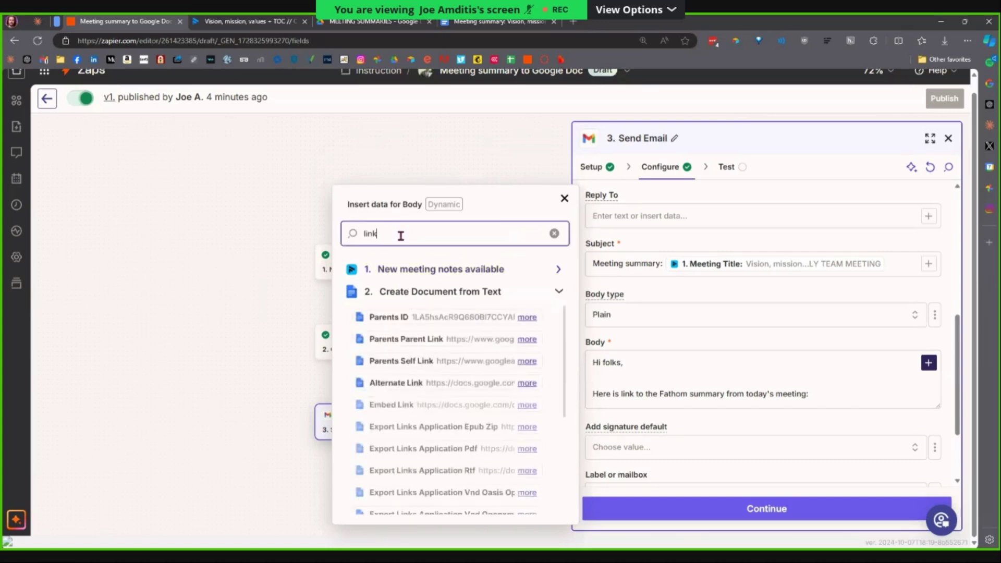
{"action": "left_click", "coordinate": [453, 391]}
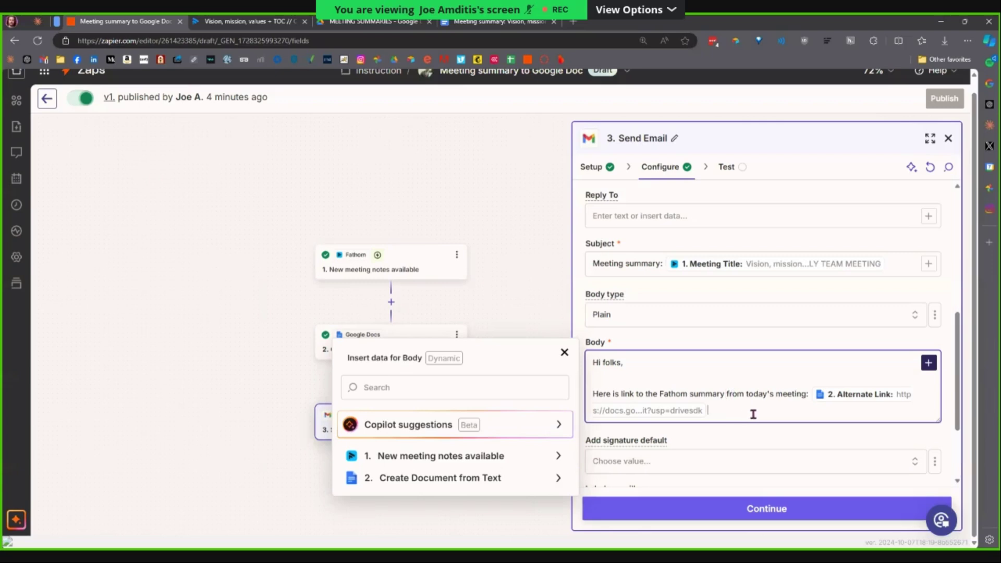
Close the email body with 'Let me know if you have any questions,' and the Fathom User Name.
{"action": "key", "text": "Return"}
{"action": "key", "text": "Return"}
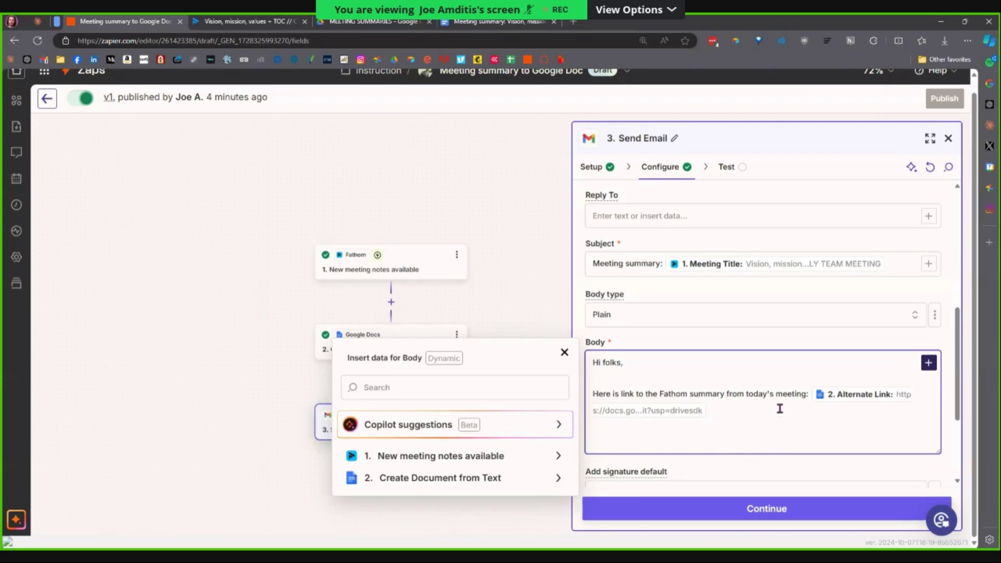
{"action": "type", "text": "Let me know if yo uh"}
{"action": "type", "text": "have"}
{"action": "type", "text": " any"}
{"action": "key", "text": "Tab"}
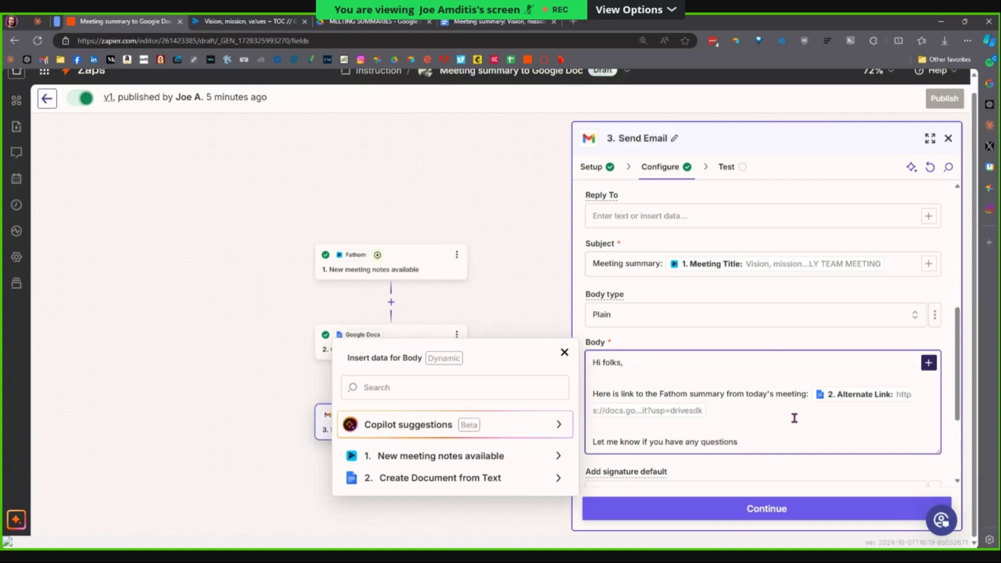
{"action": "key", "text": "Return"}
{"action": "key", "text": "Return"}
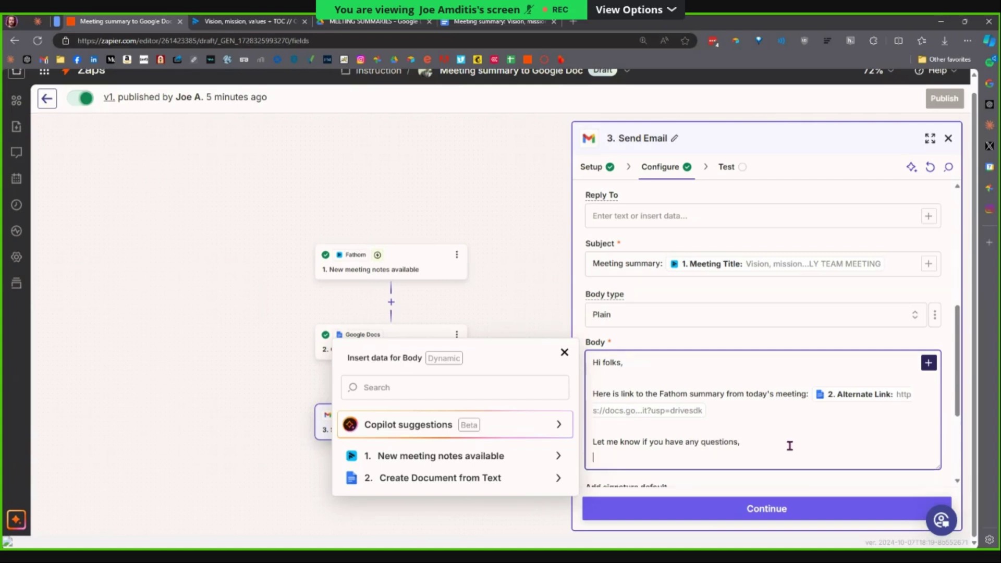
{"action": "scroll", "coordinate": [745, 434], "scroll_direction": "down", "scroll_amount": 2}
{"action": "left_click", "coordinate": [440, 365]}
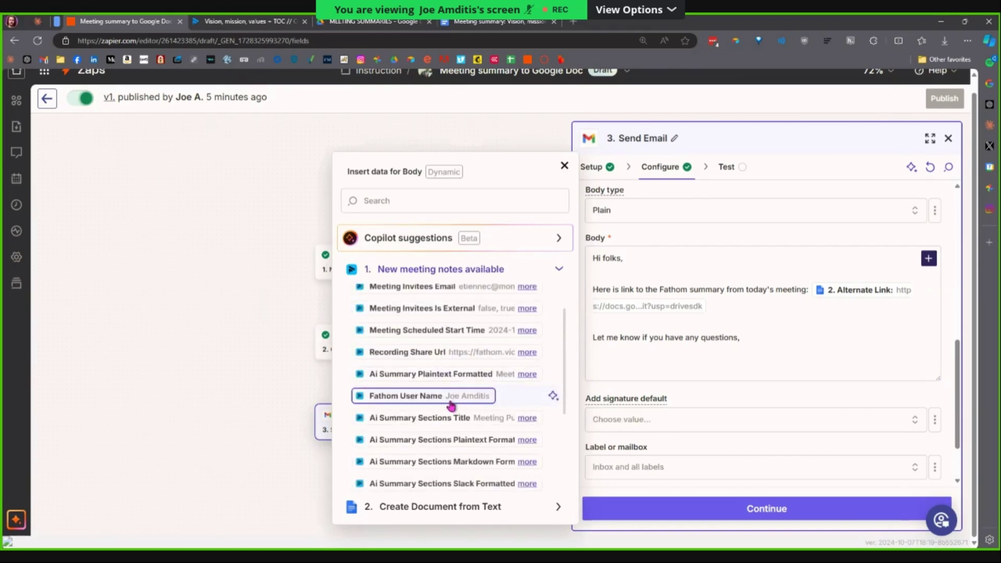
{"action": "left_click", "coordinate": [451, 405]}
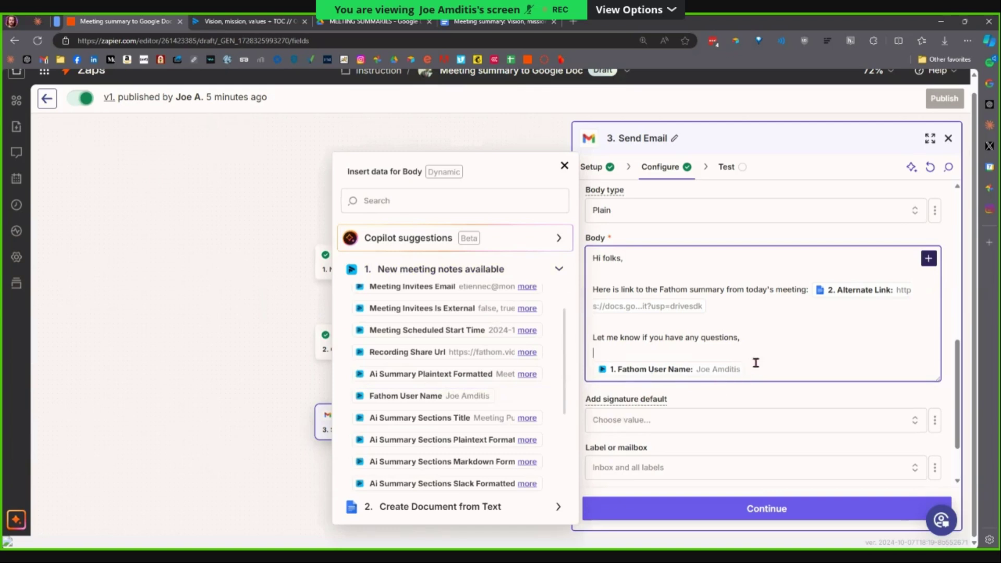
{"action": "left_click", "coordinate": [564, 165]}
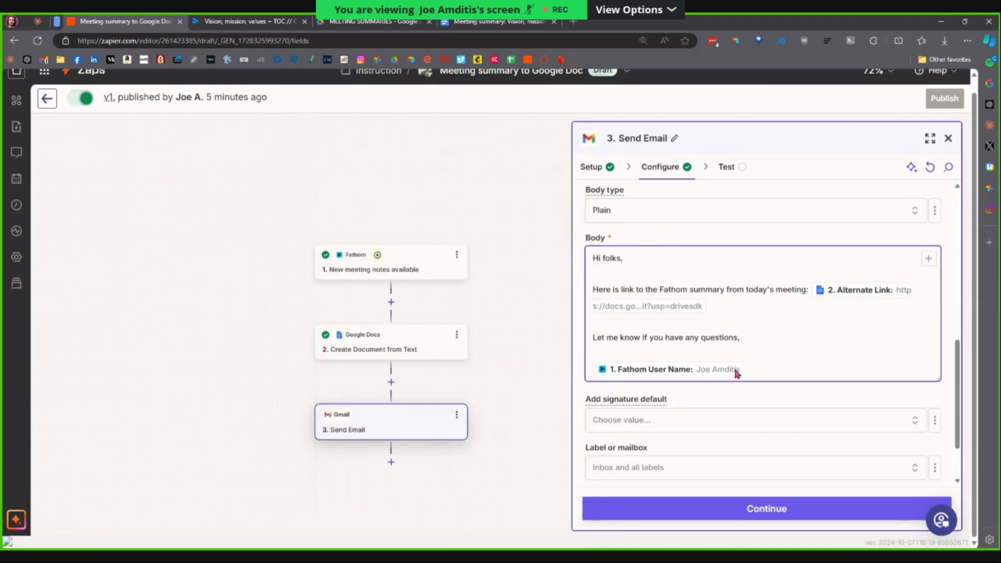
{"action": "scroll", "coordinate": [737, 374], "scroll_direction": "down", "scroll_amount": 1}
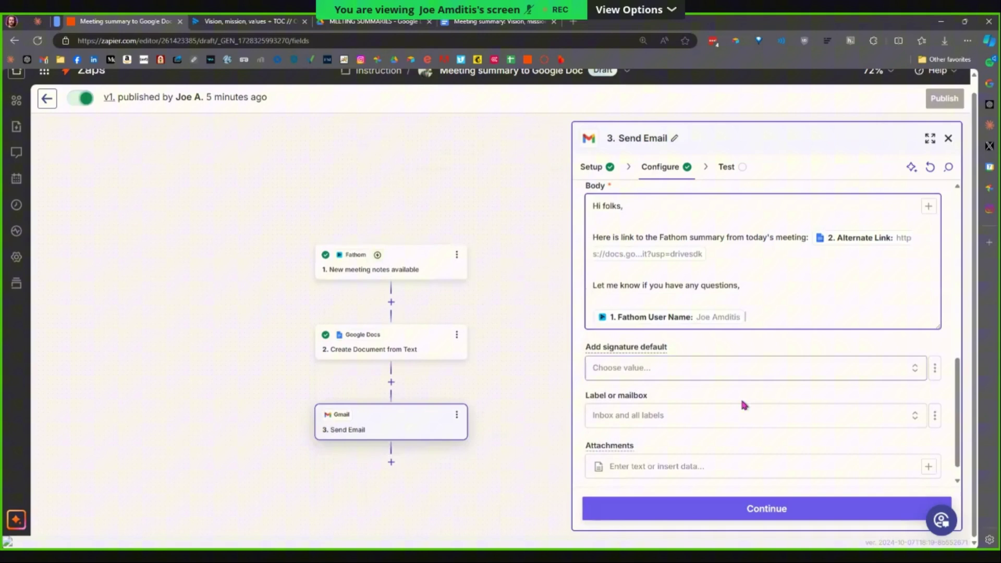
{"action": "left_click", "coordinate": [864, 371]}
{"action": "scroll", "coordinate": [459, 370], "scroll_direction": "down", "scroll_amount": 2}
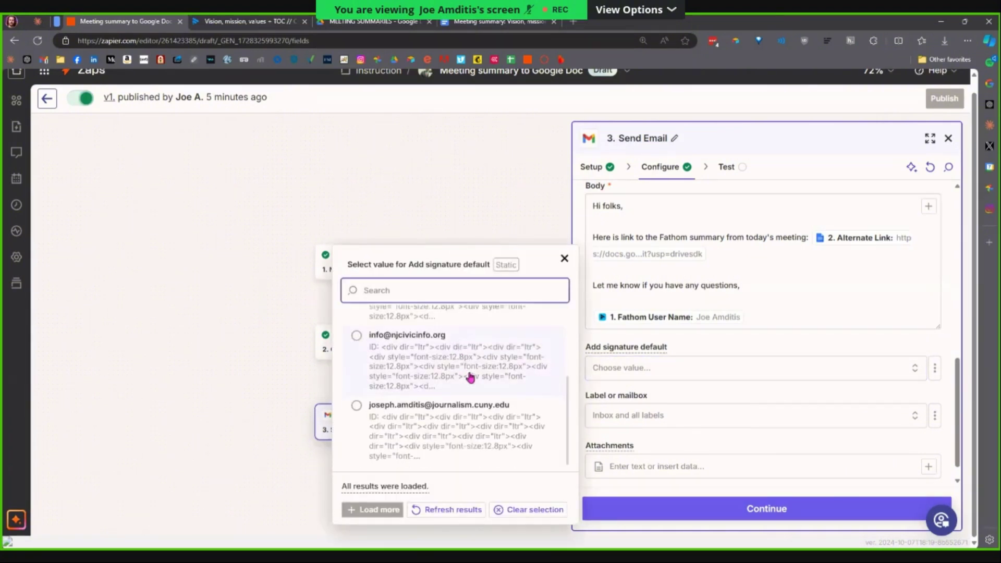
{"action": "scroll", "coordinate": [471, 377], "scroll_direction": "up", "scroll_amount": 2}
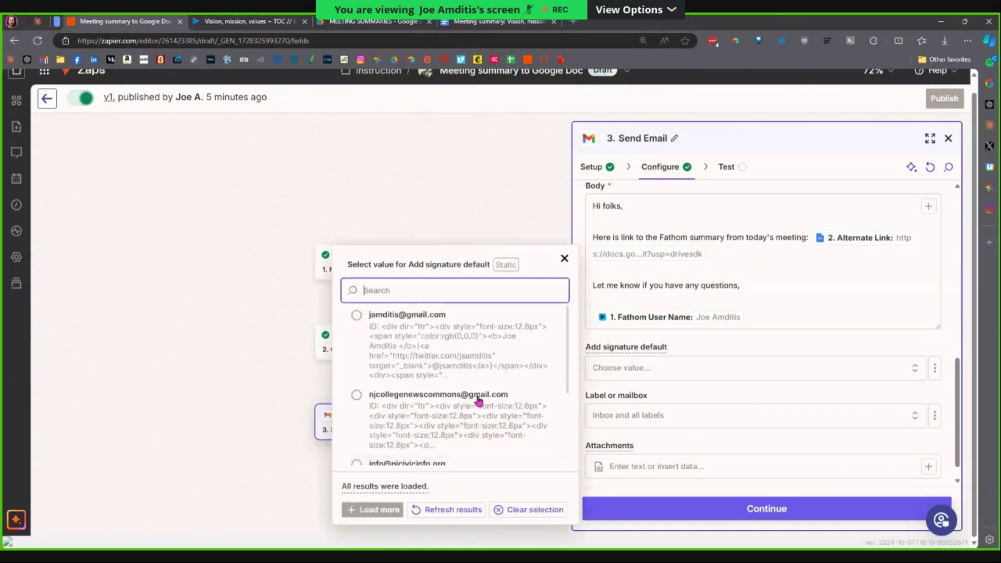
{"action": "left_click", "coordinate": [722, 364]}
{"action": "left_click", "coordinate": [935, 368]}
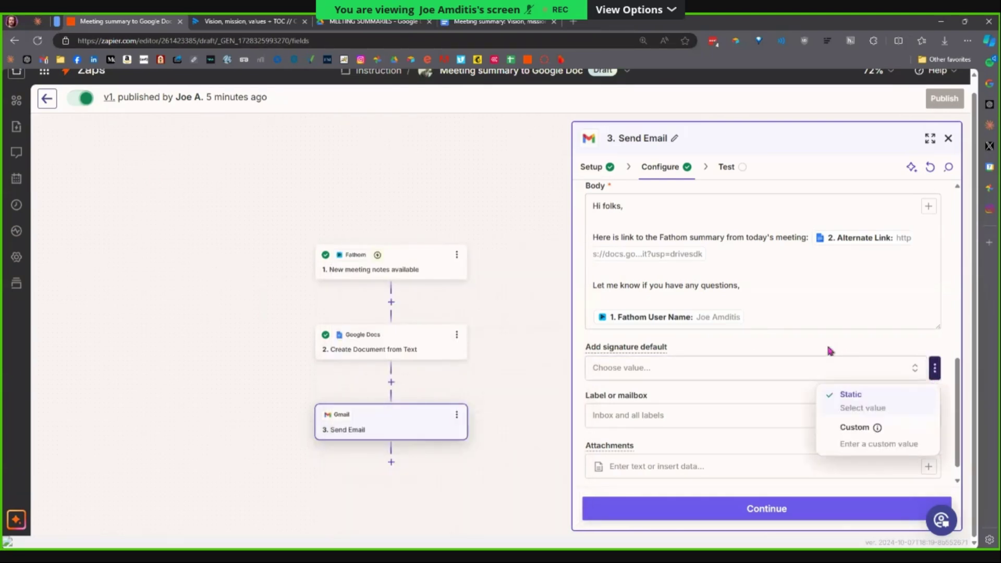
{"action": "left_click", "coordinate": [831, 351]}
{"action": "left_click", "coordinate": [918, 418]}
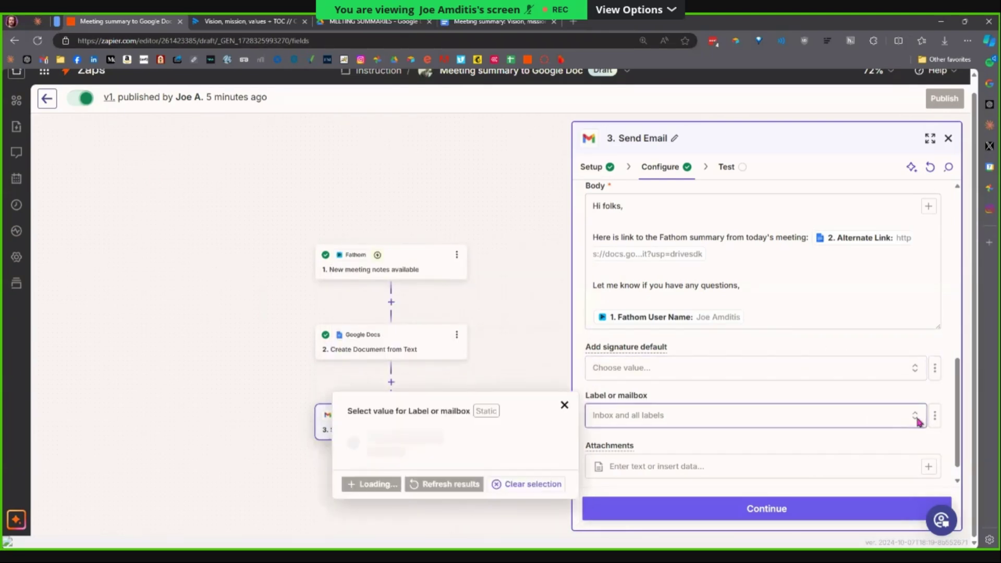
{"action": "scroll", "coordinate": [474, 404], "scroll_direction": "down", "scroll_amount": 3}
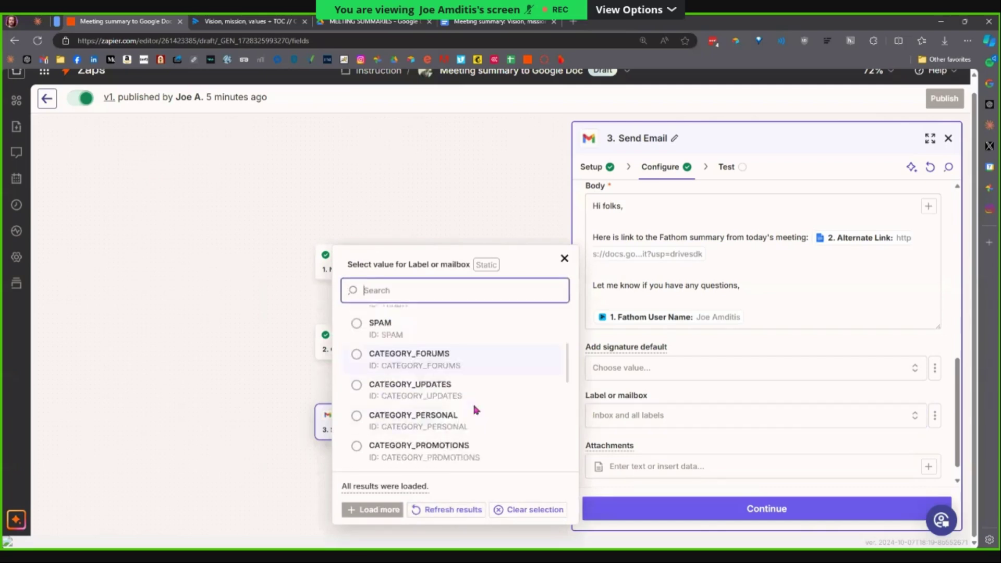
{"action": "scroll", "coordinate": [476, 410], "scroll_direction": "down", "scroll_amount": 9}
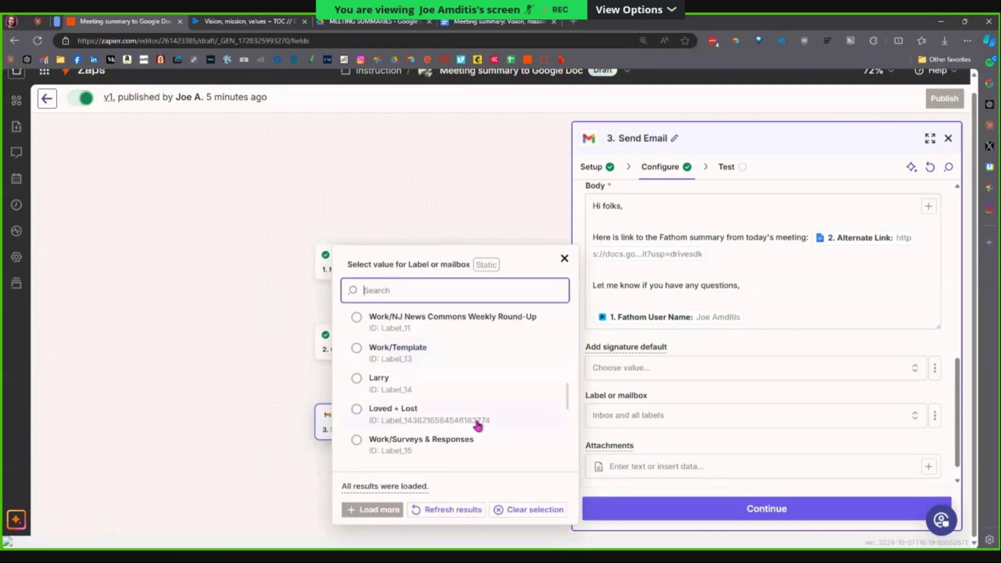
{"action": "scroll", "coordinate": [477, 426], "scroll_direction": "down", "scroll_amount": 3}
{"action": "left_click", "coordinate": [379, 290]}
{"action": "type", "text": "bot"}
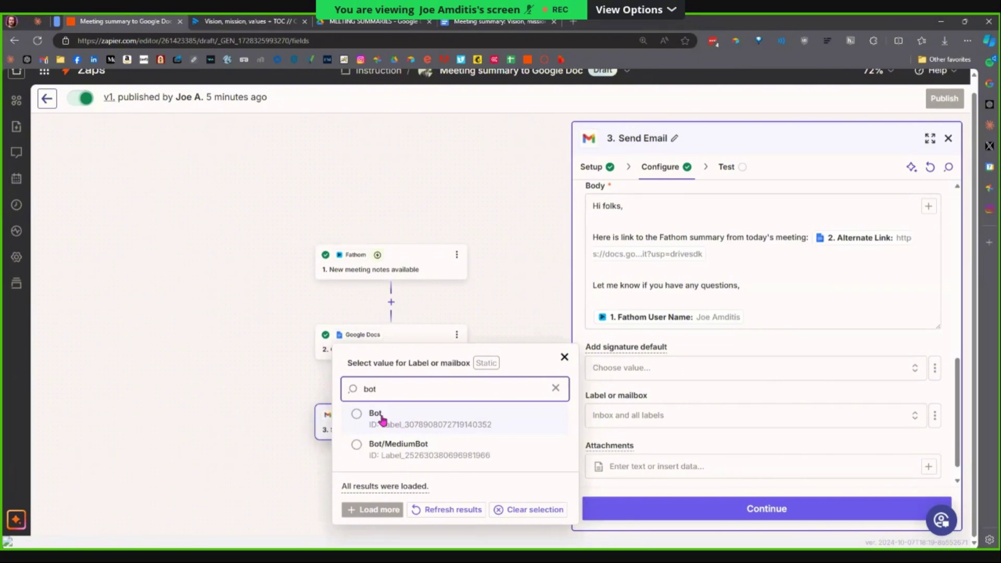
{"action": "left_click", "coordinate": [556, 389]}
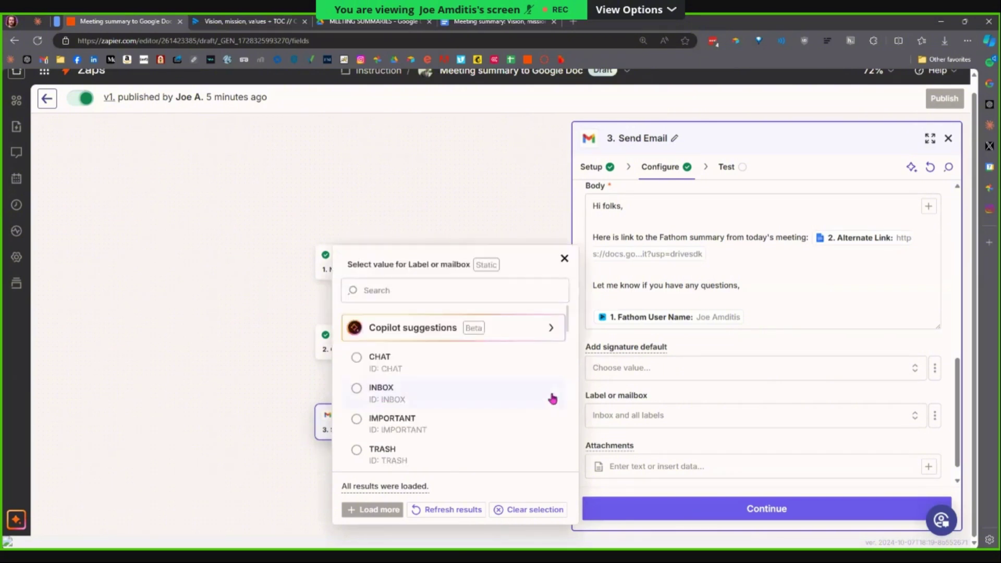
{"action": "left_click", "coordinate": [563, 257]}
{"action": "scroll", "coordinate": [719, 438], "scroll_direction": "down", "scroll_amount": 1}
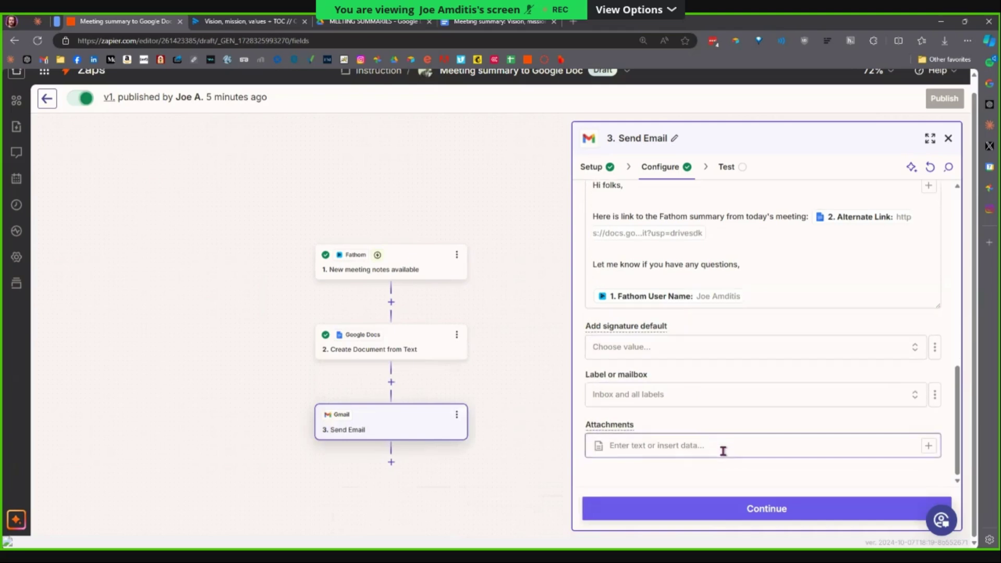
{"action": "left_click", "coordinate": [838, 456]}
{"action": "left_click", "coordinate": [557, 486]}
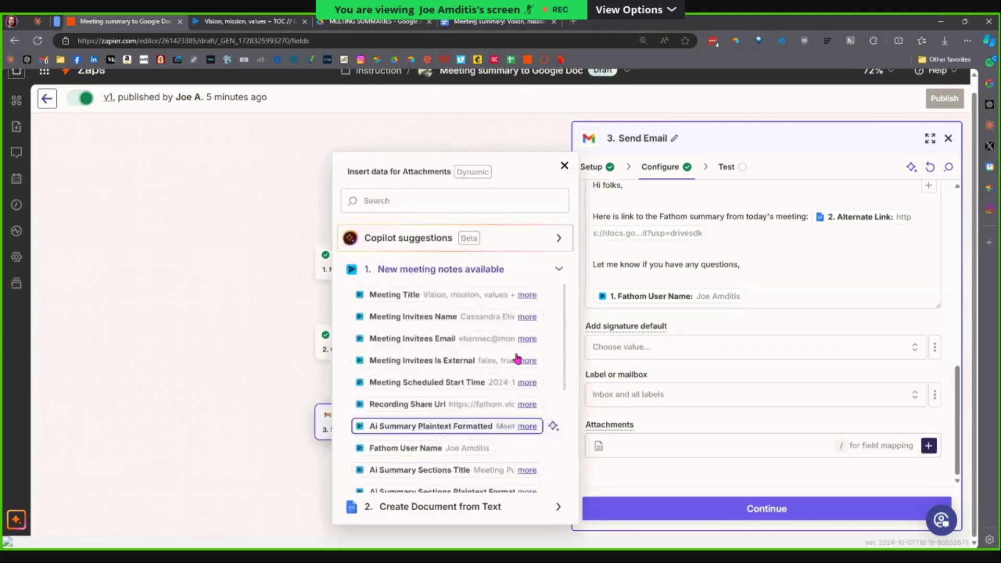
{"action": "scroll", "coordinate": [533, 389], "scroll_direction": "down", "scroll_amount": 3}
{"action": "scroll", "coordinate": [527, 387], "scroll_direction": "down", "scroll_amount": 10}
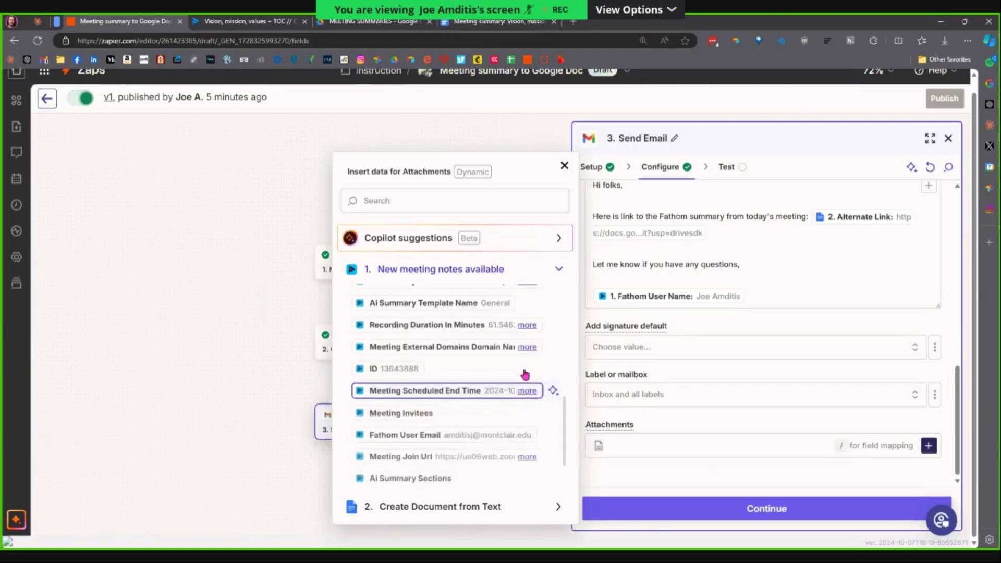
{"action": "scroll", "coordinate": [532, 391], "scroll_direction": "down", "scroll_amount": 5}
{"action": "left_click", "coordinate": [630, 433]}
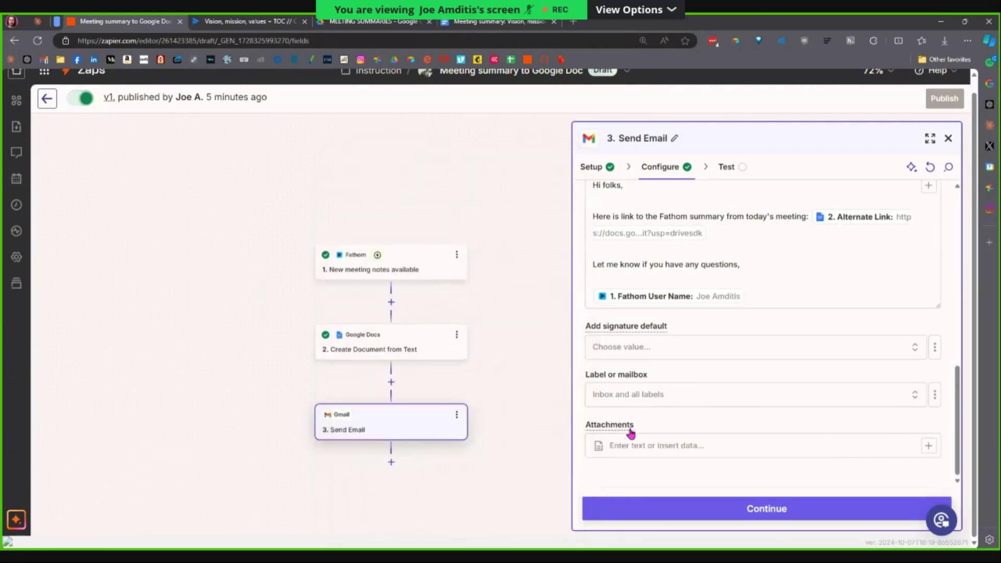
{"action": "mouse_move", "coordinate": [638, 429]}
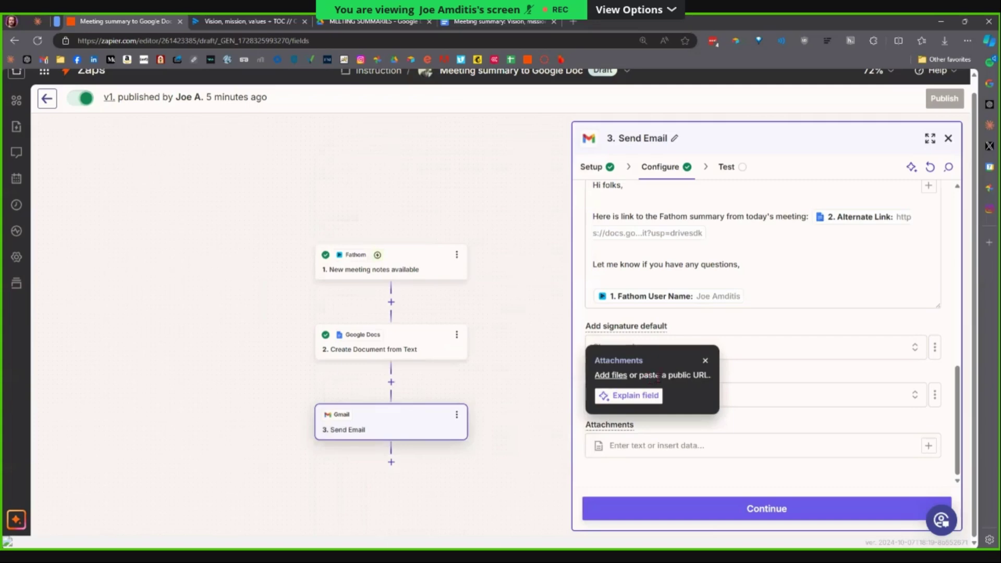
{"action": "left_click", "coordinate": [706, 361]}
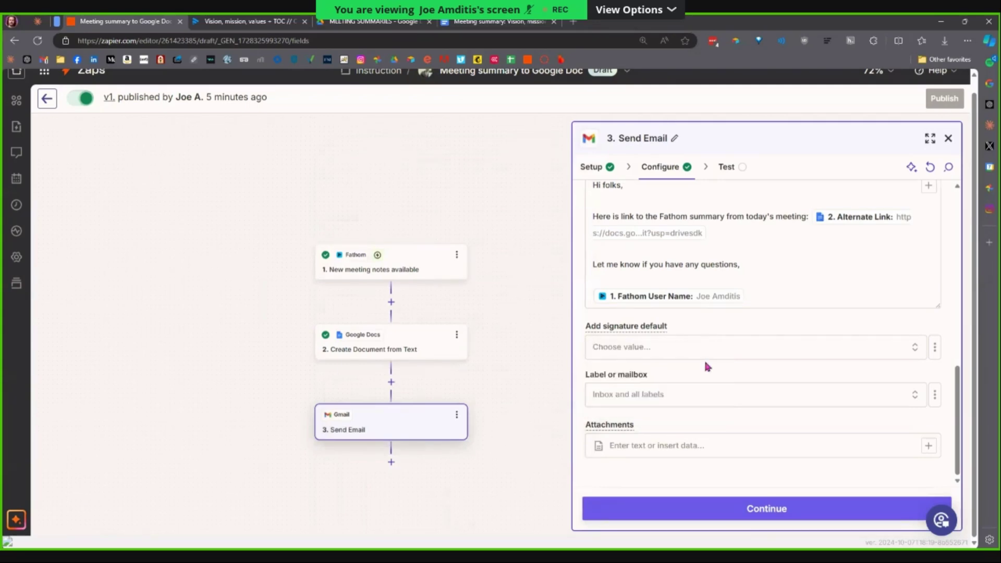
Search Google for 'rabbit' in a new tab and preview the cartoon rabbit image.
{"action": "key", "text": "ctrl+t"}
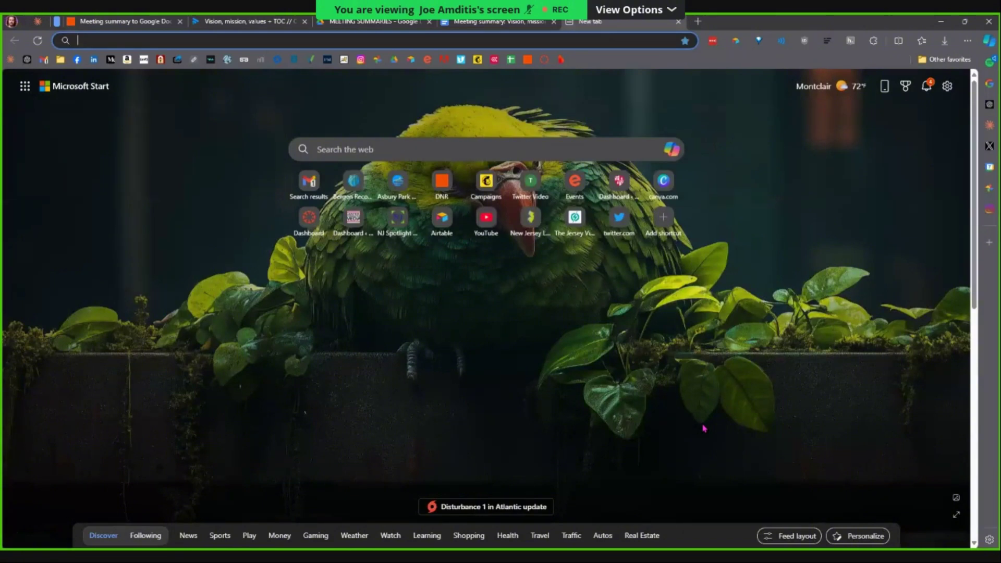
{"action": "type", "text": "rabbit"}
{"action": "key", "text": "Return"}
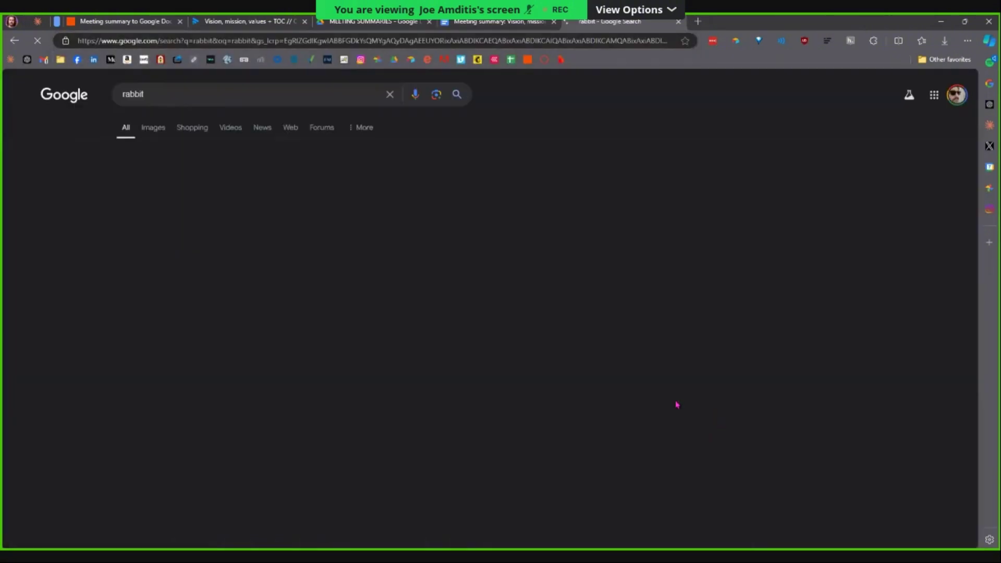
{"action": "left_click", "coordinate": [256, 293]}
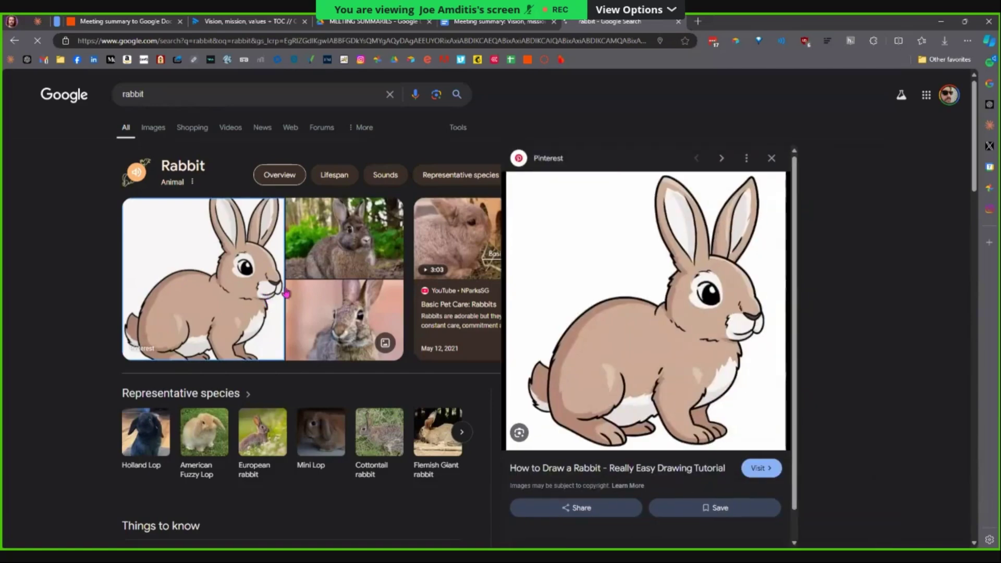
Load centerforcooperativemedia.org/wp-admin/ in another new tab.
{"action": "key", "text": "ctrl+t"}
{"action": "type", "text": "centerforcooperativemedia.org/wp-admin/"}
{"action": "key", "text": "Return"}
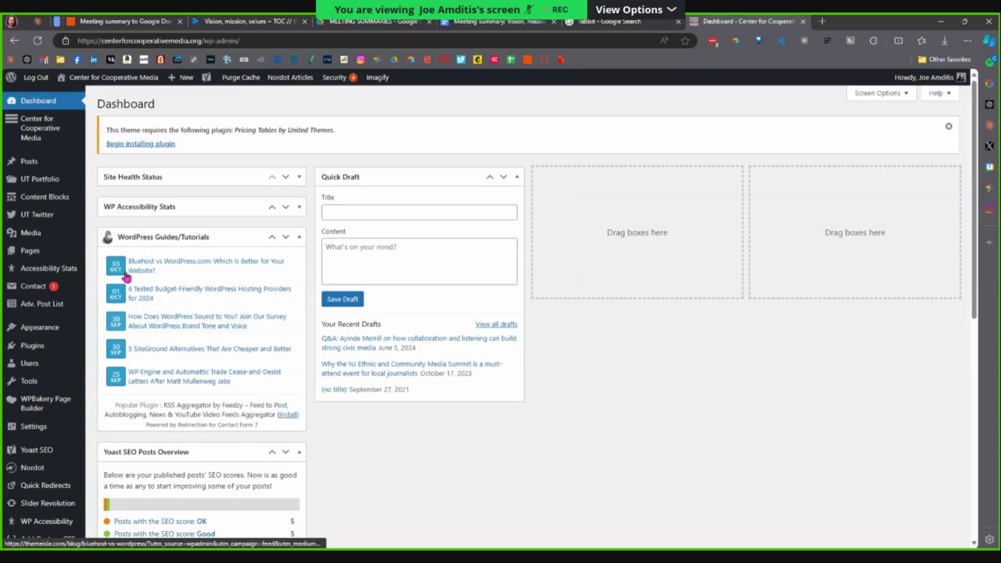
Copy the file URL of the boy-with-sign image from the WordPress Media Library.
{"action": "left_click", "coordinate": [32, 233]}
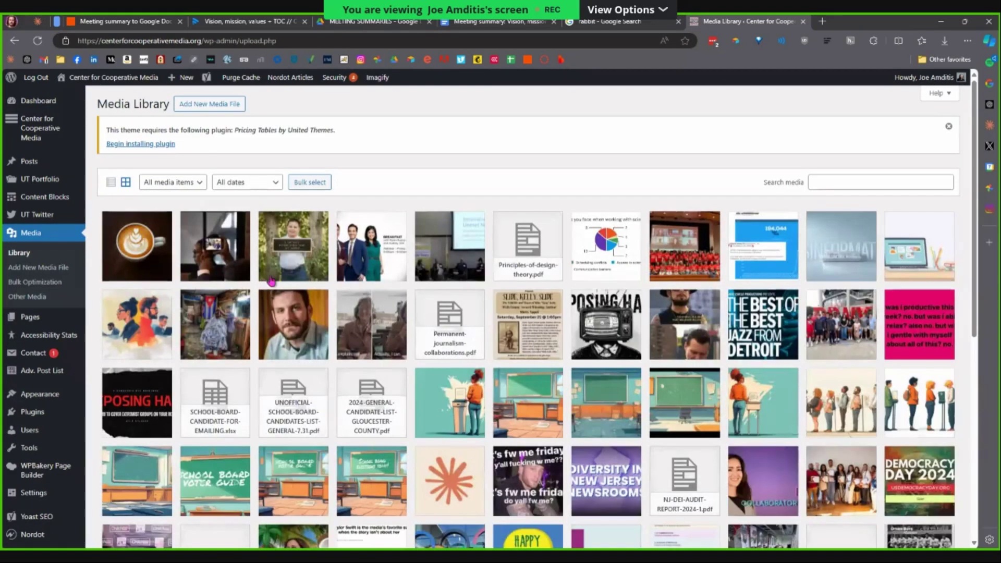
{"action": "left_click", "coordinate": [281, 251]}
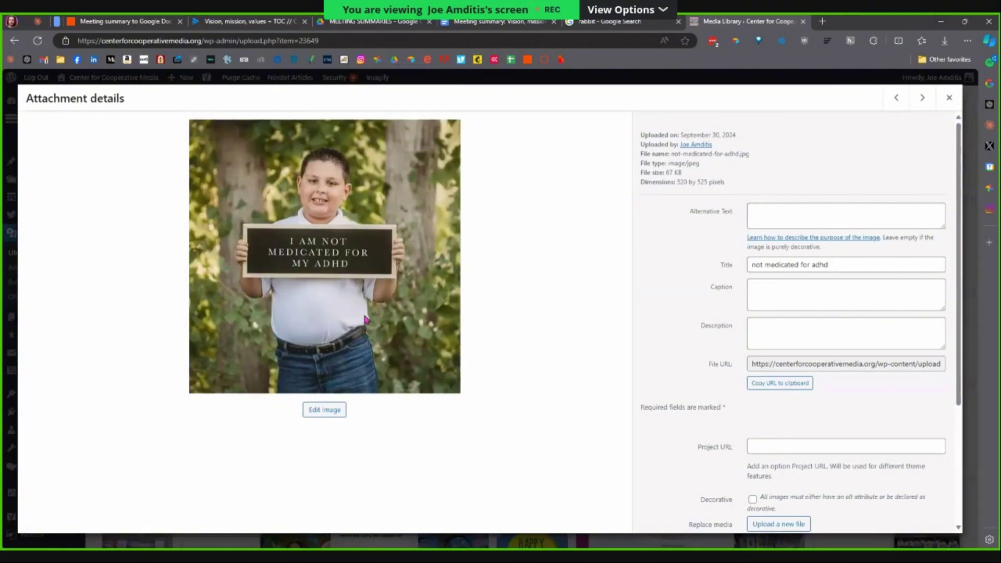
{"action": "left_click", "coordinate": [786, 386]}
Paste the WordPress image URL ending not-medicated-for-adhd.jpg into the Send Email Attachments field.
{"action": "left_click", "coordinate": [150, 24]}
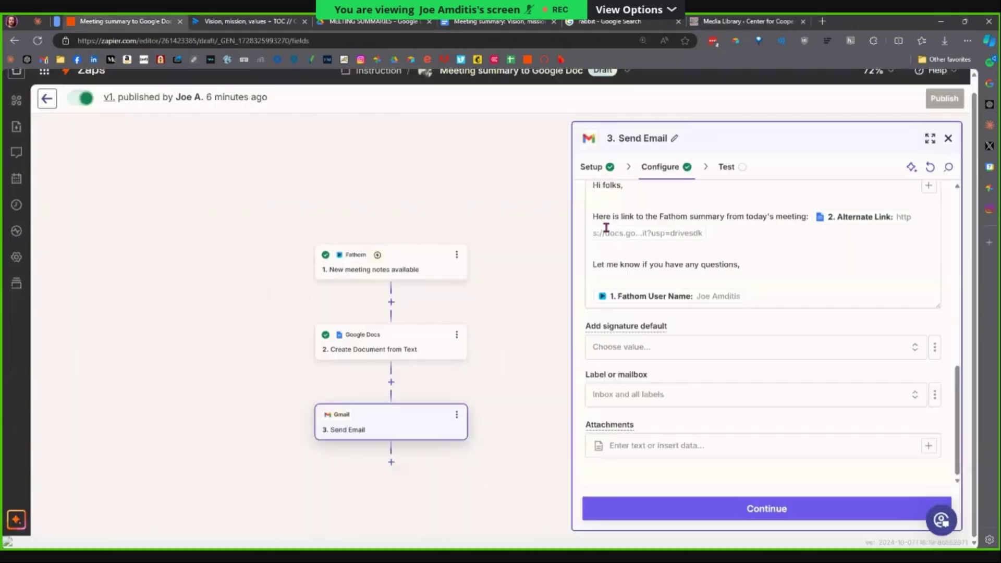
{"action": "left_click", "coordinate": [682, 447]}
{"action": "type", "text": "https://centerforcooperativemedia.org/wp-content/uploads/2024/09/not-medicated-for-adhd.jpg"}
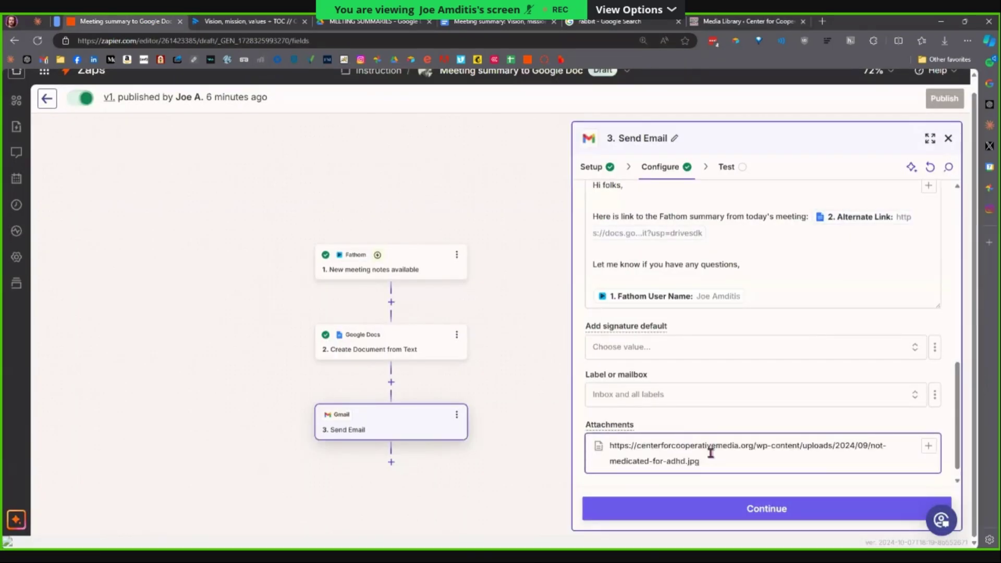
{"action": "left_click", "coordinate": [709, 427]}
{"action": "scroll", "coordinate": [655, 408], "scroll_direction": "down", "scroll_amount": 1}
{"action": "left_click", "coordinate": [655, 407]}
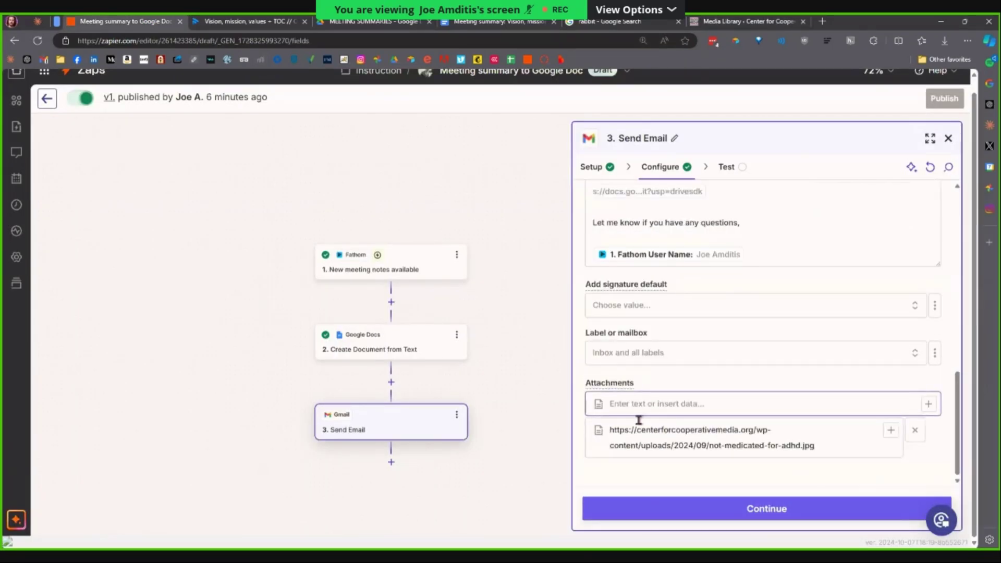
{"action": "left_click", "coordinate": [685, 434]}
{"action": "left_click", "coordinate": [666, 405]}
{"action": "scroll", "coordinate": [730, 412], "scroll_direction": "up", "scroll_amount": 10}
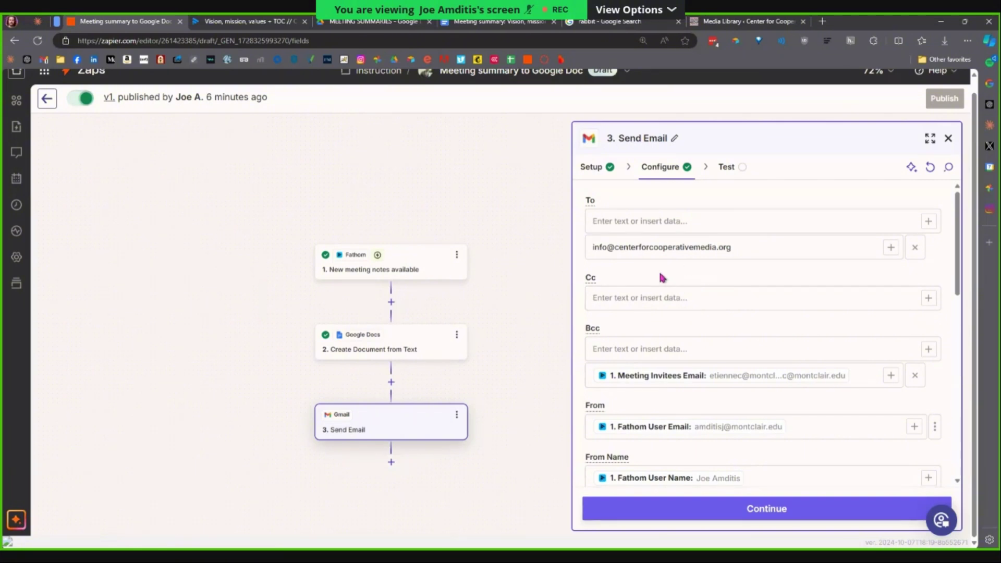
{"action": "key", "text": "ctrl+t"}
{"action": "type", "text": "week"}
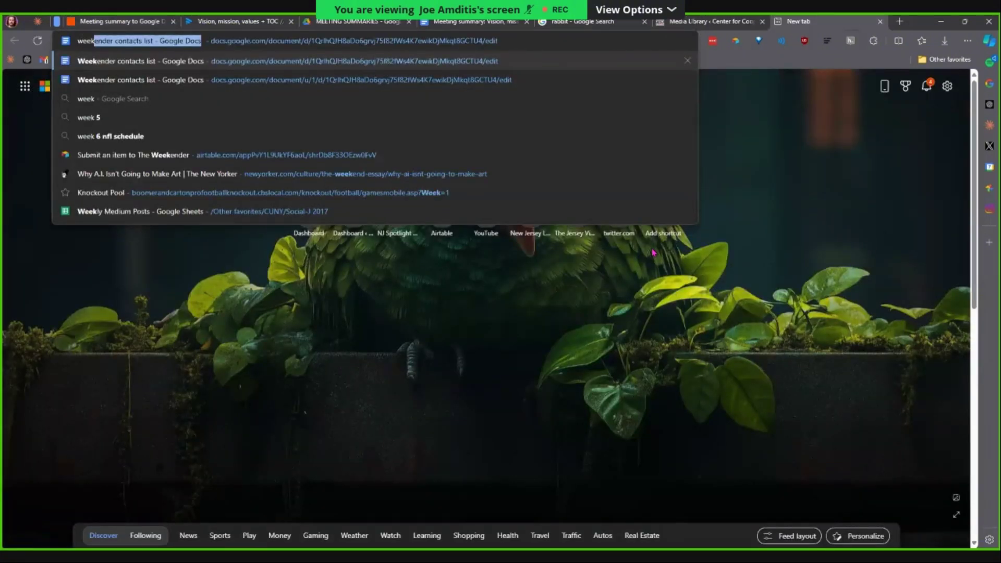
{"action": "key", "text": "Return"}
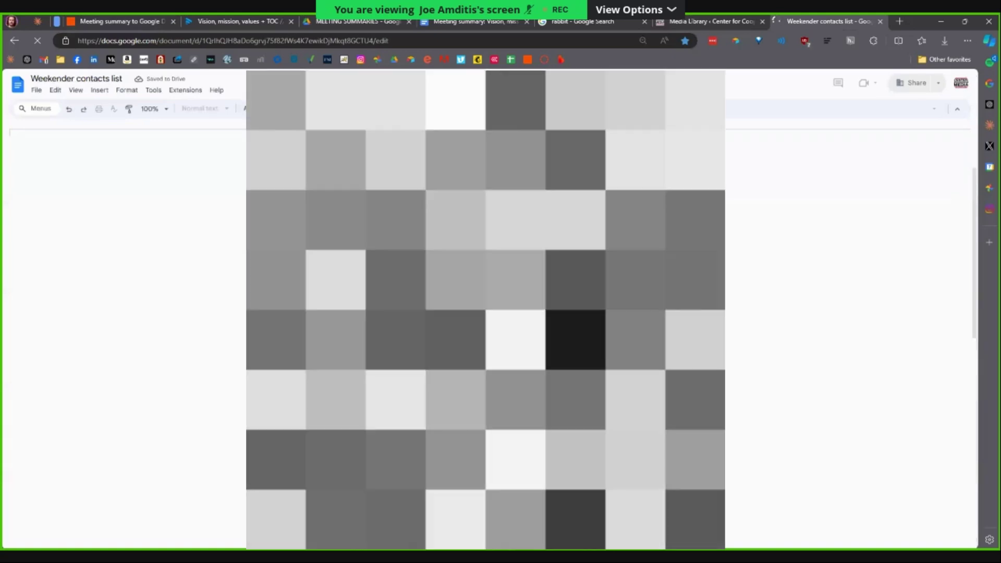
{"action": "scroll", "coordinate": [486, 334], "scroll_direction": "down", "scroll_amount": 8}
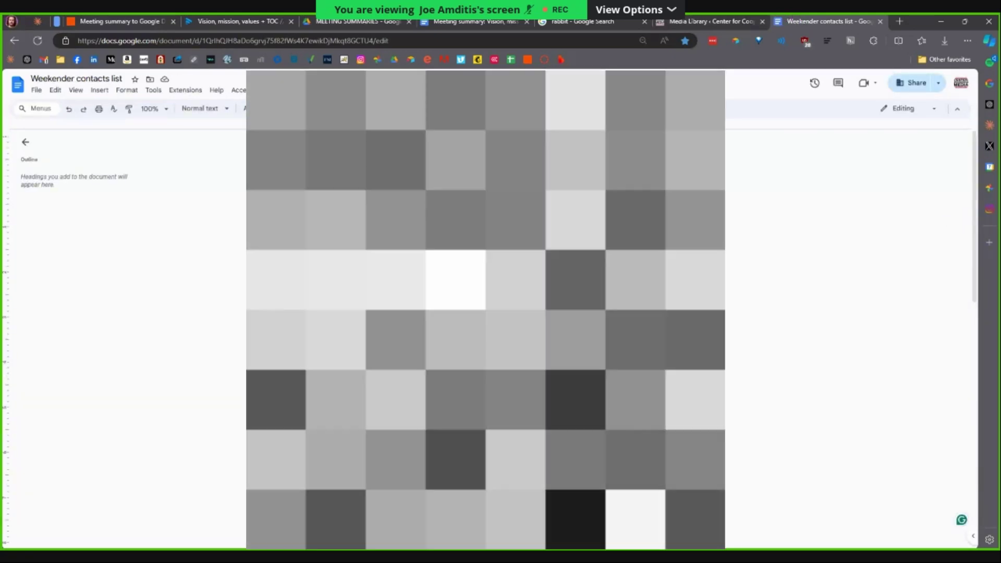
{"action": "key", "text": "ctrl+w"}
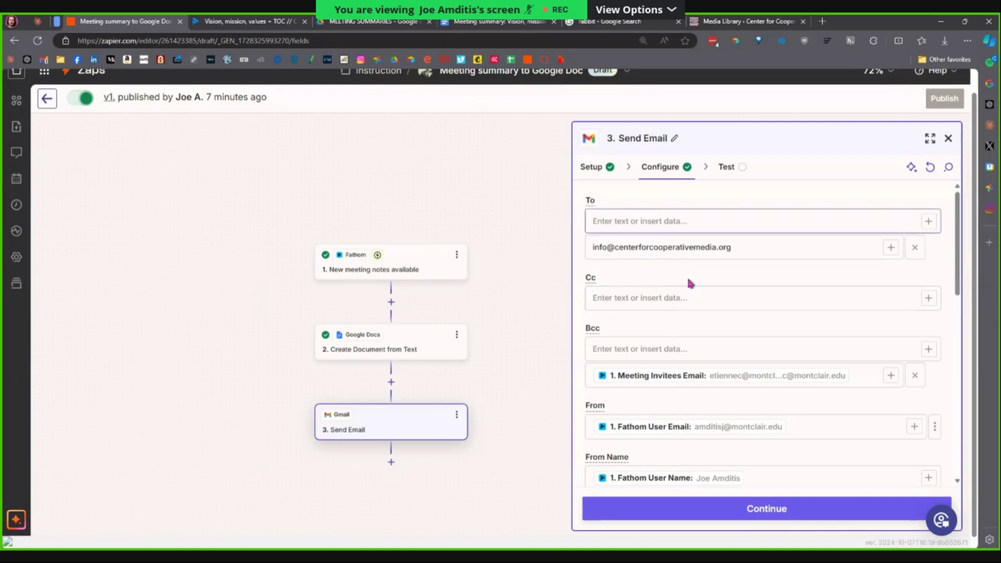
Add, then remove, the test recipients 'dfghdfgh' and 'sdfgs' in the To field.
{"action": "left_click", "coordinate": [684, 228]}
{"action": "type", "text": "dfghdfgh"}
{"action": "key", "text": "Return"}
{"action": "type", "text": "sdfgs"}
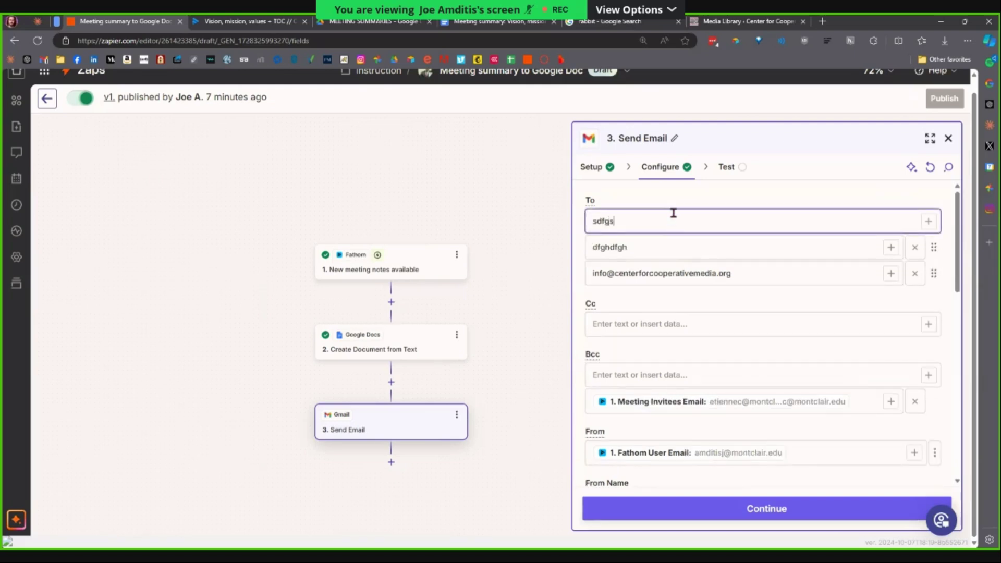
{"action": "key", "text": "Return"}
{"action": "left_click", "coordinate": [915, 249]}
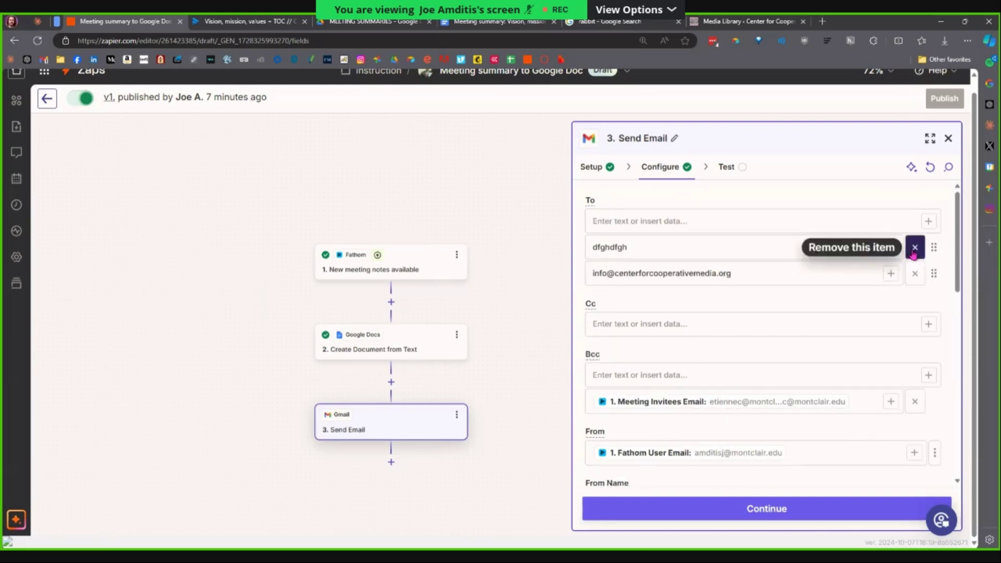
{"action": "left_click", "coordinate": [914, 249]}
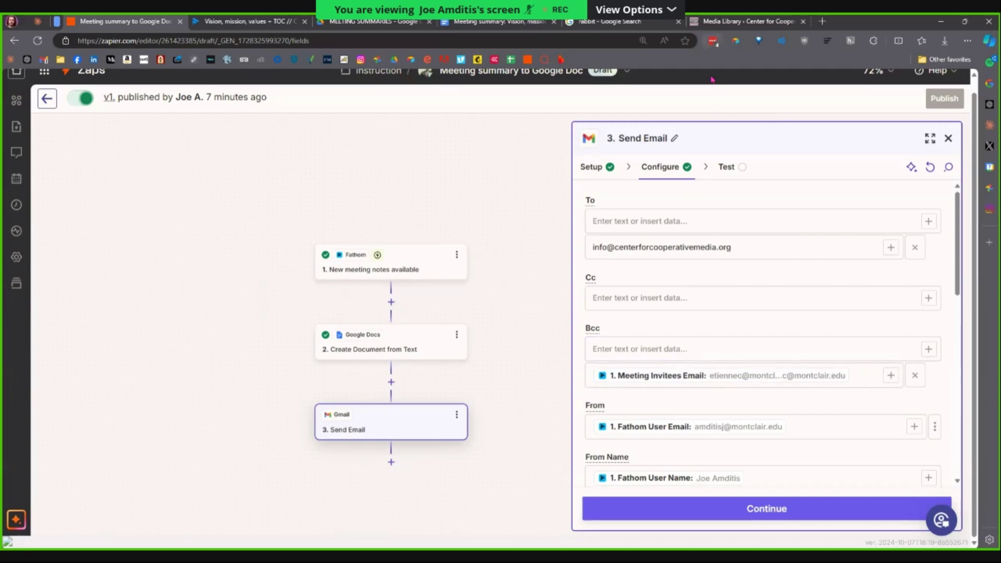
After checking the summary document, focus Cc and continue to the Send Email test preview.
{"action": "left_click", "coordinate": [522, 24]}
{"action": "left_click", "coordinate": [130, 21]}
{"action": "left_click", "coordinate": [688, 305]}
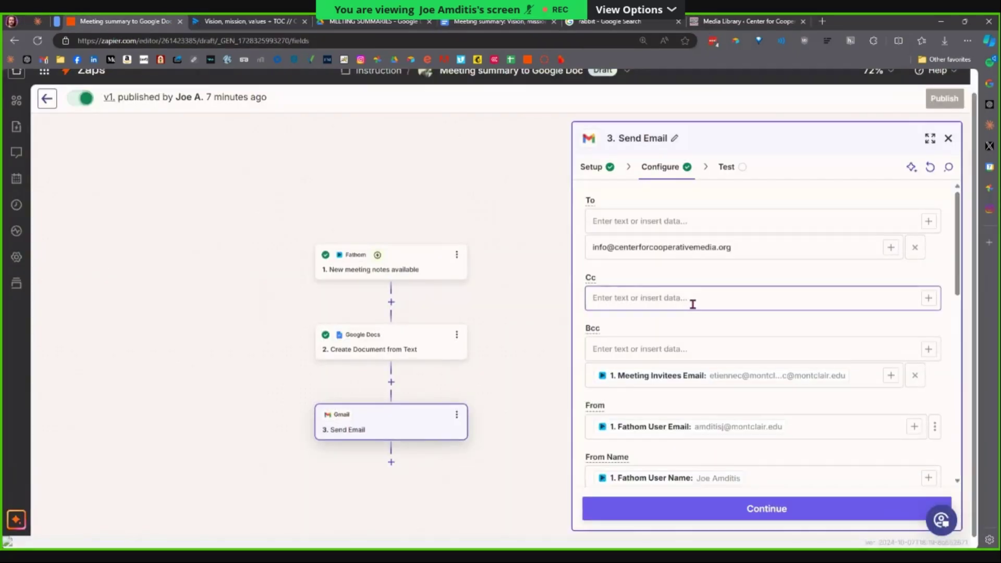
{"action": "scroll", "coordinate": [685, 300], "scroll_direction": "down", "scroll_amount": 12}
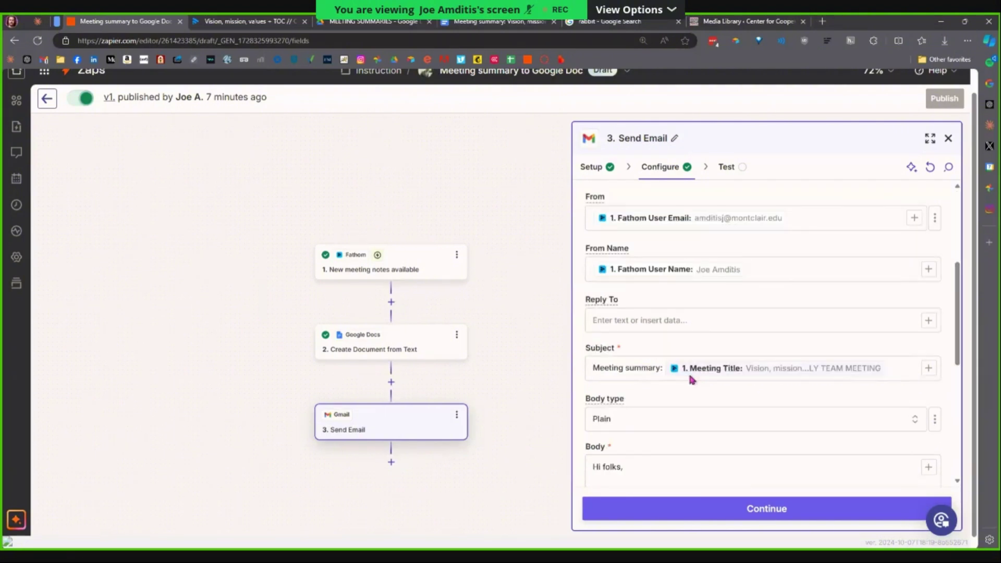
{"action": "left_click", "coordinate": [722, 501]}
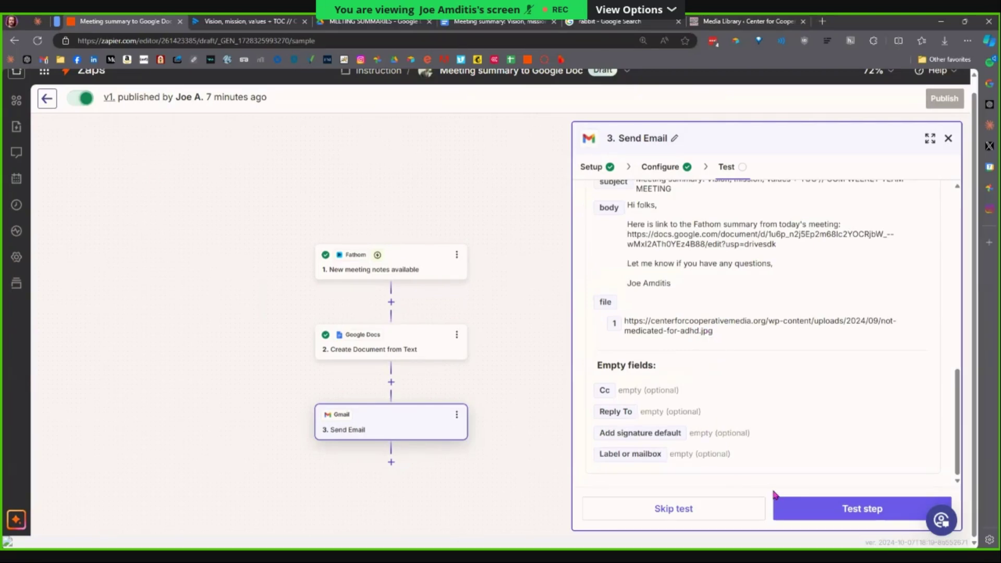
Skip the email test, then start and cancel publishing the Zap.
{"action": "left_click", "coordinate": [720, 521]}
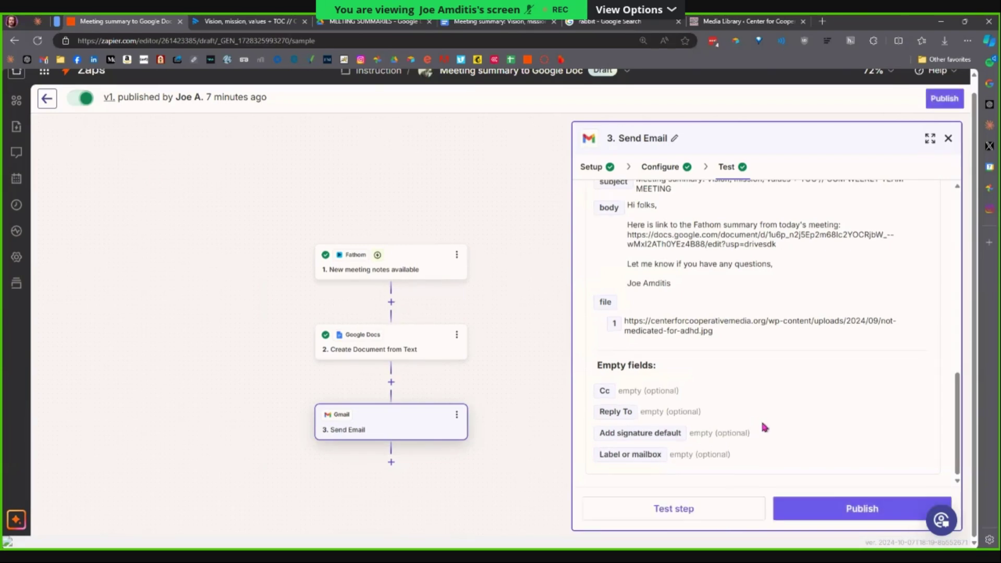
{"action": "left_click", "coordinate": [847, 517]}
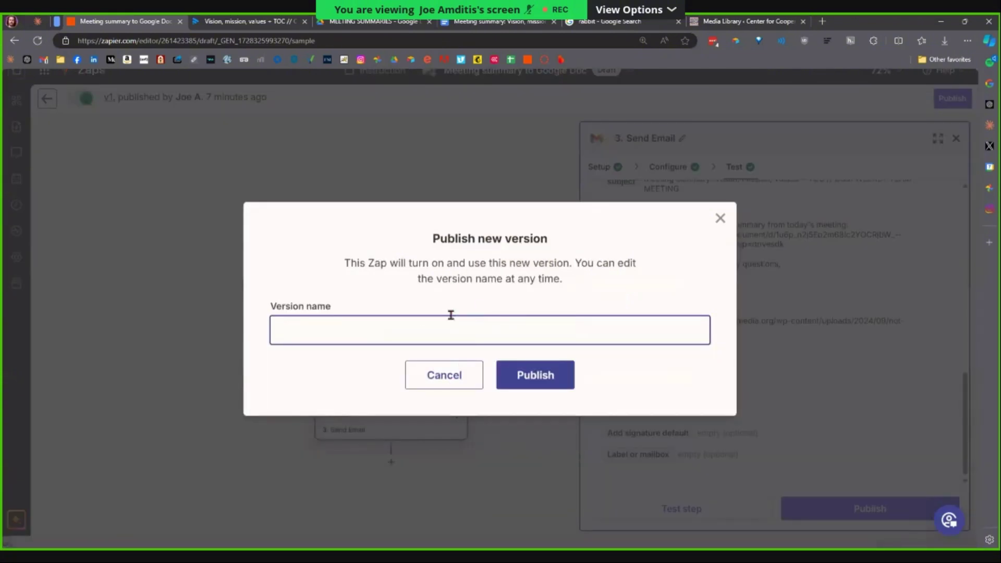
{"action": "left_click", "coordinate": [458, 374]}
Delete the Gmail Send Email step and confirm the removal.
{"action": "left_click", "coordinate": [457, 415]}
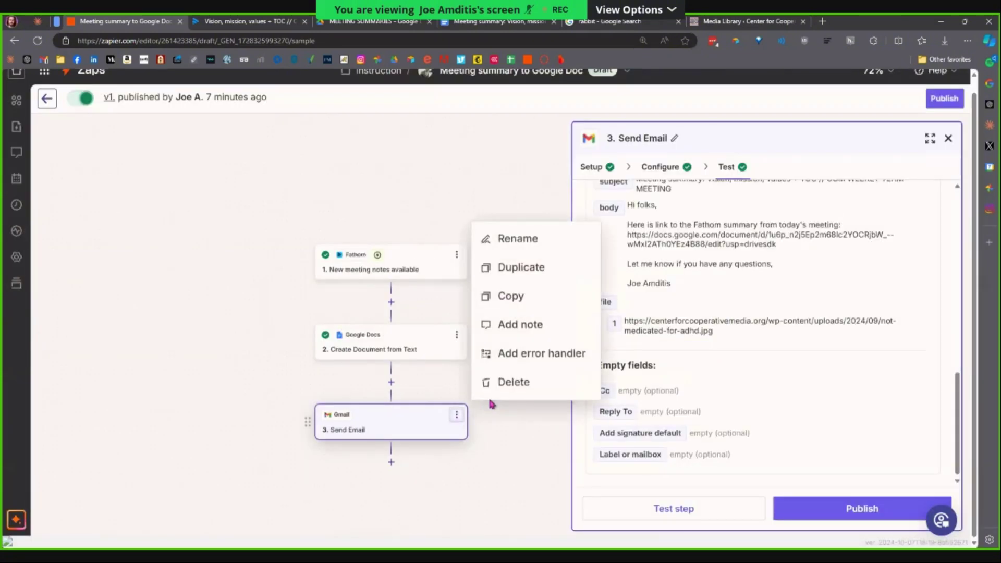
{"action": "left_click", "coordinate": [493, 391]}
{"action": "left_click", "coordinate": [529, 392]}
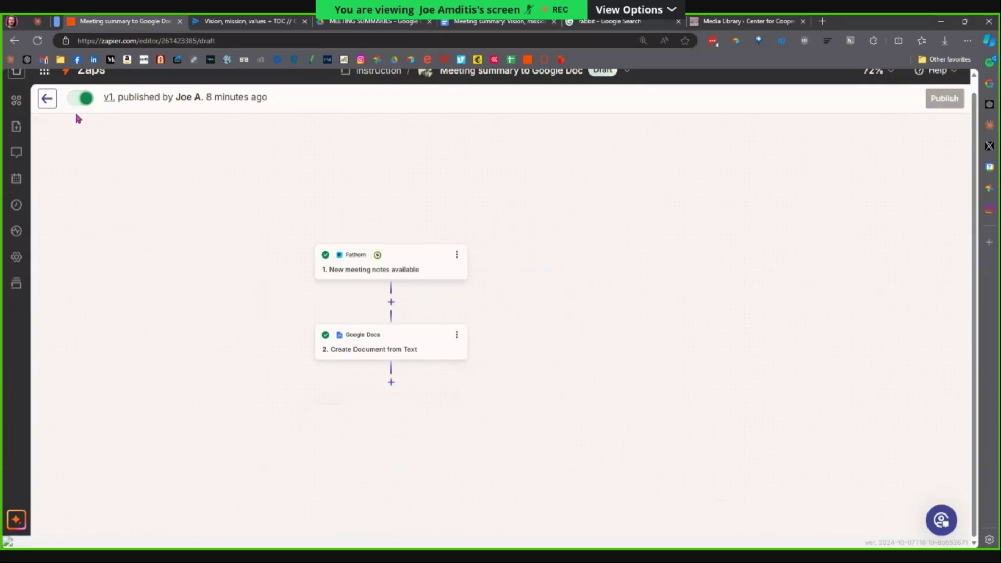
Save the draft and navigate via Home and Zaps to the Instruction folder.
{"action": "left_click", "coordinate": [47, 99]}
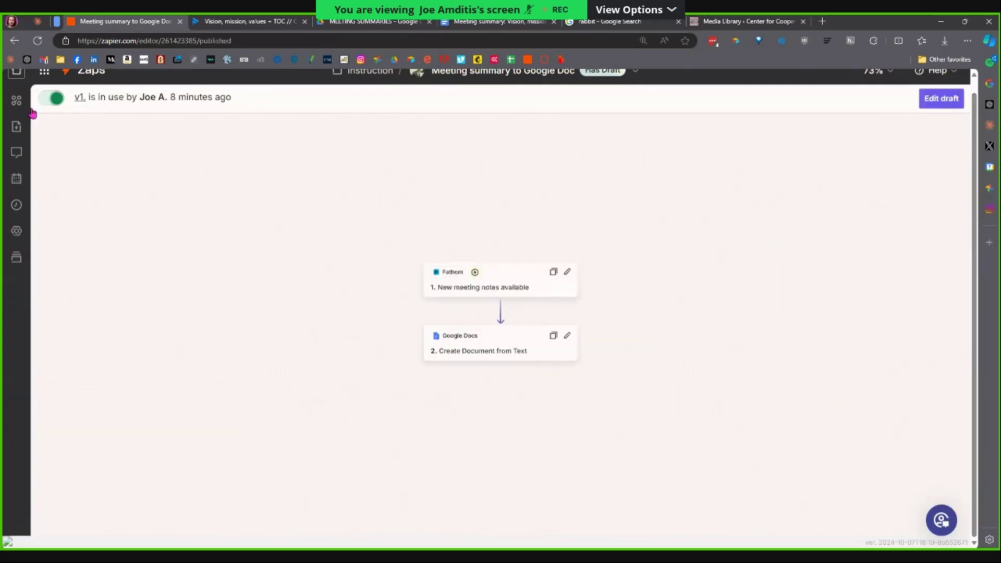
{"action": "left_click", "coordinate": [17, 73]}
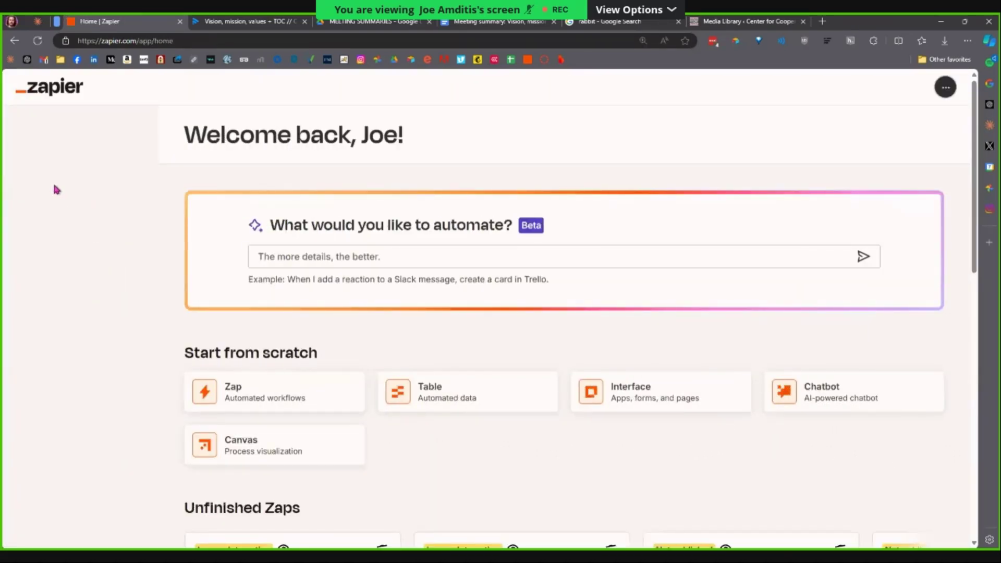
{"action": "left_click", "coordinate": [55, 223]}
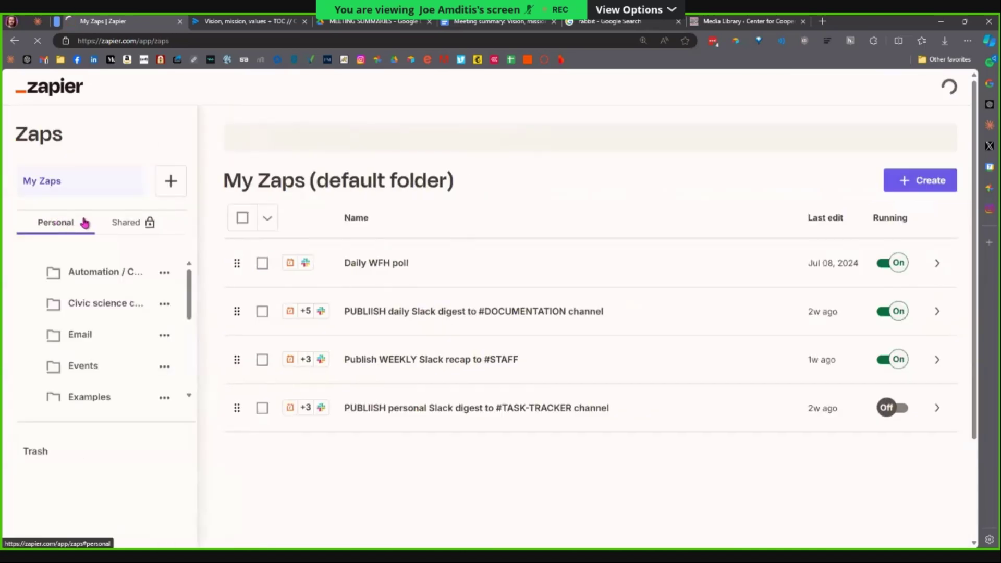
{"action": "scroll", "coordinate": [234, 307], "scroll_direction": "down", "scroll_amount": 5}
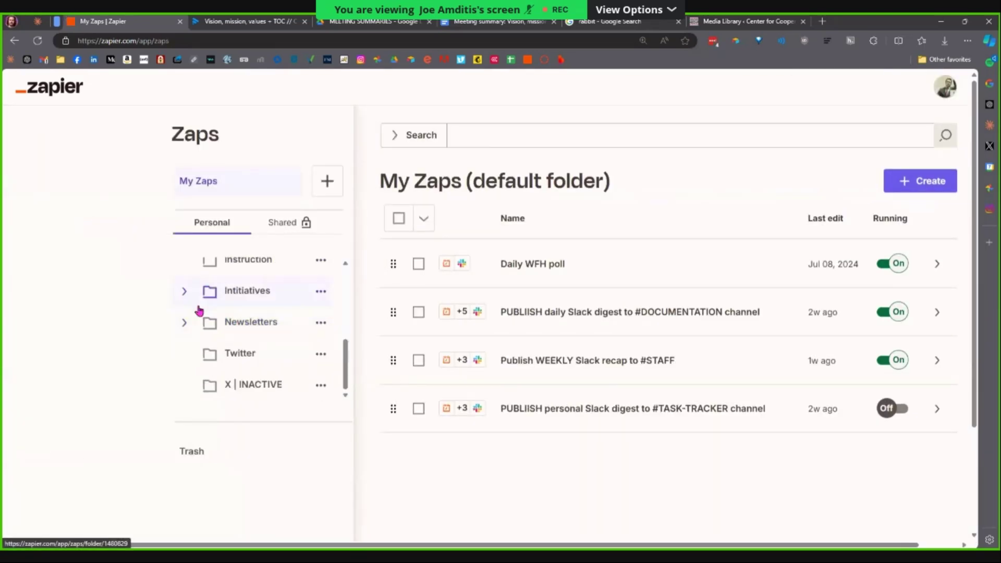
{"action": "left_click", "coordinate": [209, 264]}
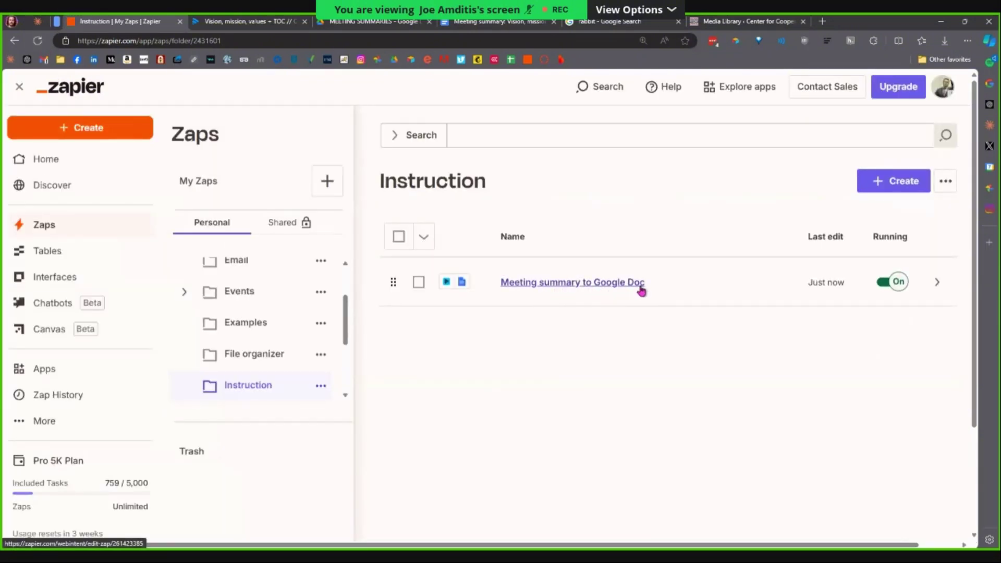
Toggle the Meeting summary to Google Doc Zap off and on, then turn it off and delete it.
{"action": "left_click", "coordinate": [934, 287]}
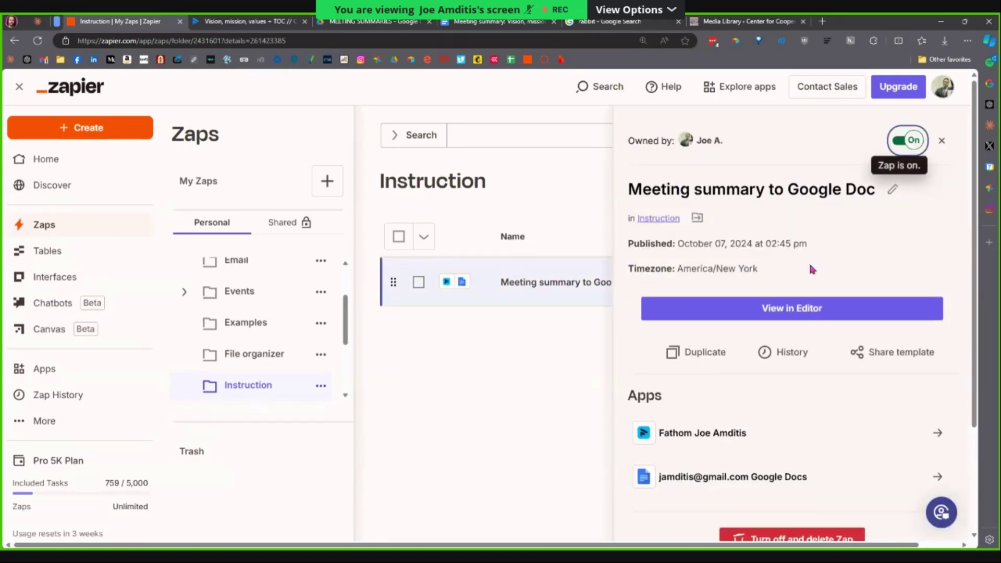
{"action": "scroll", "coordinate": [817, 290], "scroll_direction": "down", "scroll_amount": 1}
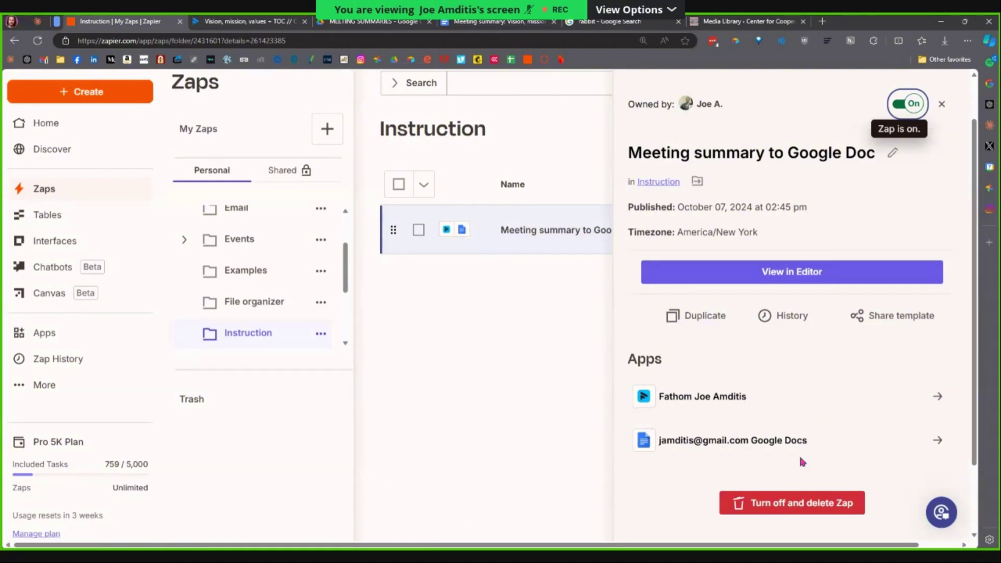
{"action": "left_click", "coordinate": [915, 104]}
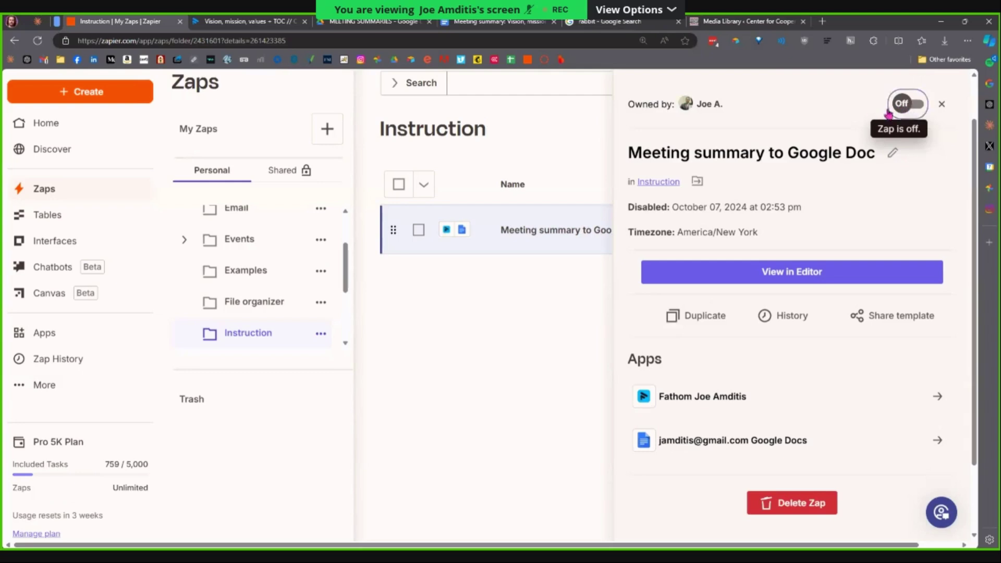
{"action": "left_click", "coordinate": [889, 110]}
{"action": "left_click", "coordinate": [793, 516]}
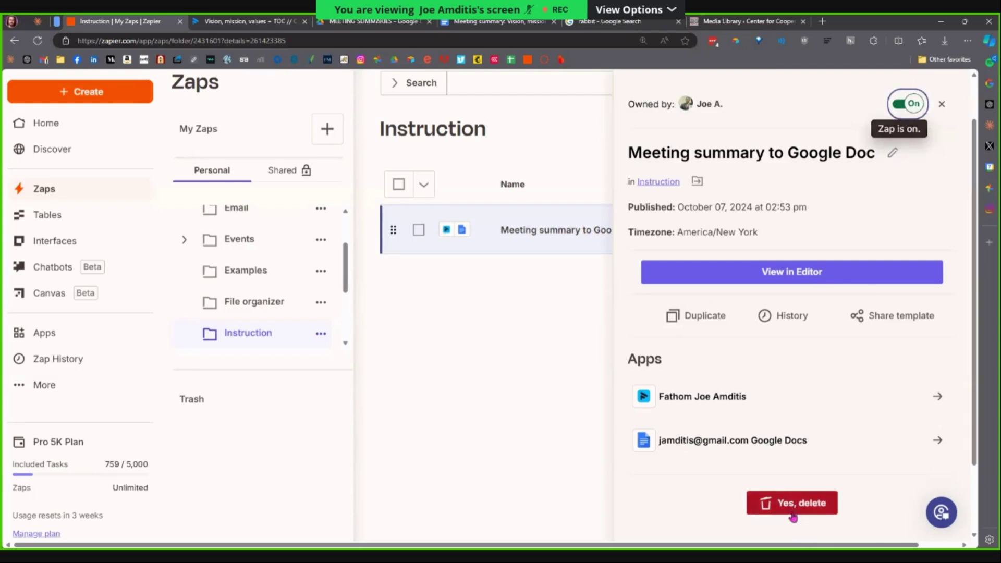
{"action": "left_click", "coordinate": [789, 516]}
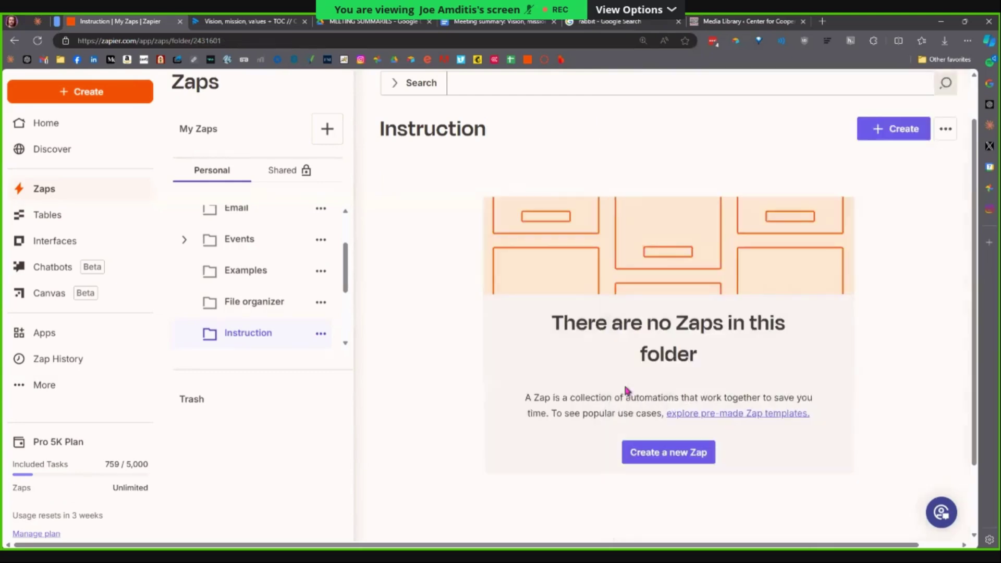